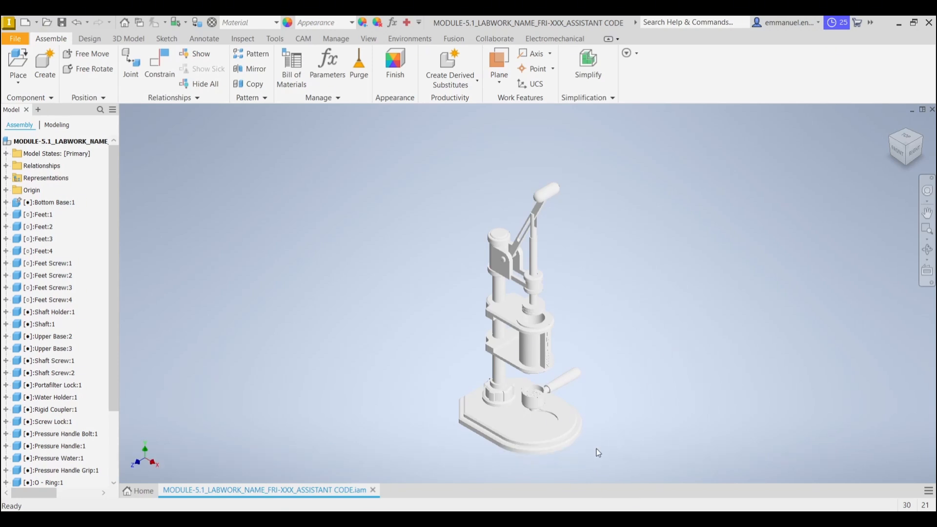
Assign the Aluminum 6061 material from the Inventor Material Library to the bottom base
{"action": "left_click", "coordinate": [553, 441]}
{"action": "left_click", "coordinate": [553, 441]}
{"action": "middle_click_drag", "start_coordinate": [680, 389], "coordinate": [680, 370]}
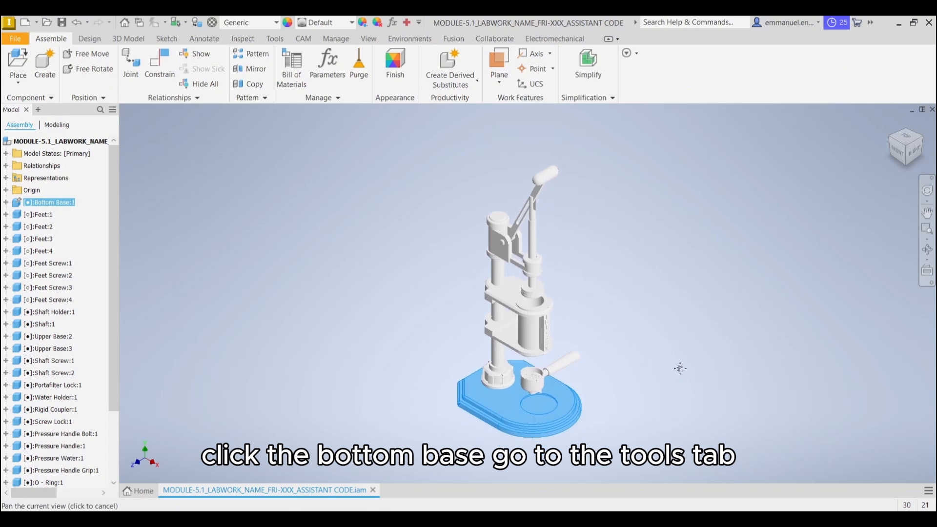
{"action": "left_click", "coordinate": [277, 42]}
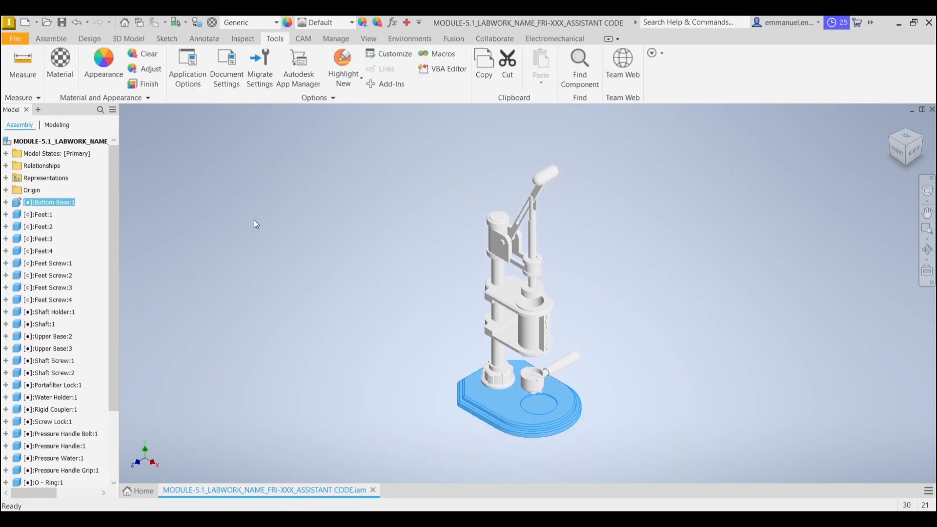
{"action": "left_click", "coordinate": [58, 65]}
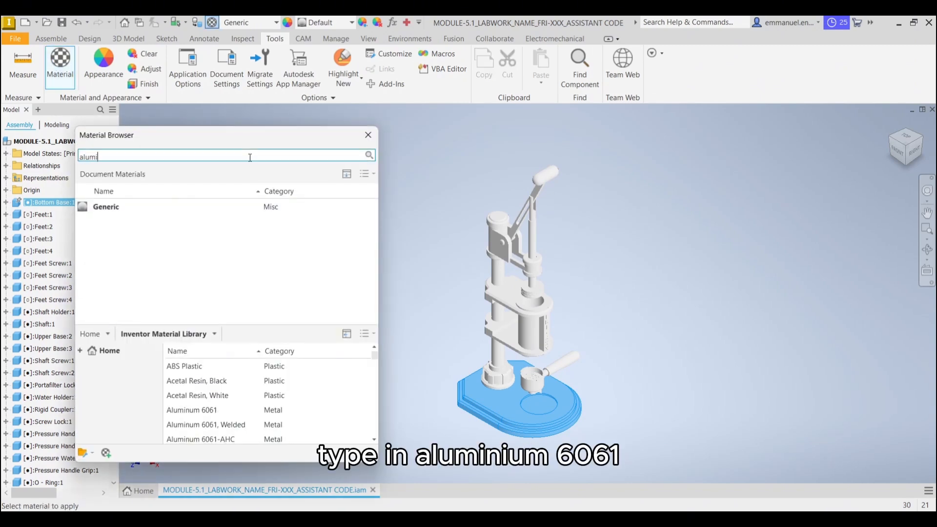
{"action": "type", "text": "aluminum 6061"}
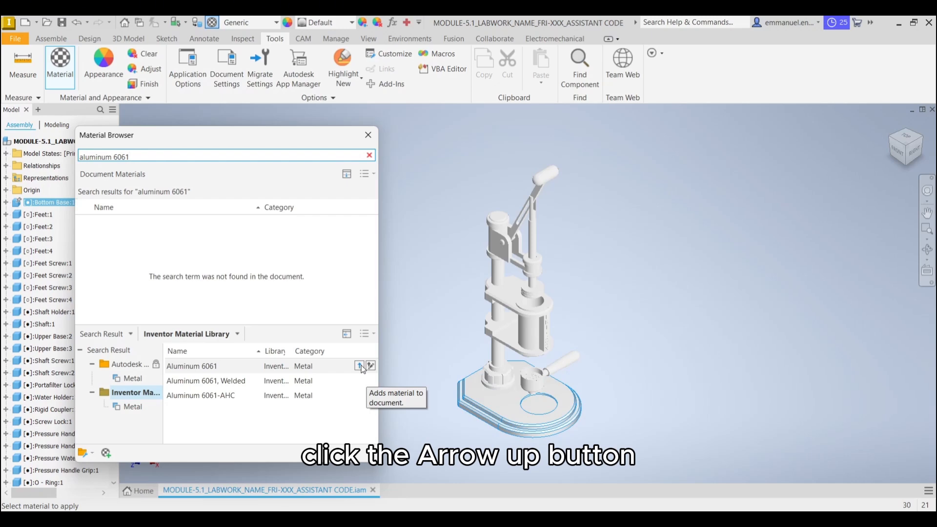
{"action": "left_click", "coordinate": [360, 366]}
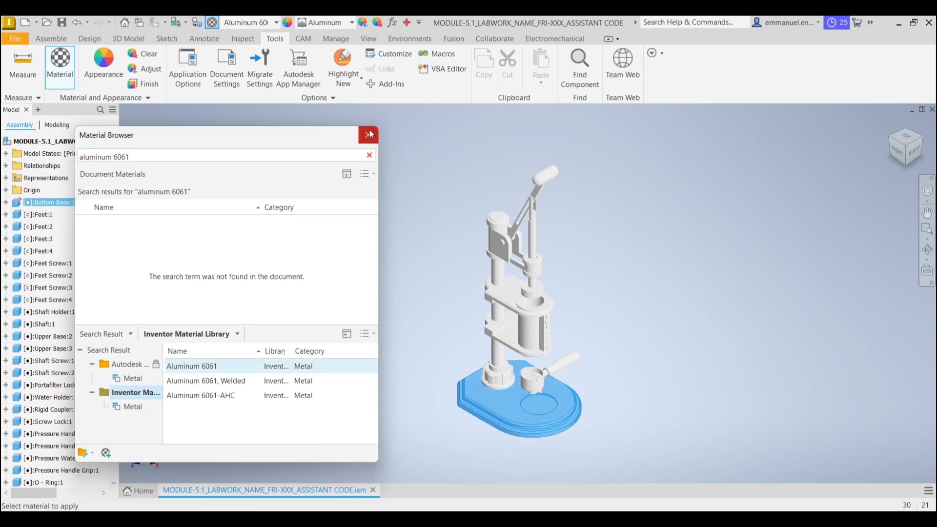
{"action": "left_click", "coordinate": [369, 134]}
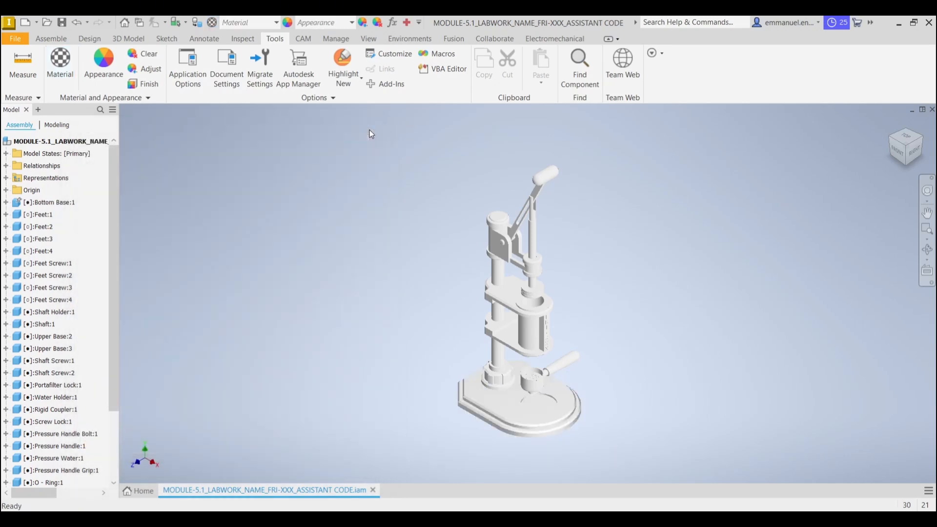
Adjust the bottom base's appearance colour to RGB 105, 105, 105
{"action": "left_click", "coordinate": [495, 407]}
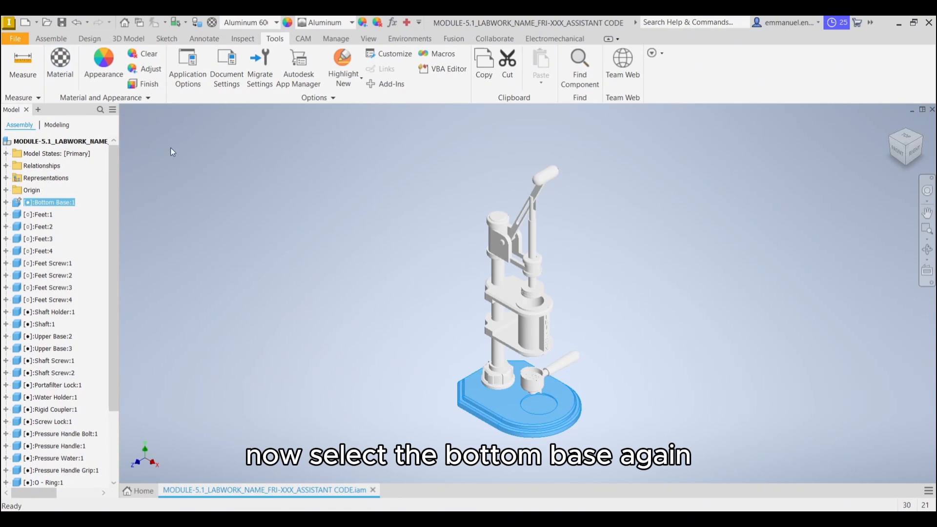
{"action": "left_click", "coordinate": [150, 71]}
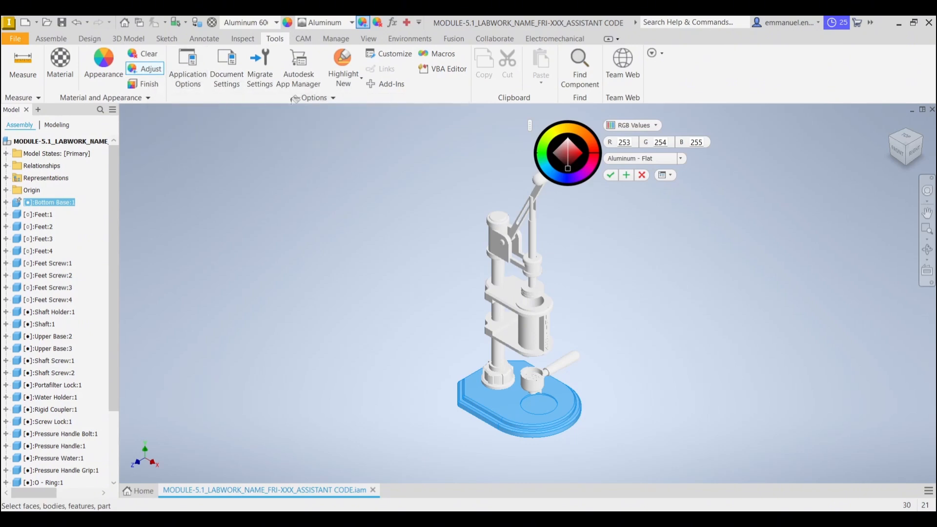
{"action": "double_click", "coordinate": [629, 143]}
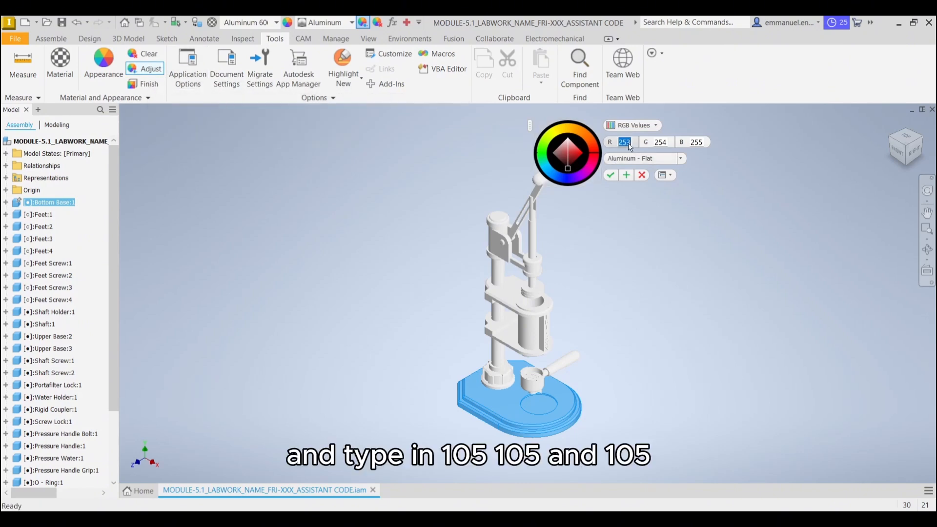
{"action": "type", "text": "105"}
{"action": "key", "text": "Tab"}
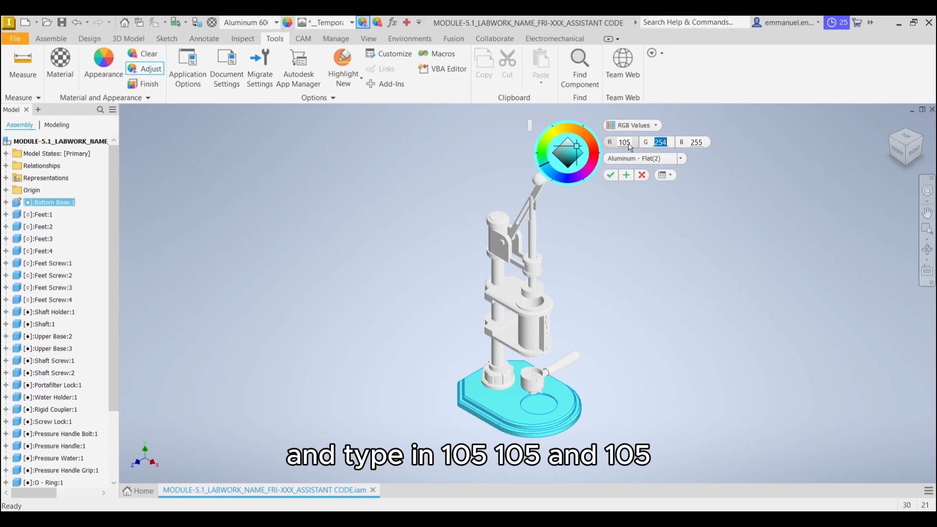
{"action": "type", "text": "105"}
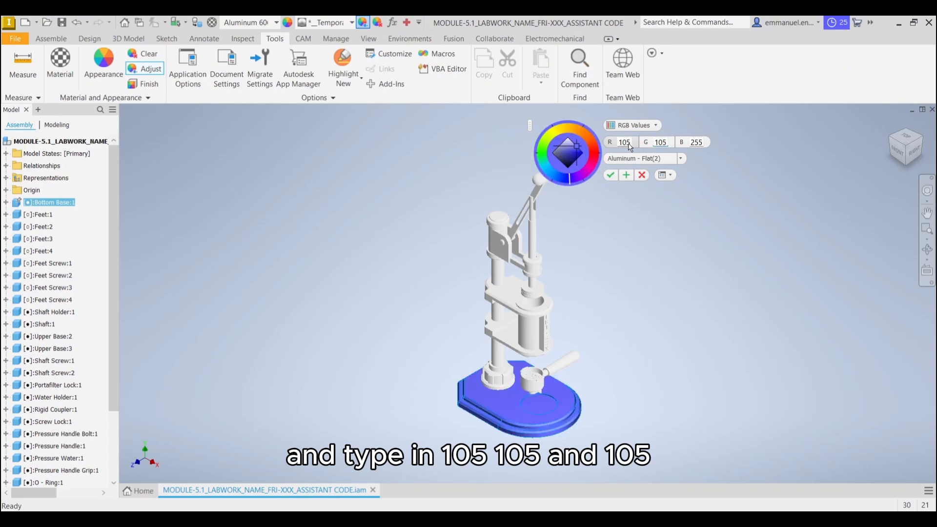
{"action": "key", "text": "Tab"}
{"action": "type", "text": "10"}
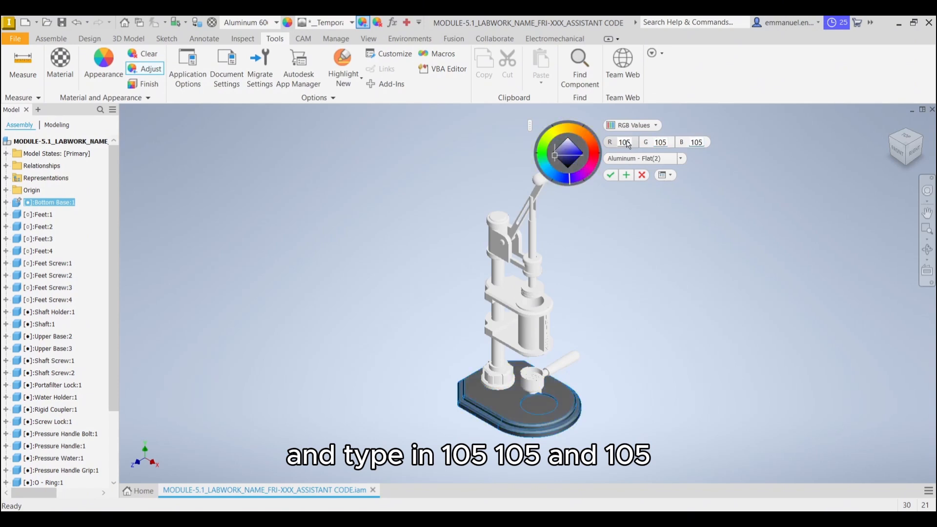
{"action": "left_click", "coordinate": [611, 175]}
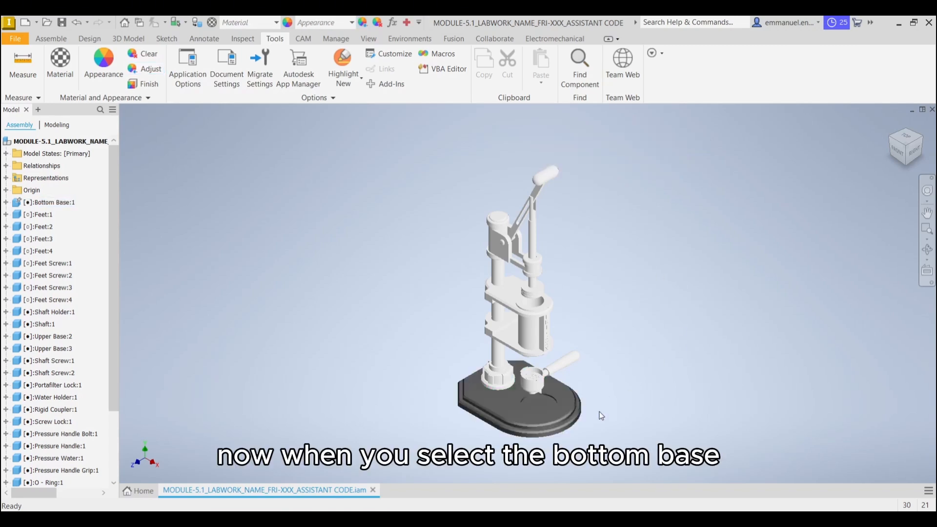
{"action": "left_click", "coordinate": [579, 408]}
{"action": "middle_click_drag", "start_coordinate": [653, 353], "coordinate": [643, 347]}
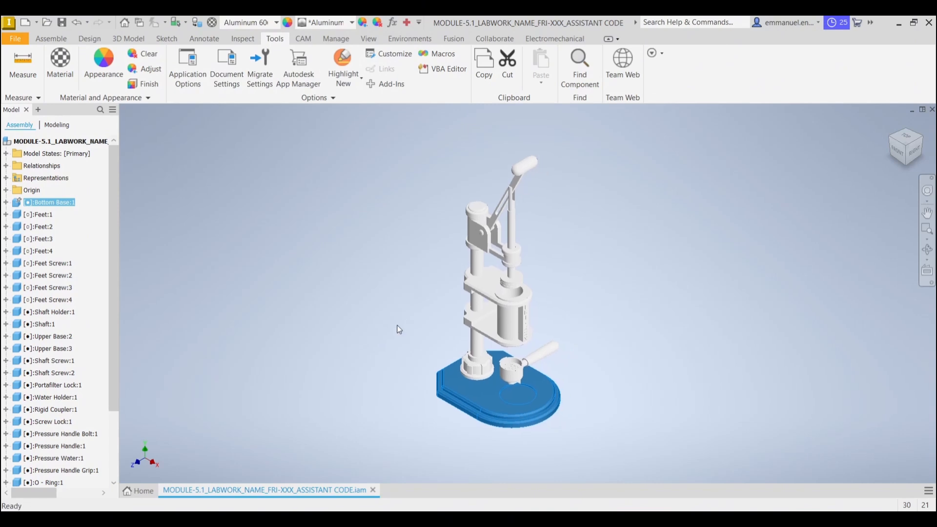
{"action": "left_click", "coordinate": [412, 333]}
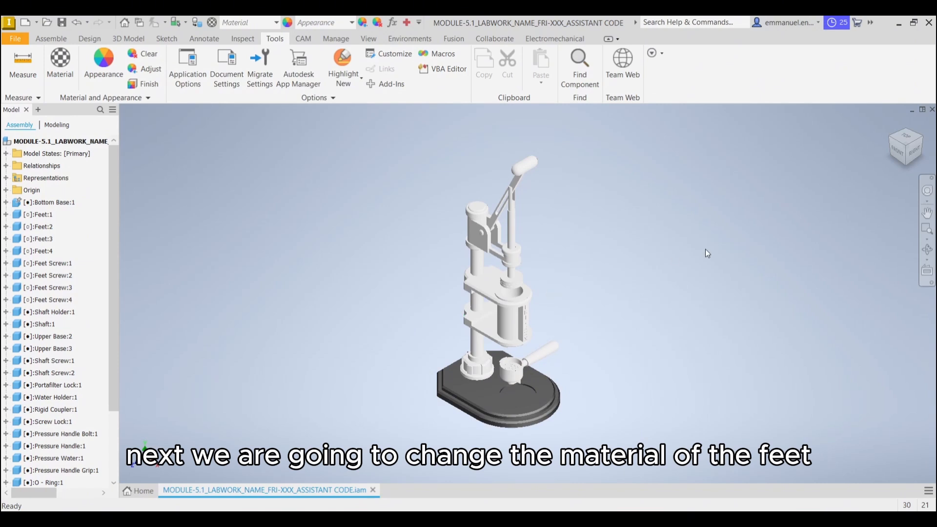
Assign the Rubber, Silicone material to all four feet on the underside of the bottom base
{"action": "left_click", "coordinate": [905, 163]}
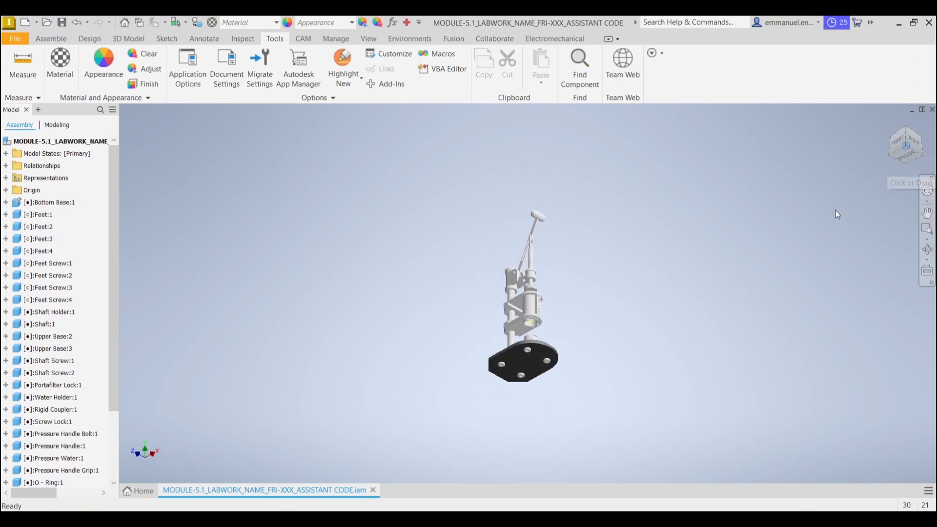
{"action": "scroll", "coordinate": [548, 391], "scroll_direction": "up", "scroll_amount": 5}
{"action": "middle_click_drag", "start_coordinate": [553, 337], "coordinate": [569, 352]}
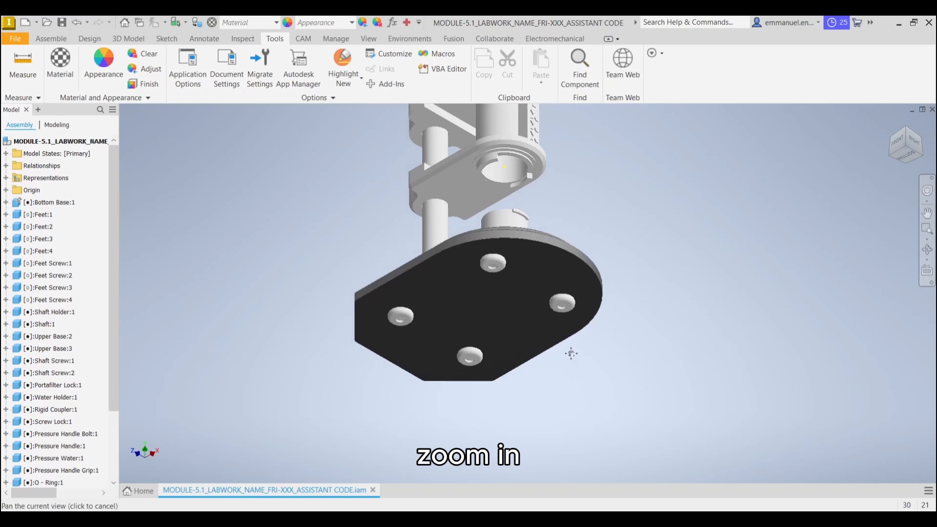
{"action": "scroll", "coordinate": [630, 300], "scroll_direction": "up", "scroll_amount": 4}
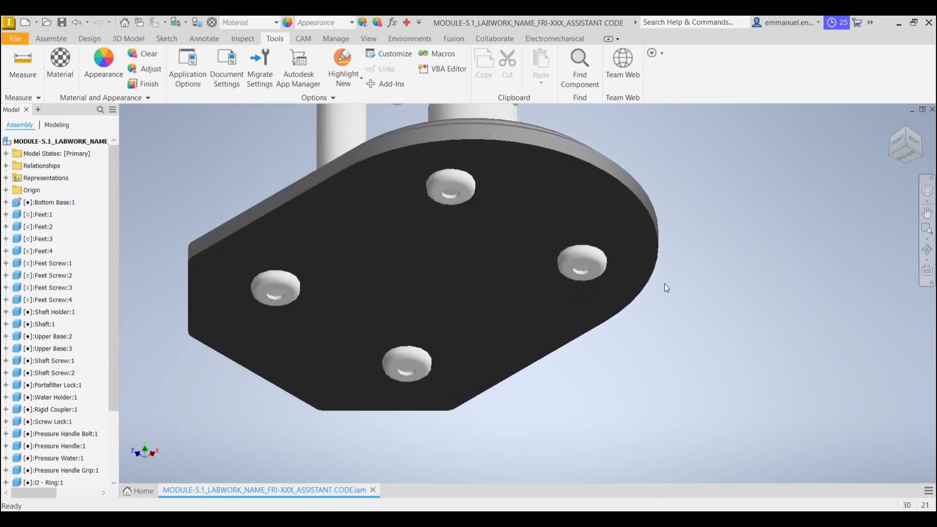
{"action": "middle_click_drag", "start_coordinate": [664, 284], "coordinate": [705, 298]}
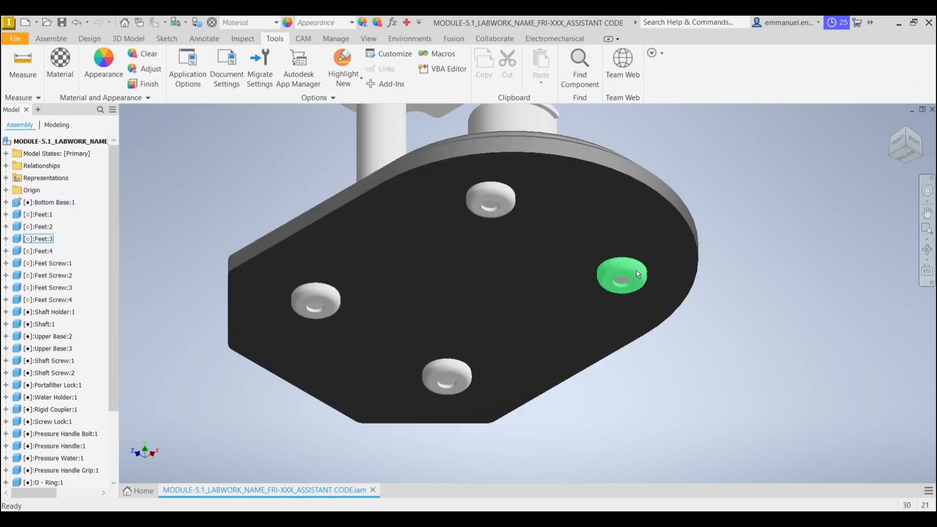
{"action": "left_click", "coordinate": [635, 271]}
{"action": "left_click", "coordinate": [492, 193], "text": "ctrl"}
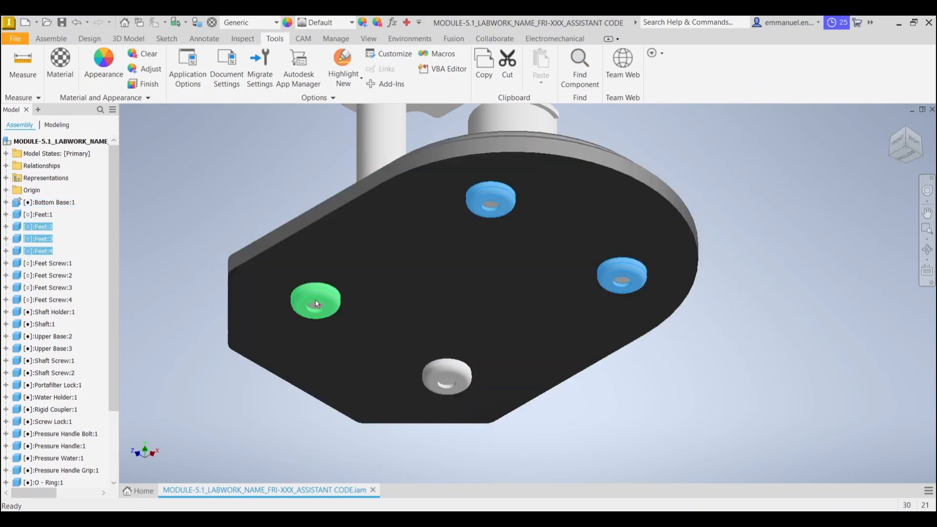
{"action": "left_click", "coordinate": [315, 299], "text": "ctrl"}
{"action": "left_click", "coordinate": [447, 376], "text": "ctrl"}
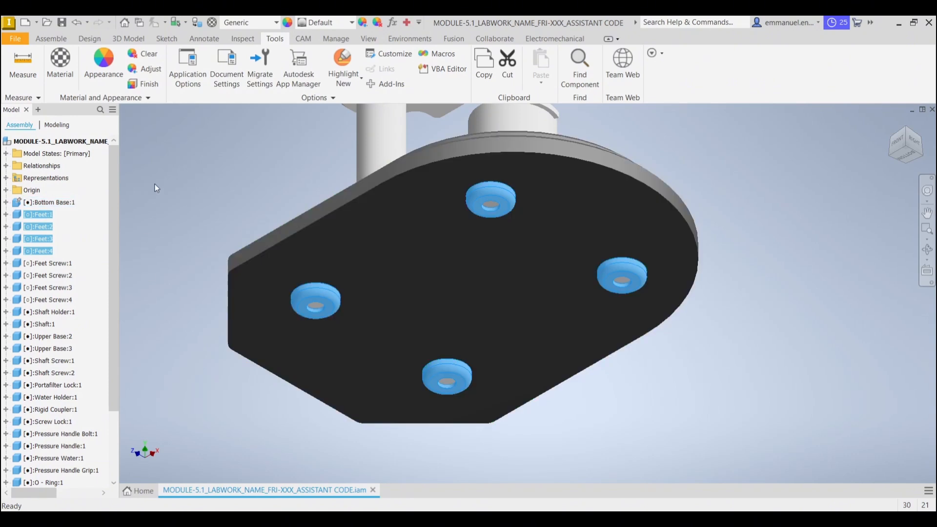
{"action": "left_click", "coordinate": [67, 81]}
{"action": "left_click", "coordinate": [173, 155]}
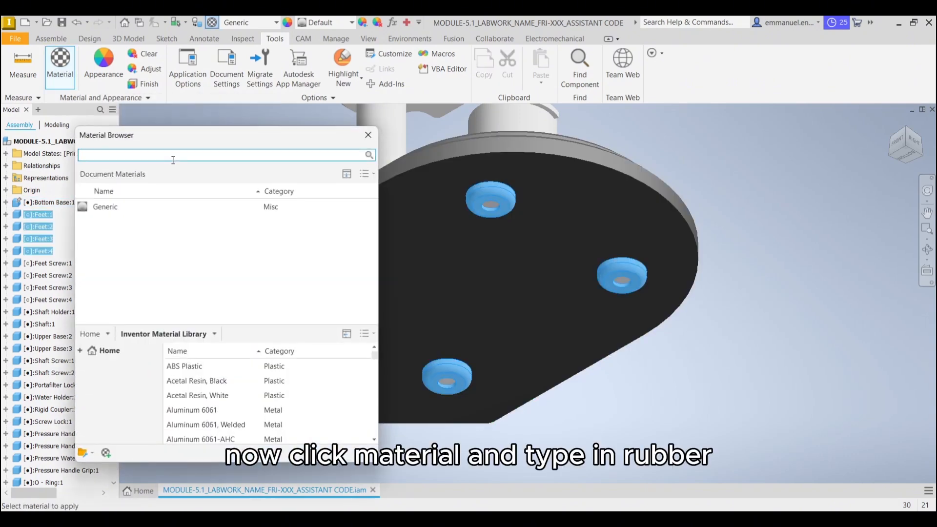
{"action": "type", "text": "rubber"}
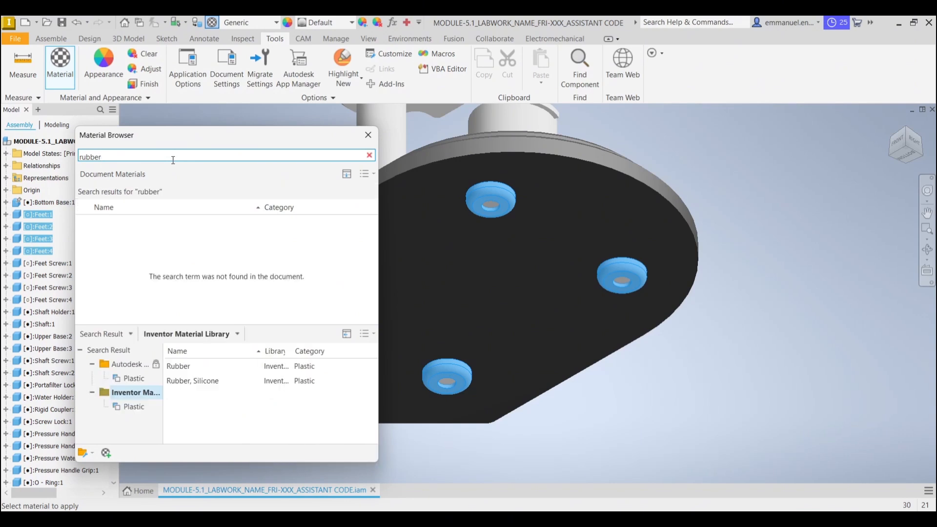
{"action": "left_click", "coordinate": [350, 382]}
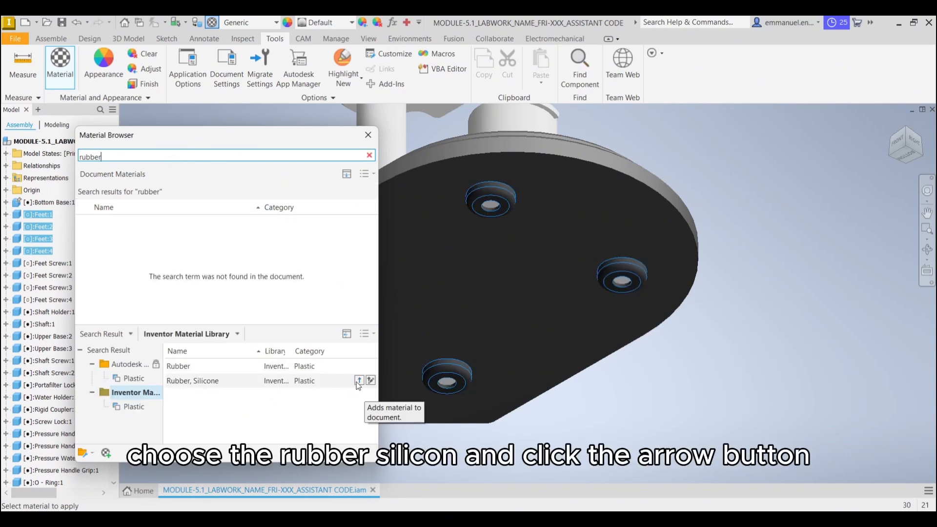
{"action": "left_click", "coordinate": [359, 380]}
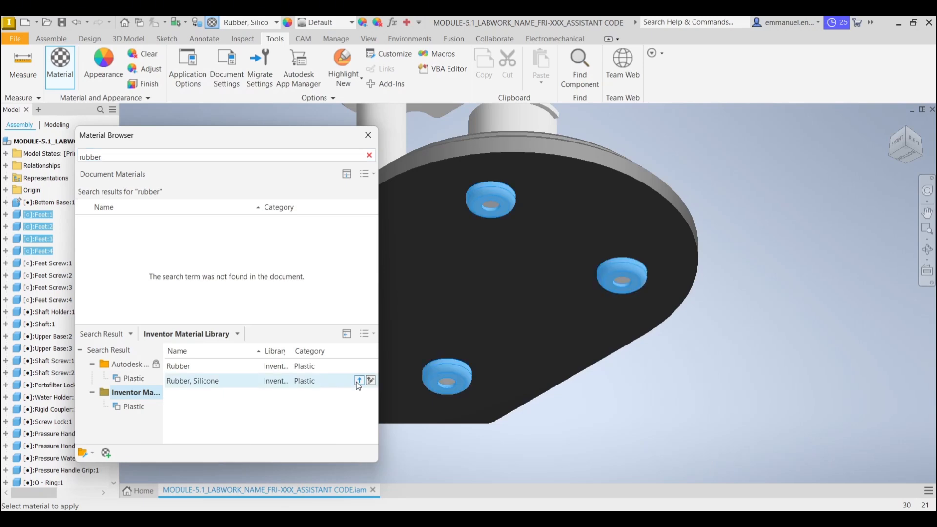
{"action": "left_click", "coordinate": [367, 135]}
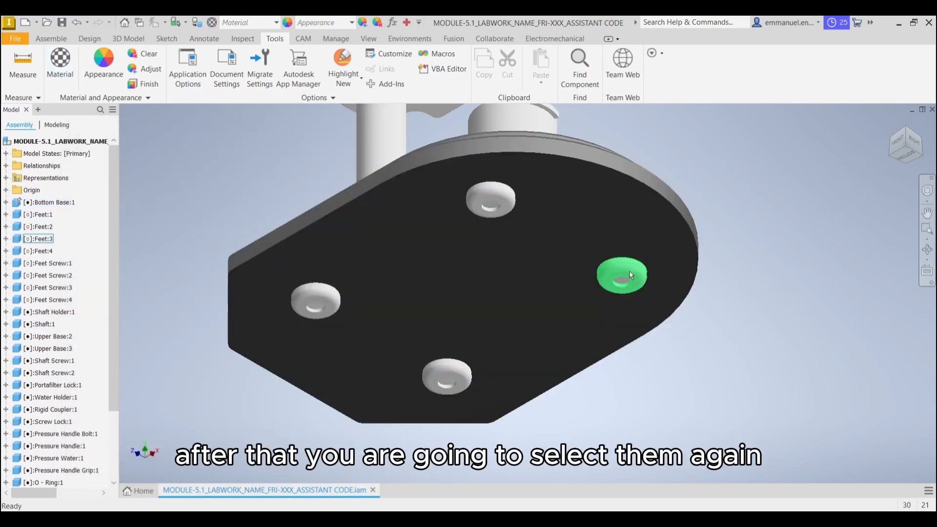
Apply the Rubber - Black appearance from the Inventor Material Library to the four feet
{"action": "left_click", "coordinate": [627, 271]}
{"action": "left_click", "coordinate": [496, 195], "text": "ctrl"}
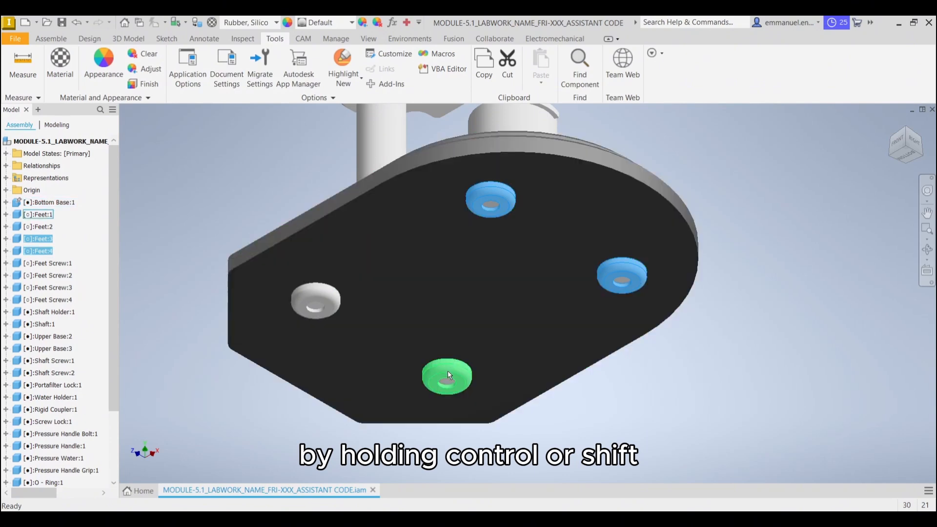
{"action": "left_click", "coordinate": [447, 371], "text": "ctrl"}
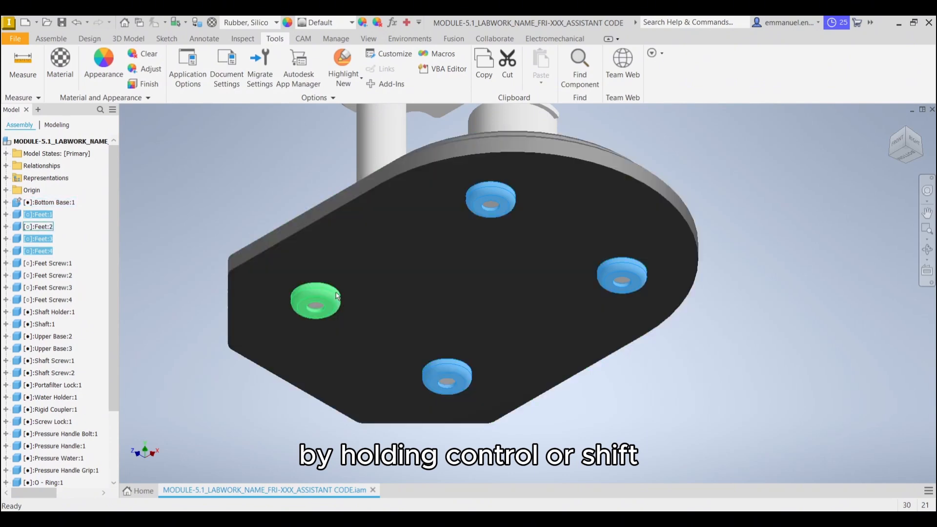
{"action": "left_click", "coordinate": [335, 293], "text": "ctrl"}
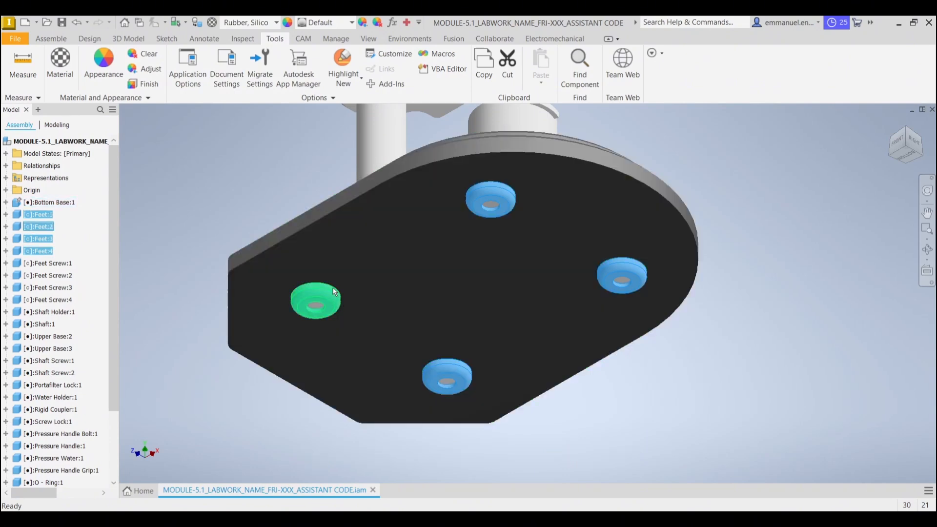
{"action": "left_click", "coordinate": [107, 72]}
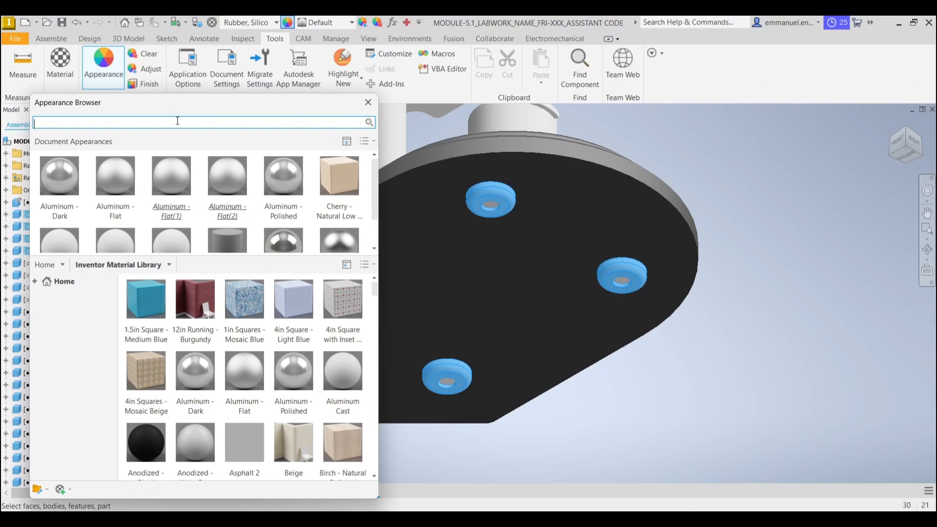
{"action": "type", "text": "rubber"}
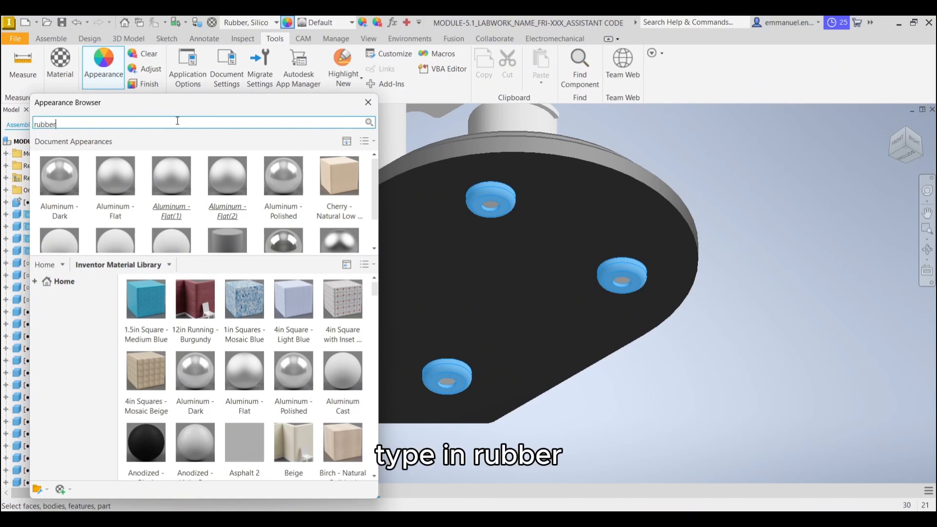
{"action": "key", "text": "Return"}
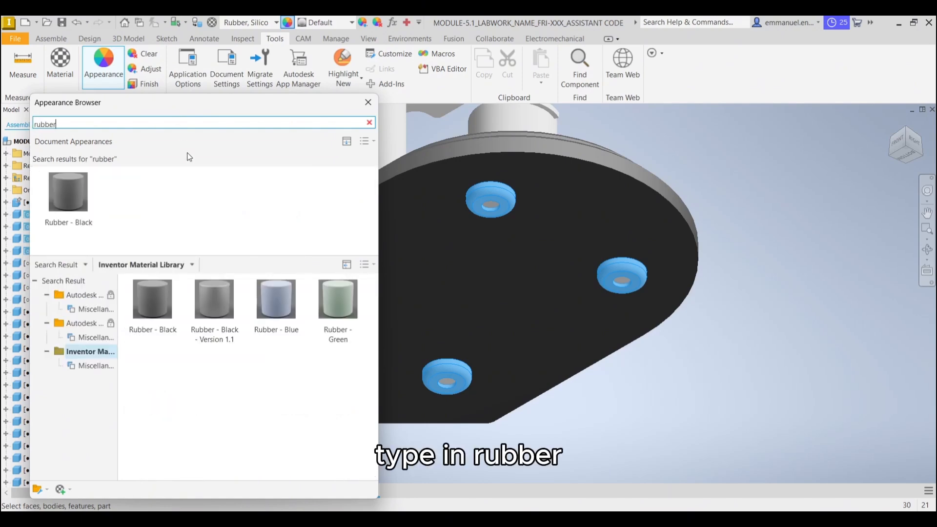
{"action": "left_click", "coordinate": [147, 340]}
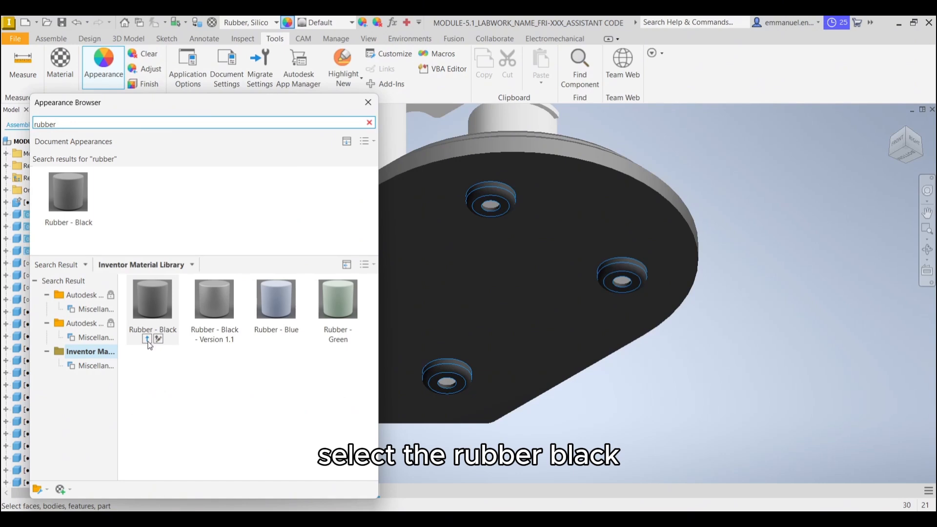
{"action": "left_click", "coordinate": [148, 341]}
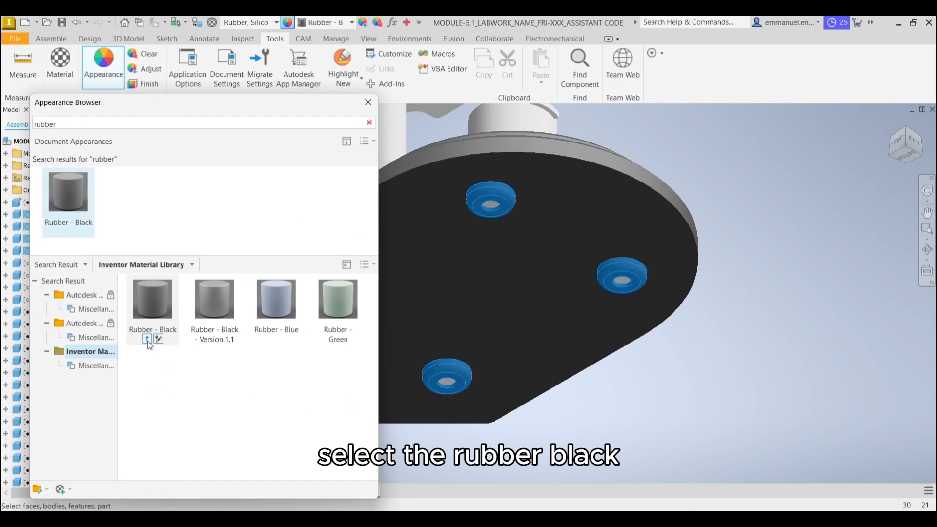
{"action": "left_click", "coordinate": [374, 106]}
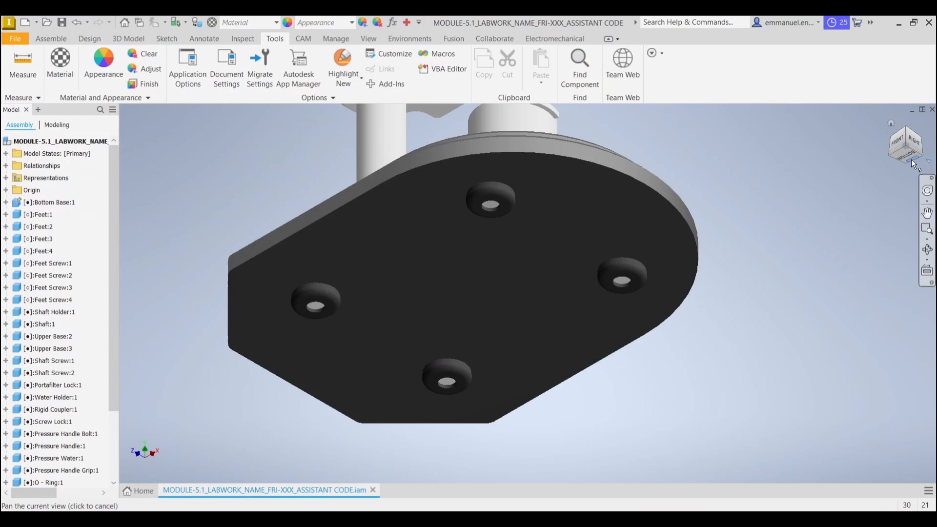
Assign the Aluminum 6061 material from the Inventor Material Library to all four feet screws on the underside of the bottom base
{"action": "left_click", "coordinate": [477, 197]}
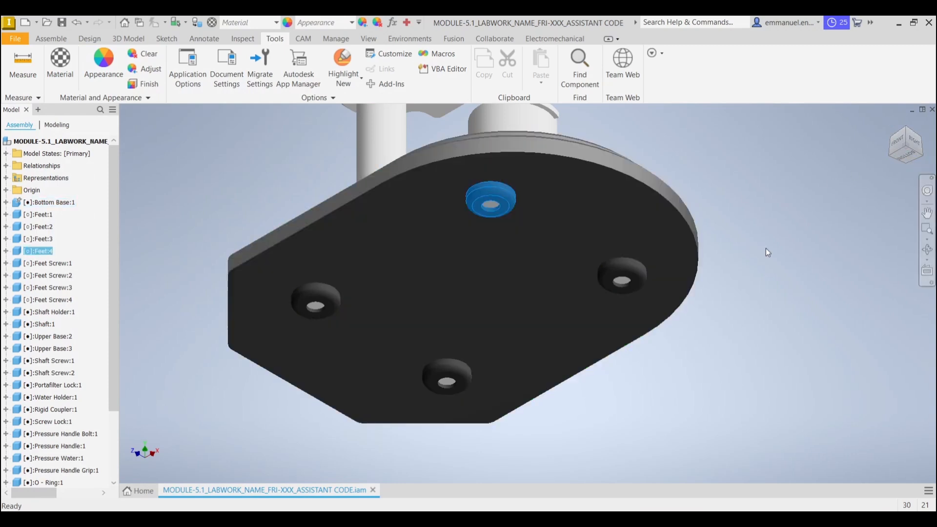
{"action": "left_click", "coordinate": [926, 213]}
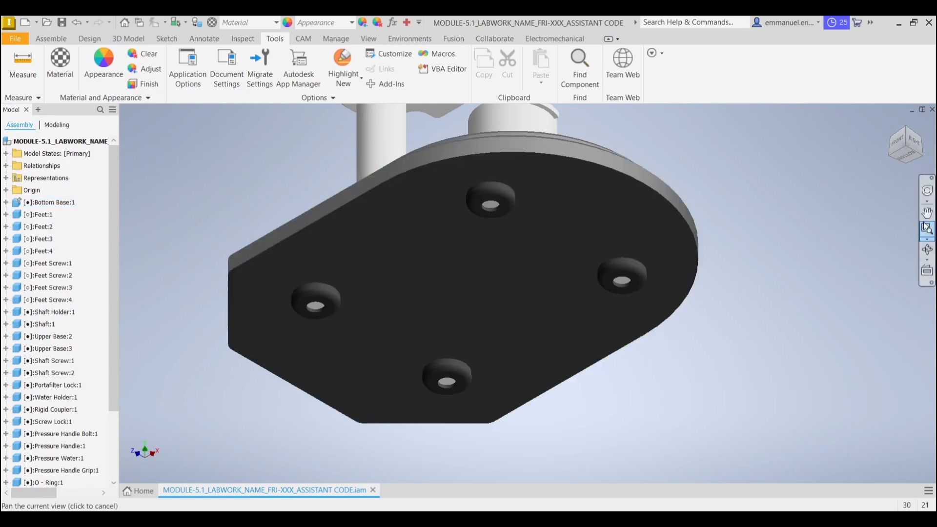
{"action": "left_click", "coordinate": [906, 154]}
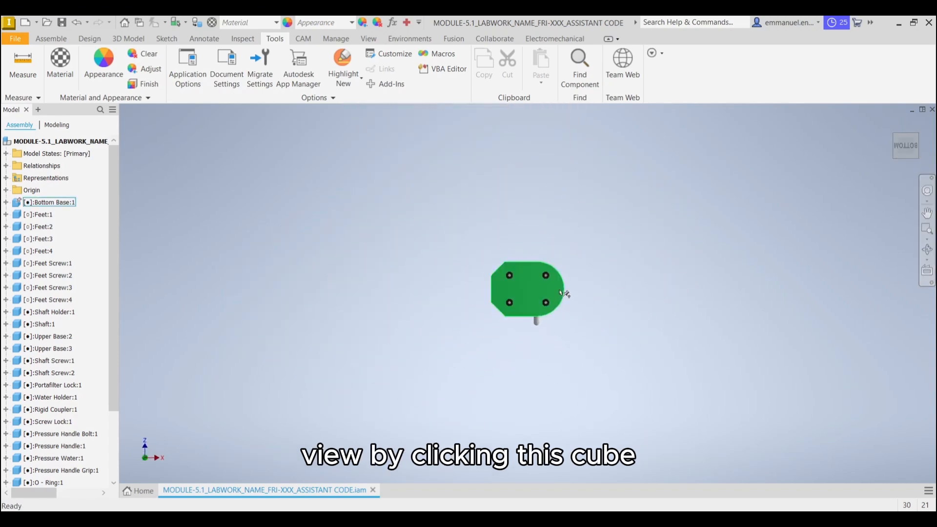
{"action": "scroll", "coordinate": [529, 288], "scroll_direction": "up", "scroll_amount": 10}
{"action": "middle_click_drag", "start_coordinate": [604, 257], "coordinate": [635, 224]}
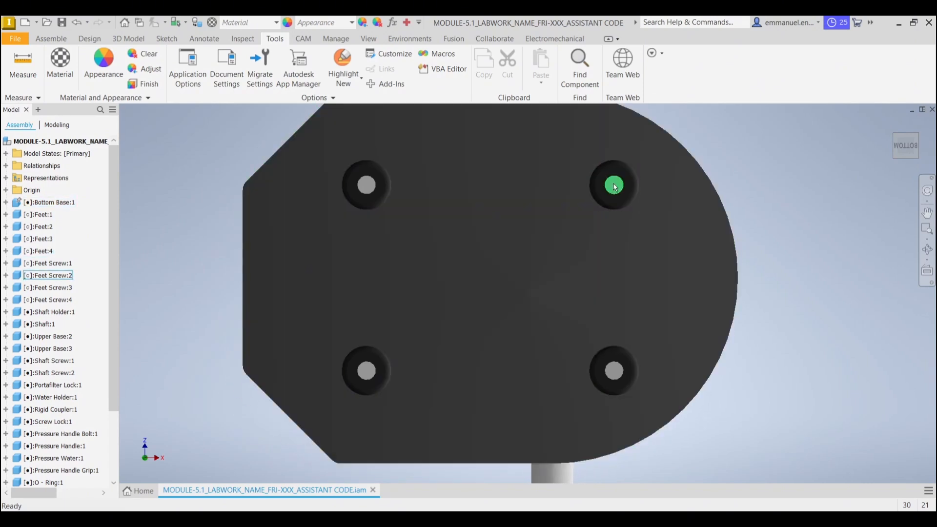
{"action": "mouse_move", "coordinate": [615, 187]}
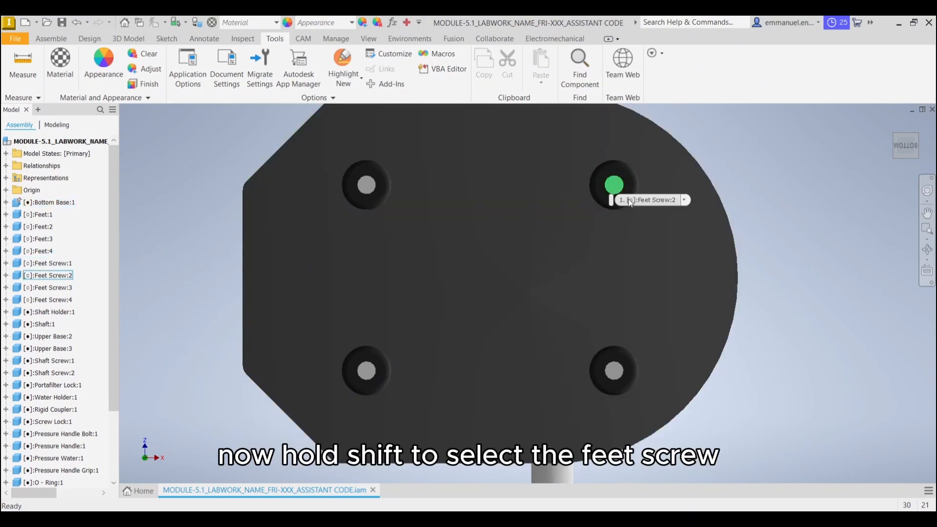
{"action": "left_click", "coordinate": [613, 188], "text": "shift"}
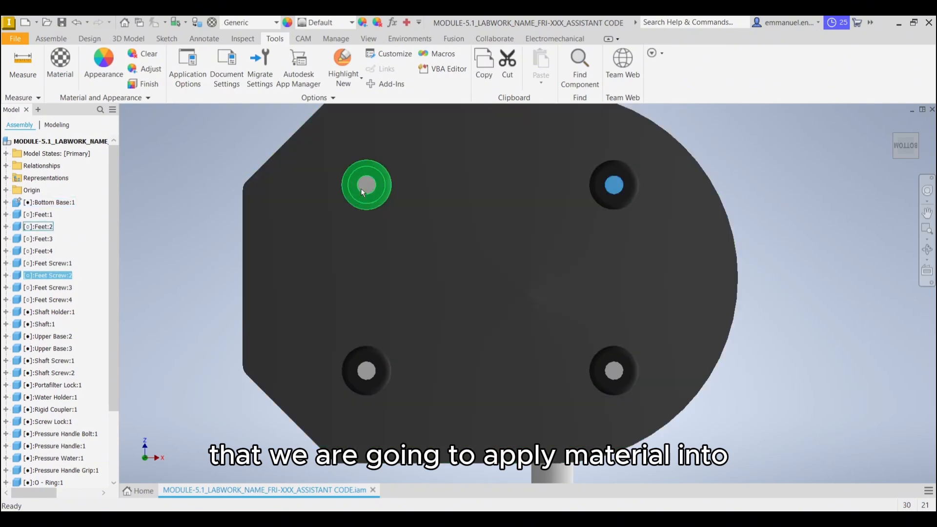
{"action": "left_click", "coordinate": [364, 192], "text": "shift"}
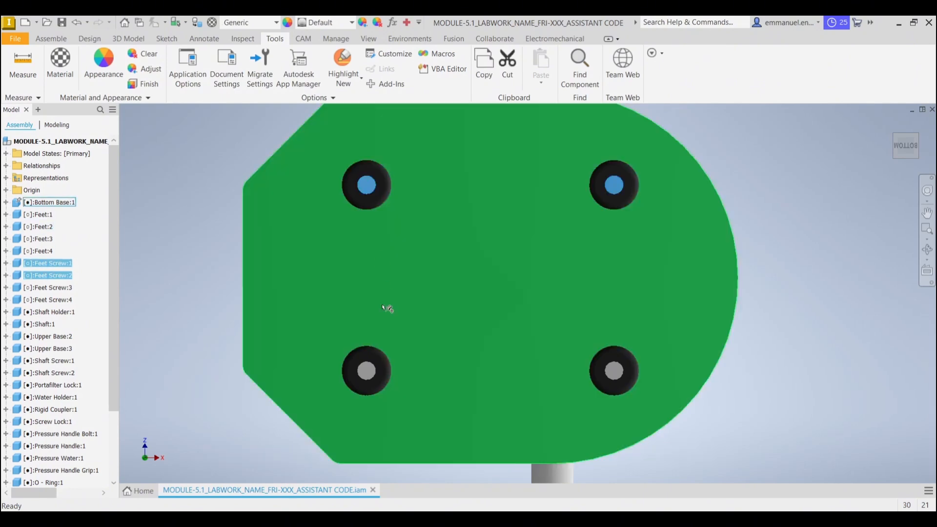
{"action": "left_click", "coordinate": [367, 371], "text": "shift"}
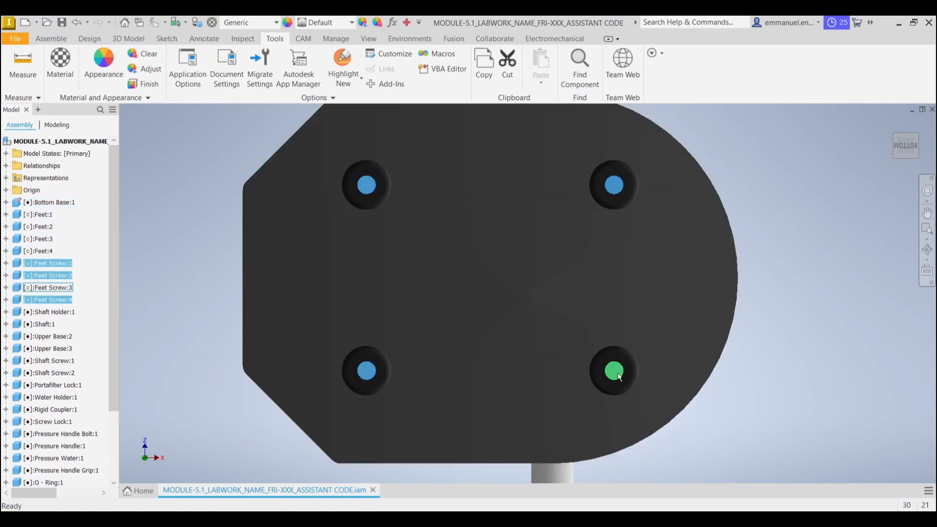
{"action": "left_click", "coordinate": [615, 375], "text": "shift"}
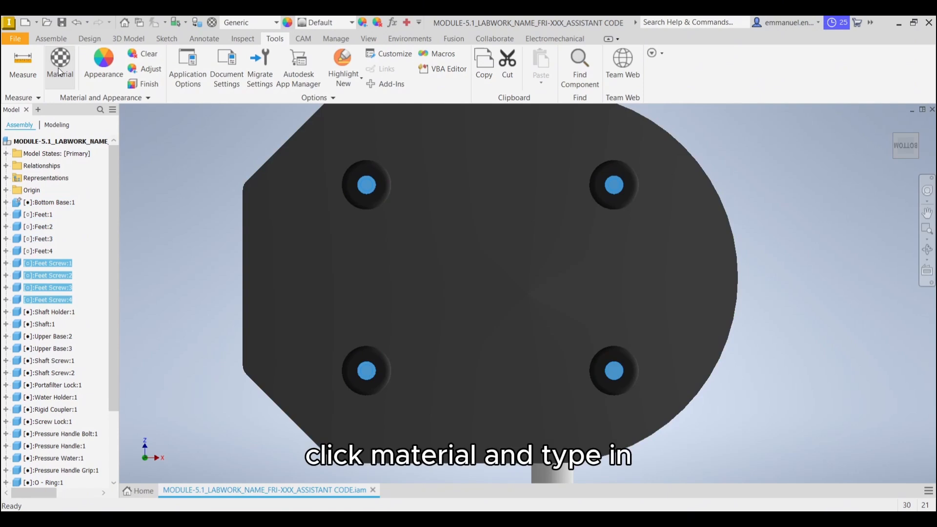
{"action": "left_click", "coordinate": [59, 73]}
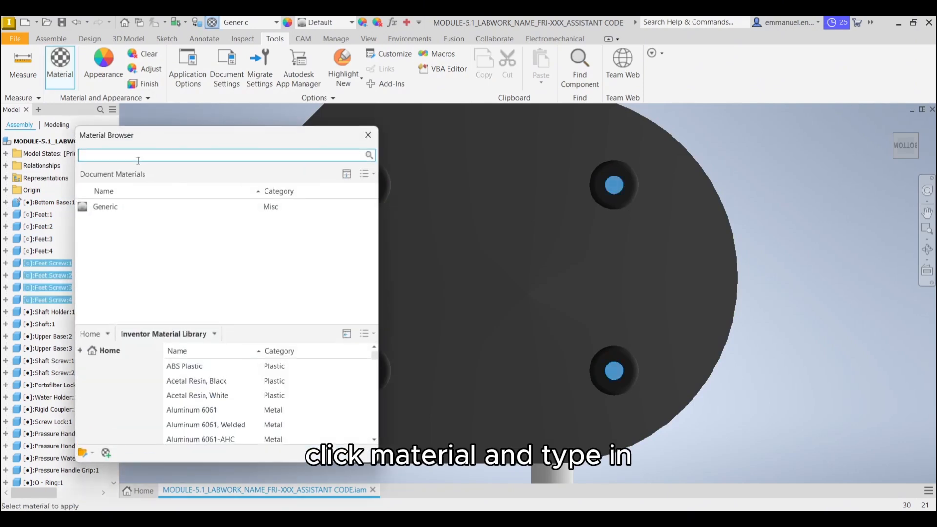
{"action": "type", "text": "aluminu"}
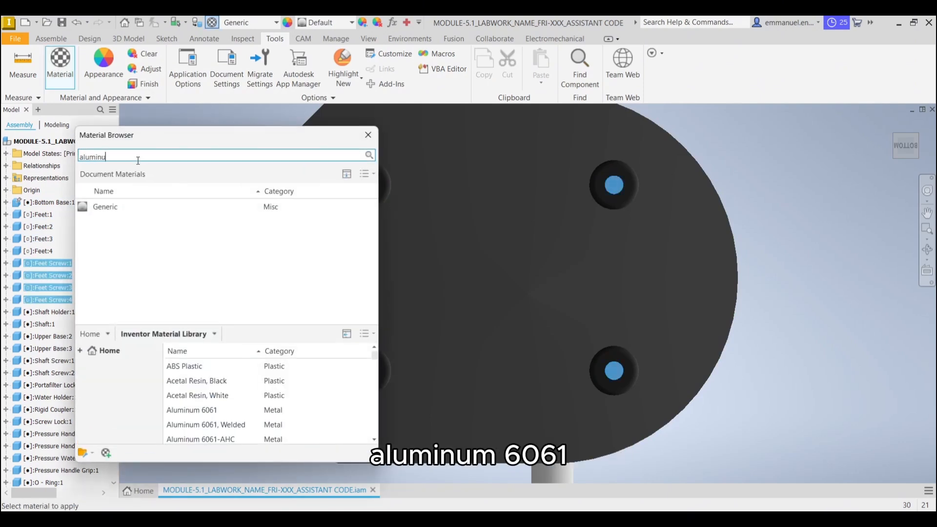
{"action": "type", "text": "m 6061"}
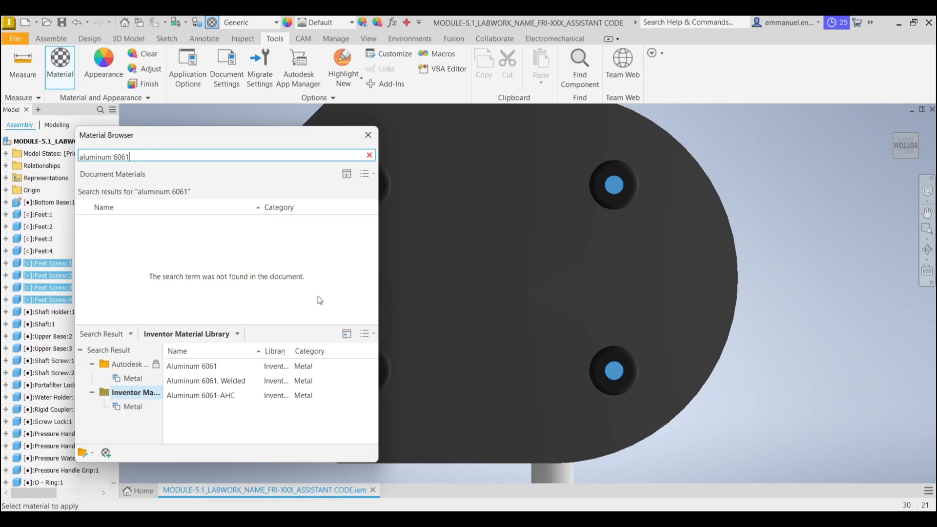
{"action": "mouse_move", "coordinate": [361, 369]}
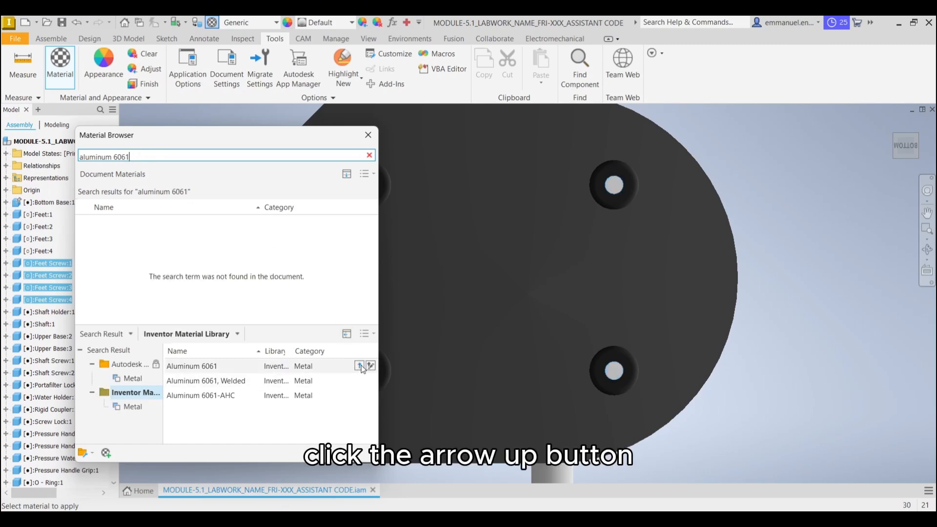
{"action": "left_click", "coordinate": [360, 367]}
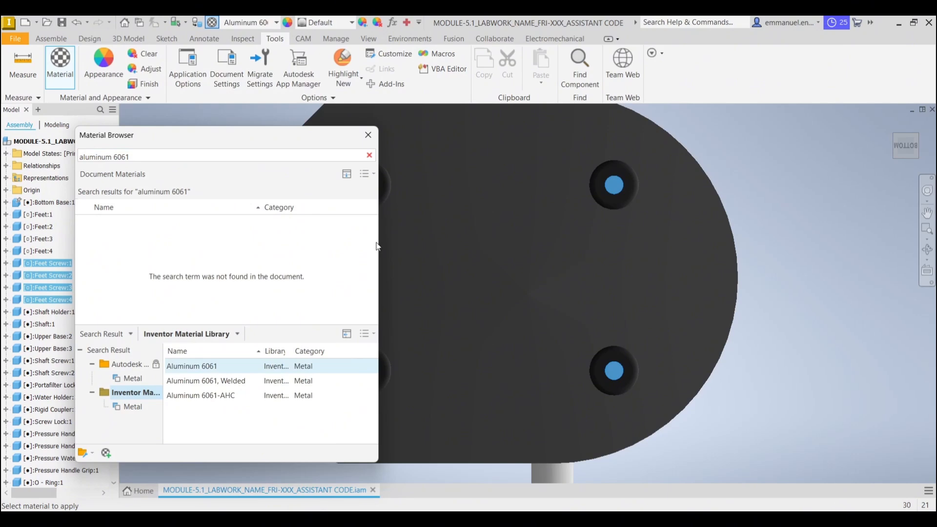
{"action": "left_click", "coordinate": [368, 135]}
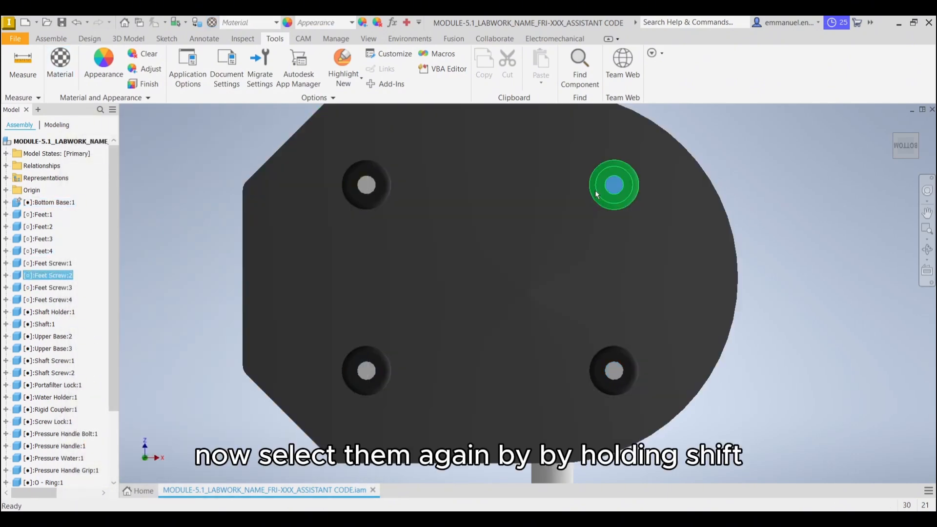
{"action": "left_click", "coordinate": [614, 185], "text": "shift"}
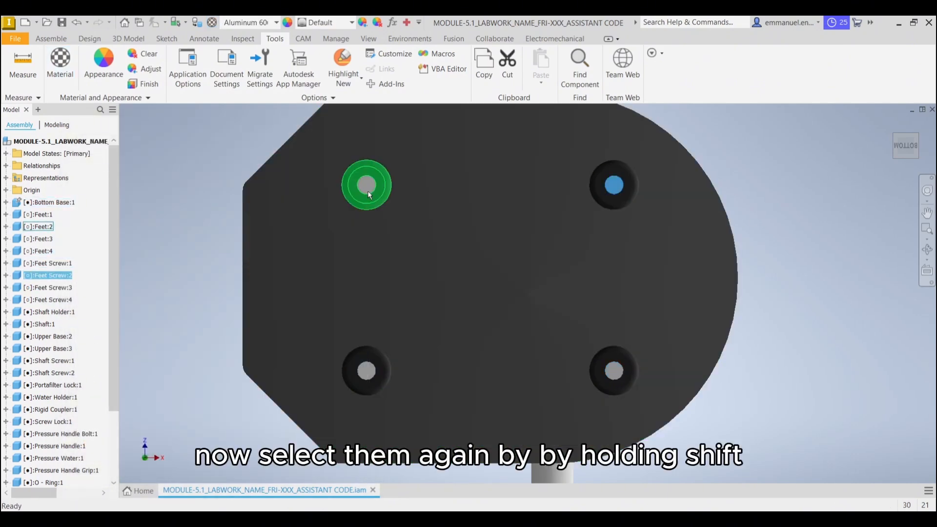
{"action": "left_click", "coordinate": [367, 184], "text": "shift"}
{"action": "left_click", "coordinate": [771, 192]}
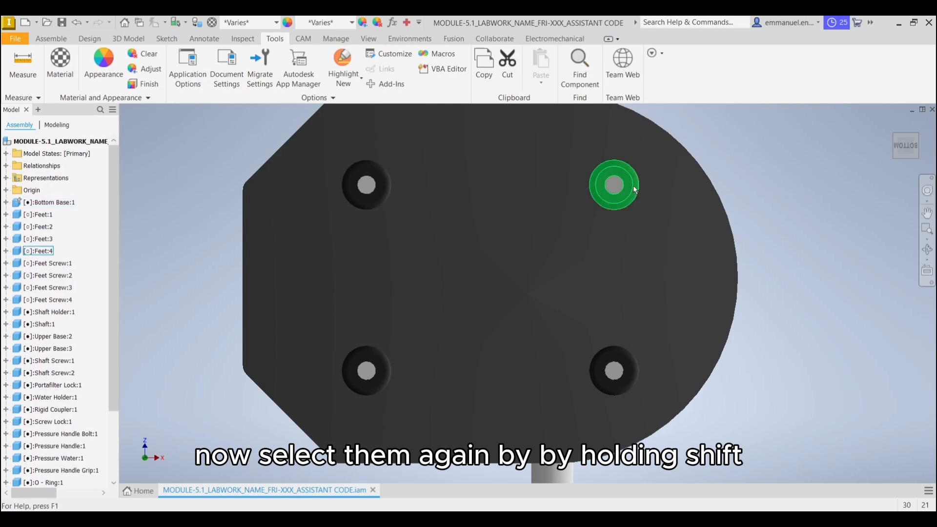
Apply the Aluminum - Polished appearance from the Inventor Material Library to the four feet screws
{"action": "left_click", "coordinate": [615, 185]}
{"action": "left_click", "coordinate": [373, 191], "text": "shift"}
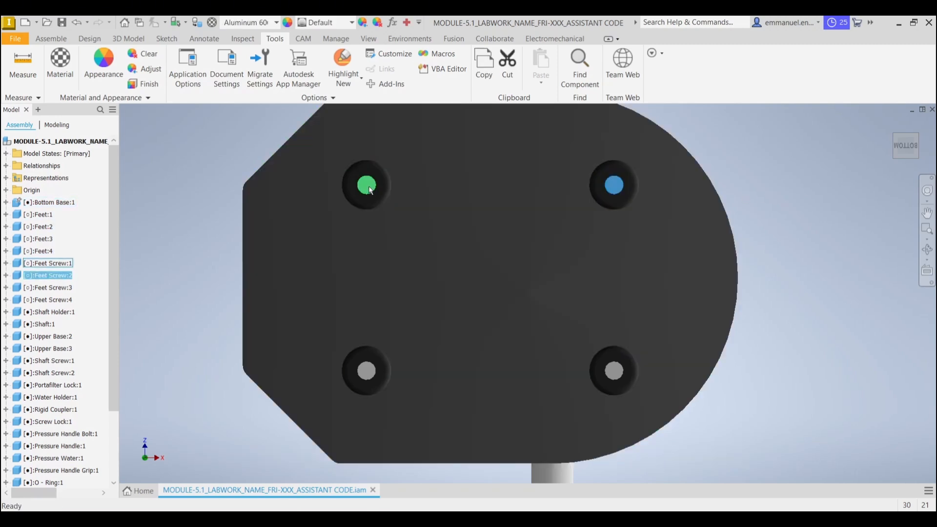
{"action": "left_click", "coordinate": [390, 382], "text": "shift"}
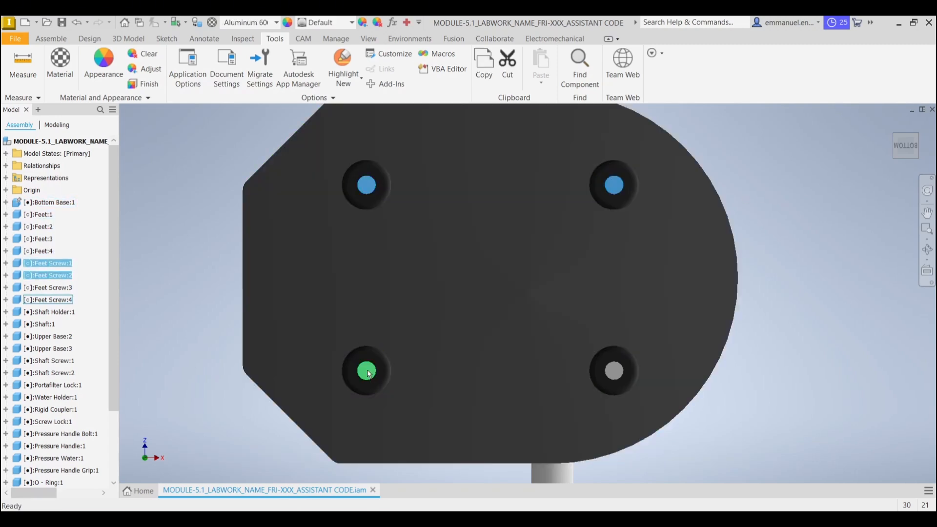
{"action": "left_click", "coordinate": [624, 379], "text": "shift"}
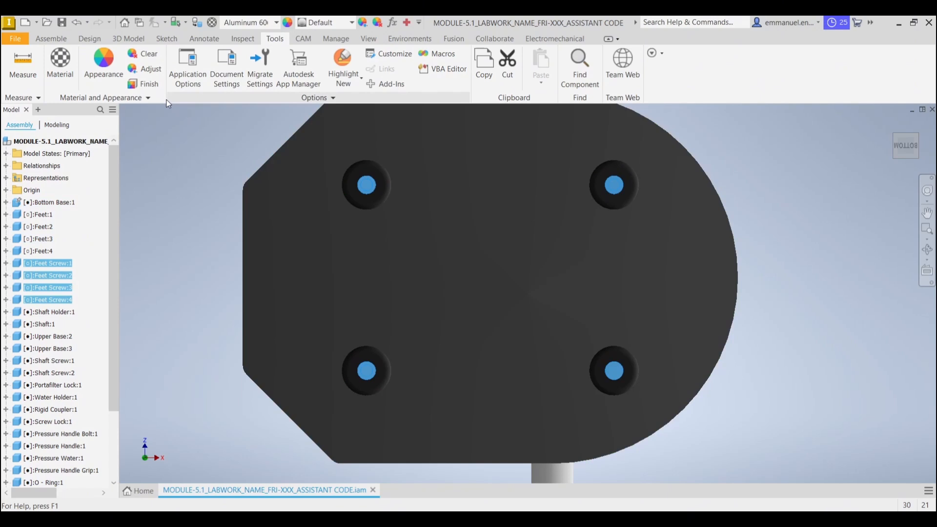
{"action": "left_click", "coordinate": [104, 73]}
{"action": "left_click", "coordinate": [158, 124]}
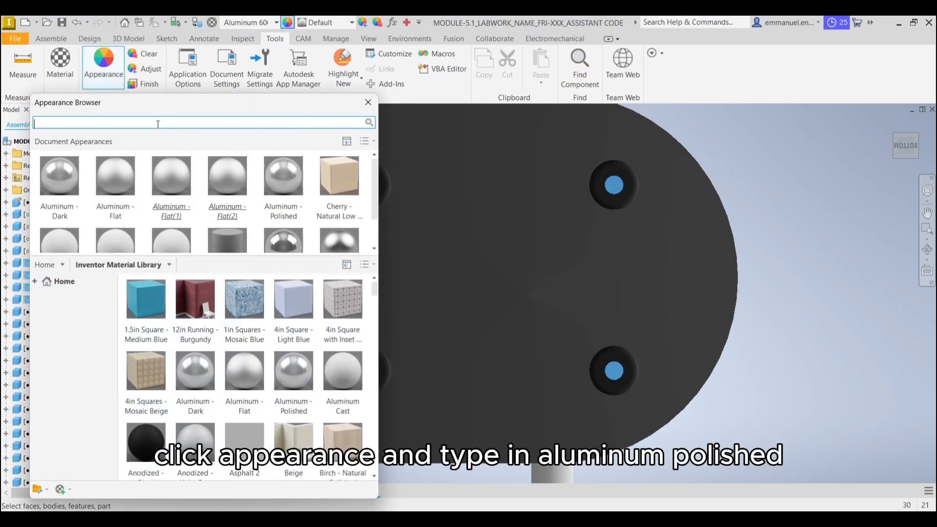
{"action": "type", "text": "aluminum polished"}
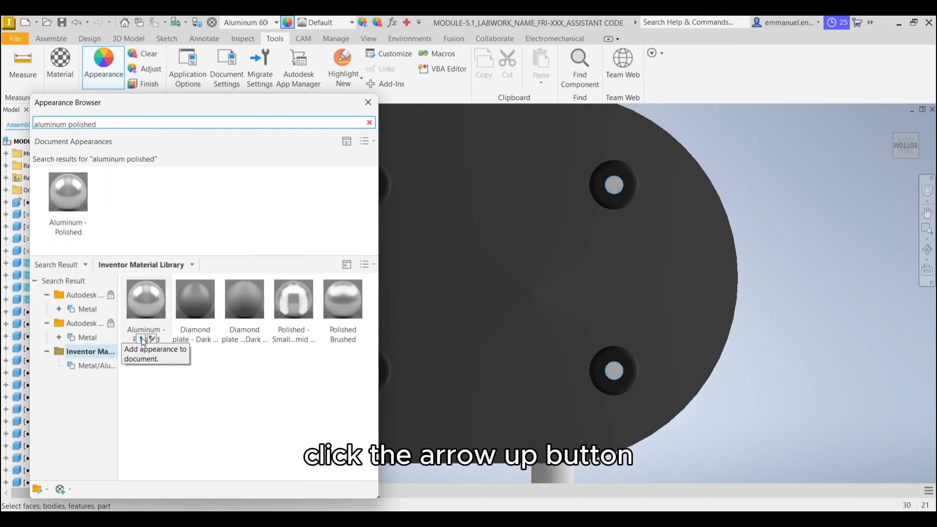
{"action": "left_click", "coordinate": [141, 339]}
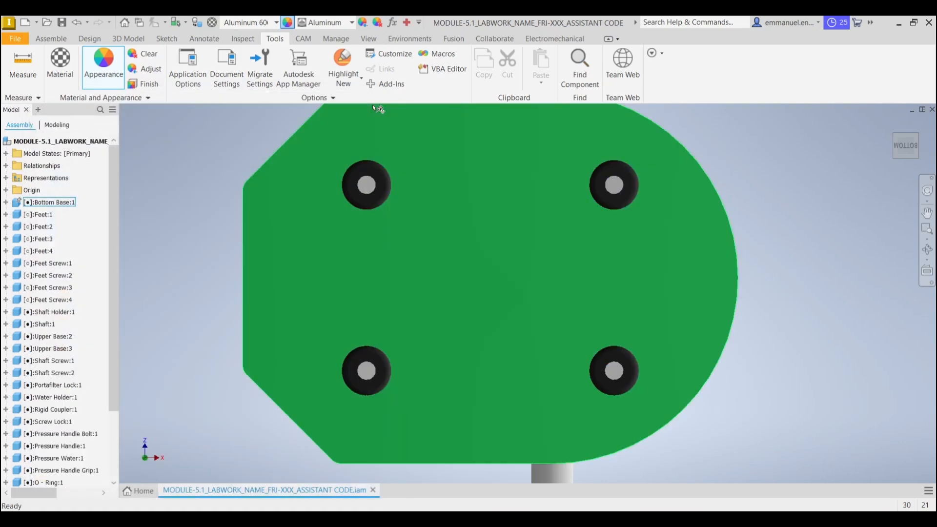
{"action": "left_click", "coordinate": [367, 102]}
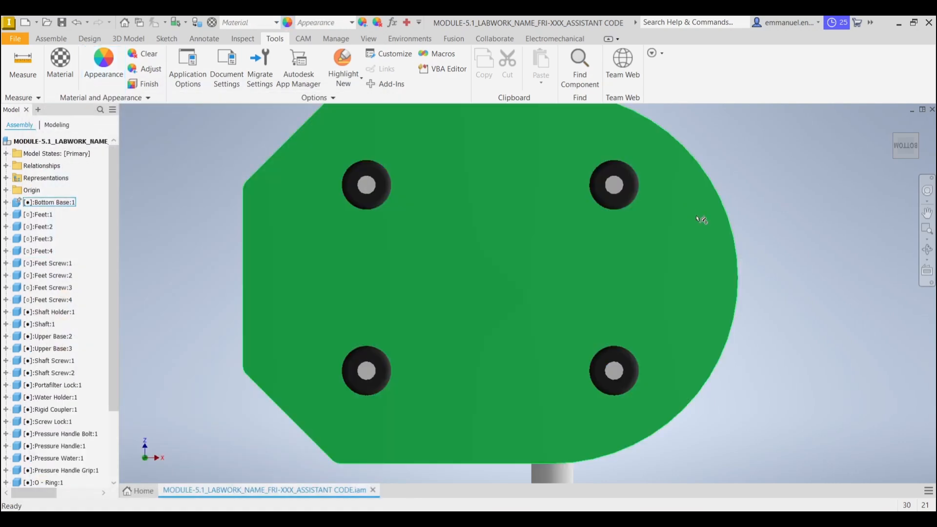
{"action": "left_click", "coordinate": [736, 222]}
Assign the Stainless Steel material from the Inventor Material Library to the portafilter head and portafilter spout
{"action": "middle_click_drag", "start_coordinate": [822, 194], "coordinate": [829, 219]}
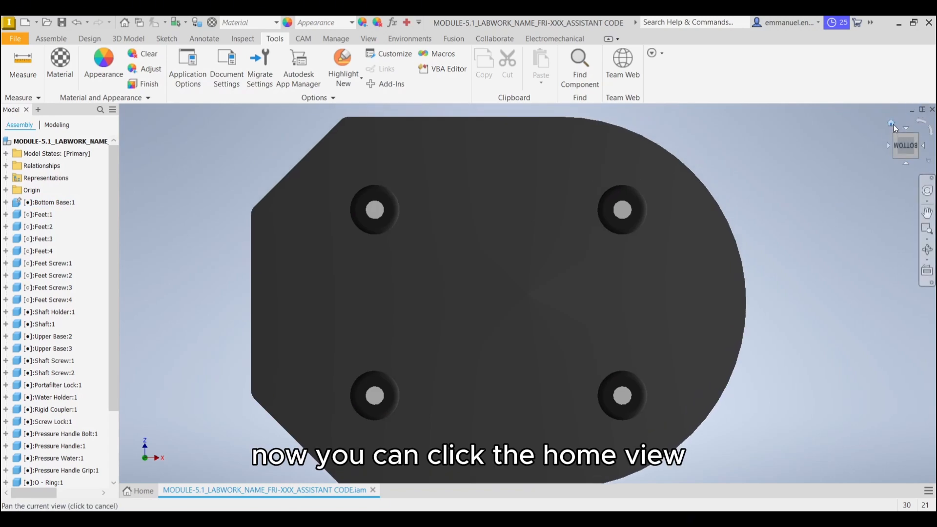
{"action": "left_click", "coordinate": [892, 123]}
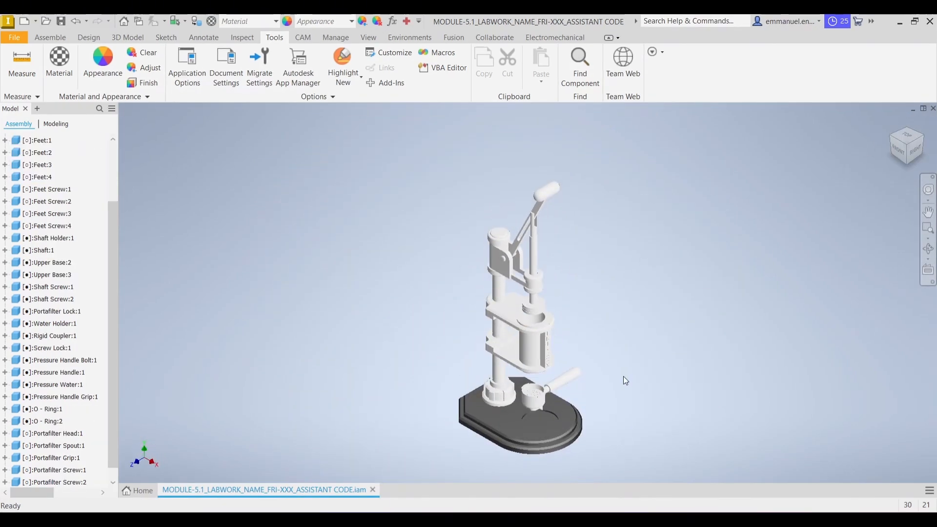
{"action": "scroll", "coordinate": [620, 378], "scroll_direction": "up", "scroll_amount": 5}
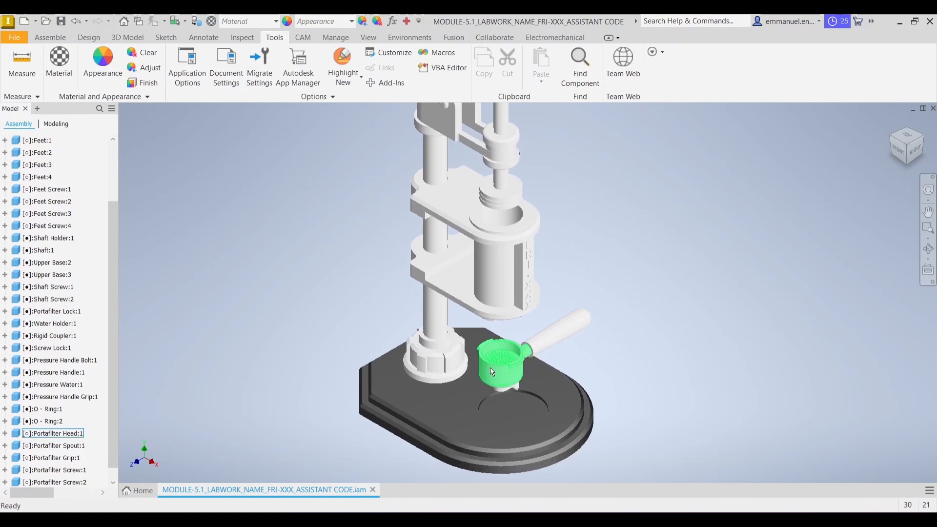
{"action": "middle_click_drag", "start_coordinate": [587, 359], "coordinate": [593, 350]}
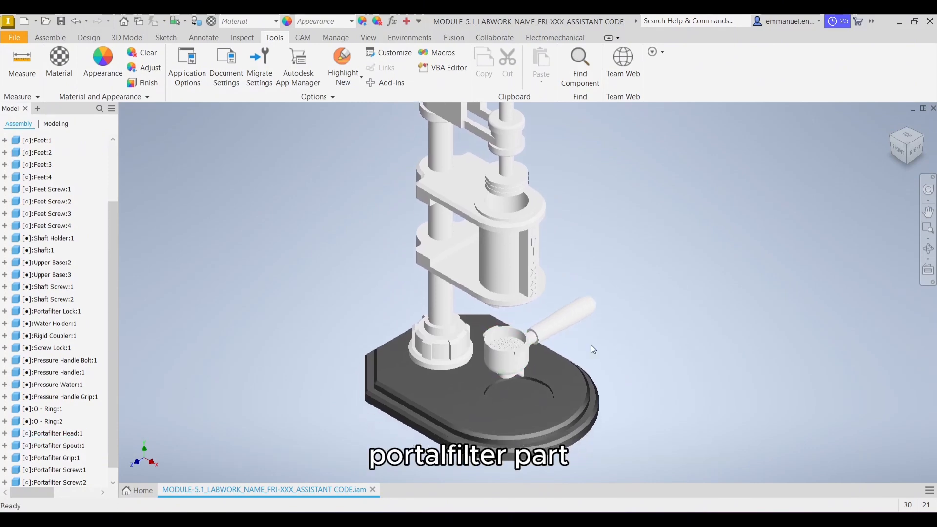
{"action": "left_click", "coordinate": [513, 350]}
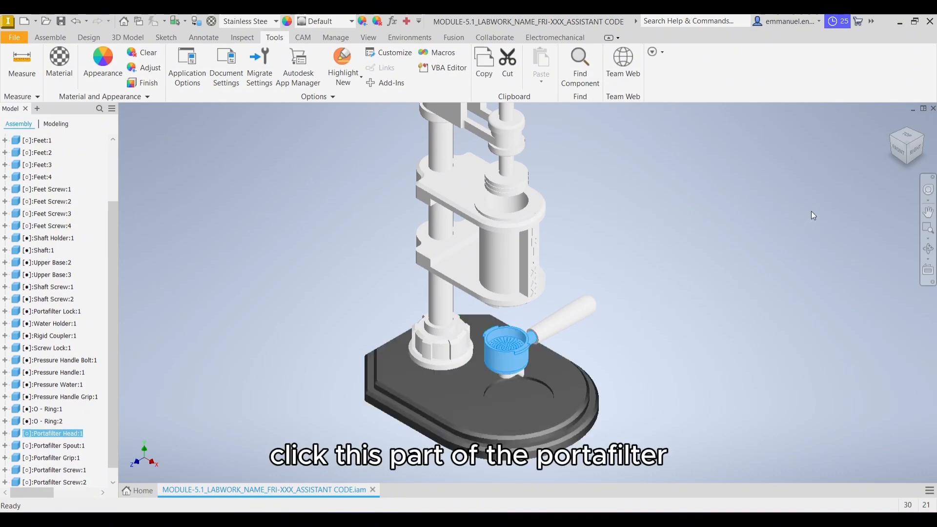
{"action": "left_click", "coordinate": [917, 154]}
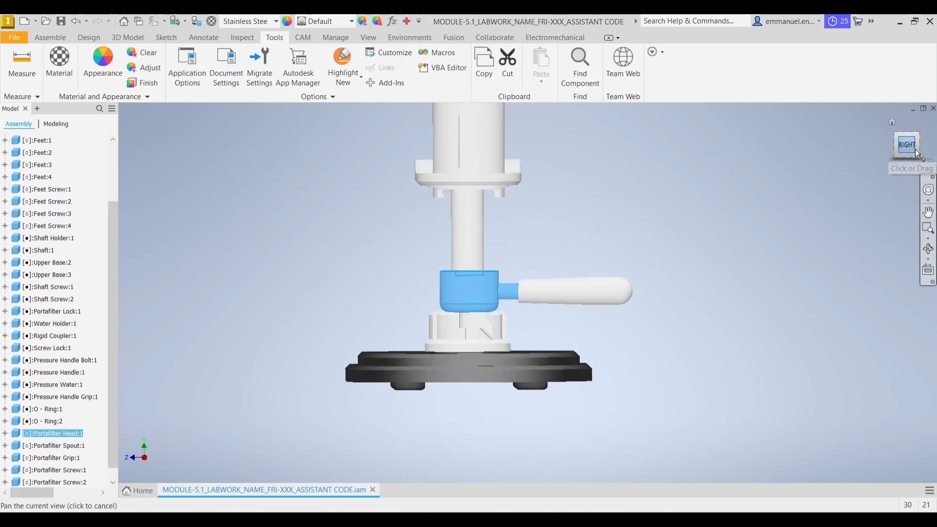
{"action": "left_click", "coordinate": [470, 320], "text": "shift"}
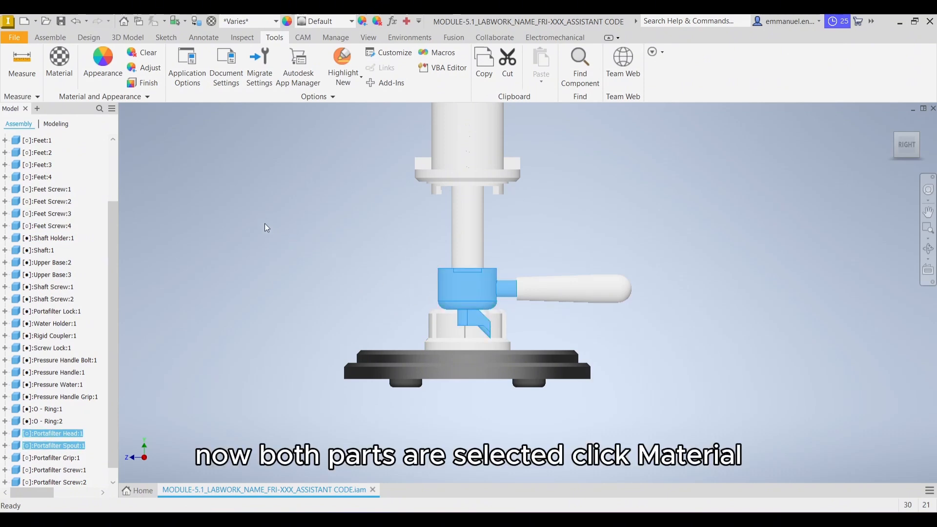
{"action": "left_click", "coordinate": [59, 61]}
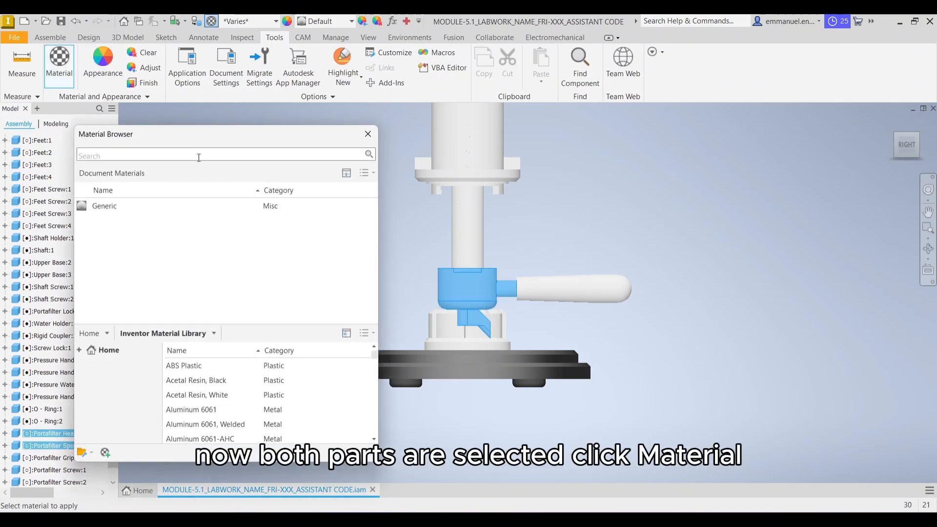
{"action": "left_click", "coordinate": [198, 156]}
{"action": "type", "text": "stain"}
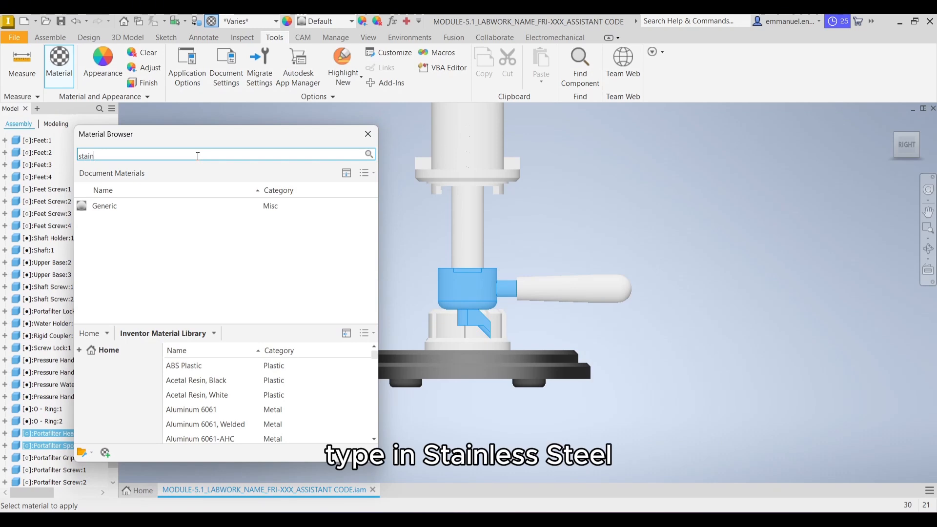
{"action": "type", "text": "less steel"}
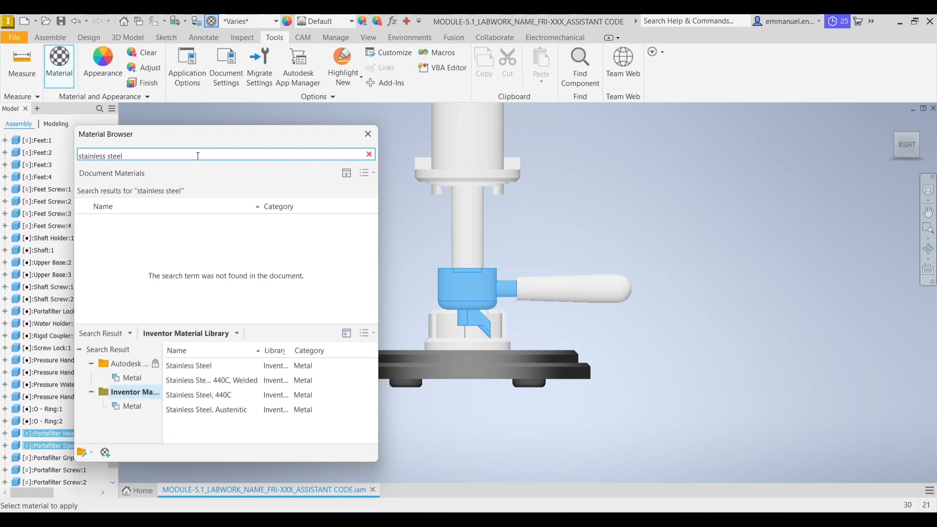
{"action": "left_click", "coordinate": [359, 366]}
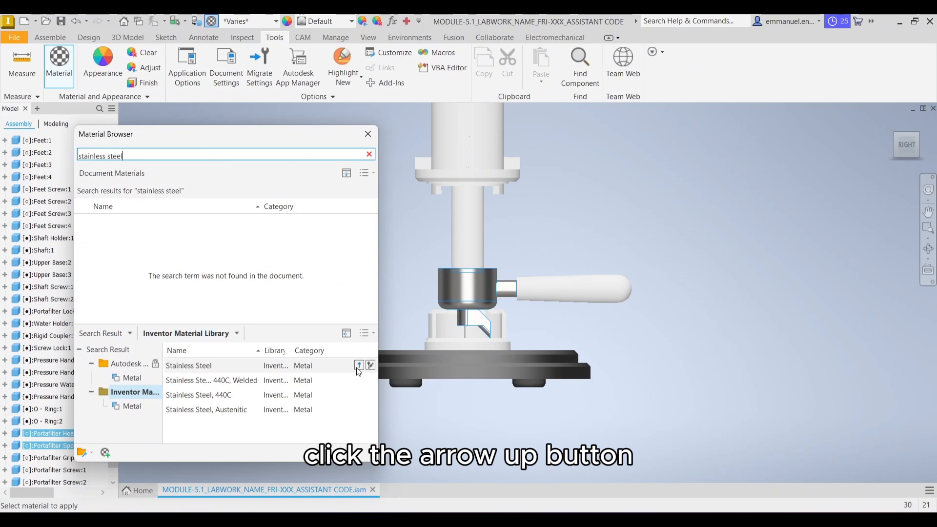
Apply the Stainless Steel - Bright appearance to the portafilter head and portafilter spout
{"action": "left_click", "coordinate": [368, 134]}
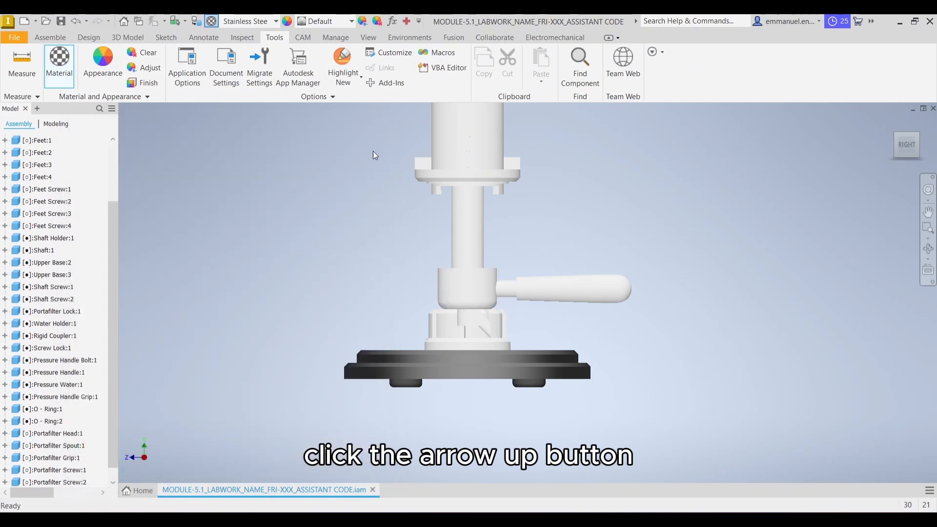
{"action": "left_click", "coordinate": [457, 290]}
{"action": "left_click", "coordinate": [472, 322], "text": "ctrl"}
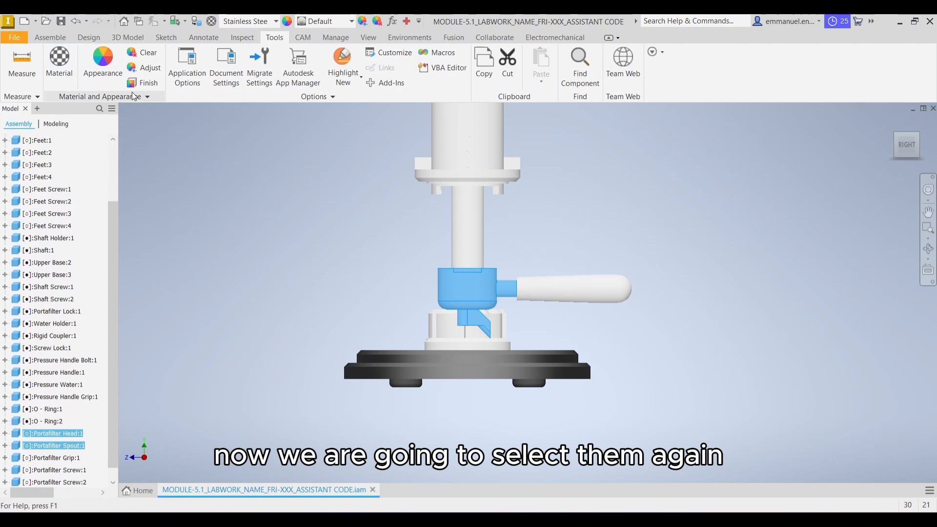
{"action": "left_click", "coordinate": [101, 67]}
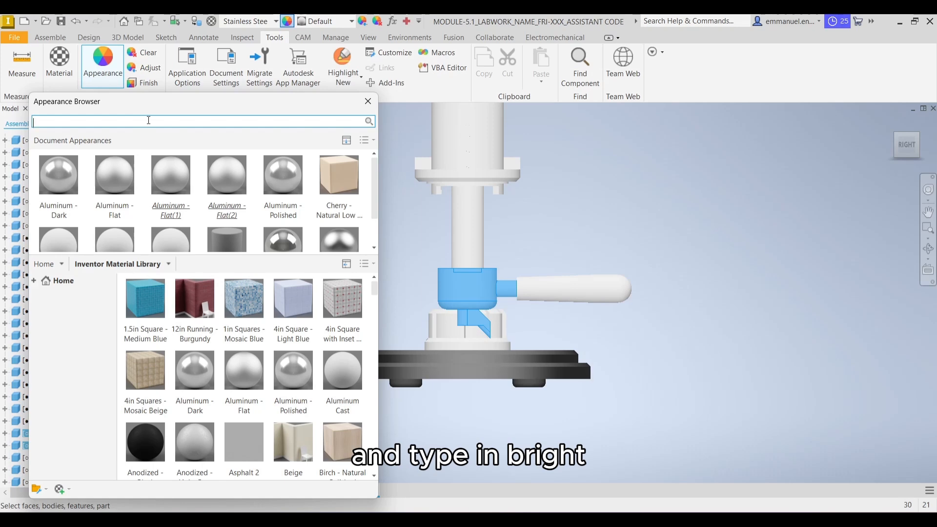
{"action": "type", "text": "bright"}
{"action": "key", "text": "Return"}
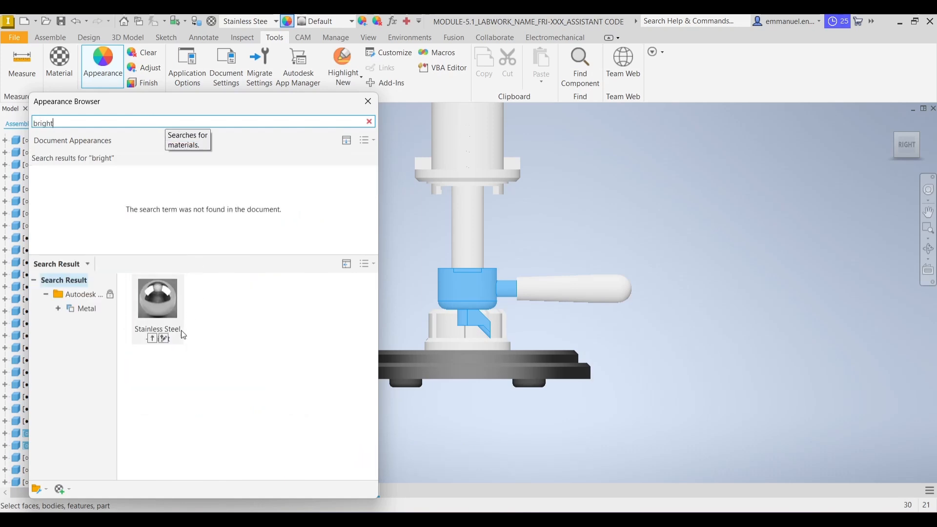
{"action": "left_click", "coordinate": [154, 338]}
{"action": "left_click", "coordinate": [154, 339]}
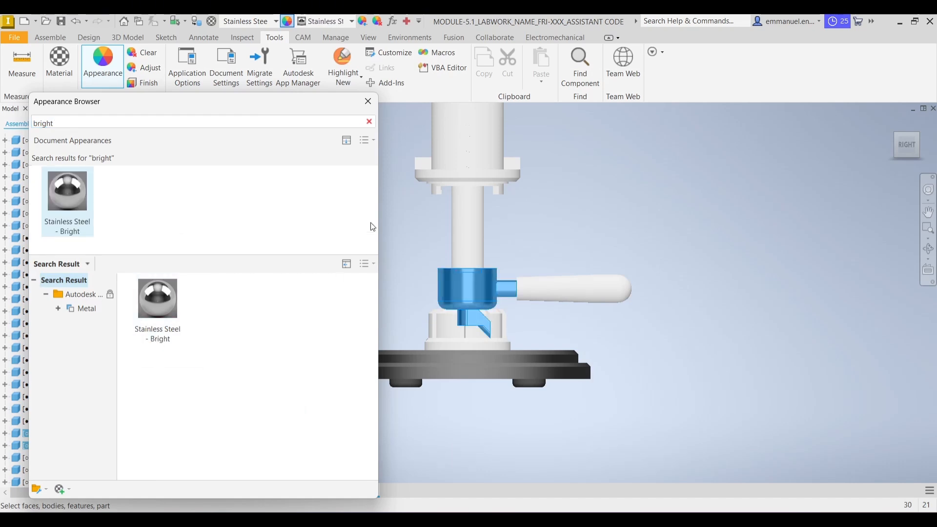
{"action": "left_click", "coordinate": [368, 102]}
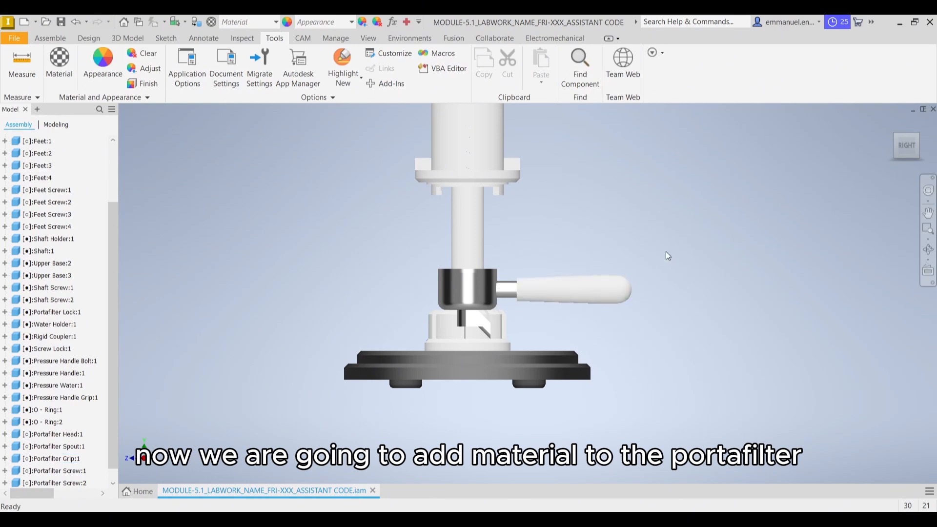
Assign the Wood (Oak) material from the Inventor Material Library to the portafilter grip
{"action": "left_click", "coordinate": [600, 285]}
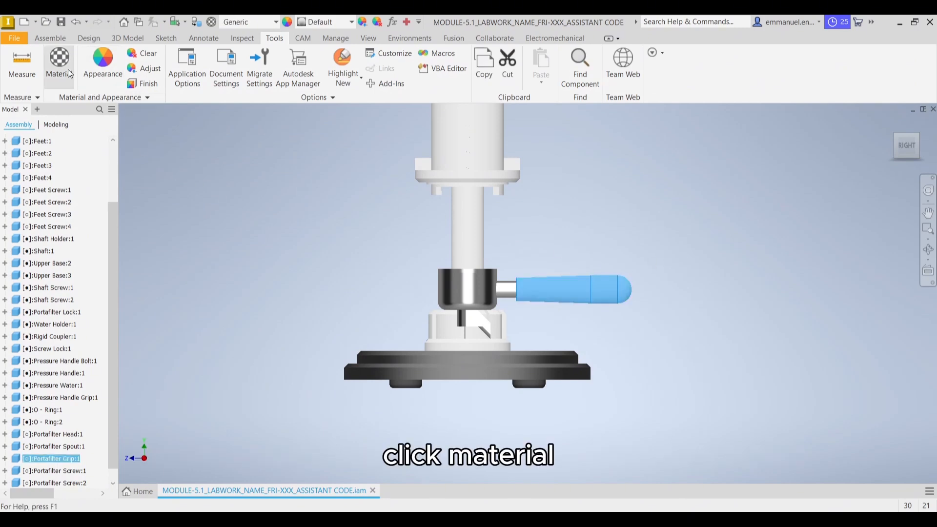
{"action": "left_click", "coordinate": [59, 63]}
{"action": "left_click", "coordinate": [215, 155]}
{"action": "type", "text": "w"}
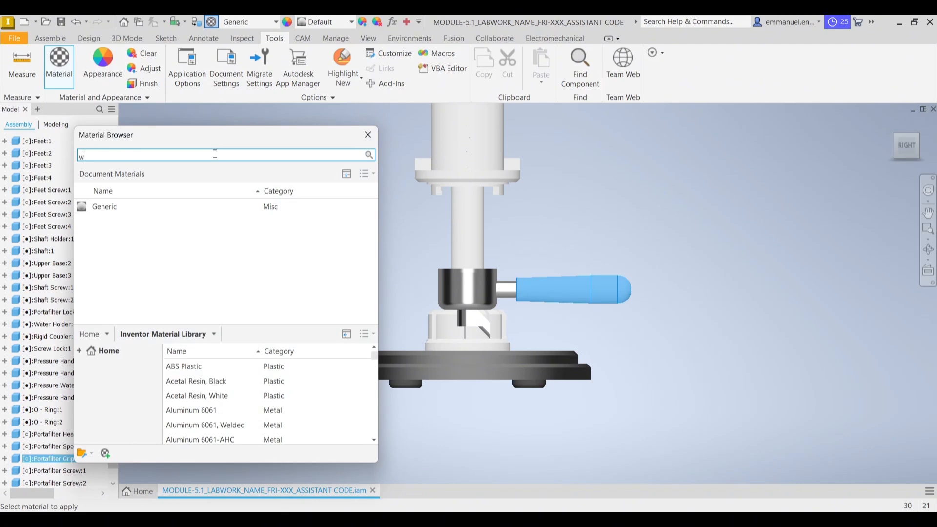
{"action": "type", "text": "ood"}
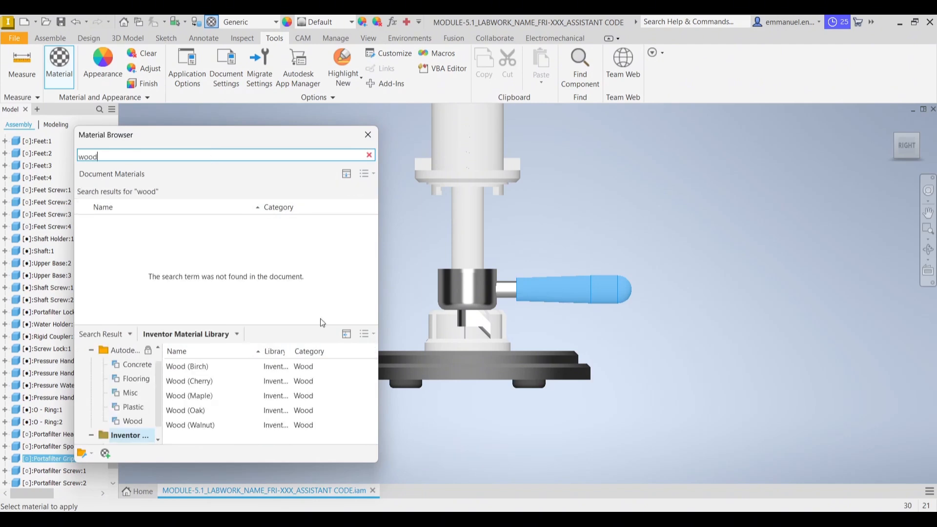
{"action": "left_click", "coordinate": [359, 410]}
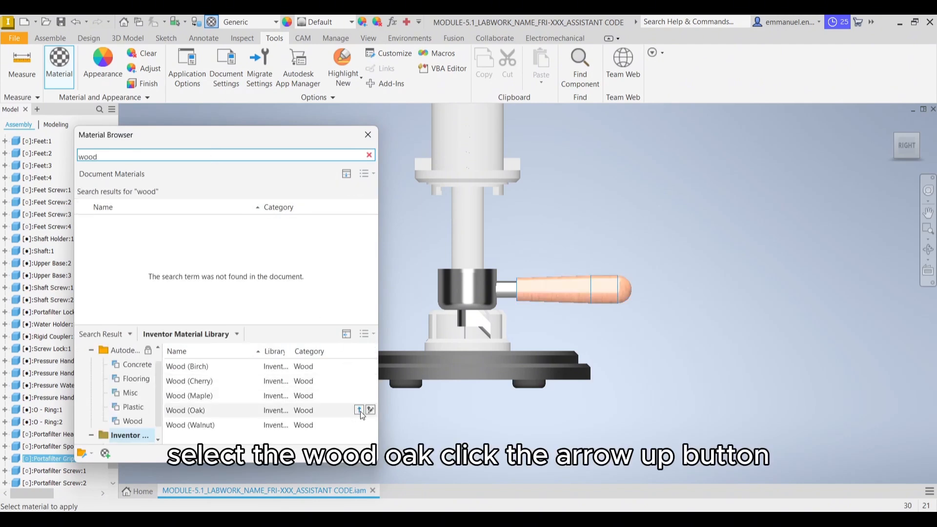
{"action": "left_click", "coordinate": [360, 412]}
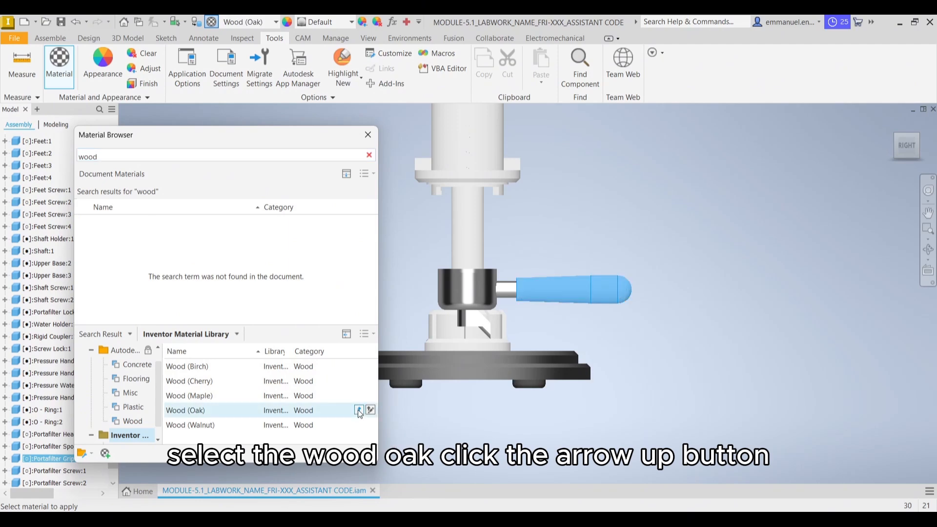
{"action": "left_click", "coordinate": [368, 136]}
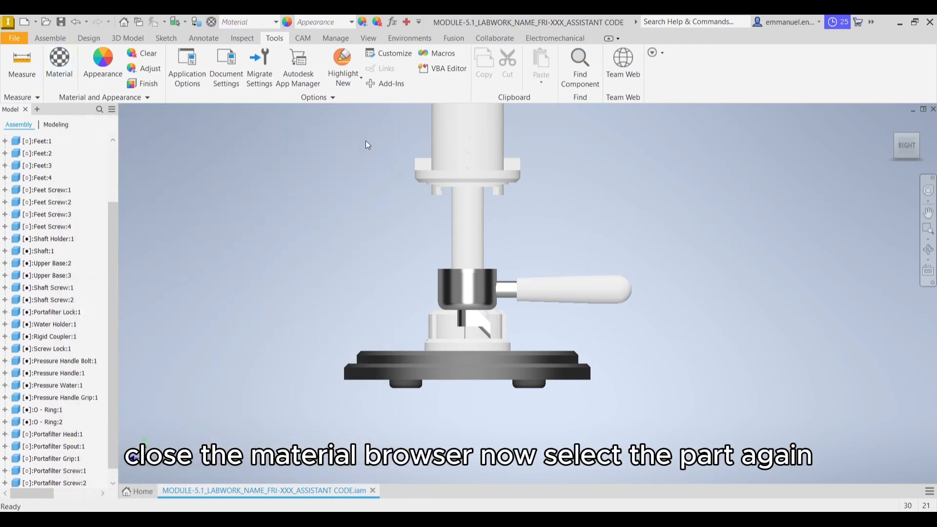
Apply the Cherry - Natural Low... appearance from the Inventor Material Library to the portafilter grip
{"action": "left_click", "coordinate": [600, 286]}
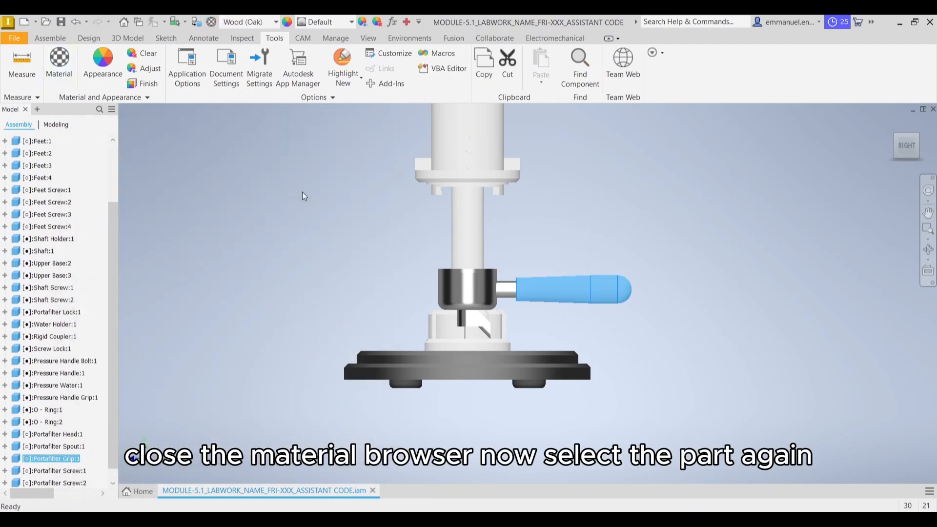
{"action": "left_click", "coordinate": [102, 61]}
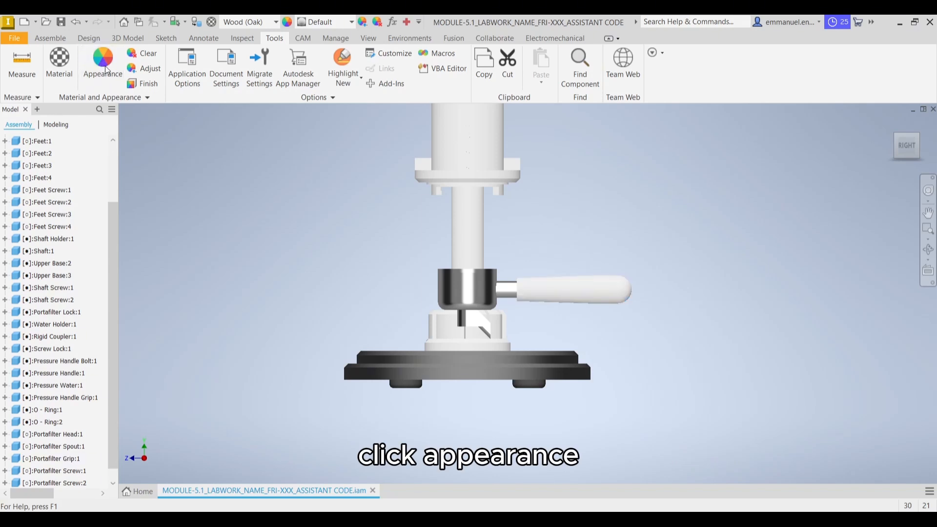
{"action": "left_click", "coordinate": [215, 123]}
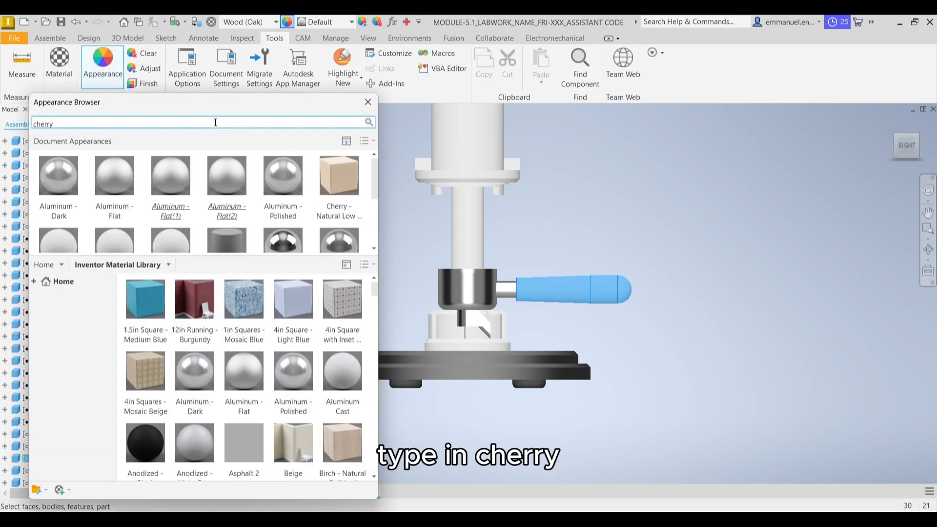
{"action": "type", "text": "cherry"}
{"action": "key", "text": "Return"}
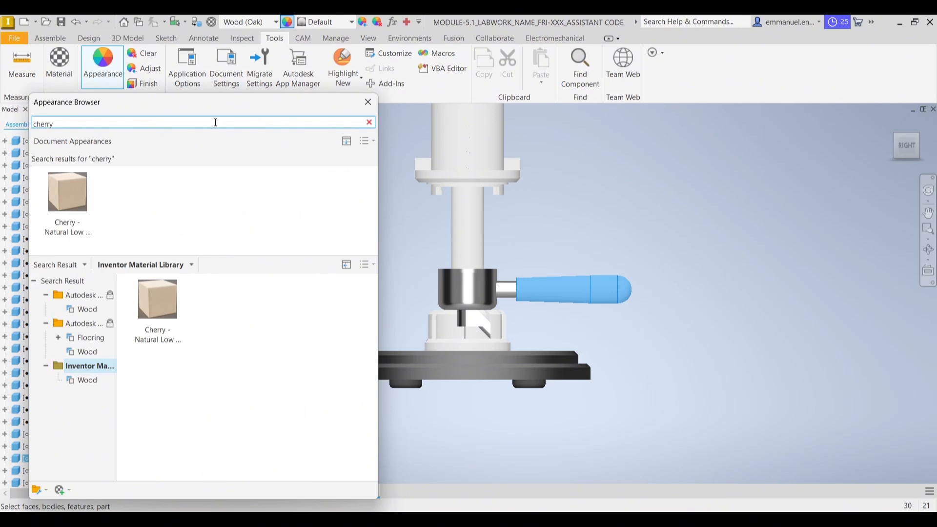
{"action": "mouse_move", "coordinate": [170, 327]}
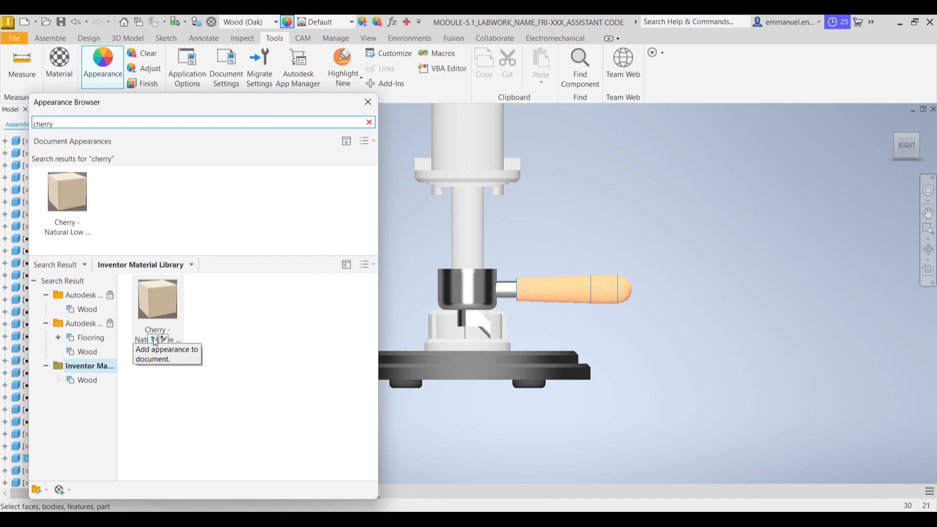
{"action": "left_click", "coordinate": [155, 342]}
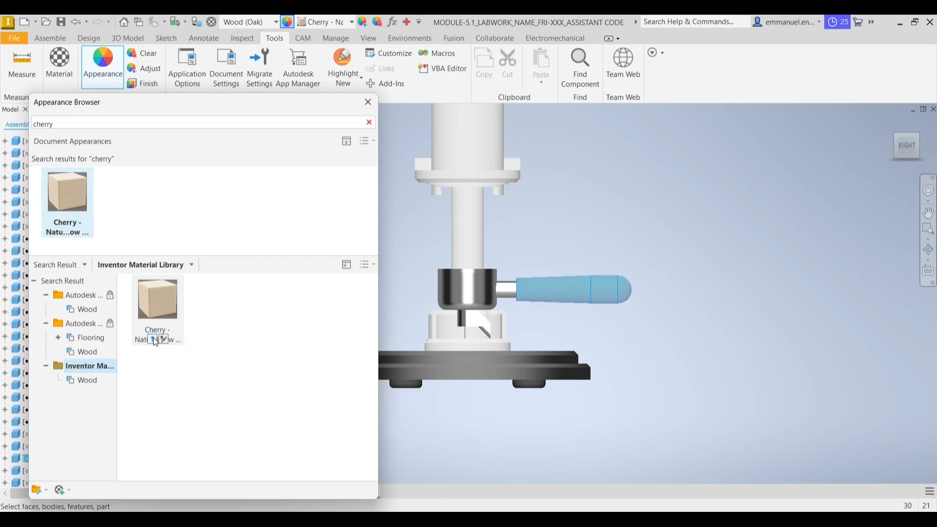
{"action": "left_click", "coordinate": [368, 104]}
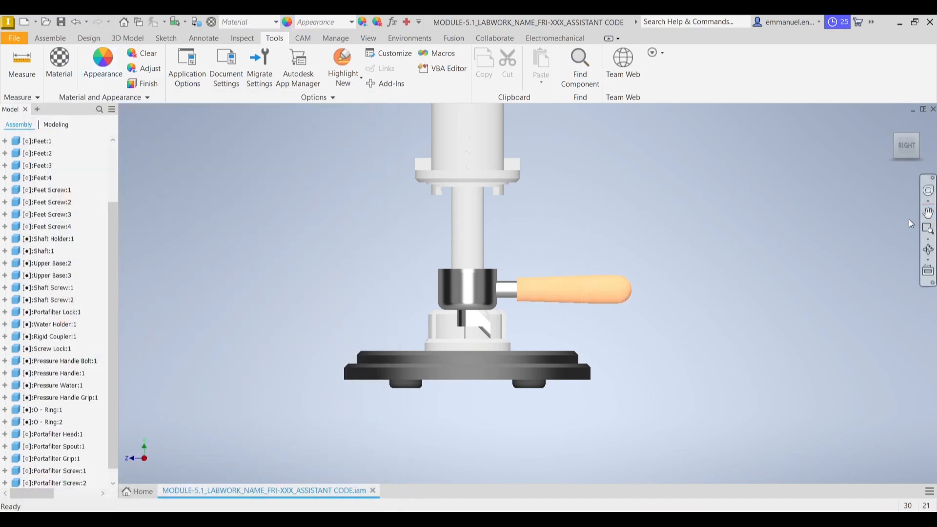
Assign the Aluminum 6061 material from the Inventor Material Library to both shaft screws on the upper base clamps
{"action": "middle_click_drag", "start_coordinate": [861, 216], "coordinate": [888, 242]}
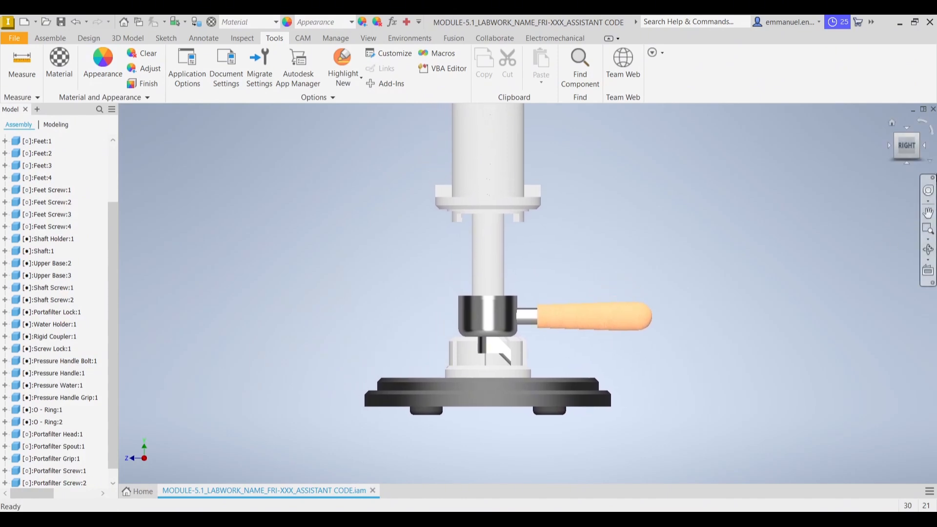
{"action": "left_click", "coordinate": [892, 123]}
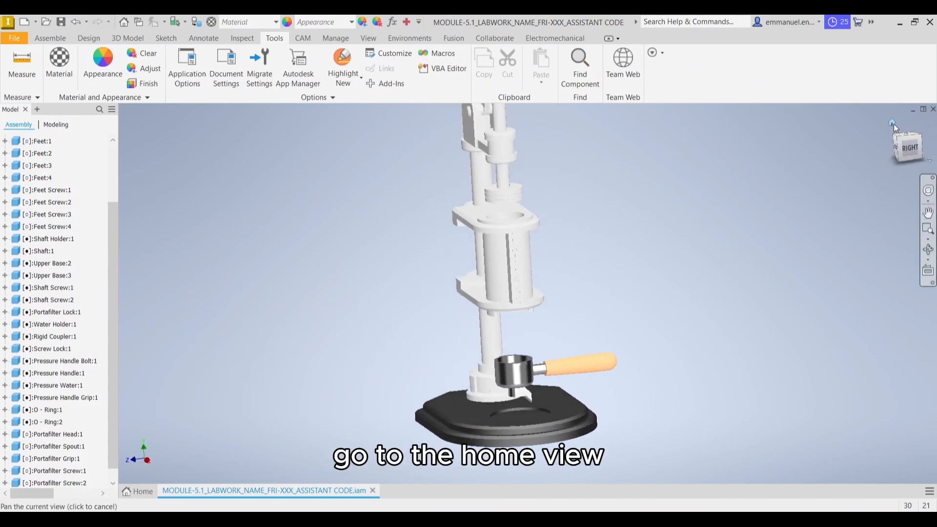
{"action": "left_click", "coordinate": [501, 332]}
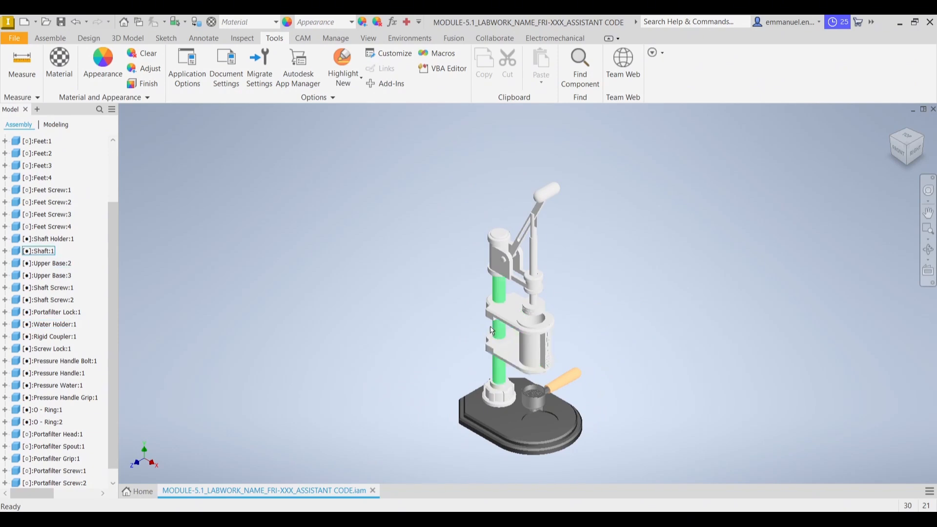
{"action": "left_click", "coordinate": [891, 149]}
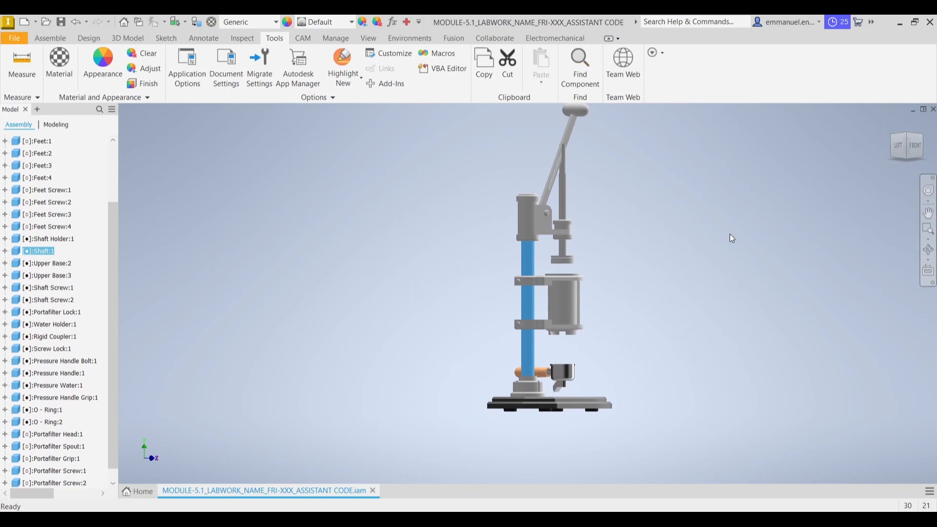
{"action": "left_click", "coordinate": [714, 235]}
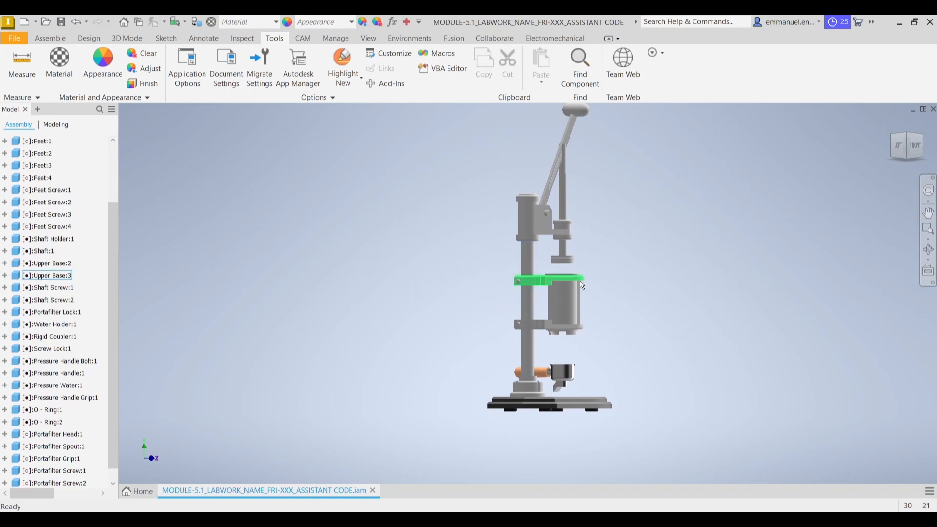
{"action": "scroll", "coordinate": [514, 313], "scroll_direction": "down", "scroll_amount": 3}
{"action": "scroll", "coordinate": [501, 273], "scroll_direction": "down", "scroll_amount": 3}
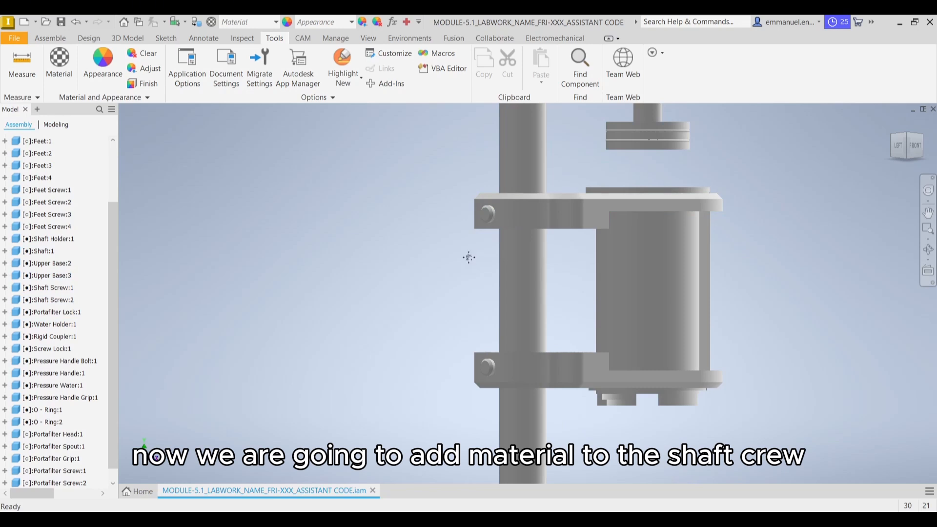
{"action": "middle_click_drag", "start_coordinate": [468, 257], "coordinate": [473, 258]}
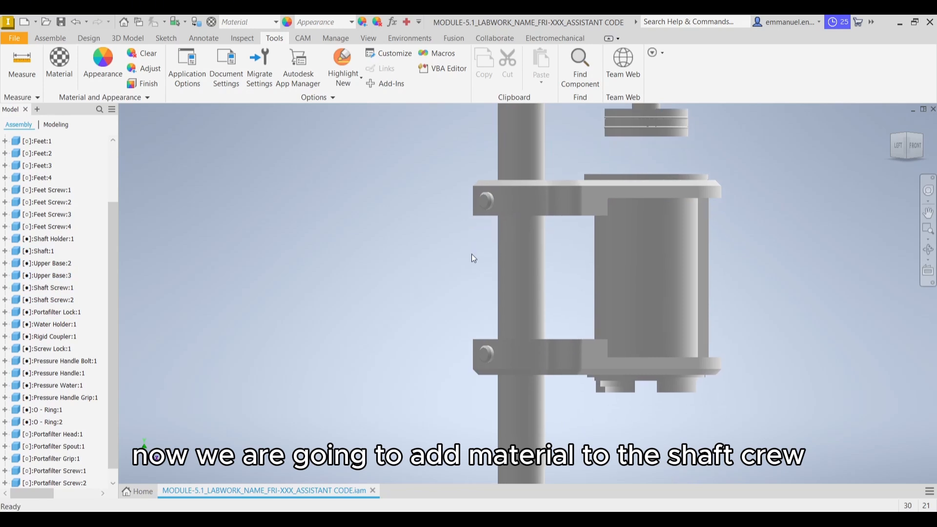
{"action": "left_click", "coordinate": [485, 358]}
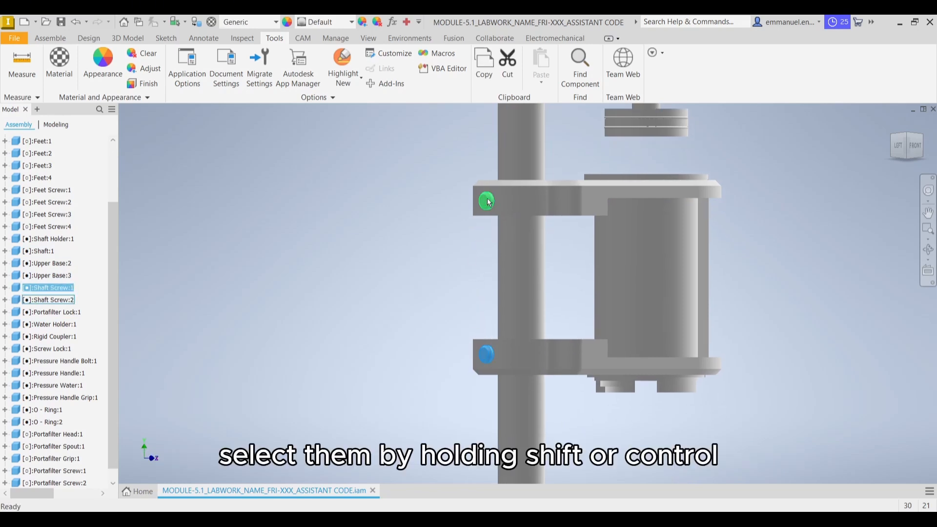
{"action": "left_click", "coordinate": [487, 201], "text": "ctrl"}
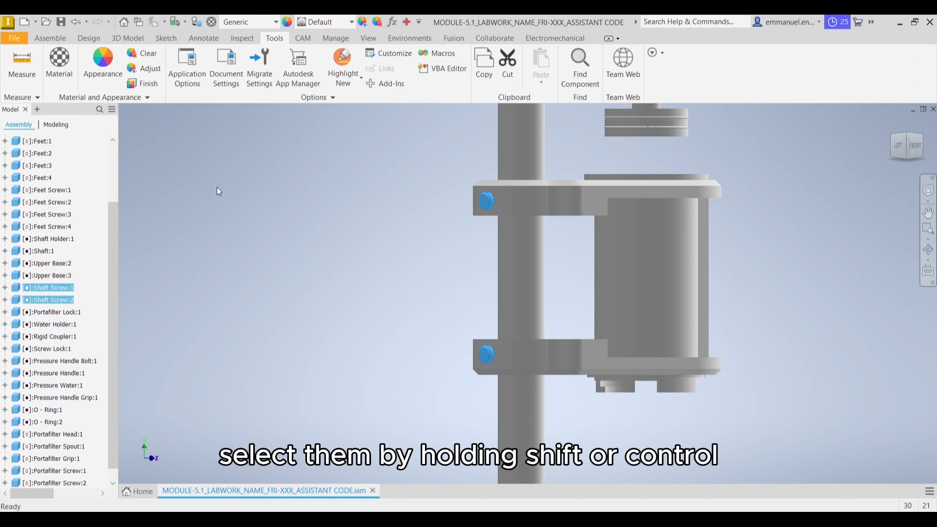
{"action": "left_click", "coordinate": [61, 72]}
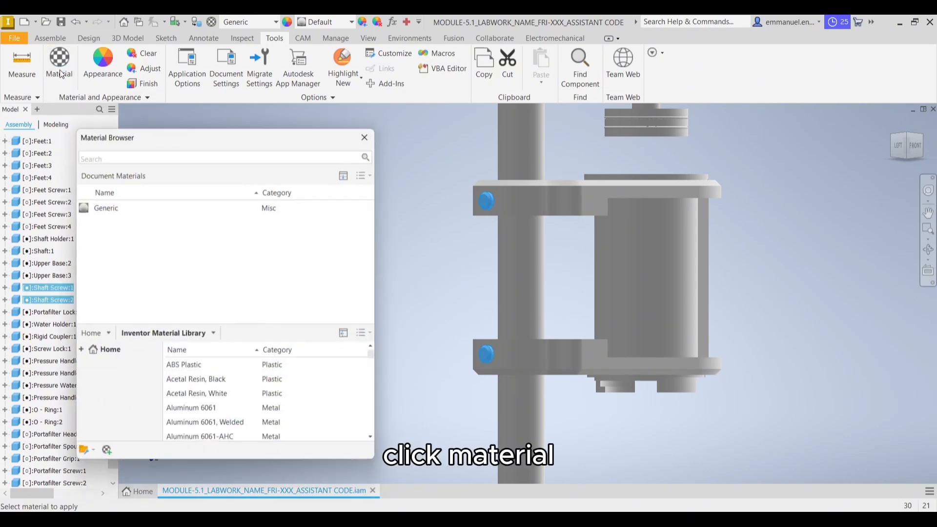
{"action": "left_click", "coordinate": [166, 154]}
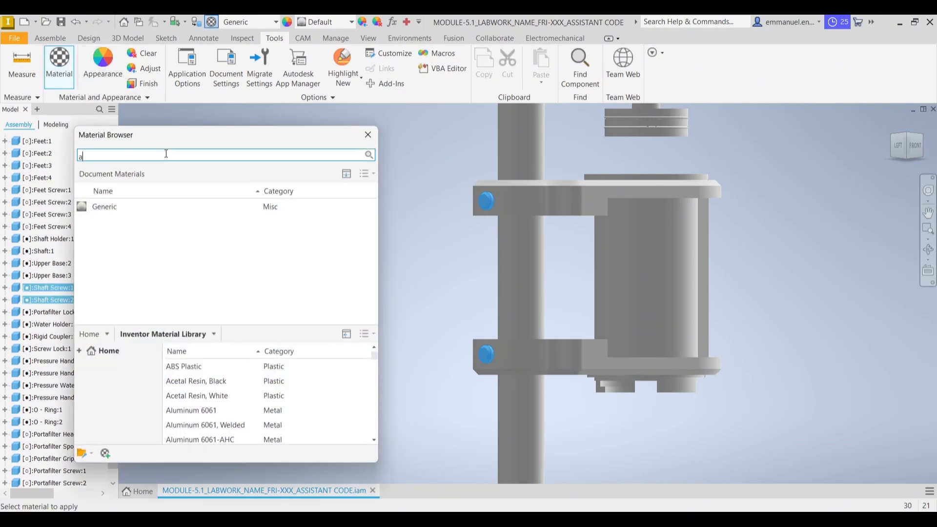
{"action": "type", "text": "aluminum"}
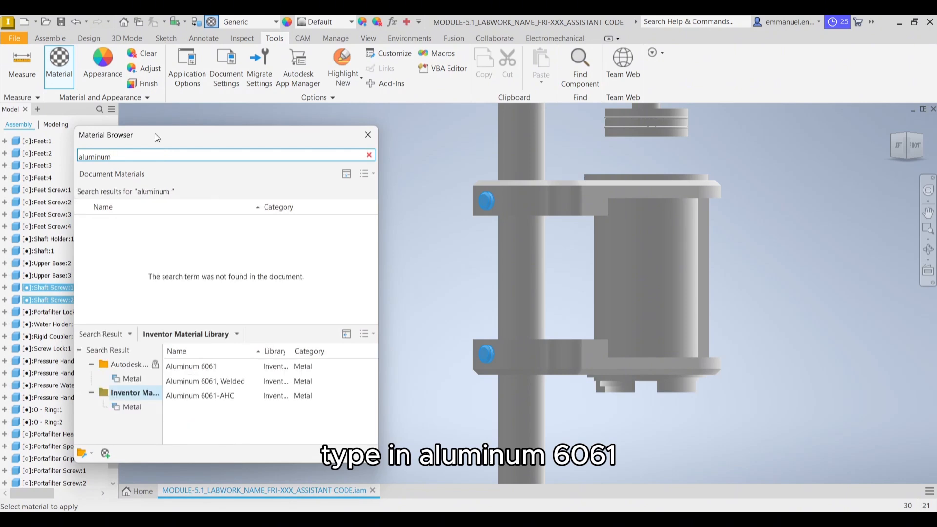
{"action": "mouse_move", "coordinate": [359, 365]}
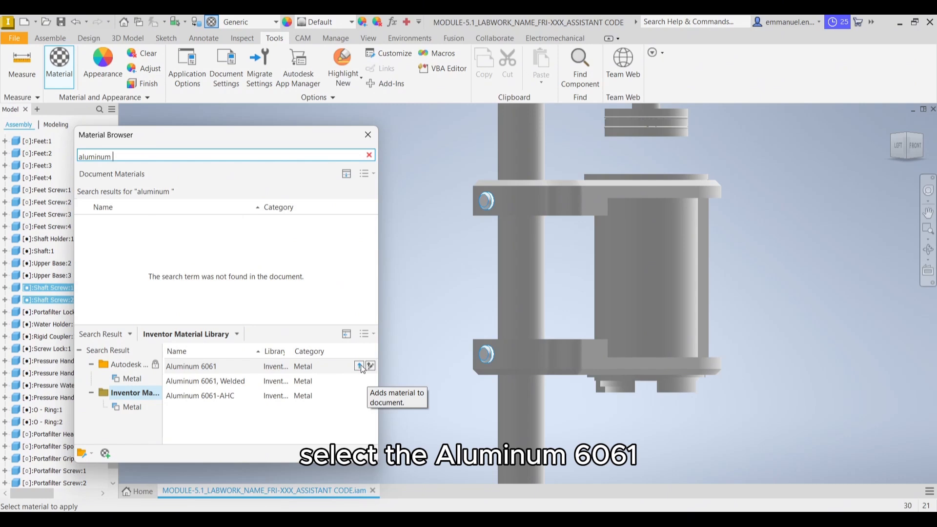
{"action": "left_click", "coordinate": [359, 366]}
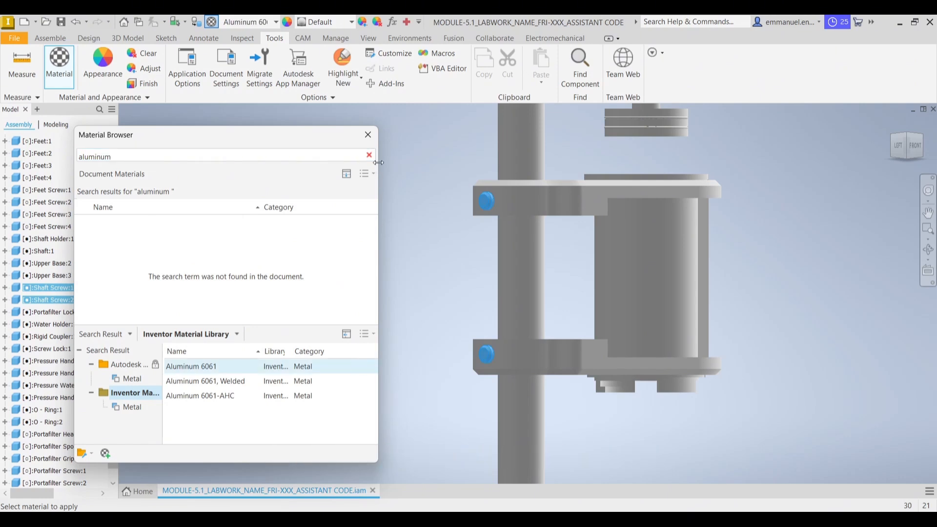
{"action": "left_click", "coordinate": [367, 135]}
Apply the Aluminum - Polished appearance from the Inventor Material Library to both shaft screws on the upper base clamps
{"action": "left_click", "coordinate": [486, 201]}
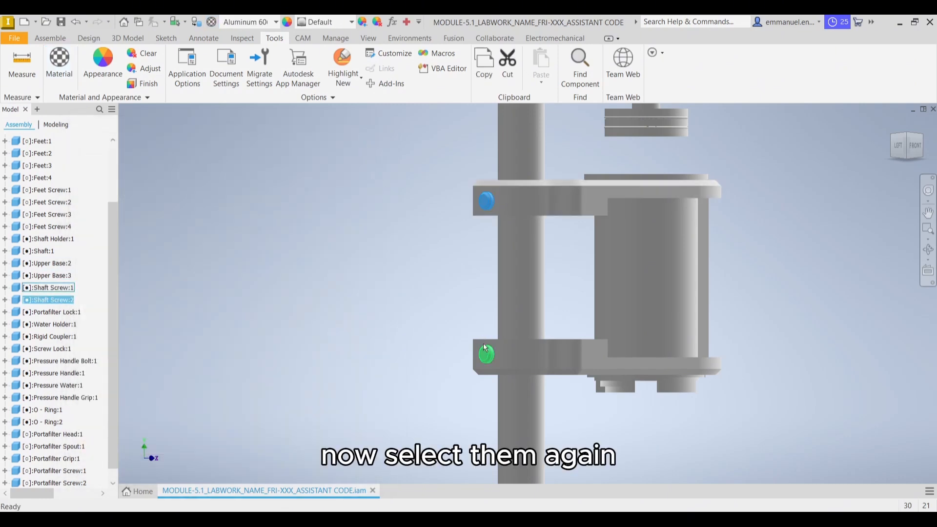
{"action": "left_click", "coordinate": [486, 353], "text": "ctrl"}
{"action": "left_click", "coordinate": [102, 64]}
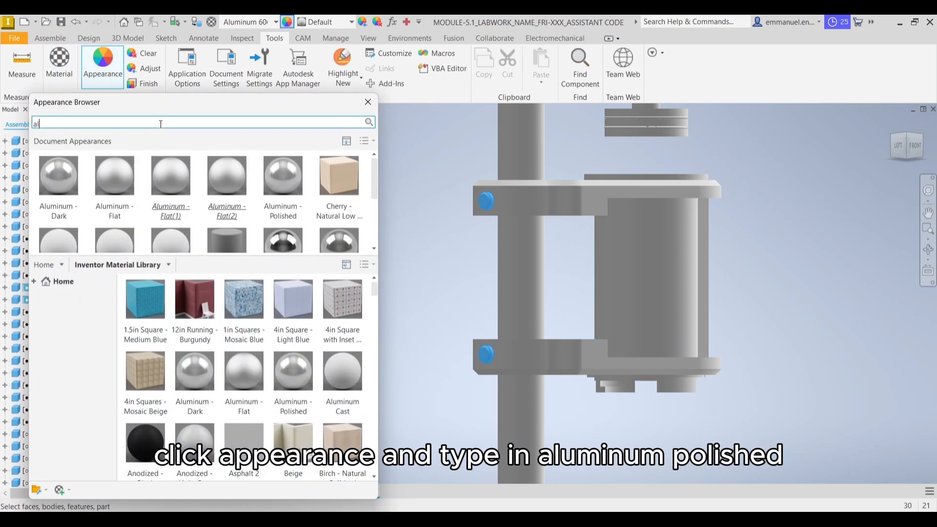
{"action": "left_click", "coordinate": [161, 124]}
{"action": "type", "text": "aluminum po"}
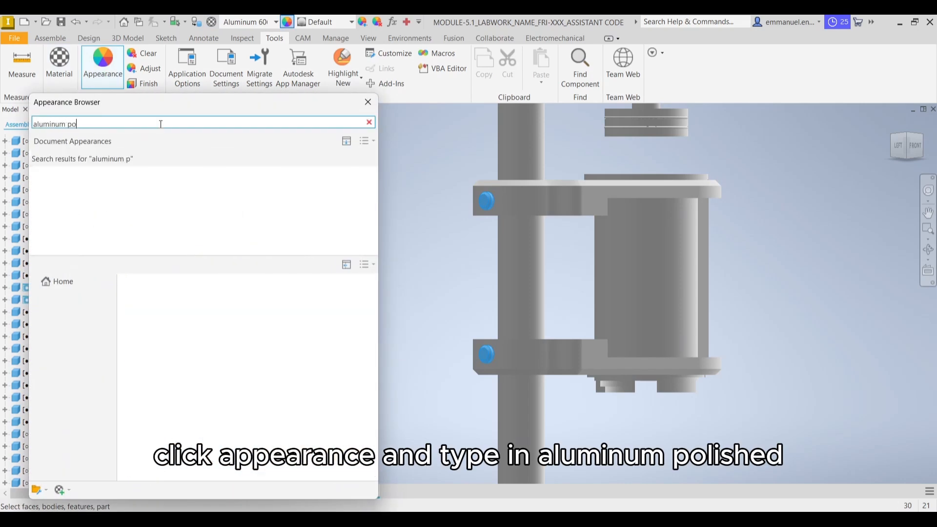
{"action": "type", "text": "lished"}
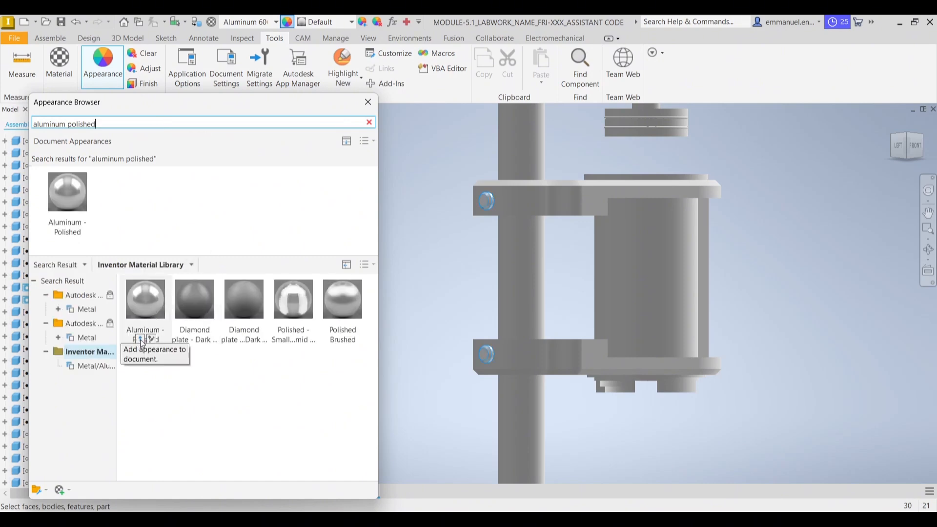
{"action": "left_click", "coordinate": [141, 340]}
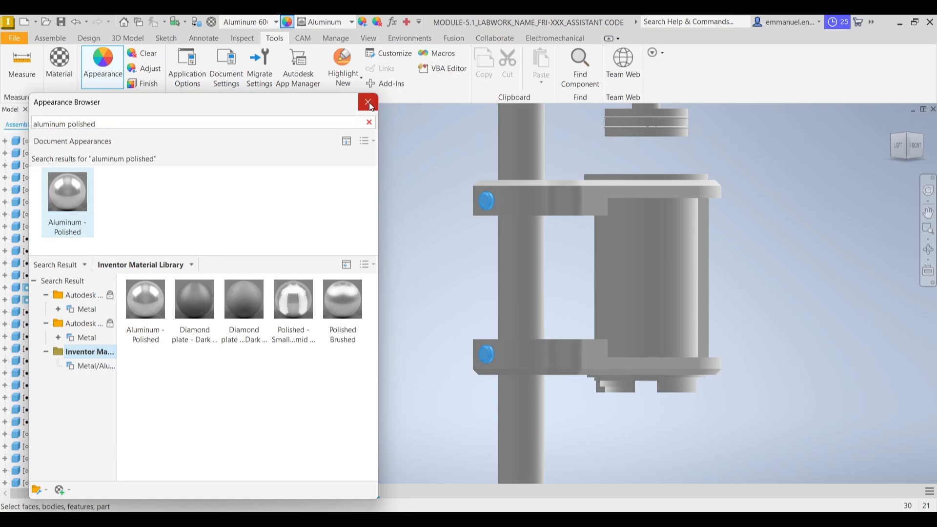
{"action": "left_click", "coordinate": [368, 104]}
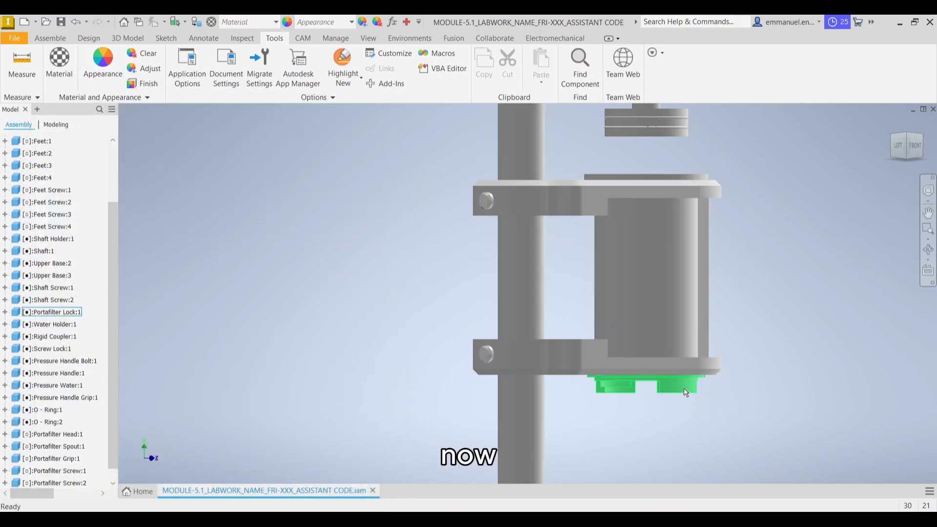
Assign the Stainless Steel material from the Inventor Material Library to the portafilter lock under the lower upper-base clamp
{"action": "middle_click_drag", "start_coordinate": [685, 395], "coordinate": [637, 308]}
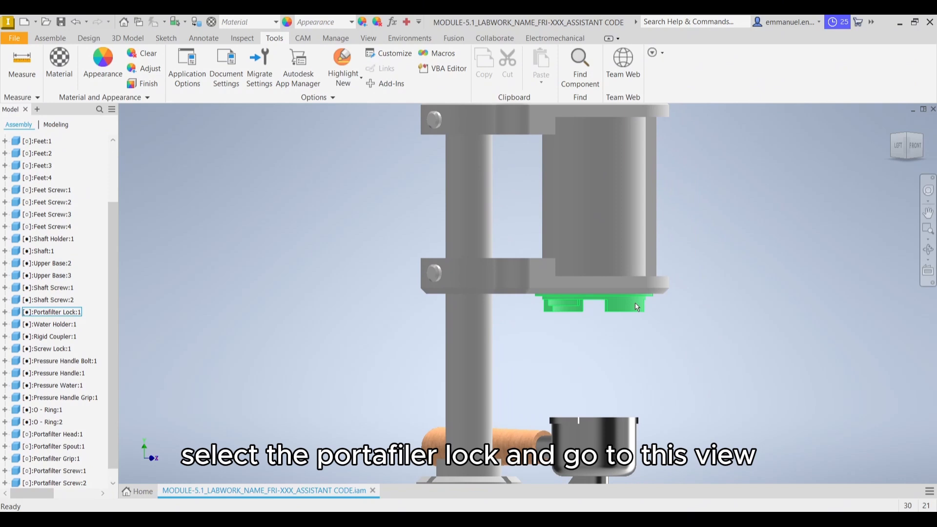
{"action": "left_click", "coordinate": [637, 307]}
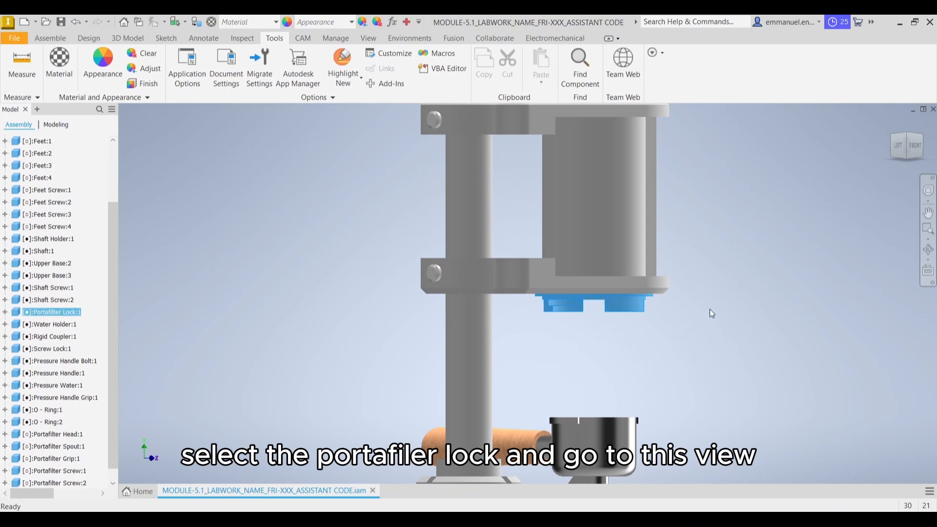
{"action": "left_click", "coordinate": [906, 156]}
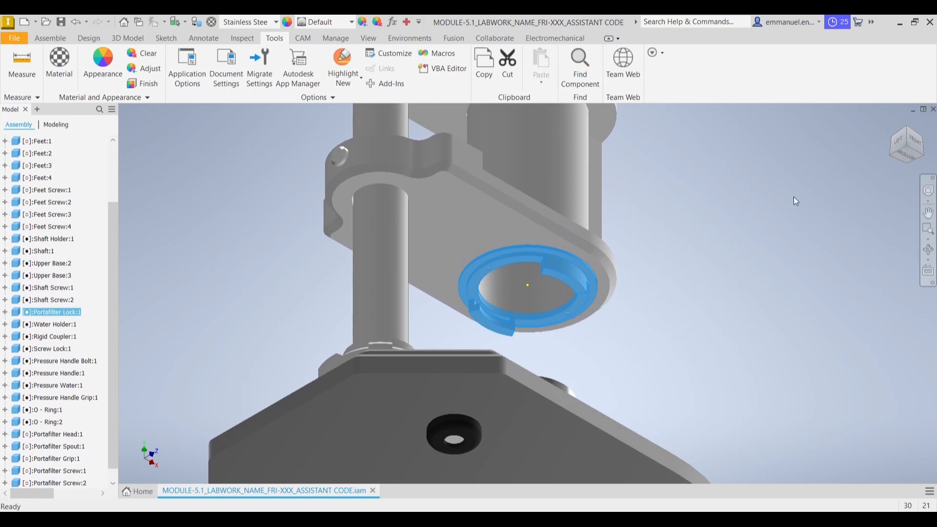
{"action": "left_click", "coordinate": [718, 309]}
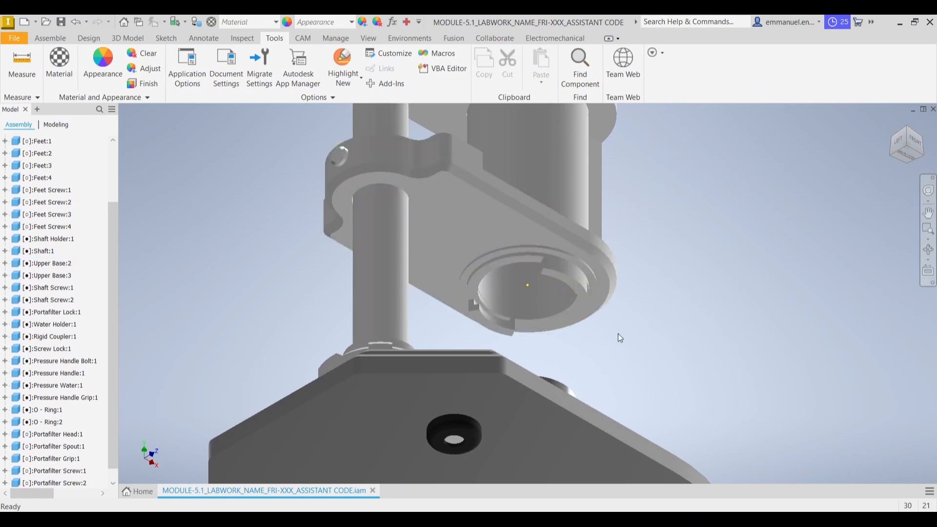
{"action": "left_click", "coordinate": [564, 274]}
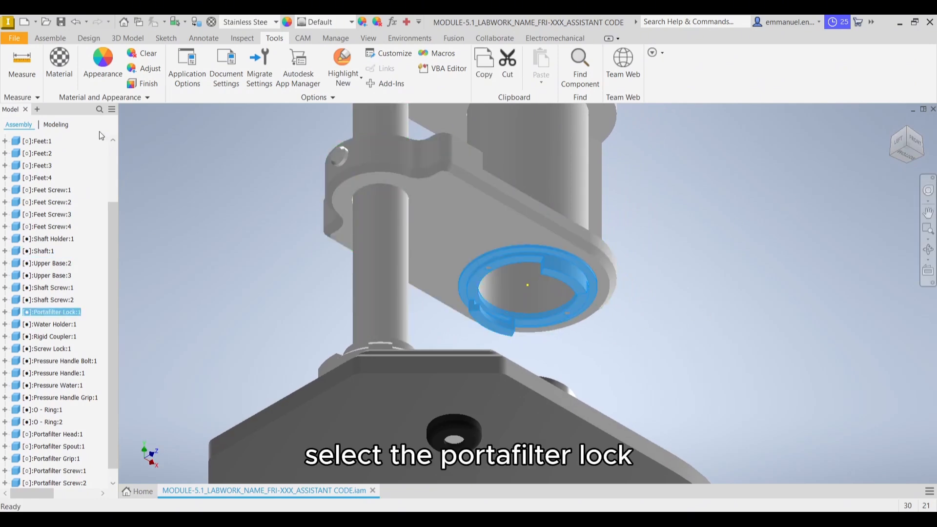
{"action": "left_click", "coordinate": [59, 73]}
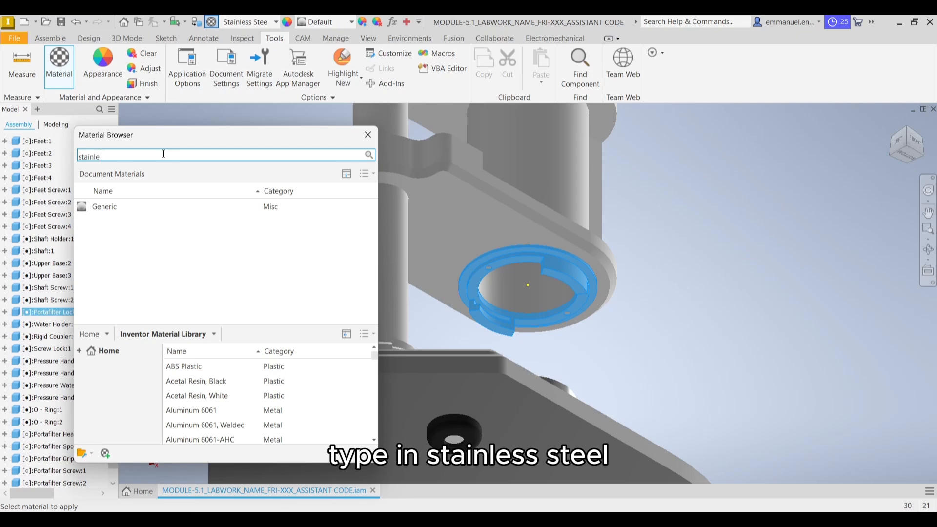
{"action": "type", "text": "stainless steel"}
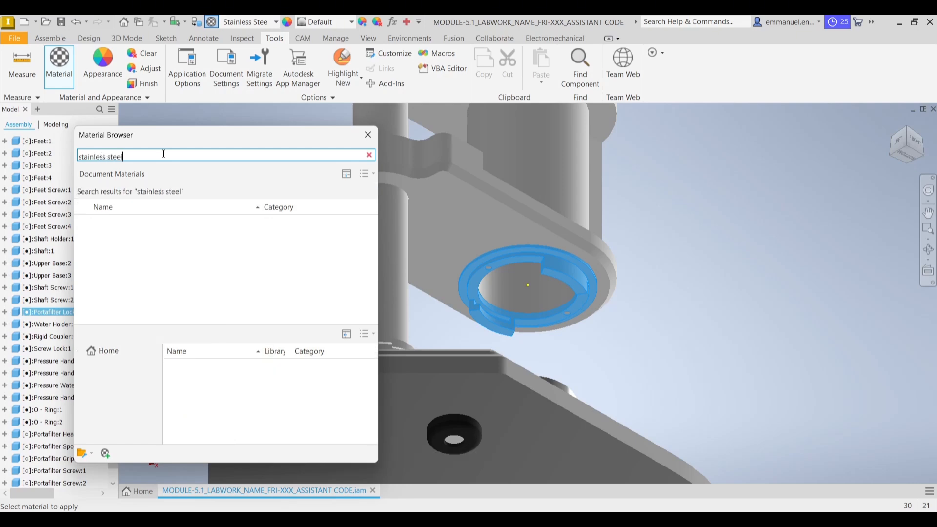
{"action": "mouse_move", "coordinate": [362, 374]}
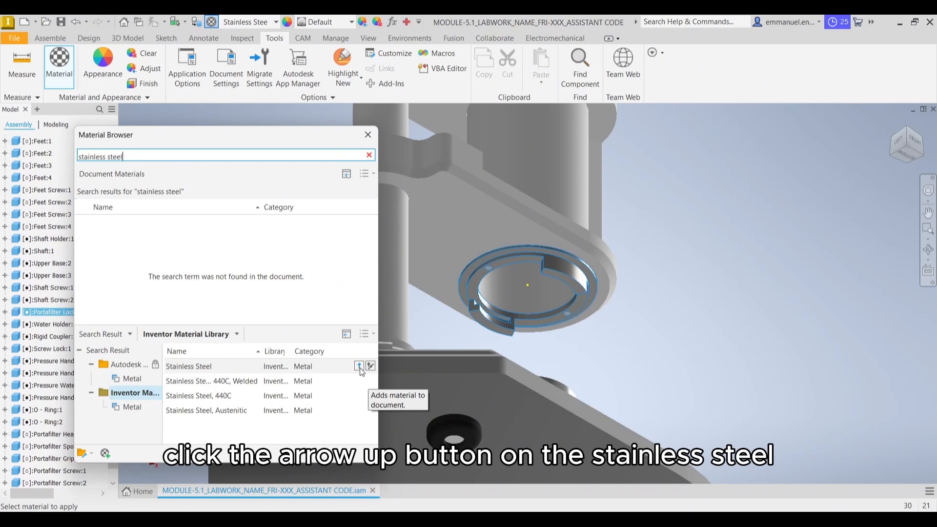
{"action": "left_click", "coordinate": [368, 134]}
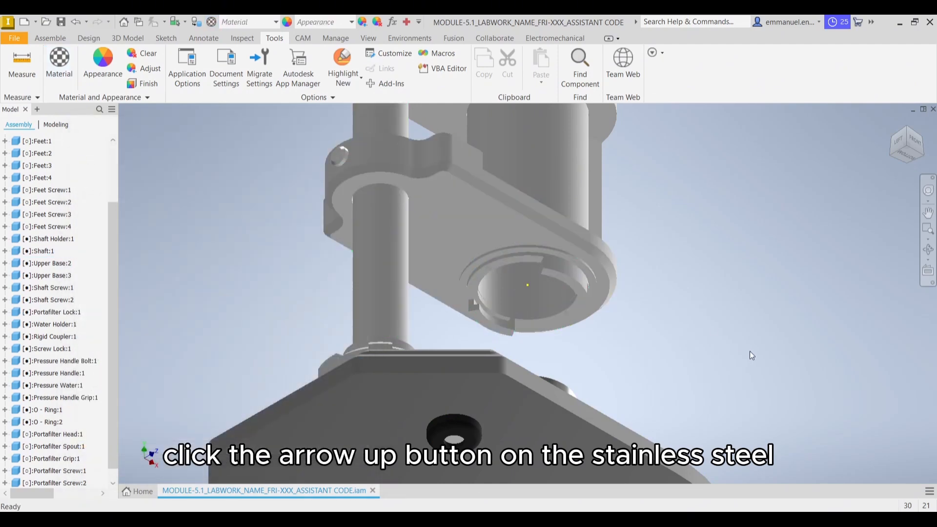
Apply the Stainless Steel - Bright appearance to the portafilter lock
{"action": "left_click", "coordinate": [568, 282]}
{"action": "left_click", "coordinate": [568, 281]}
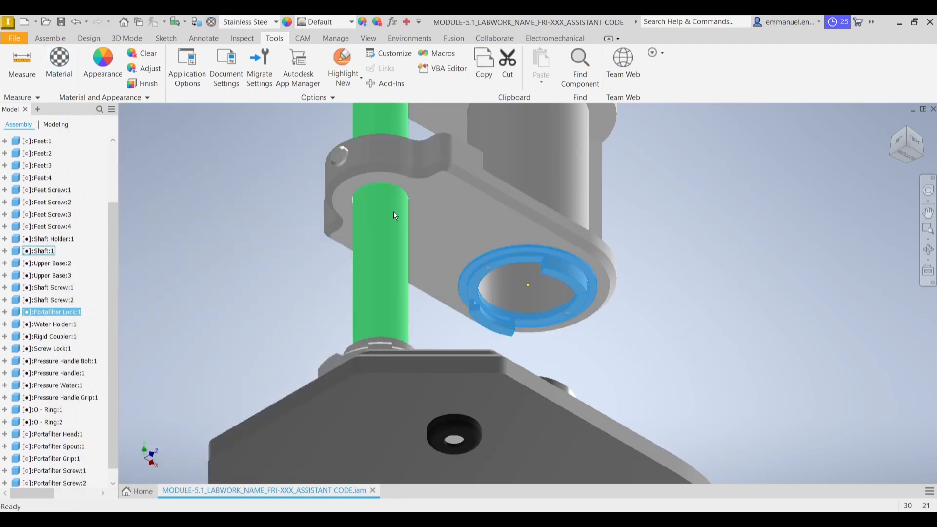
{"action": "left_click", "coordinate": [102, 61]}
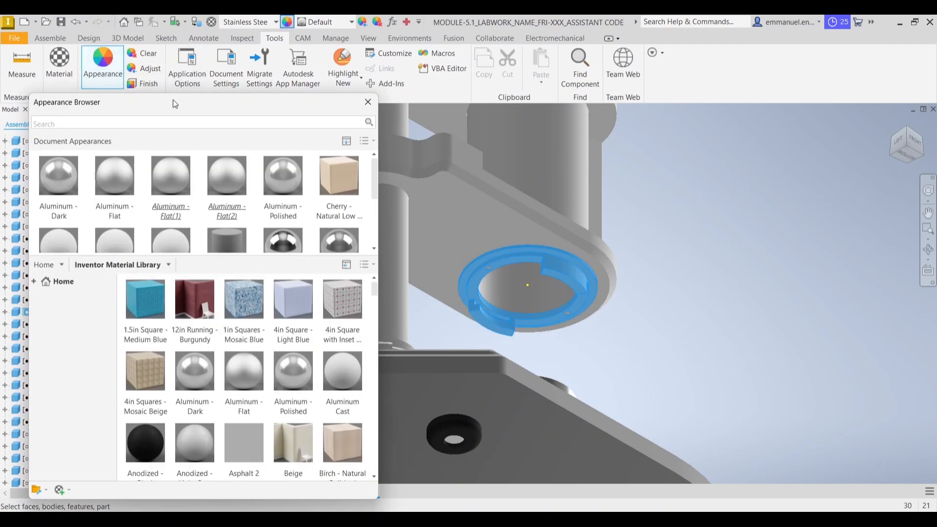
{"action": "left_click", "coordinate": [124, 122]}
{"action": "type", "text": "b"}
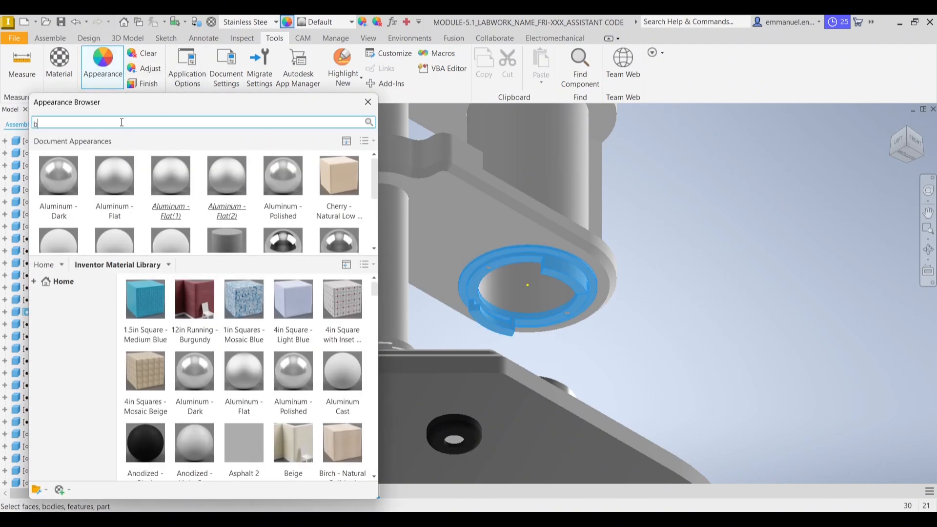
{"action": "type", "text": "right"}
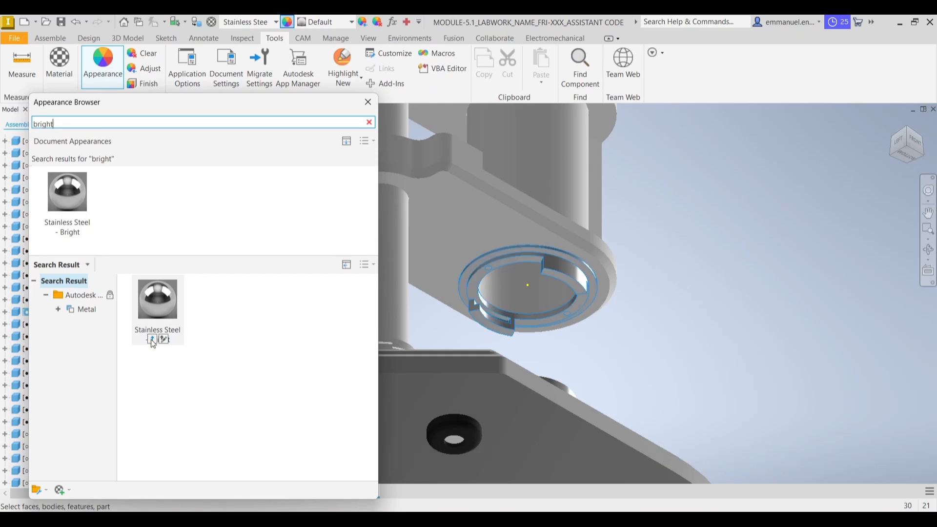
{"action": "left_click", "coordinate": [151, 339]}
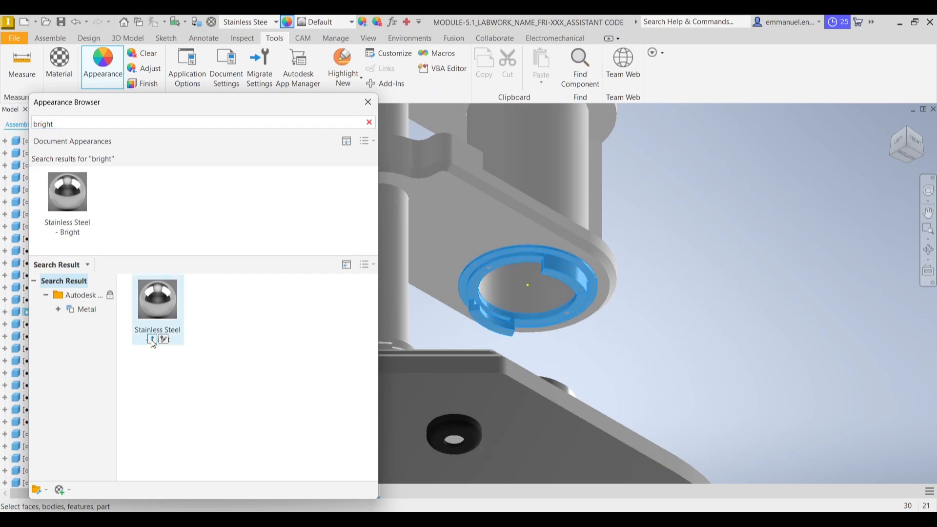
{"action": "left_click", "coordinate": [368, 102]}
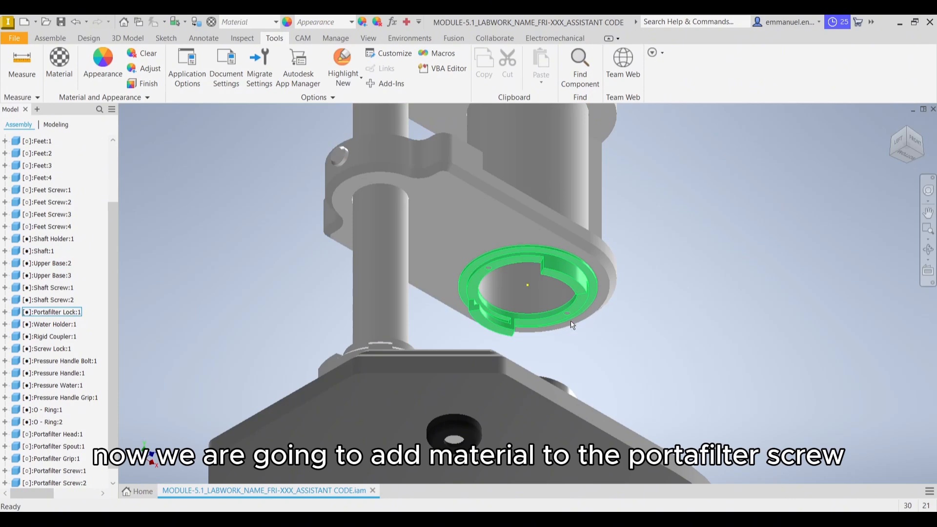
Assign the Aluminum 6061 material from the Inventor Material Library to both portafilter screws on the underside of the portafilter lock
{"action": "middle_click_drag", "start_coordinate": [599, 358], "coordinate": [583, 338]}
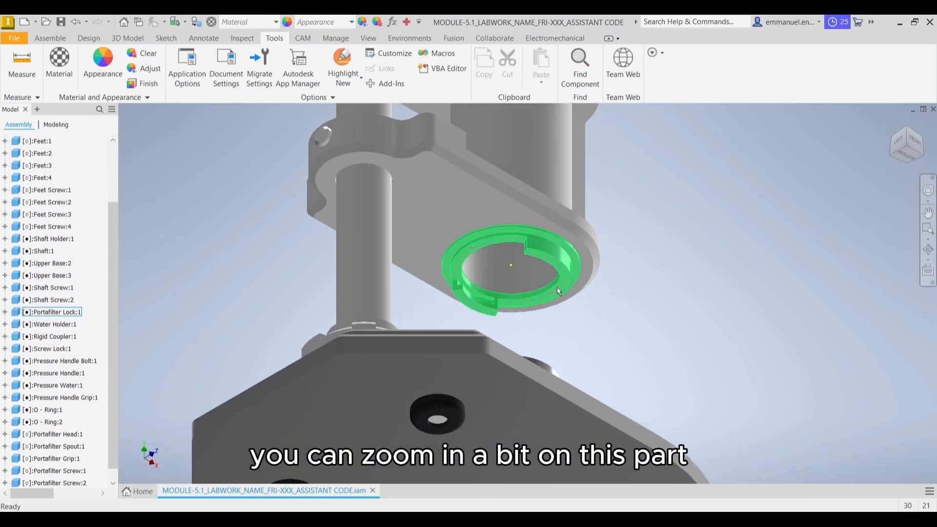
{"action": "scroll", "coordinate": [557, 291], "scroll_direction": "up", "scroll_amount": 3}
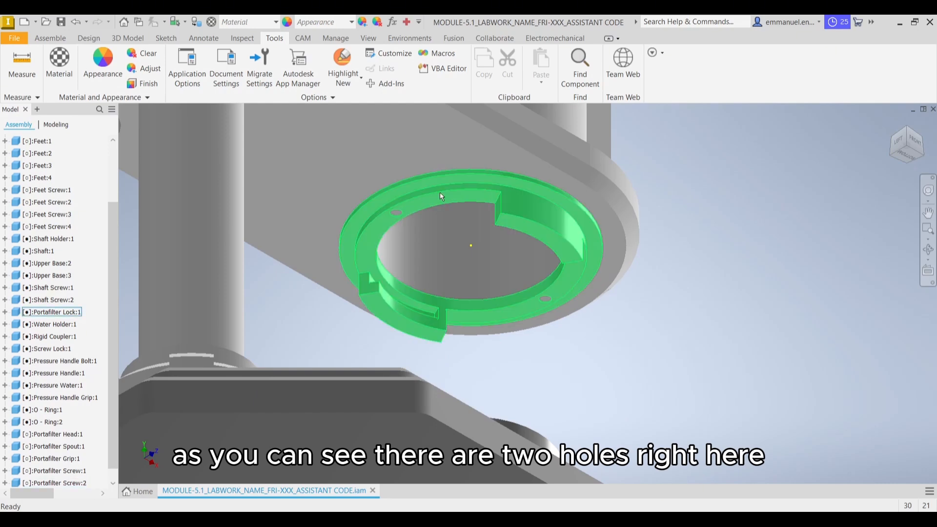
{"action": "left_click", "coordinate": [553, 303]}
{"action": "left_click", "coordinate": [398, 213], "text": "ctrl"}
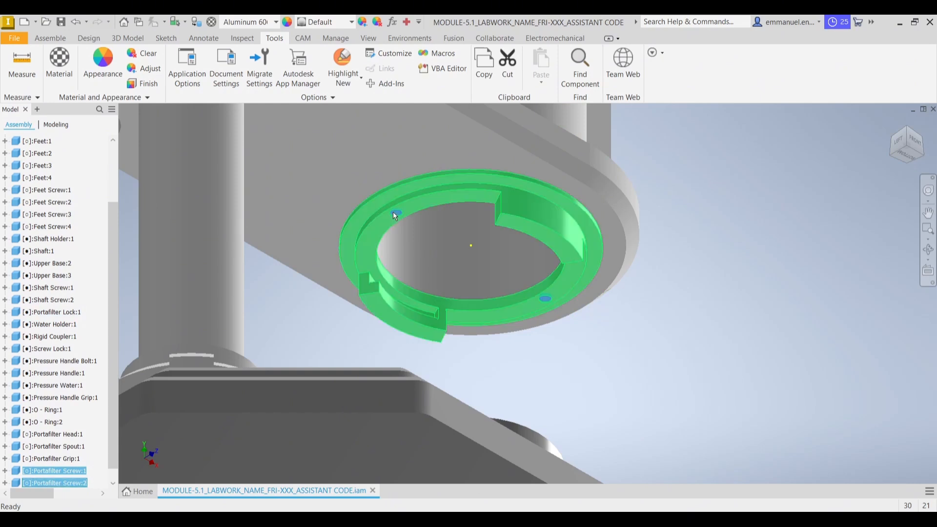
{"action": "left_click", "coordinate": [66, 72]}
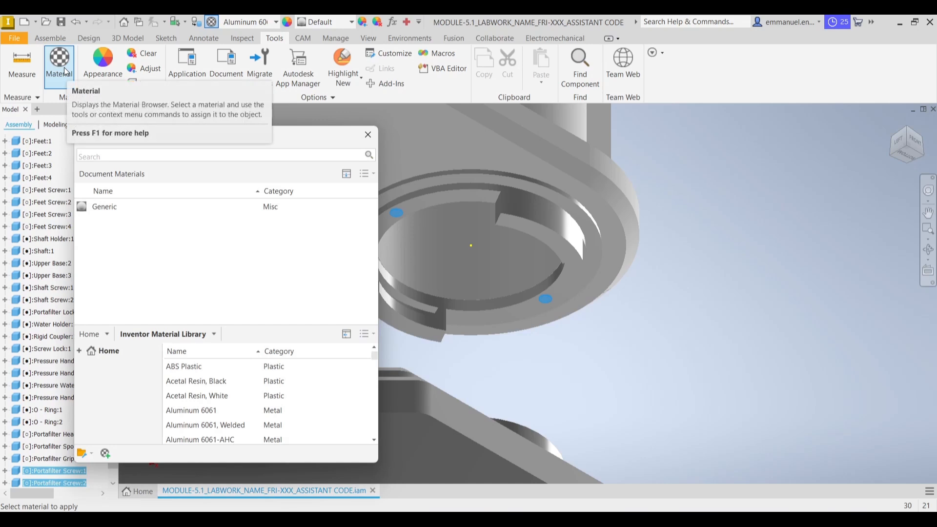
{"action": "left_click", "coordinate": [195, 154]}
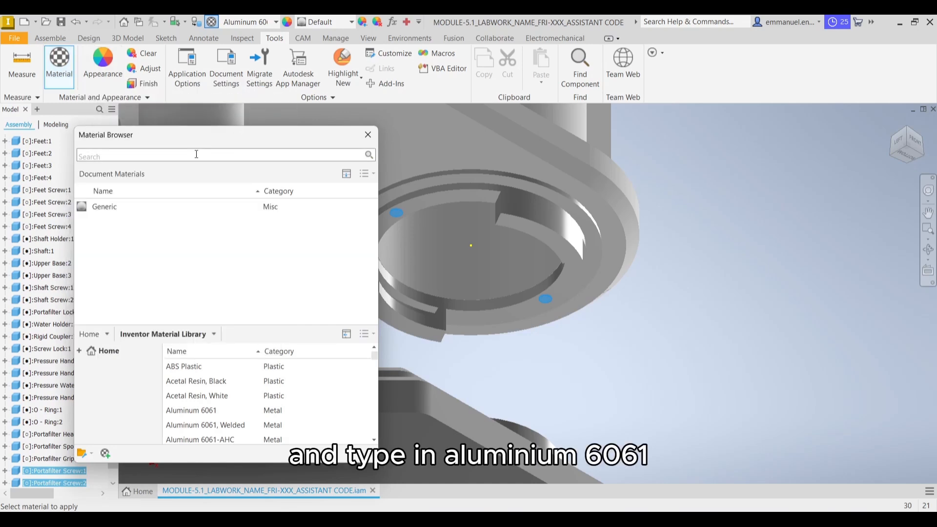
{"action": "type", "text": "alumi"}
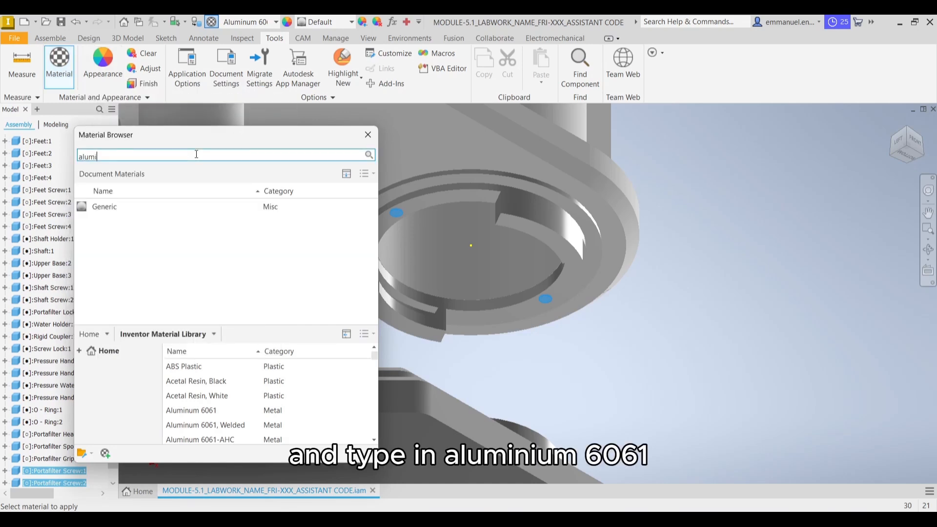
{"action": "type", "text": "num "}
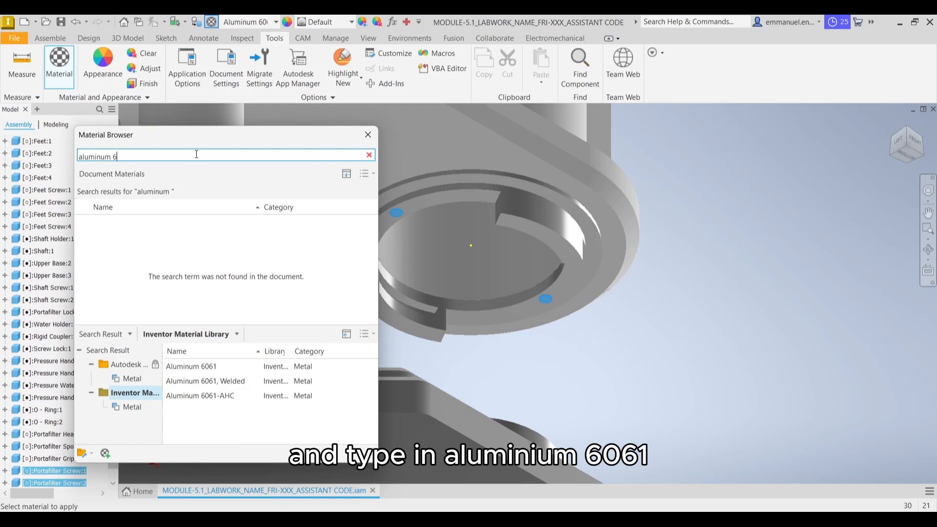
{"action": "type", "text": "6061"}
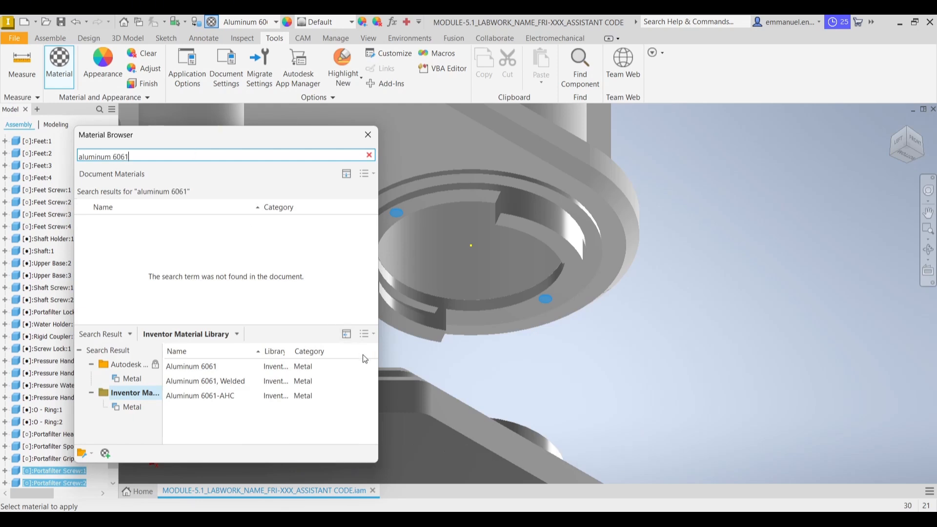
{"action": "left_click", "coordinate": [361, 369]}
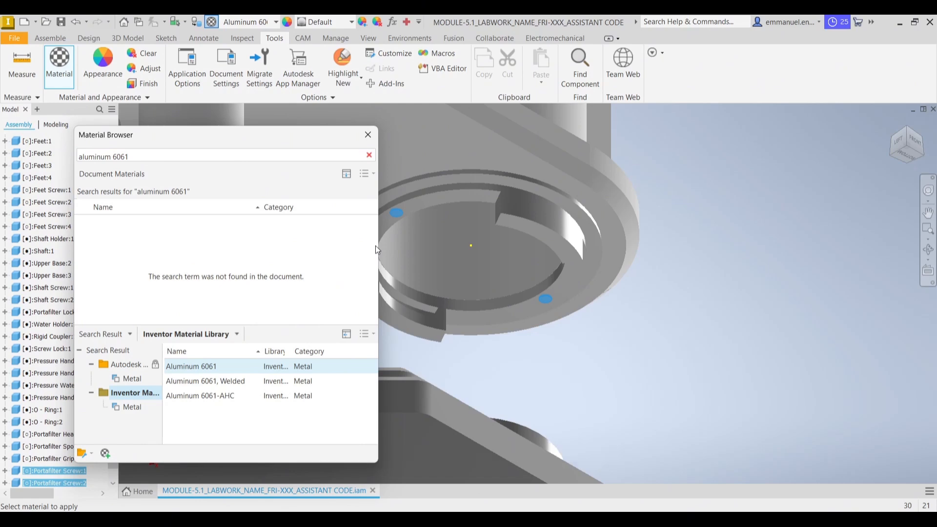
{"action": "left_click", "coordinate": [368, 135]}
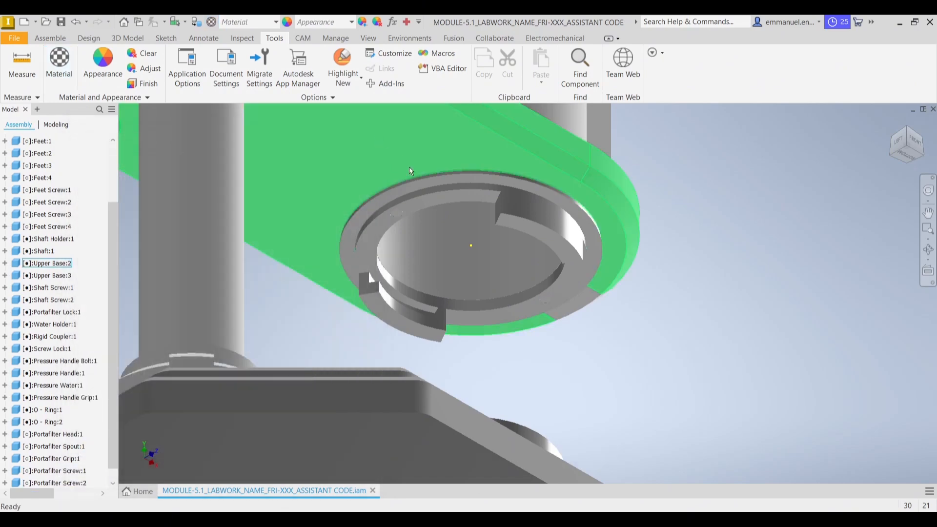
Apply the Aluminum - Polished appearance to both portafilter screws on the underside of the portafilter lock
{"action": "left_click", "coordinate": [547, 299], "text": "shift"}
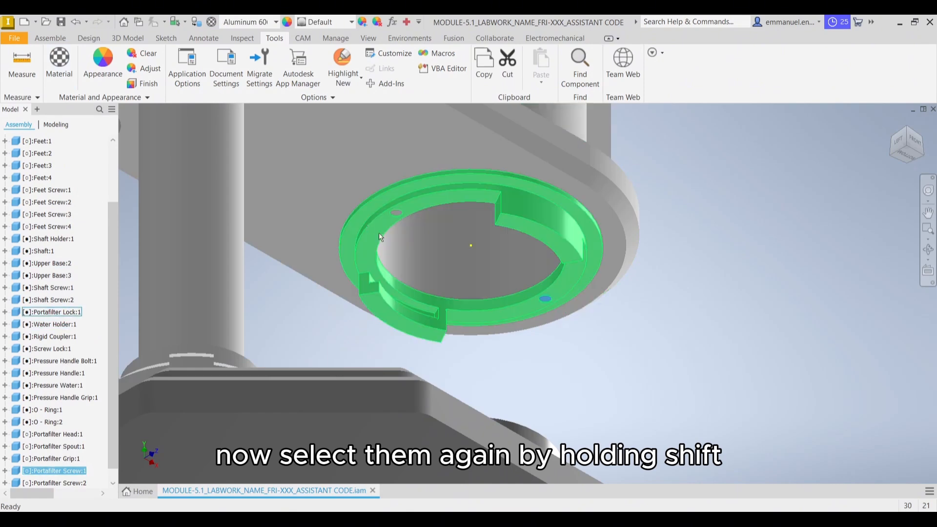
{"action": "left_click", "coordinate": [396, 212], "text": "shift"}
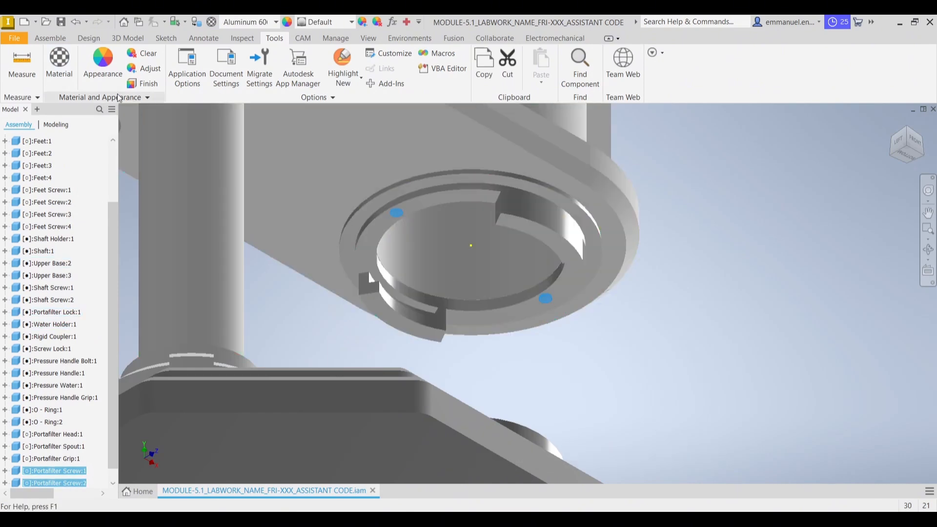
{"action": "left_click", "coordinate": [103, 63]}
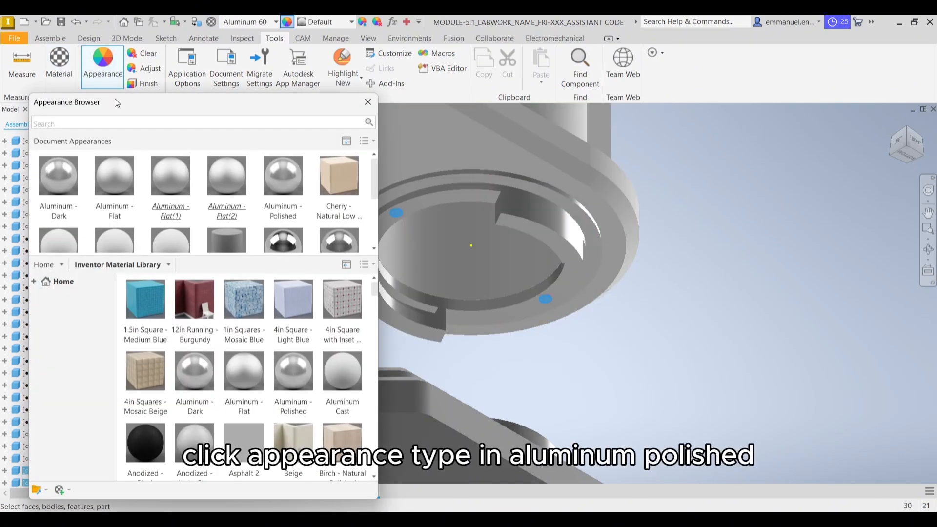
{"action": "left_click", "coordinate": [123, 121]}
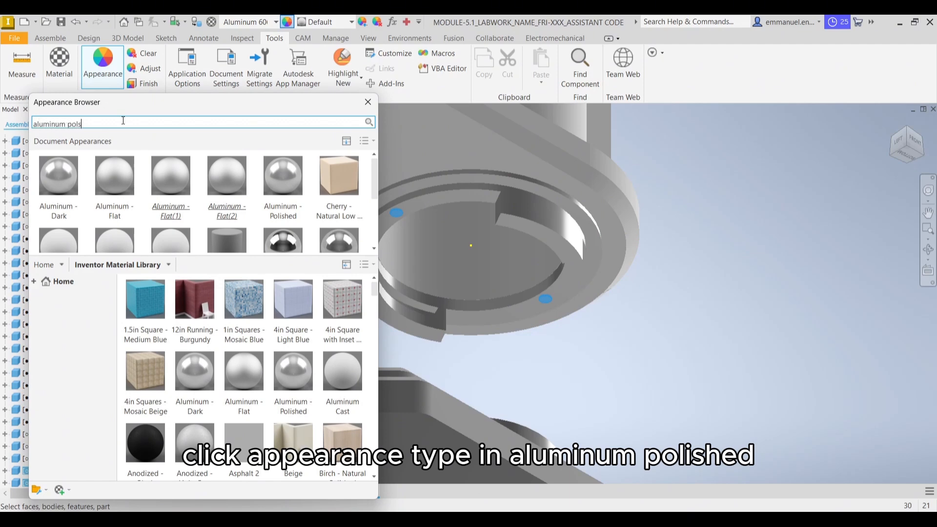
{"action": "type", "text": "aluminum polsihed"}
{"action": "key", "text": "Return"}
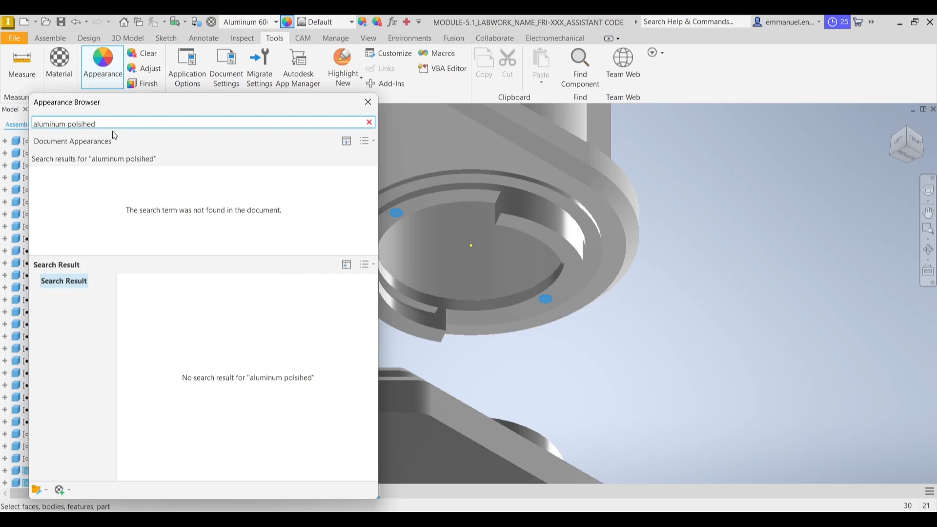
{"action": "left_click_drag", "start_coordinate": [92, 123], "coordinate": [74, 125]}
{"action": "type", "text": "ol"}
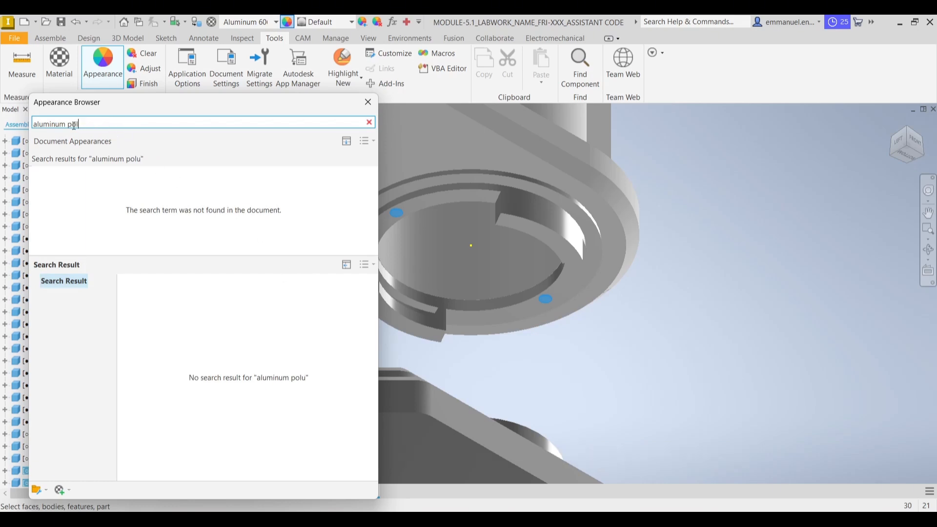
{"action": "type", "text": "ished"}
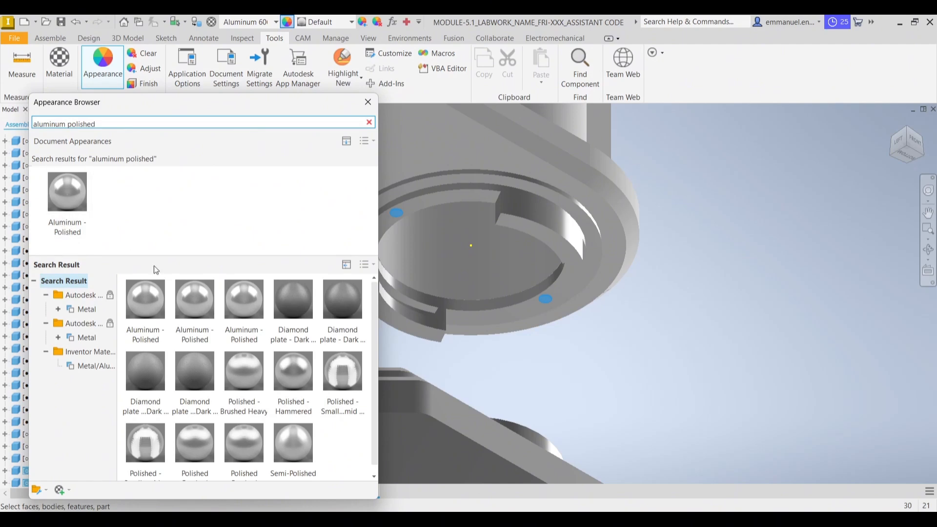
{"action": "left_click", "coordinate": [142, 343]}
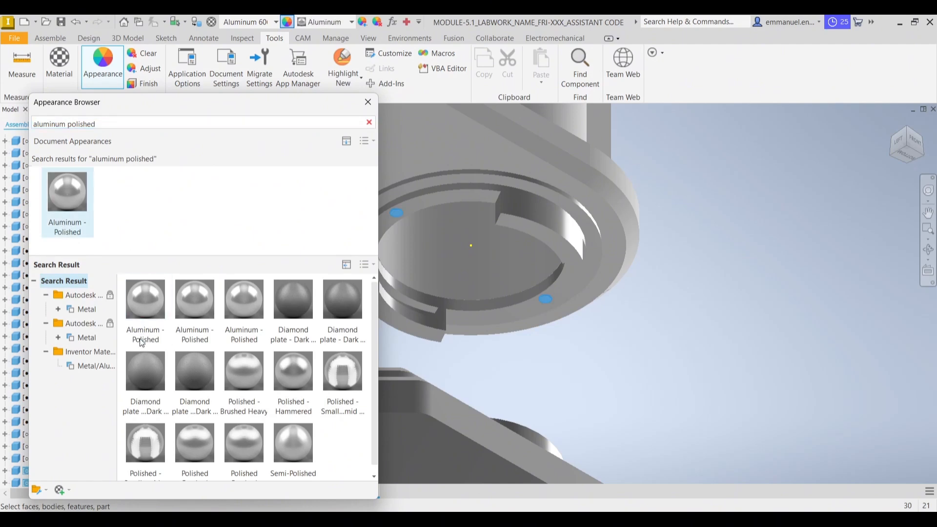
{"action": "left_click", "coordinate": [368, 102]}
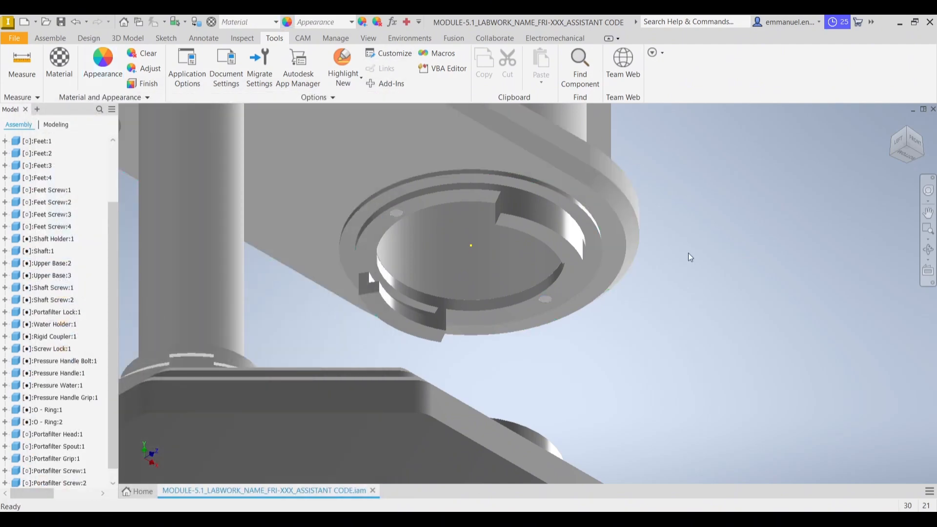
Assign the Aluminum 6061 material from the Inventor Material Library to the pressure handle bolt on the upper shaft bracket
{"action": "middle_click_drag", "start_coordinate": [722, 269], "coordinate": [752, 265]}
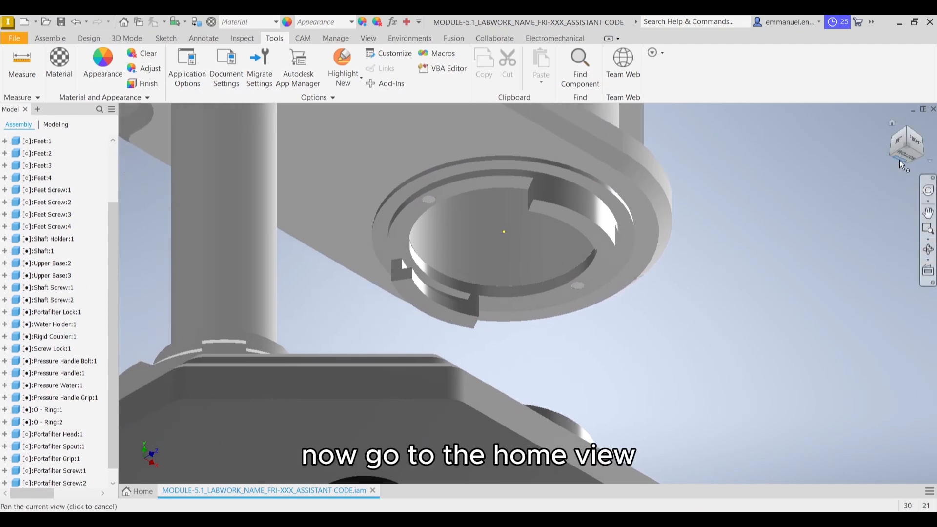
{"action": "left_click", "coordinate": [892, 122]}
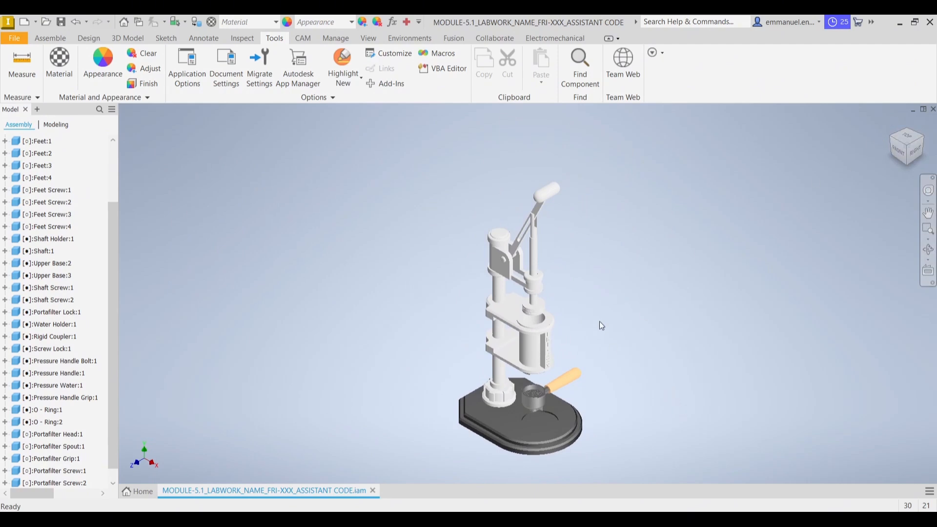
{"action": "scroll", "coordinate": [503, 261], "scroll_direction": "up", "scroll_amount": 3}
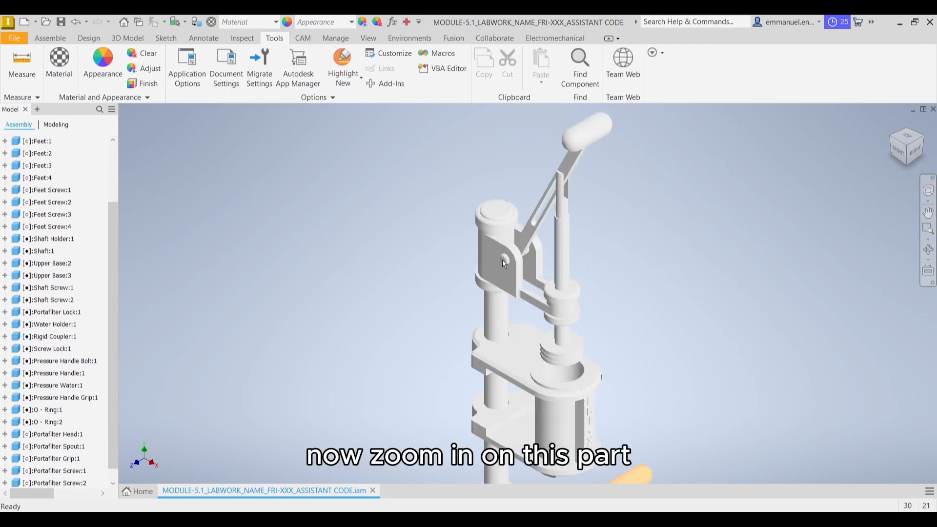
{"action": "scroll", "coordinate": [502, 260], "scroll_direction": "up", "scroll_amount": 2}
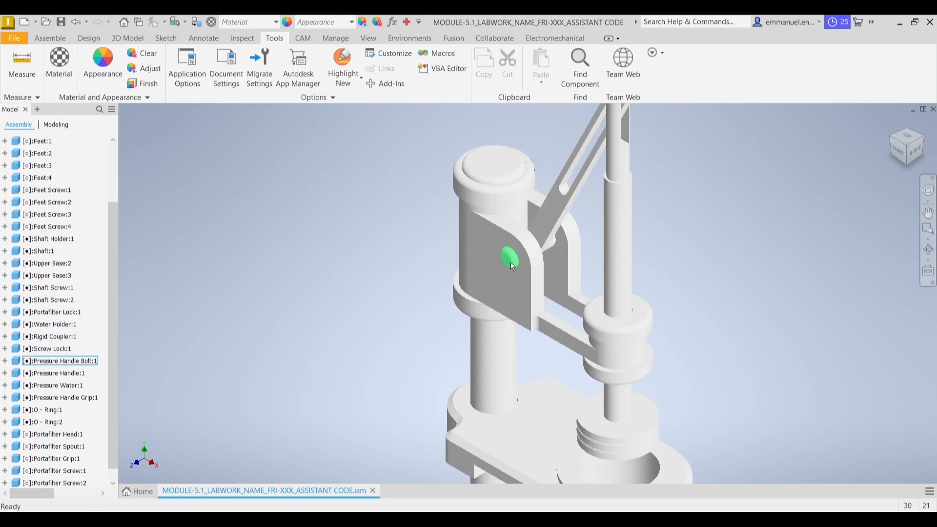
{"action": "left_click", "coordinate": [510, 262]}
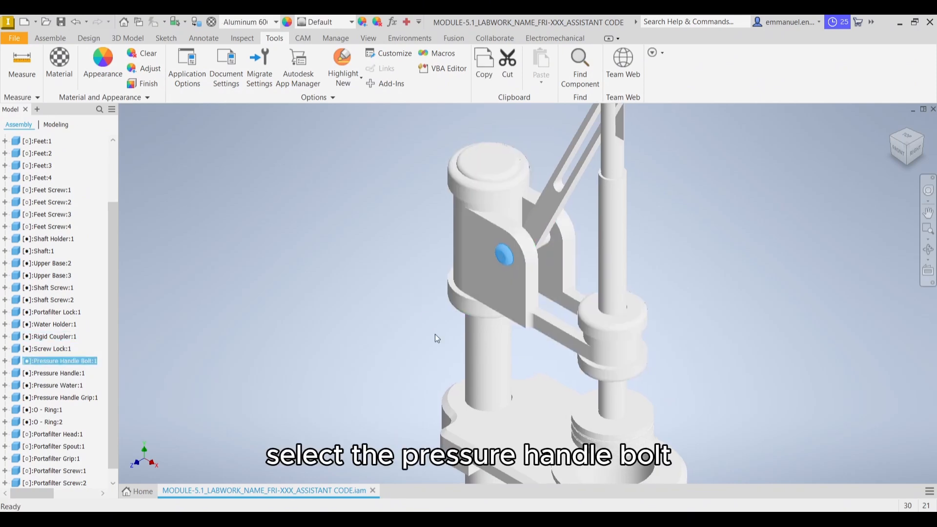
{"action": "left_click", "coordinate": [62, 72]}
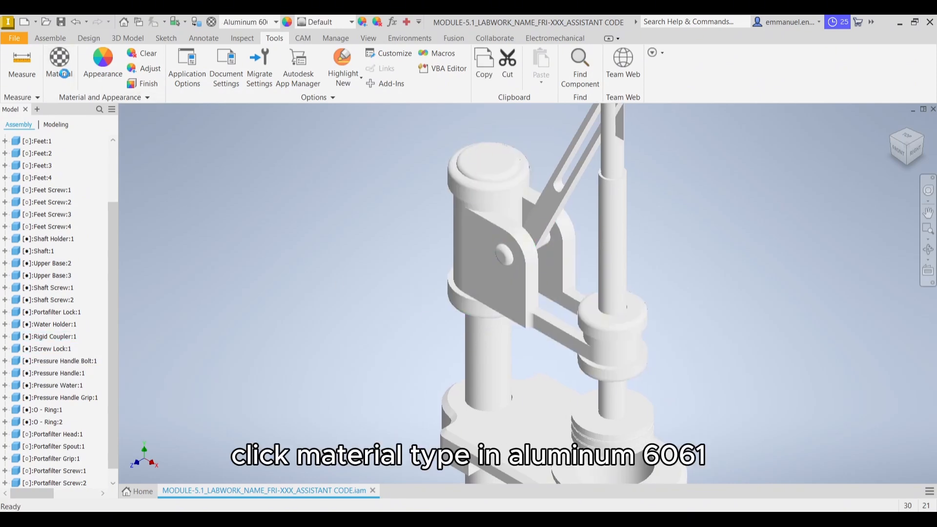
{"action": "left_click", "coordinate": [168, 155]}
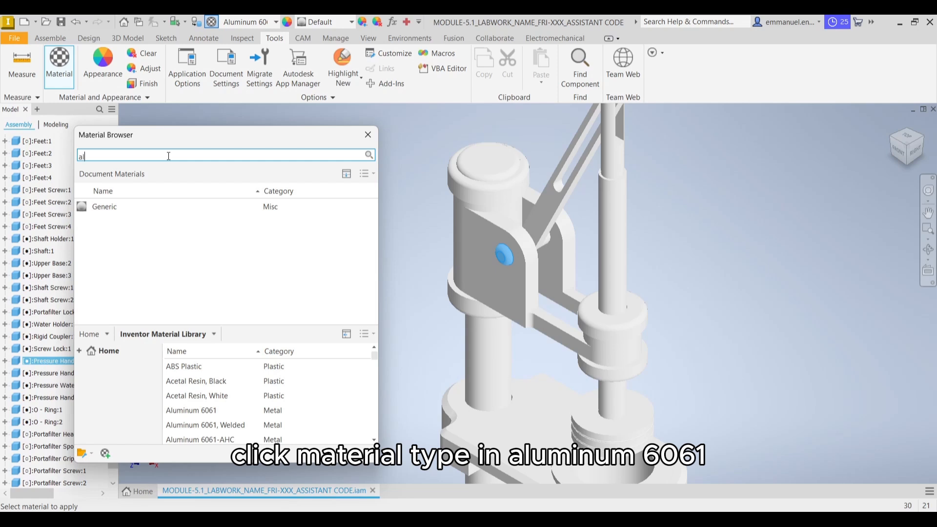
{"action": "type", "text": "aluminum 606"}
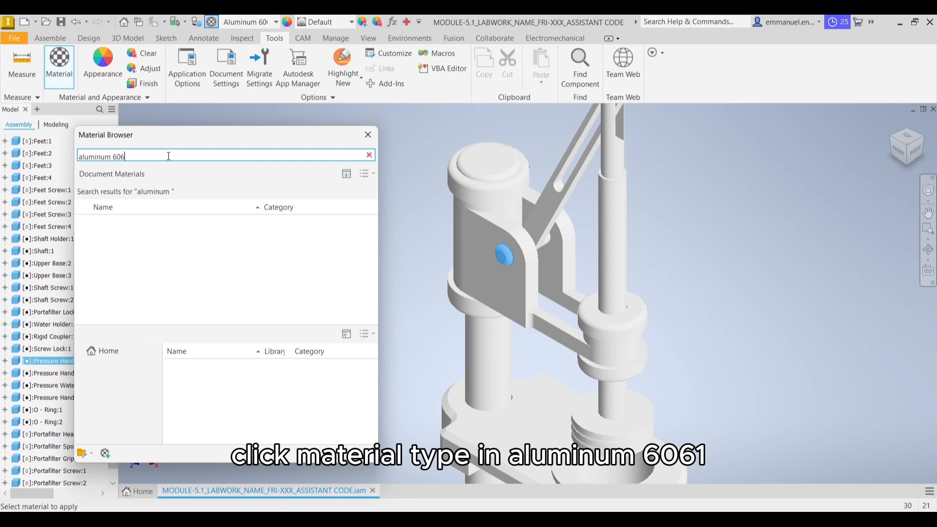
{"action": "type", "text": "1"}
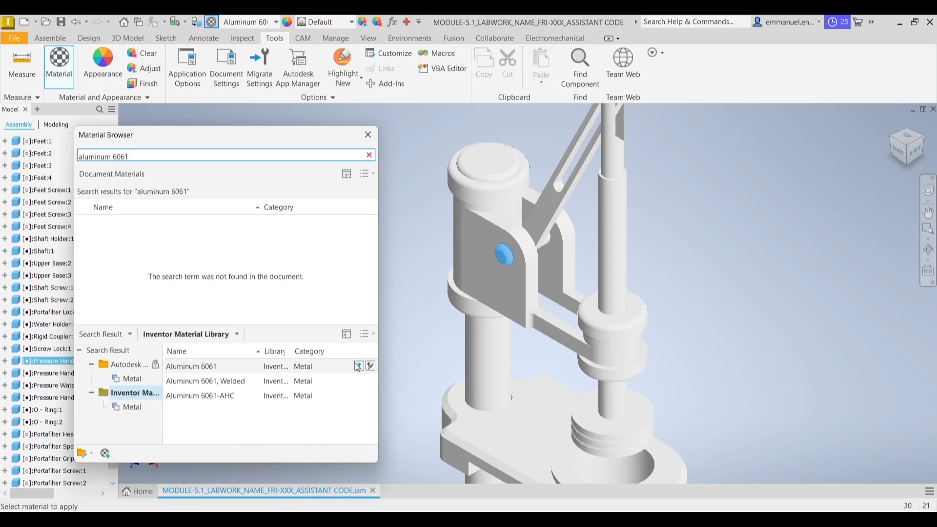
{"action": "mouse_move", "coordinate": [360, 369]}
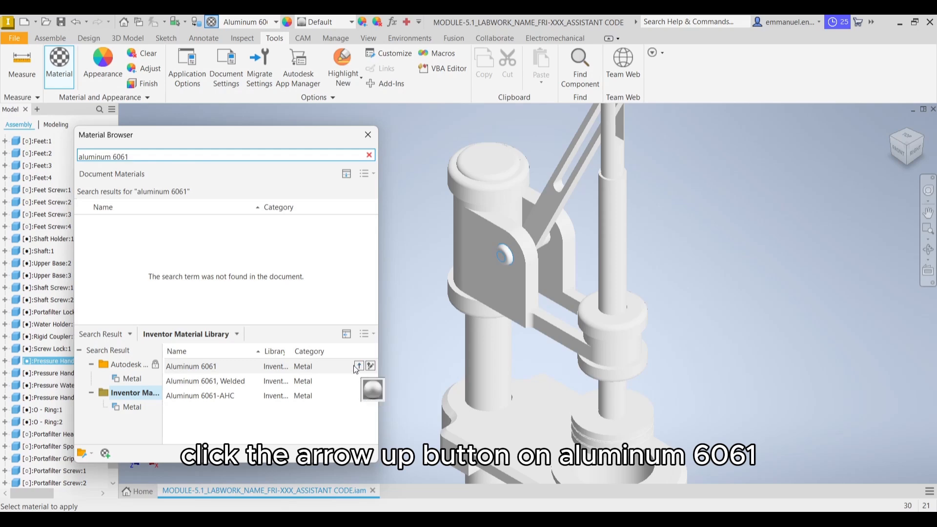
{"action": "left_click", "coordinate": [360, 366]}
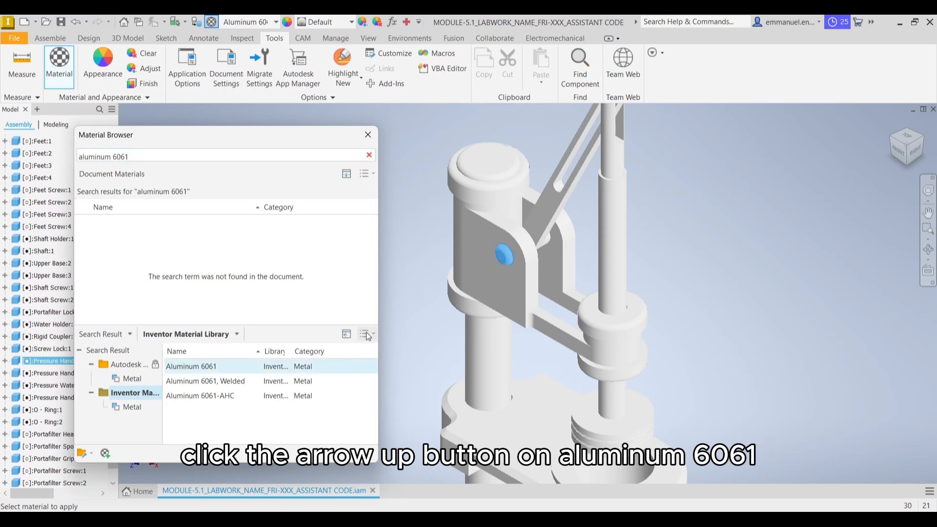
{"action": "left_click", "coordinate": [369, 137]}
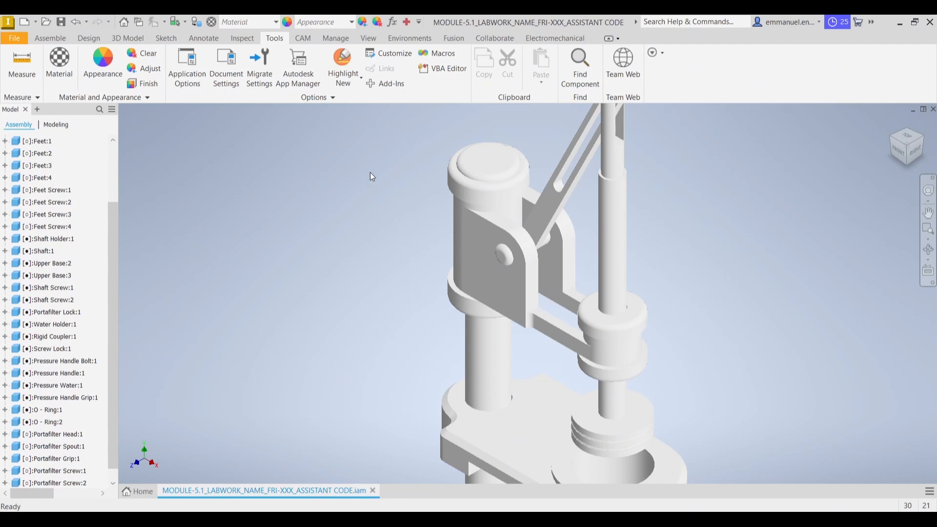
Apply the Aluminum - Polished appearance from the Inventor Material Library to the pressure handle bolt
{"action": "left_click", "coordinate": [505, 256]}
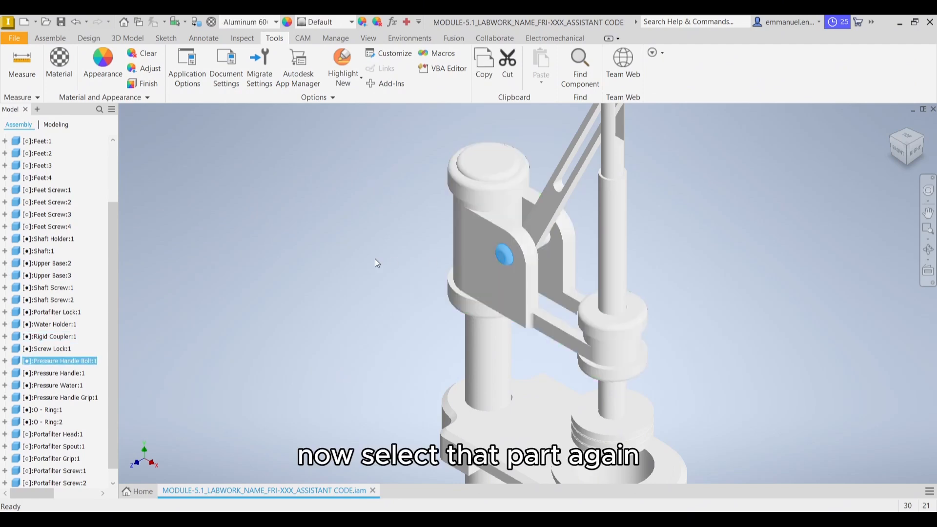
{"action": "left_click", "coordinate": [110, 54]}
{"action": "left_click", "coordinate": [192, 124]}
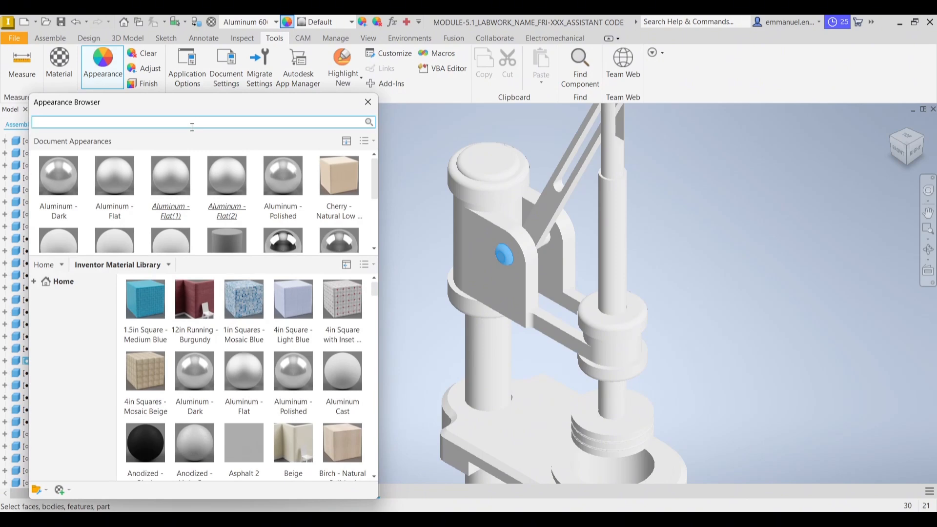
{"action": "type", "text": "aluminum polished"}
{"action": "key", "text": "Return"}
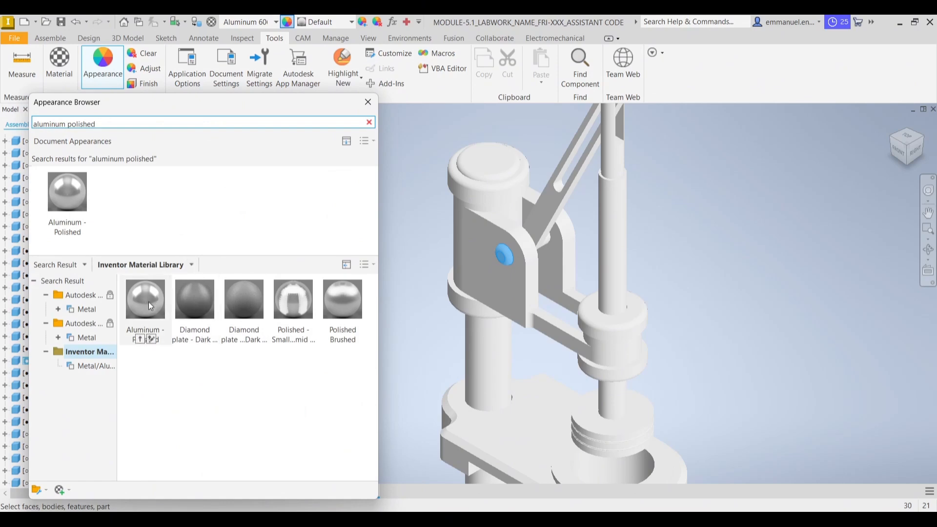
{"action": "left_click", "coordinate": [141, 340]}
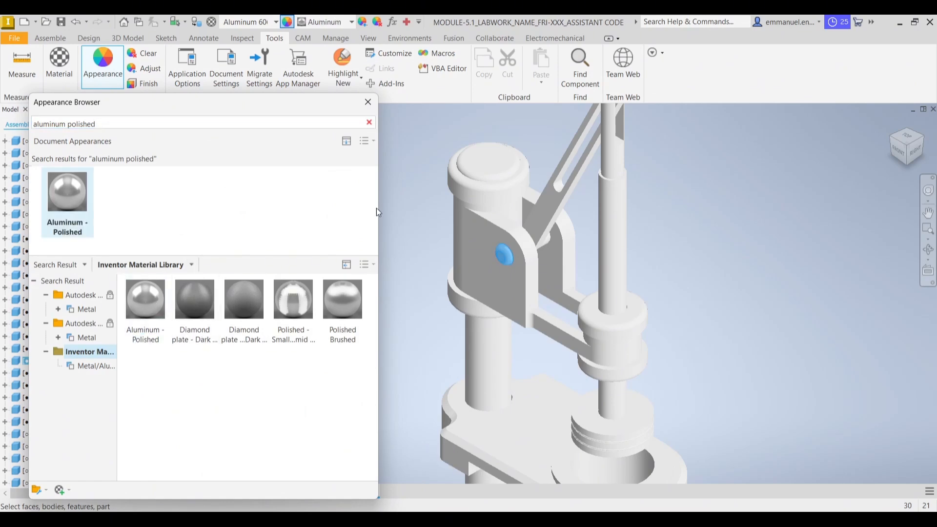
{"action": "left_click", "coordinate": [368, 102]}
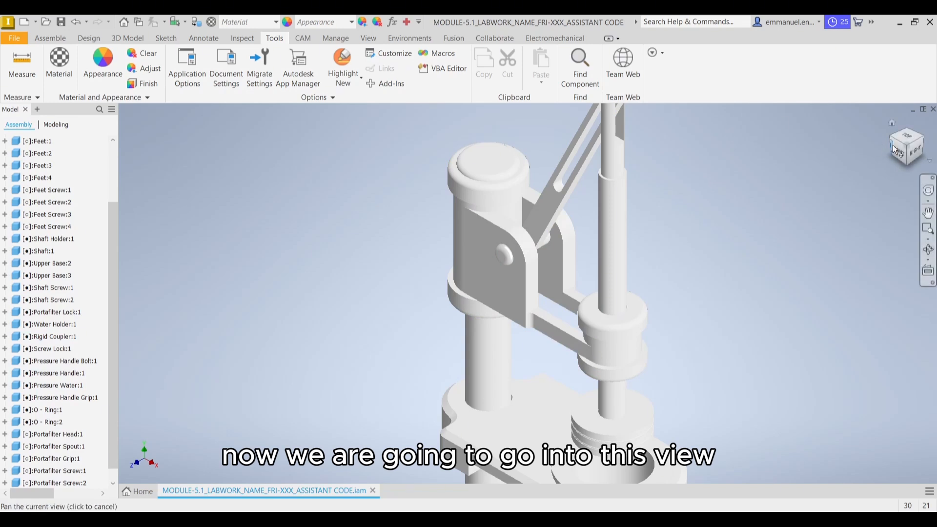
Assign the Aluminum 6061 material from the Inventor Material Library to the screw lock on the pressure handle bolt's far end
{"action": "left_click", "coordinate": [923, 140]}
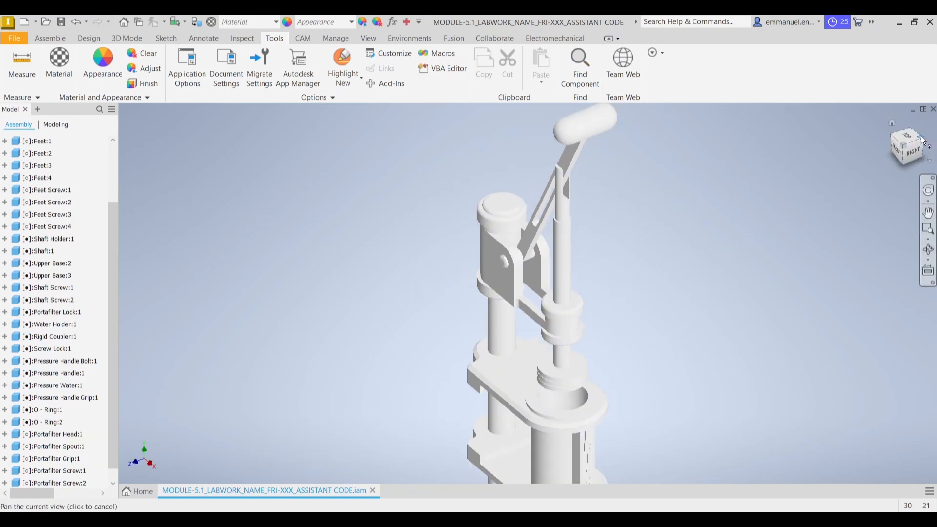
{"action": "scroll", "coordinate": [581, 279], "scroll_direction": "up", "scroll_amount": 2}
{"action": "scroll", "coordinate": [540, 273], "scroll_direction": "up", "scroll_amount": 8}
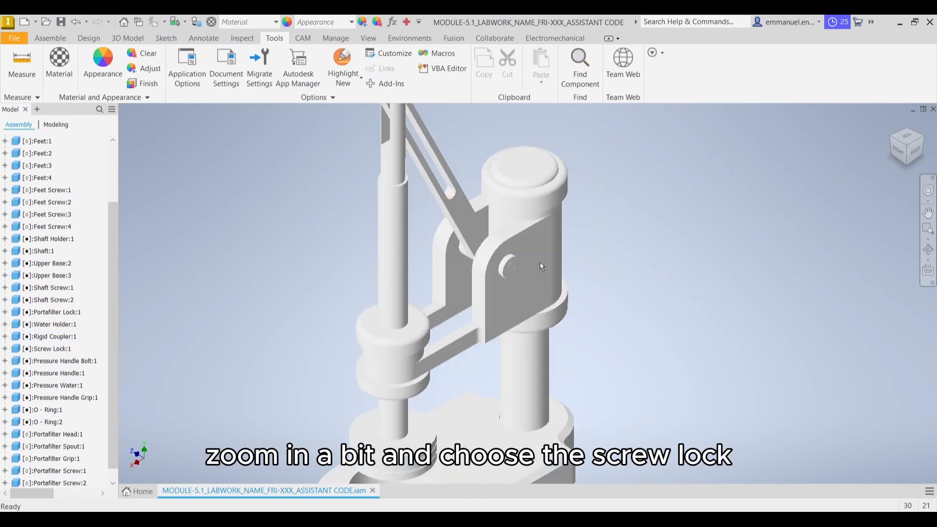
{"action": "middle_click_drag", "start_coordinate": [545, 242], "coordinate": [548, 237]}
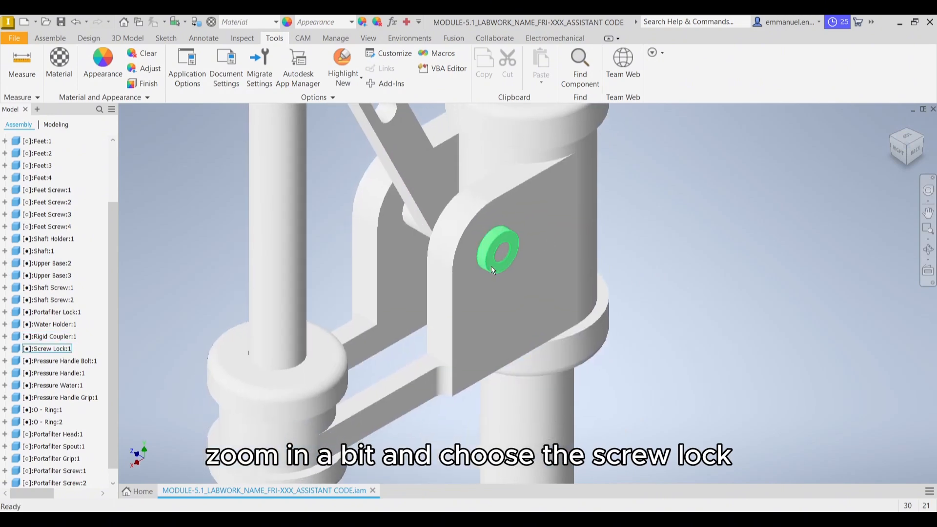
{"action": "left_click", "coordinate": [492, 270]}
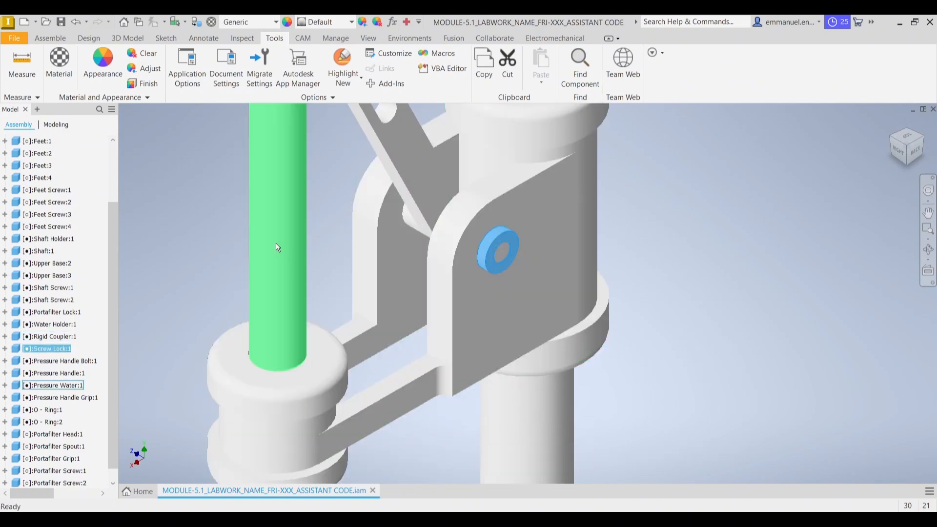
{"action": "left_click", "coordinate": [59, 66]}
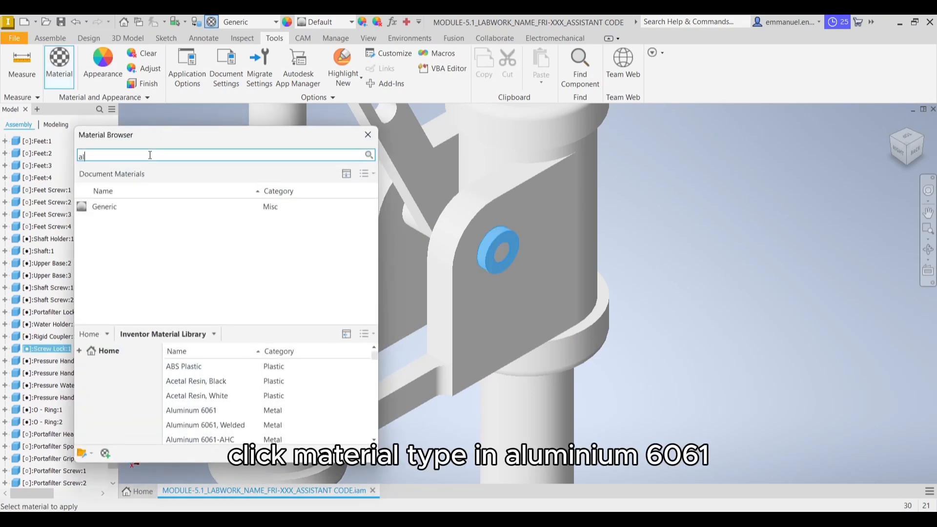
{"action": "type", "text": "aluminum 6061"}
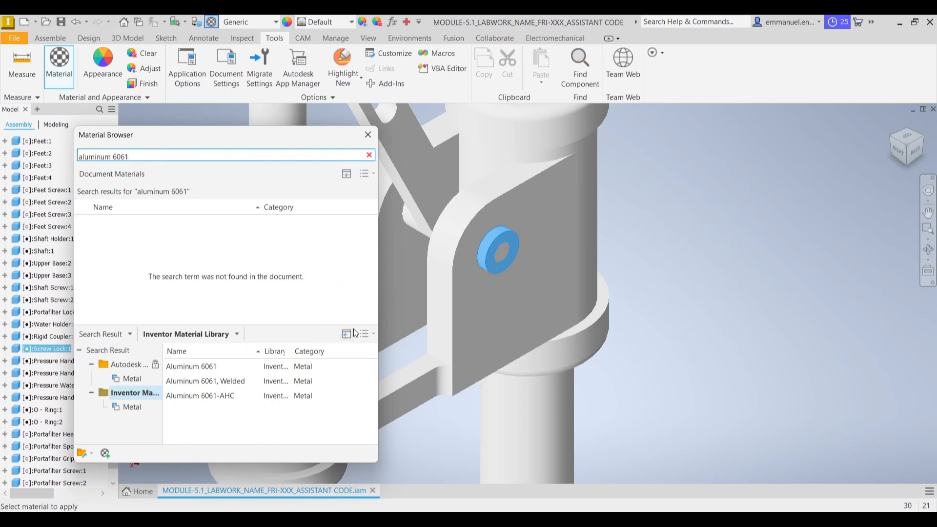
{"action": "left_click", "coordinate": [358, 366]}
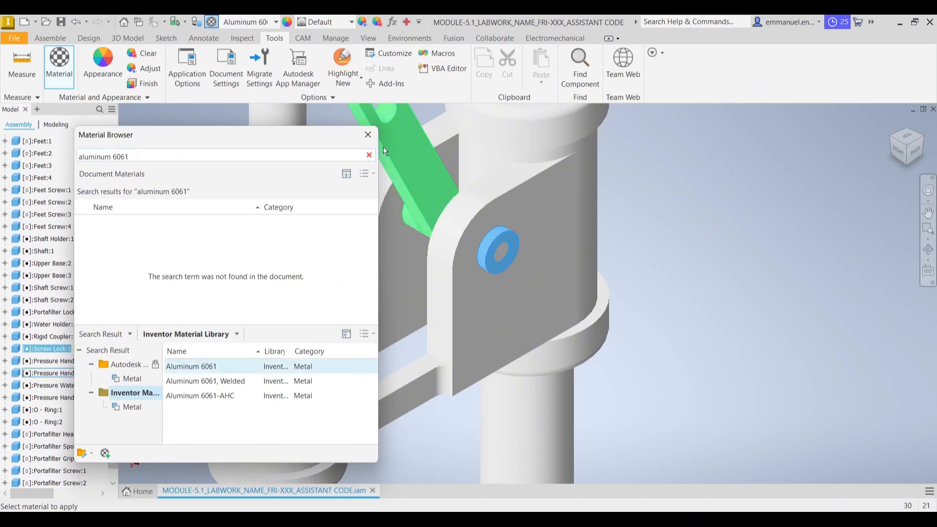
{"action": "left_click", "coordinate": [368, 135]}
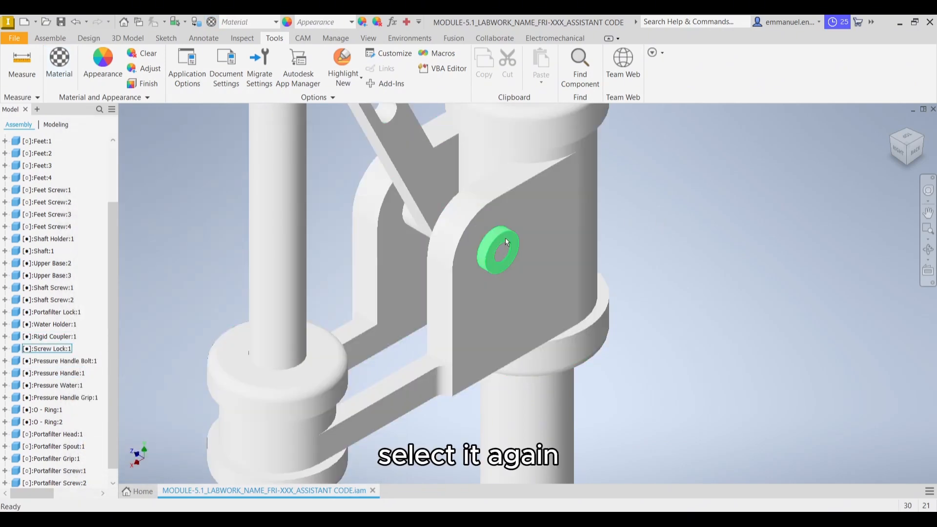
Apply the Aluminum - Polished appearance from the Inventor Material Library to the screw lock on the pressure handle bolt
{"action": "left_click", "coordinate": [507, 241]}
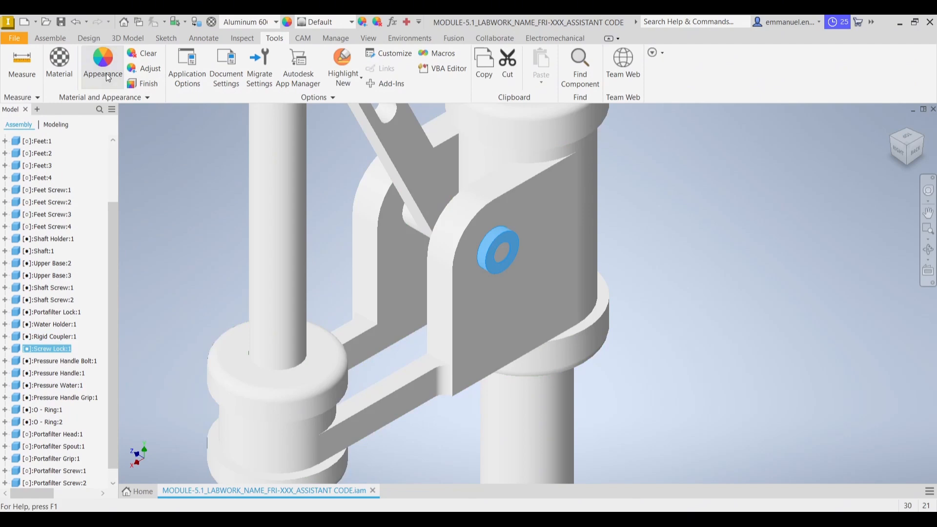
{"action": "left_click", "coordinate": [109, 78]}
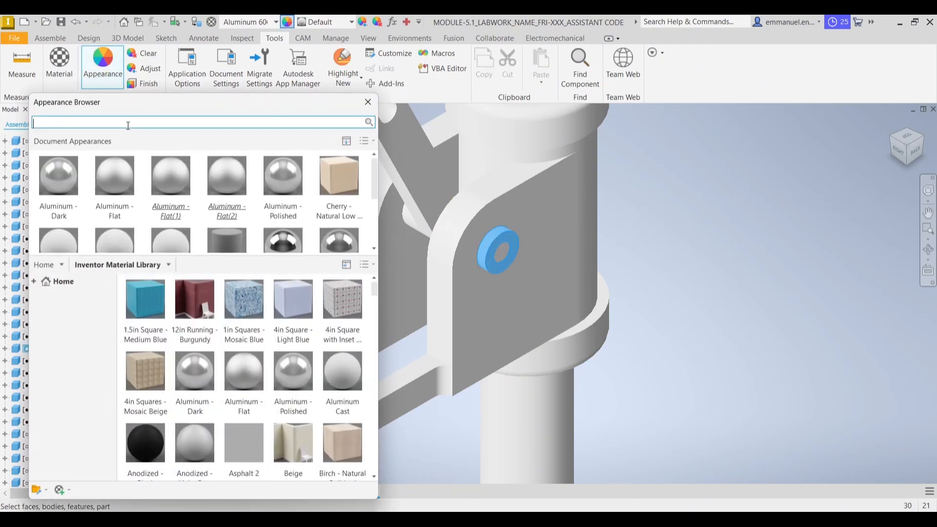
{"action": "type", "text": "alumin"}
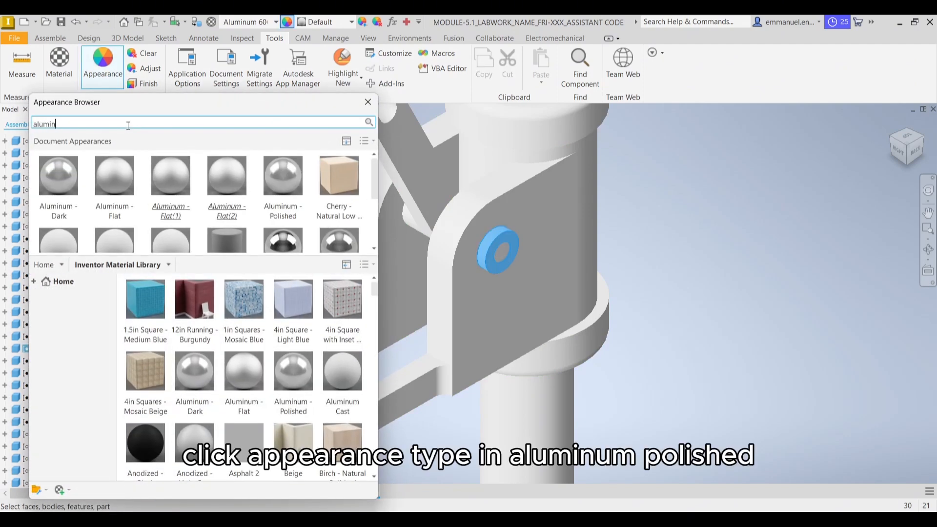
{"action": "key", "text": "BackSpace"}
{"action": "key", "text": "BackSpace"}
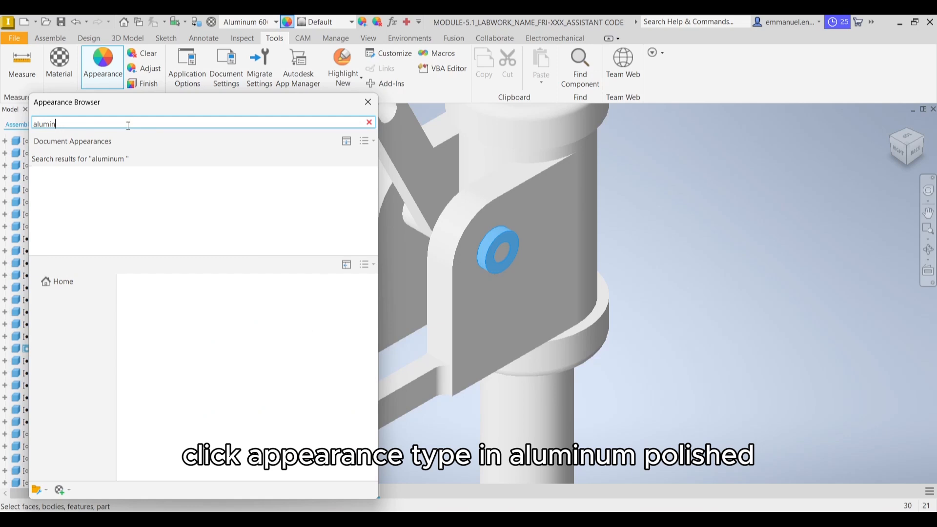
{"action": "key", "text": "BackSpace"}
{"action": "type", "text": "num polished"}
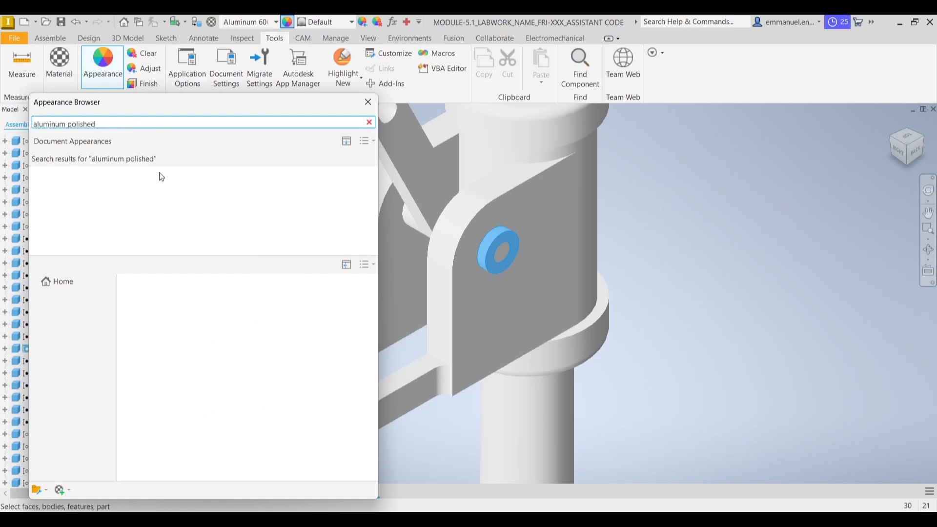
{"action": "left_click", "coordinate": [144, 341]}
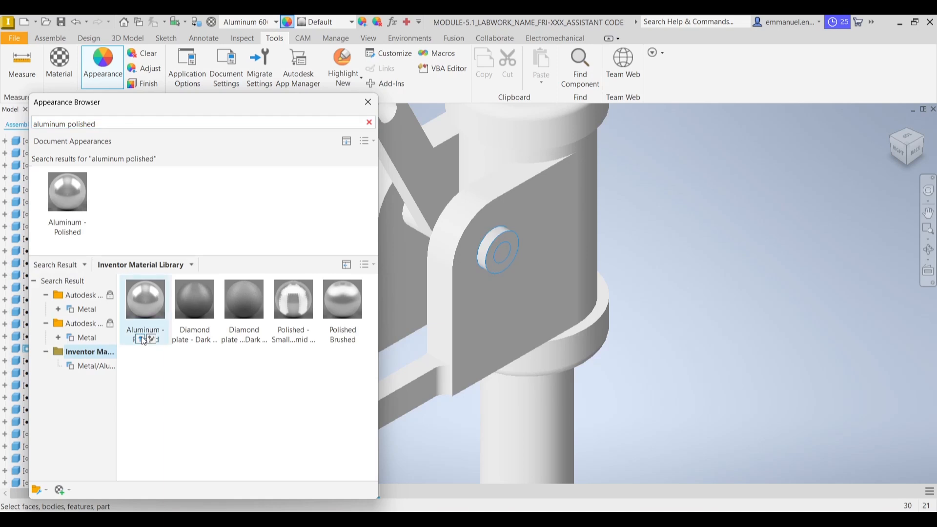
{"action": "left_click", "coordinate": [142, 339]}
{"action": "left_click", "coordinate": [368, 102]}
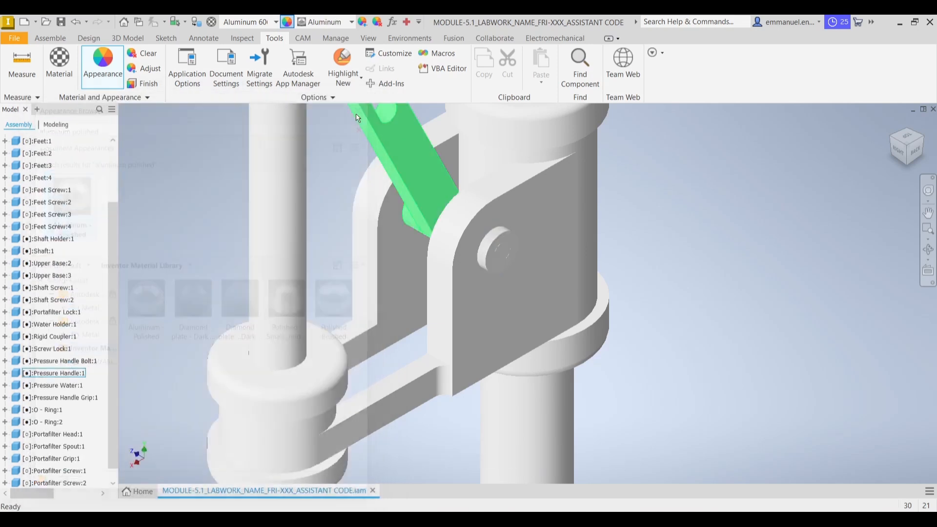
Assign the Rubber, Silicone material from the Inventor Material Library to both O-rings on the pressure water plunger
{"action": "left_click", "coordinate": [891, 122]}
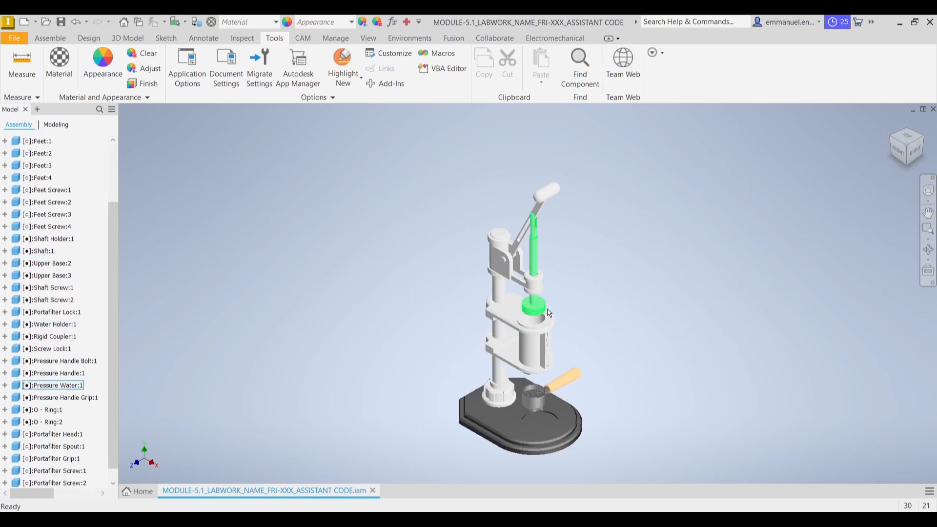
{"action": "scroll", "coordinate": [517, 307], "scroll_direction": "up", "scroll_amount": 5}
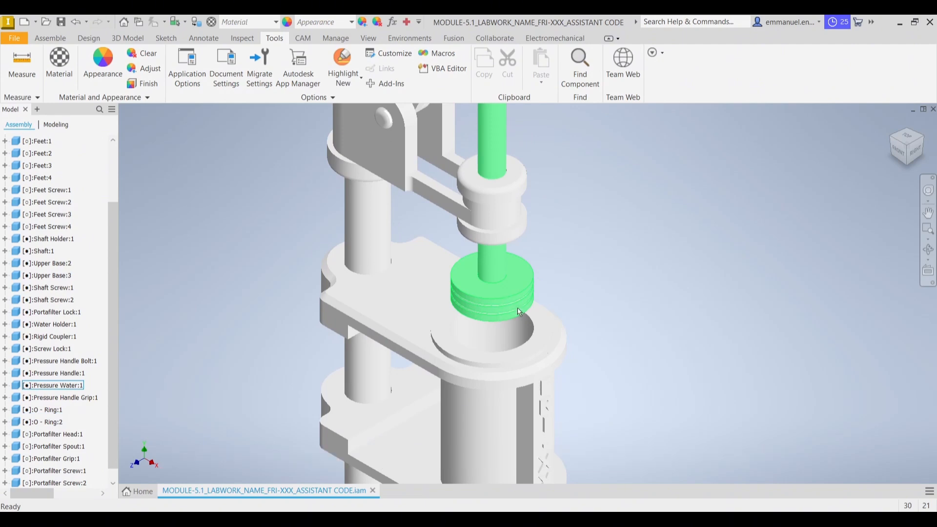
{"action": "scroll", "coordinate": [505, 310], "scroll_direction": "down", "scroll_amount": 3}
{"action": "scroll", "coordinate": [474, 309], "scroll_direction": "up", "scroll_amount": 5}
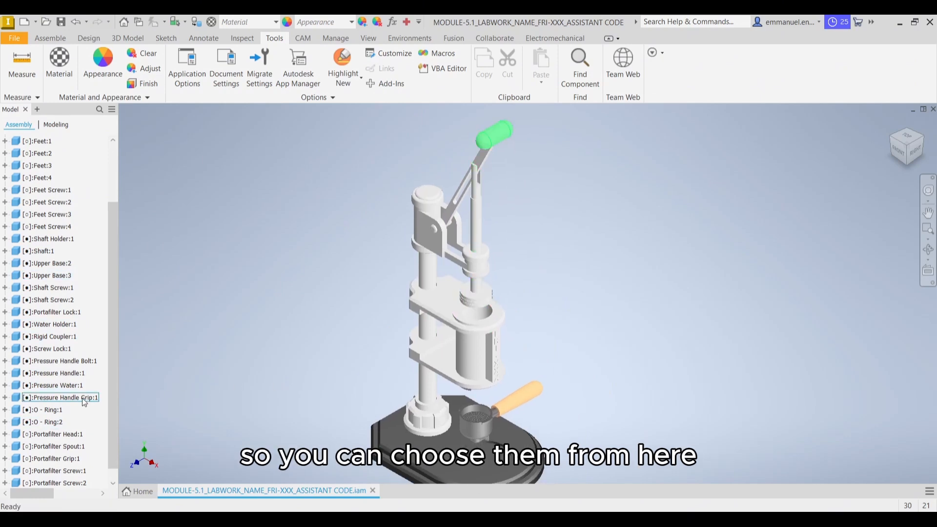
{"action": "left_click", "coordinate": [52, 411]}
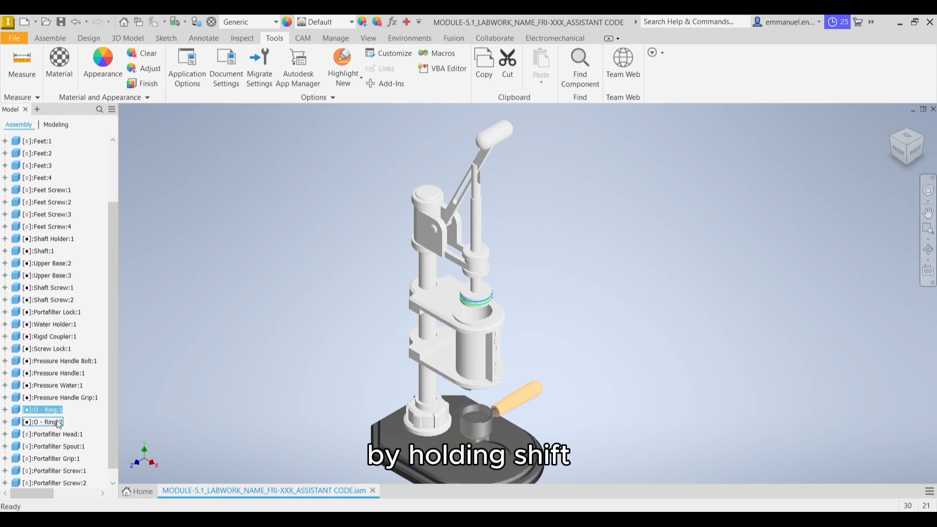
{"action": "left_click", "coordinate": [43, 422], "text": "shift"}
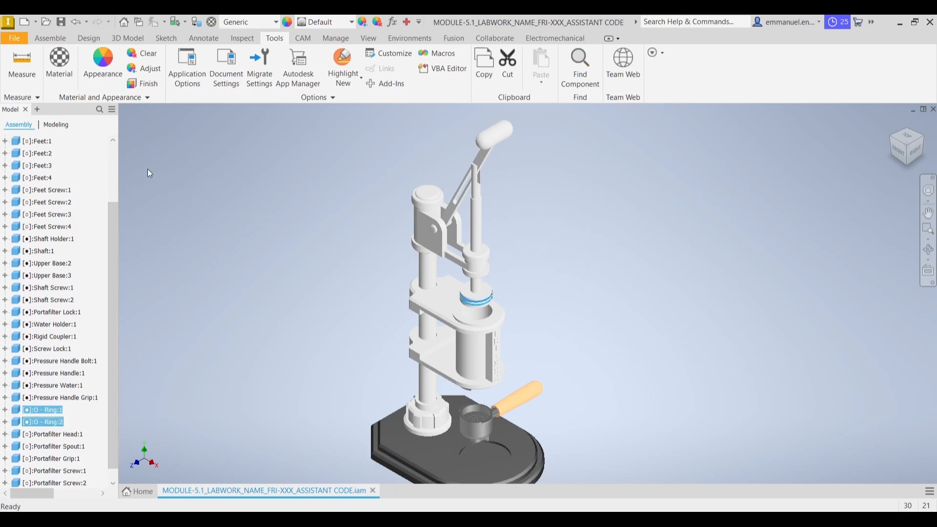
{"action": "left_click", "coordinate": [59, 63]}
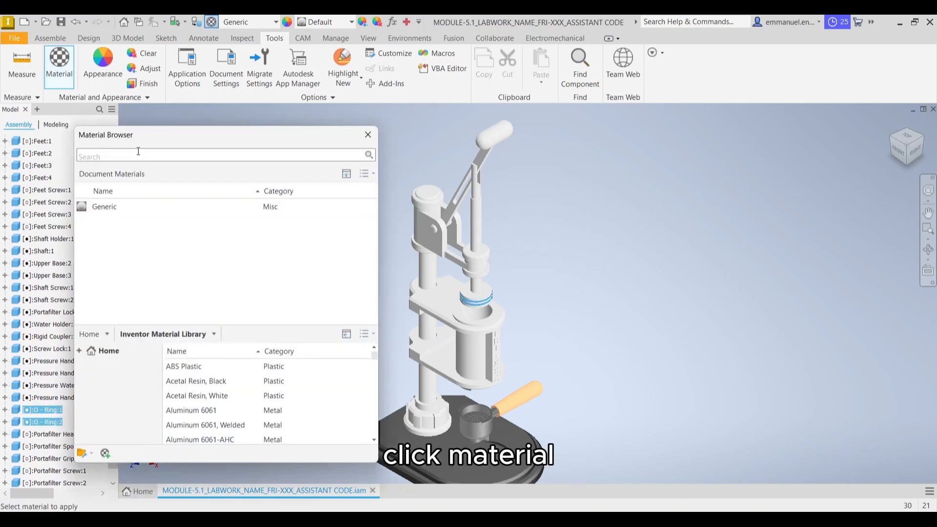
{"action": "left_click", "coordinate": [139, 154]}
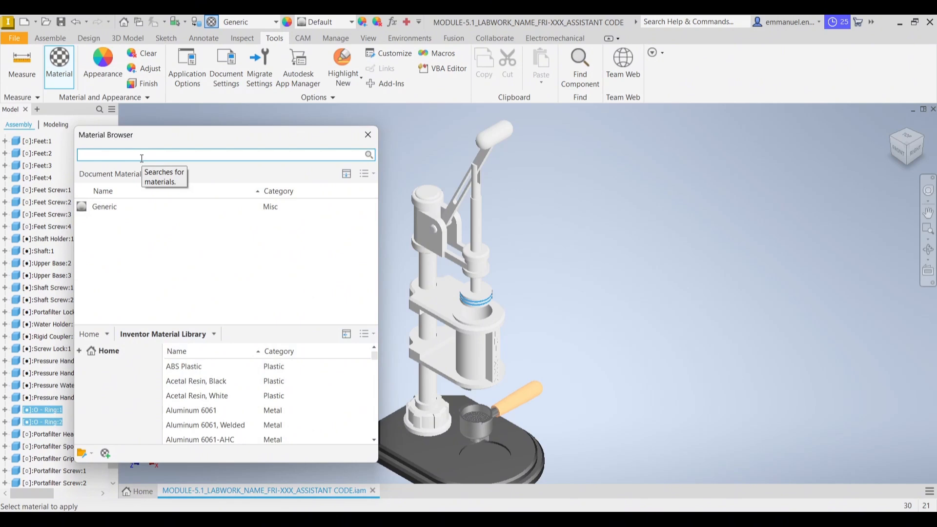
{"action": "type", "text": "bber"}
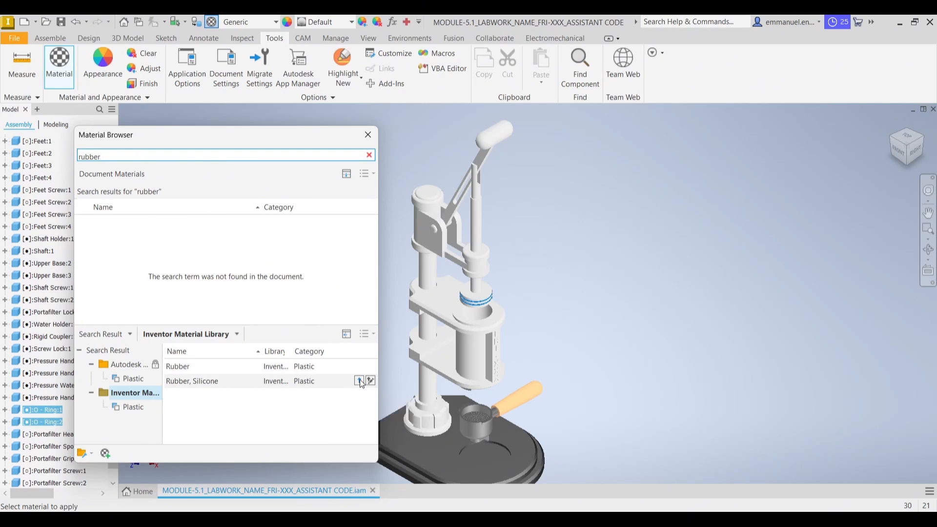
{"action": "left_click", "coordinate": [360, 381]}
{"action": "left_click", "coordinate": [372, 130]}
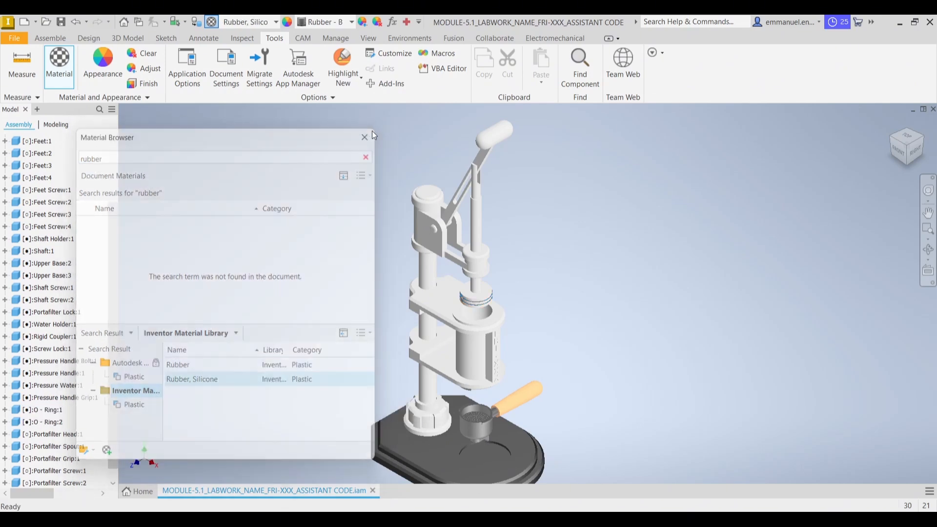
Apply the Red appearance from the Inventor Material Library to both O-rings on the plunger
{"action": "left_click", "coordinate": [52, 411]}
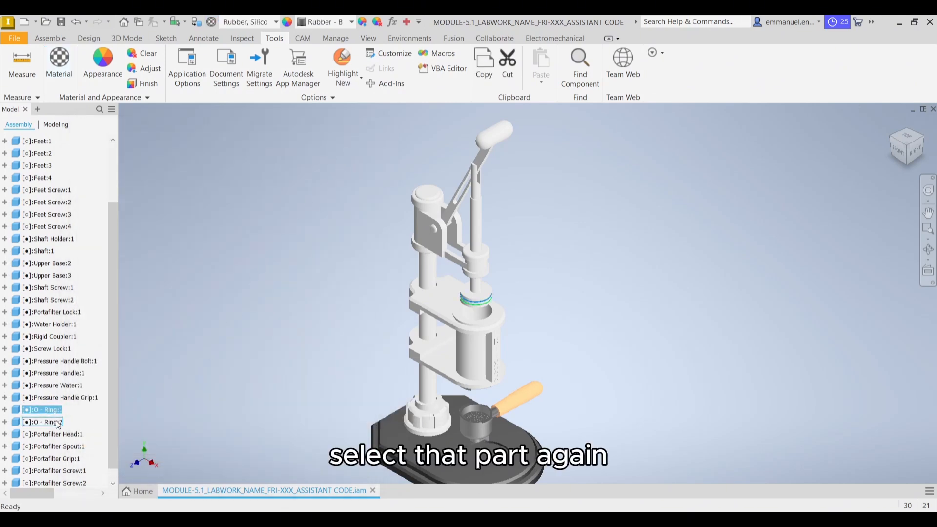
{"action": "left_click", "coordinate": [43, 422], "text": "ctrl"}
{"action": "left_click", "coordinate": [113, 72]}
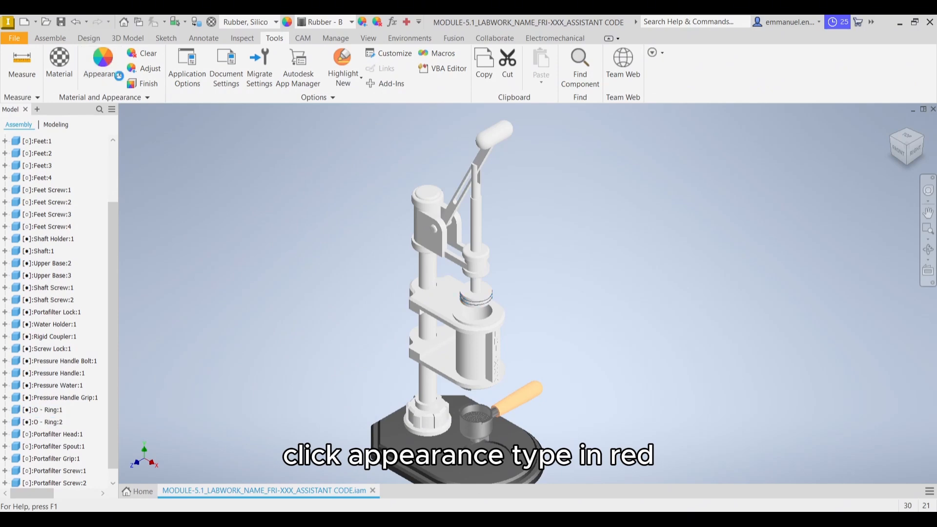
{"action": "left_click", "coordinate": [159, 122]}
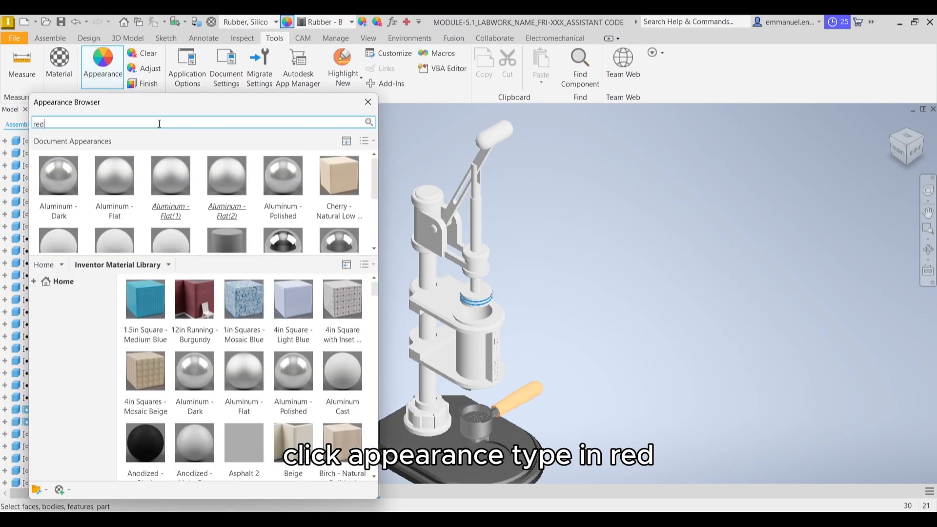
{"action": "key", "text": "Return"}
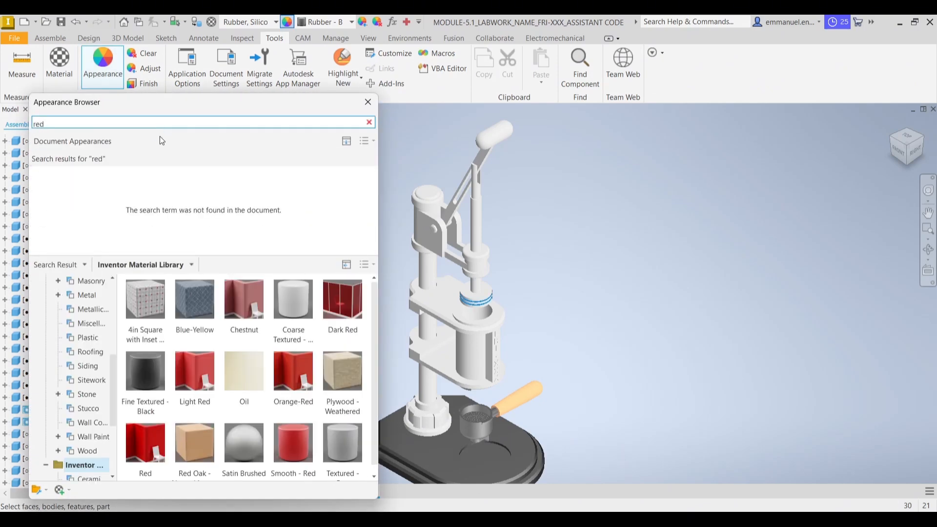
{"action": "scroll", "coordinate": [242, 322], "scroll_direction": "down", "scroll_amount": 1}
{"action": "mouse_move", "coordinate": [152, 442]}
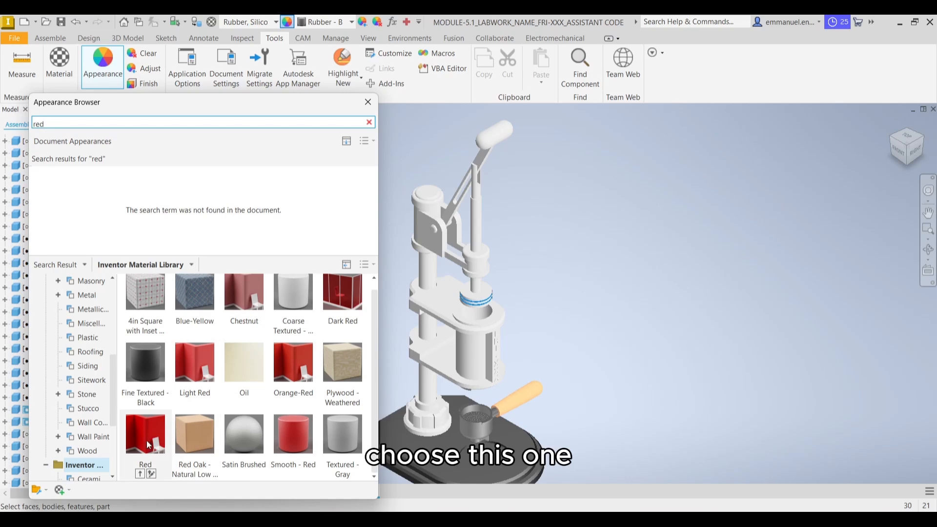
{"action": "left_click", "coordinate": [140, 473]}
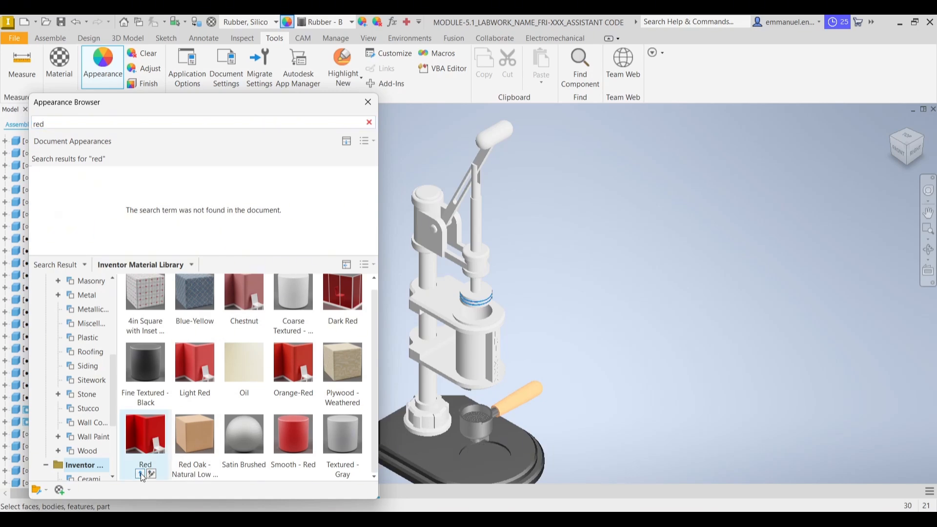
{"action": "left_click", "coordinate": [368, 102]}
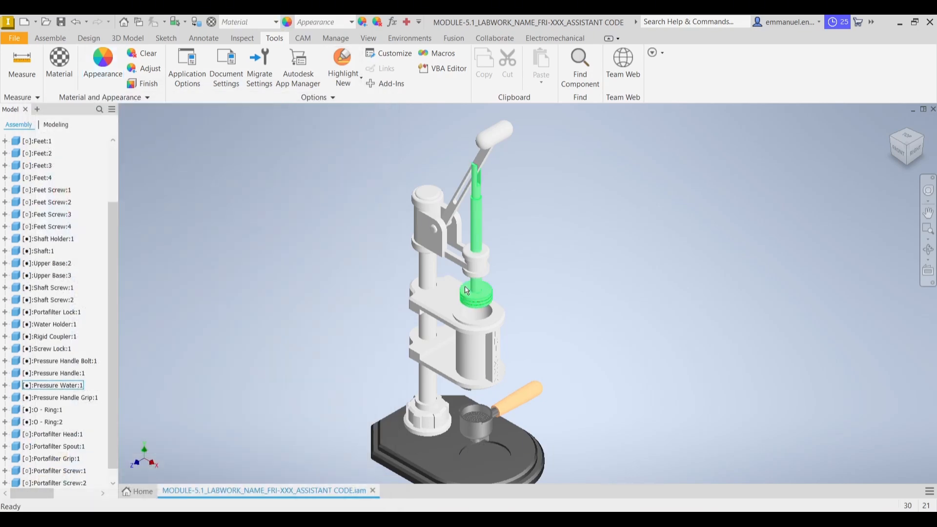
Assign the Aluminum 6061 material from the Inventor Material Library to the shaft holder on the base
{"action": "scroll", "coordinate": [467, 296], "scroll_direction": "up", "scroll_amount": 8}
{"action": "middle_click_drag", "start_coordinate": [663, 299], "coordinate": [523, 234]}
{"action": "scroll", "coordinate": [628, 265], "scroll_direction": "down", "scroll_amount": 8}
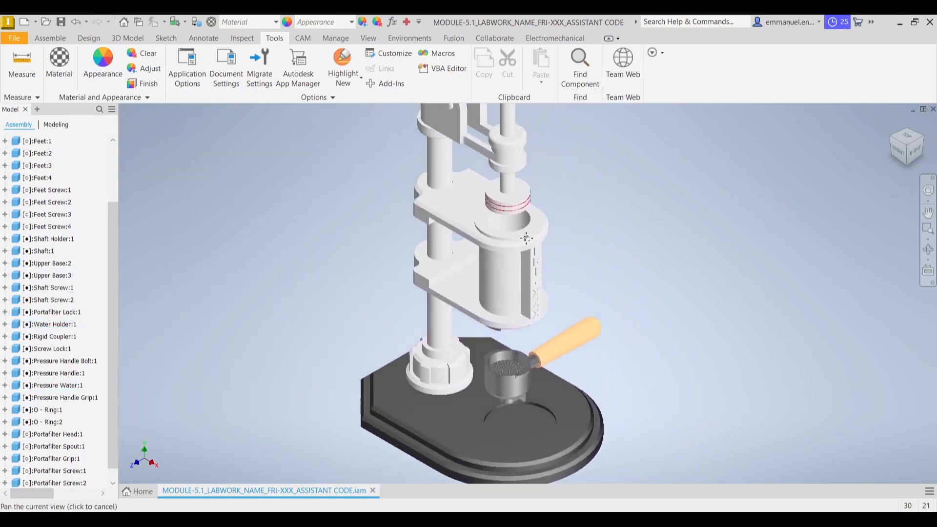
{"action": "left_click", "coordinate": [464, 363]}
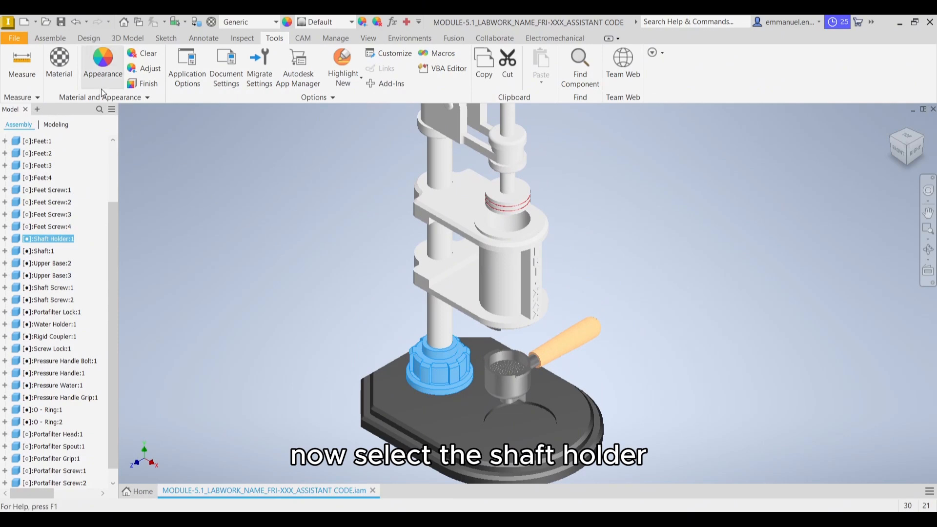
{"action": "left_click", "coordinate": [72, 77]}
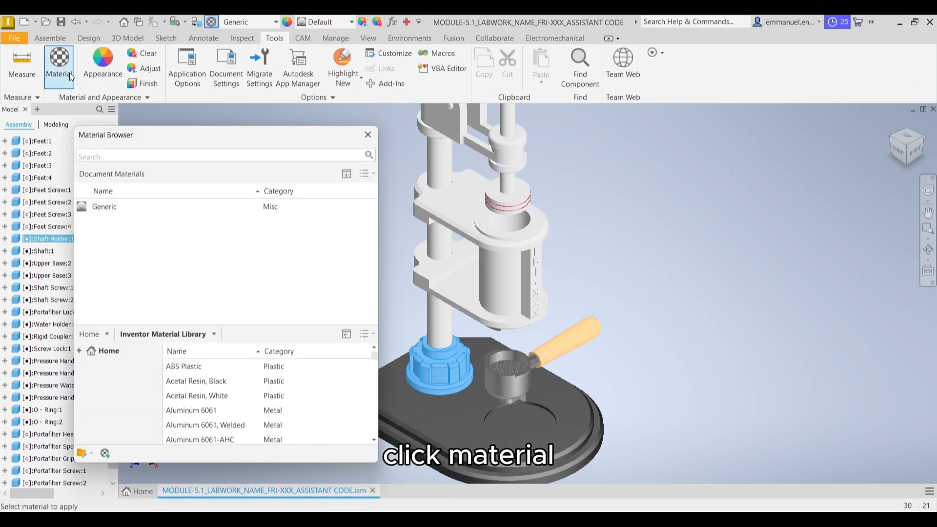
{"action": "left_click", "coordinate": [115, 153]}
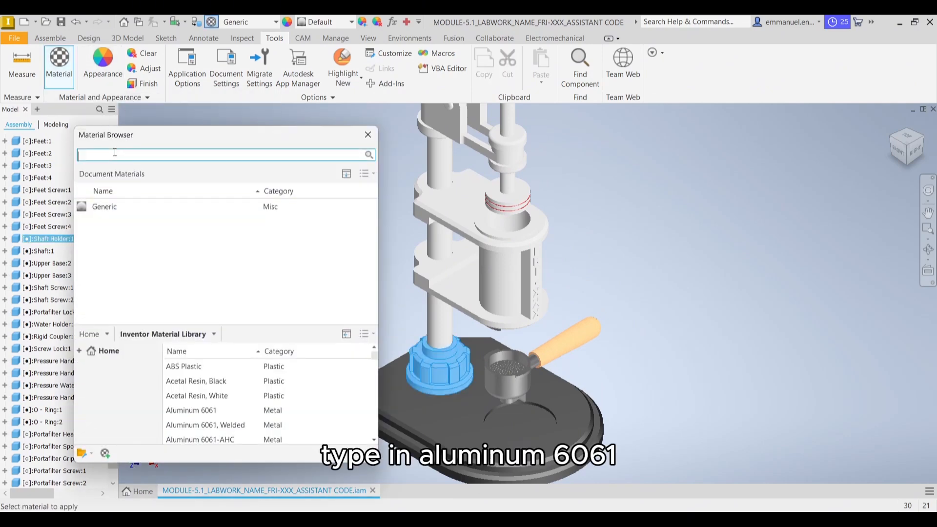
{"action": "type", "text": "aluminum 6061"}
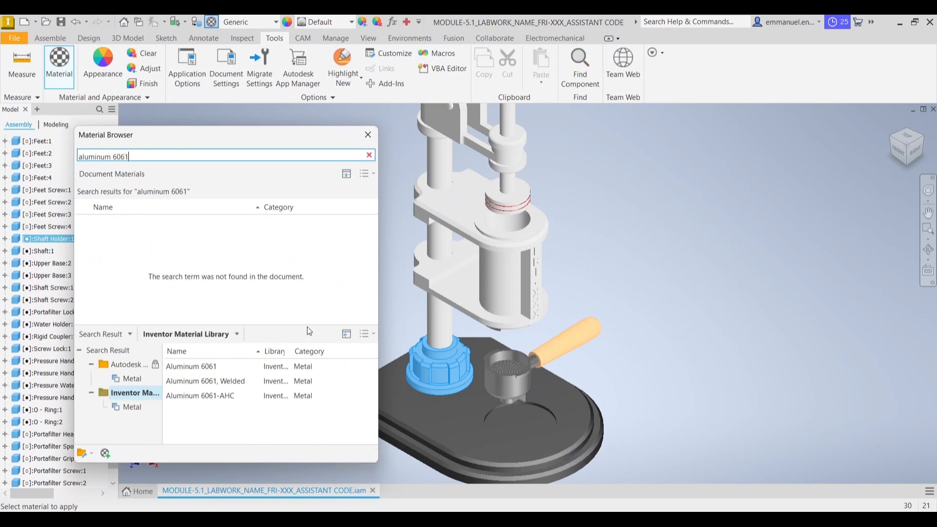
{"action": "left_click", "coordinate": [357, 366]}
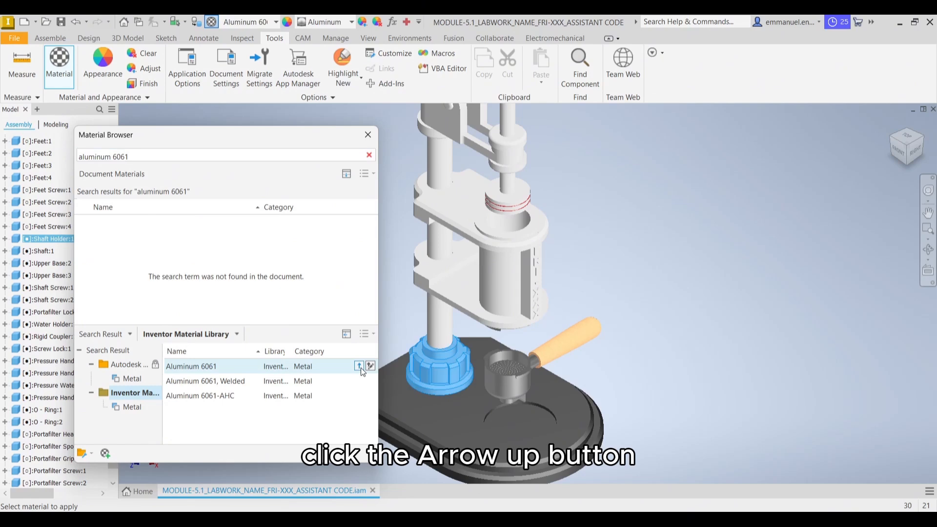
{"action": "left_click", "coordinate": [368, 135]}
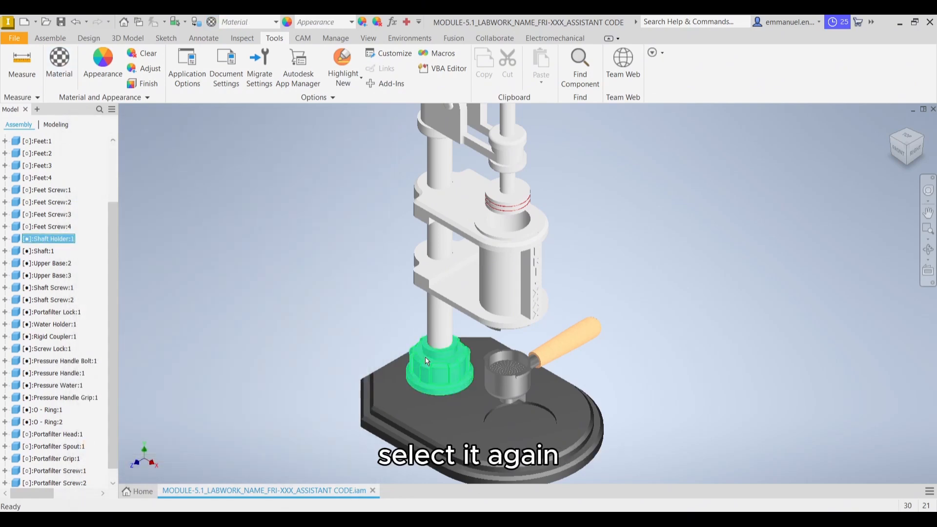
Adjust the appearance colour of the shaft holder on the base to RGB 84, 84, 84
{"action": "left_click", "coordinate": [425, 356]}
{"action": "left_click", "coordinate": [147, 68]}
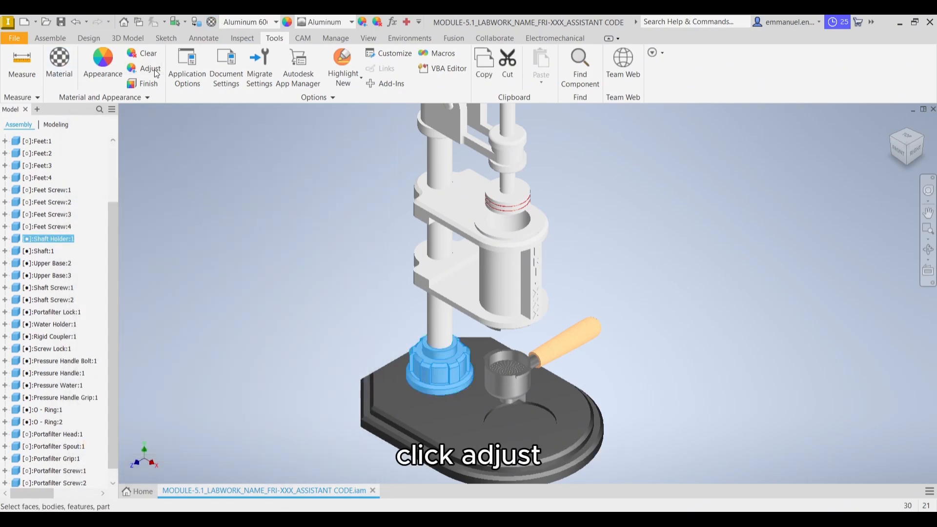
{"action": "double_click", "coordinate": [626, 142]}
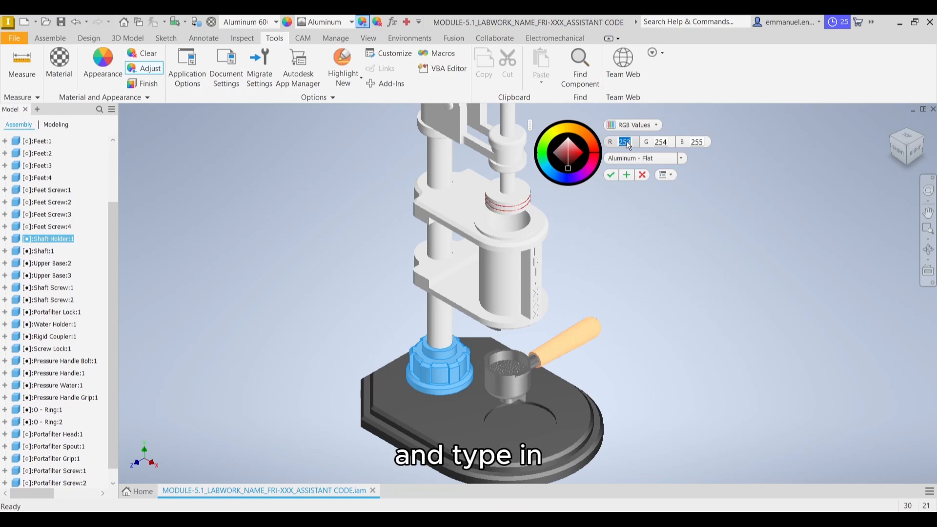
{"action": "type", "text": "84"}
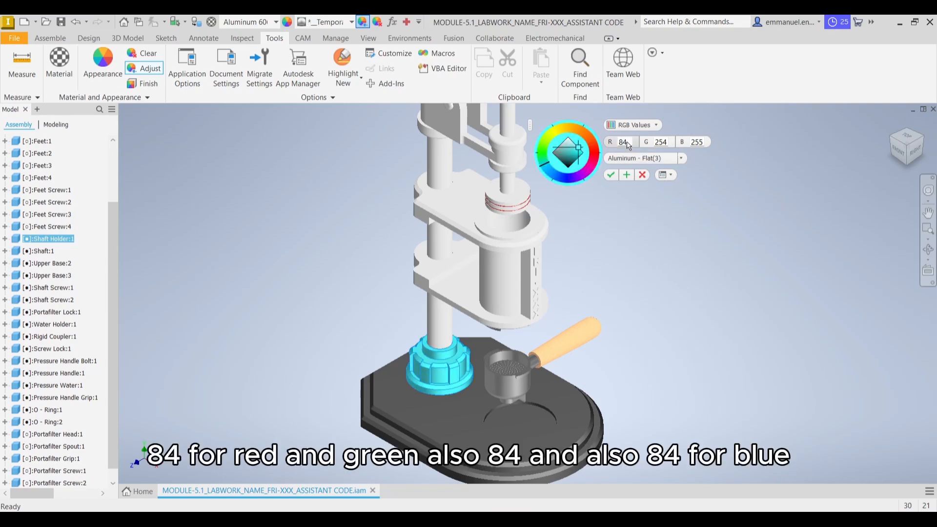
{"action": "key", "text": "Tab"}
{"action": "type", "text": "84"}
{"action": "key", "text": "Tab"}
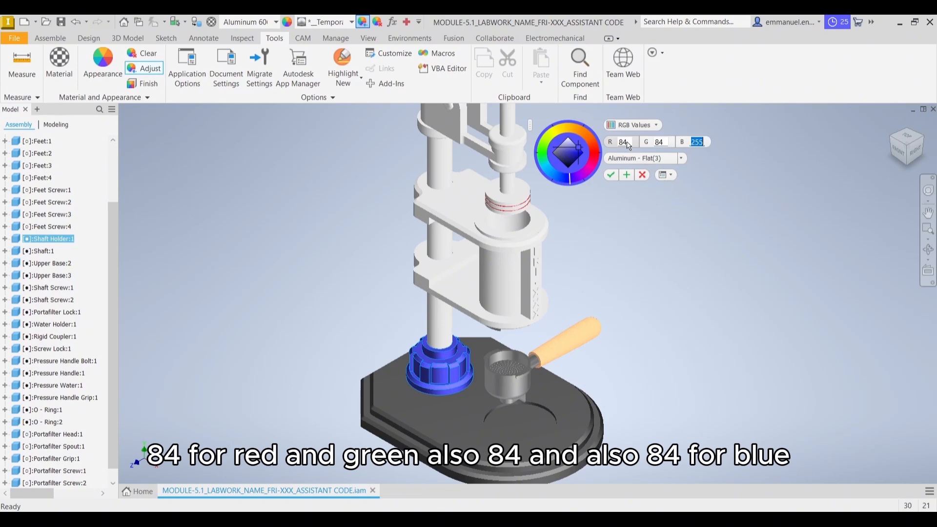
{"action": "type", "text": "84"}
{"action": "key", "text": "Tab"}
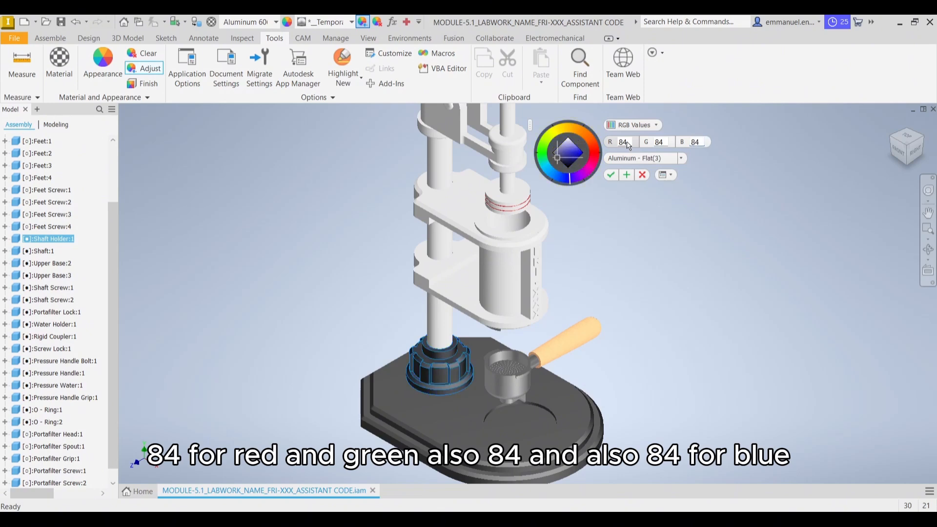
{"action": "left_click", "coordinate": [614, 175]}
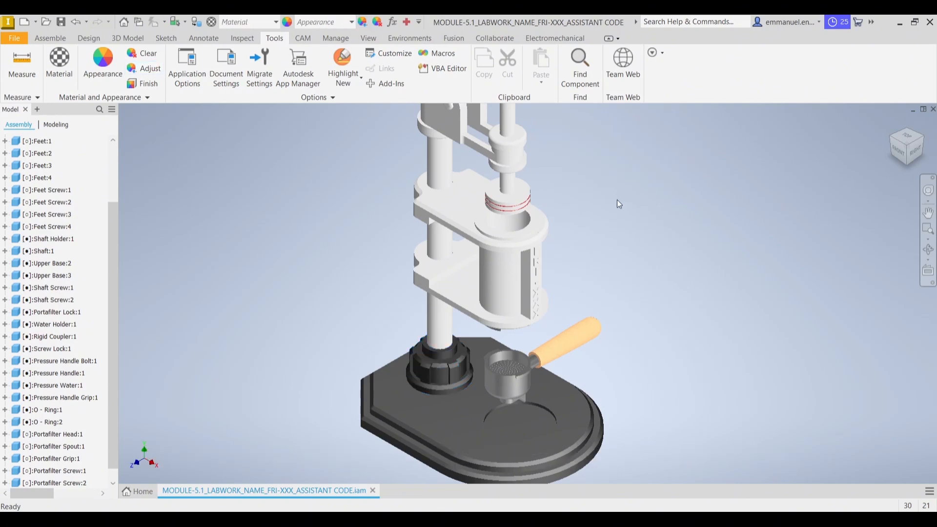
Assign the Aluminum 6061 material from the Inventor Material Library to the vertical shaft
{"action": "scroll", "coordinate": [617, 200], "scroll_direction": "down", "scroll_amount": 3}
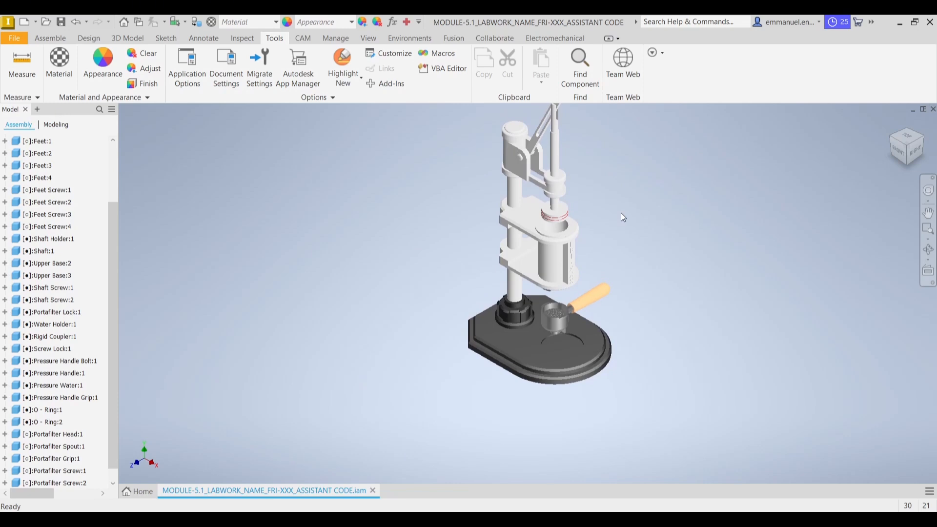
{"action": "middle_click_drag", "start_coordinate": [620, 213], "coordinate": [607, 248]}
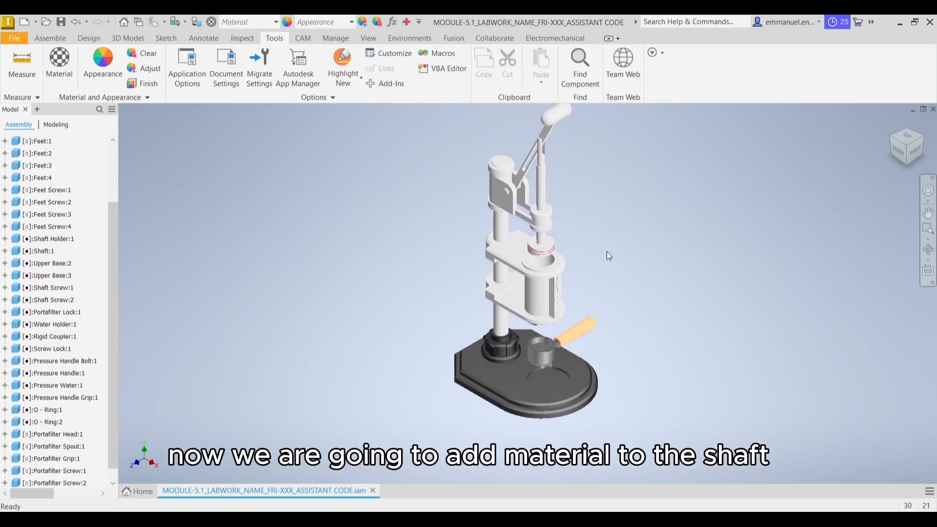
{"action": "left_click", "coordinate": [505, 326]}
{"action": "middle_click_drag", "start_coordinate": [383, 273], "coordinate": [365, 291]}
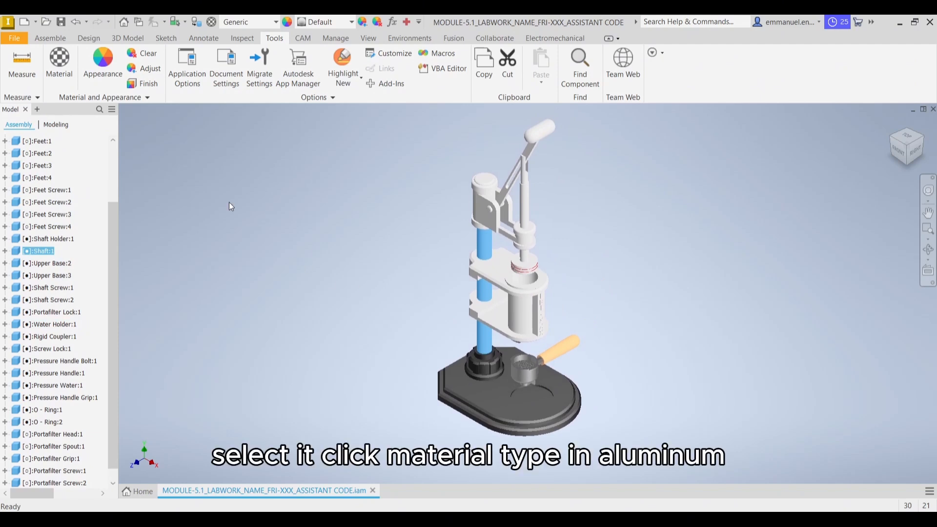
{"action": "left_click", "coordinate": [59, 61]}
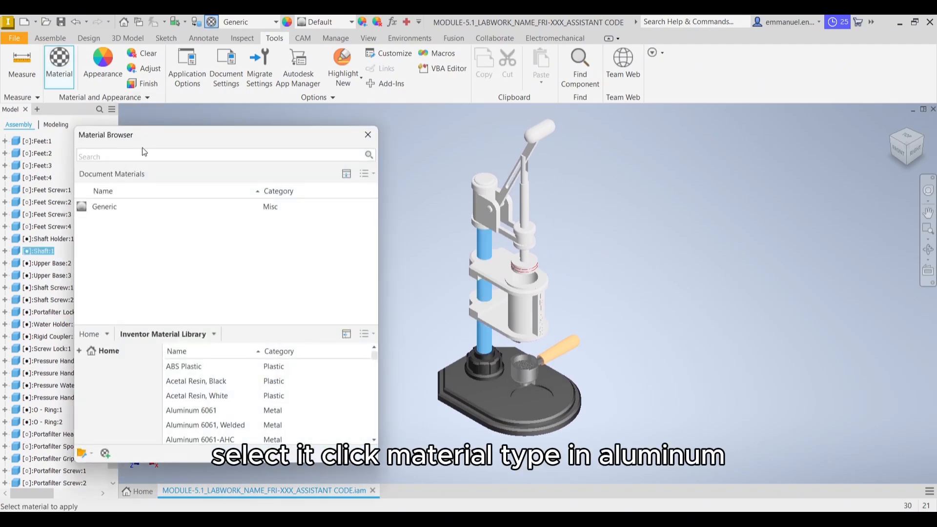
{"action": "left_click", "coordinate": [144, 155]}
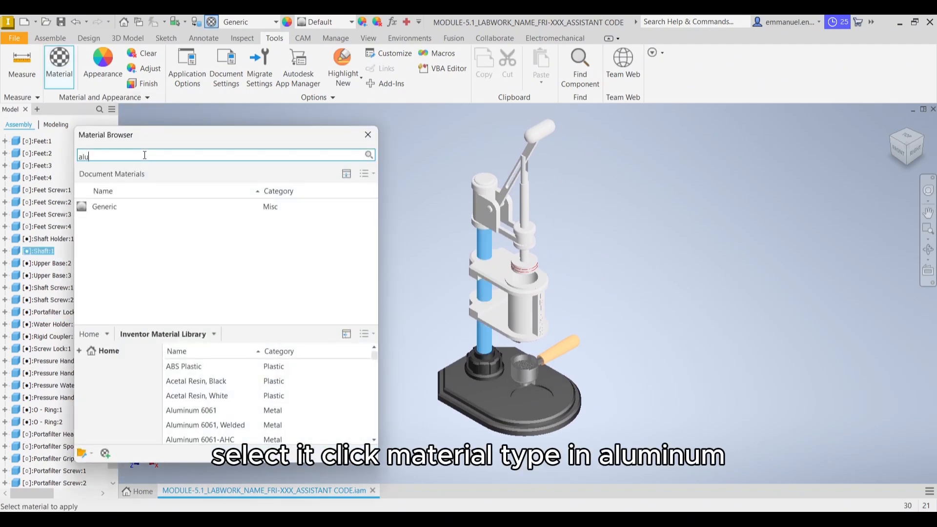
{"action": "type", "text": "aluminu"}
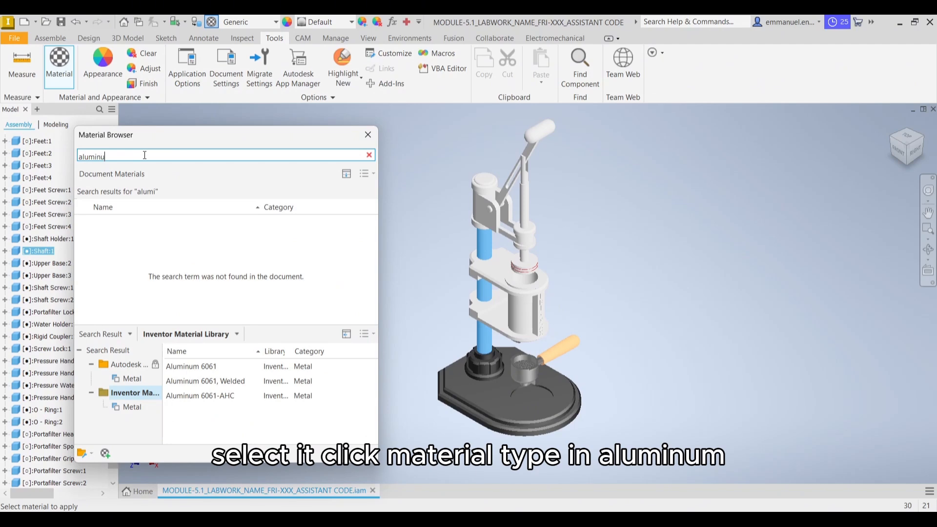
{"action": "type", "text": "m 6061"}
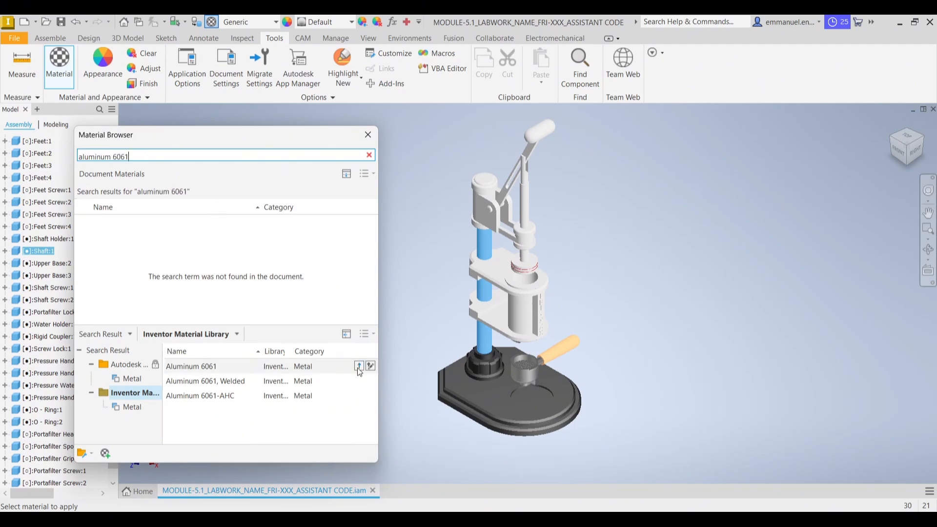
{"action": "left_click", "coordinate": [361, 366]}
{"action": "left_click", "coordinate": [373, 139]}
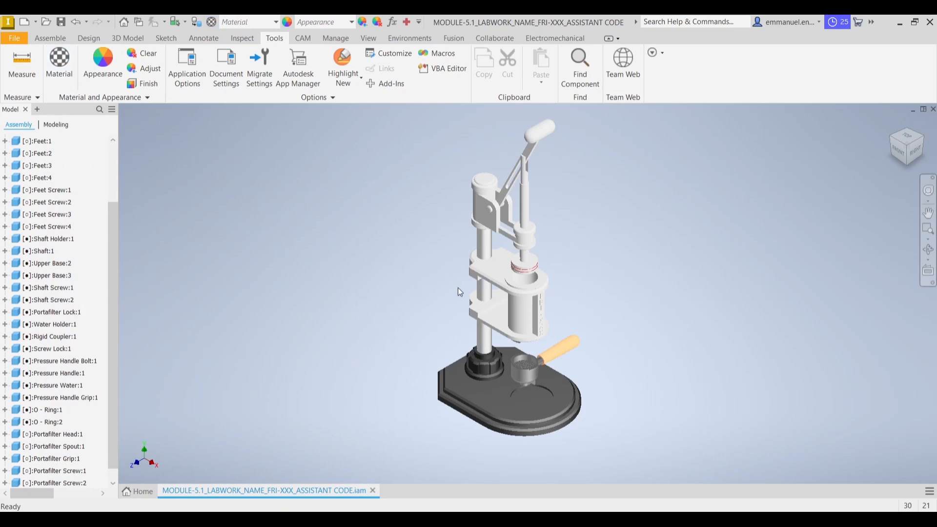
Search the appearances for "aluminum polished" and apply Aluminum - Polished to the vertical shaft
{"action": "left_click", "coordinate": [103, 63]}
{"action": "left_click", "coordinate": [132, 121]}
{"action": "type", "text": "a"}
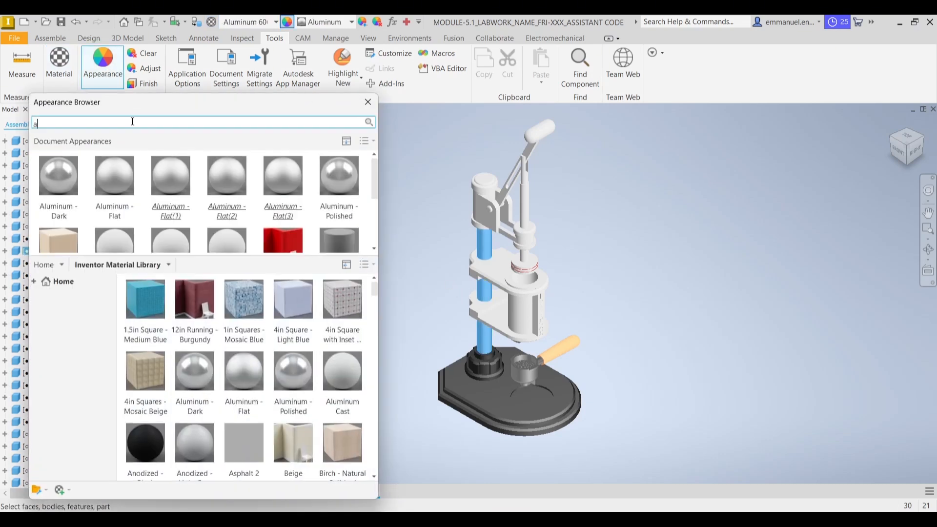
{"action": "type", "text": "luminum"}
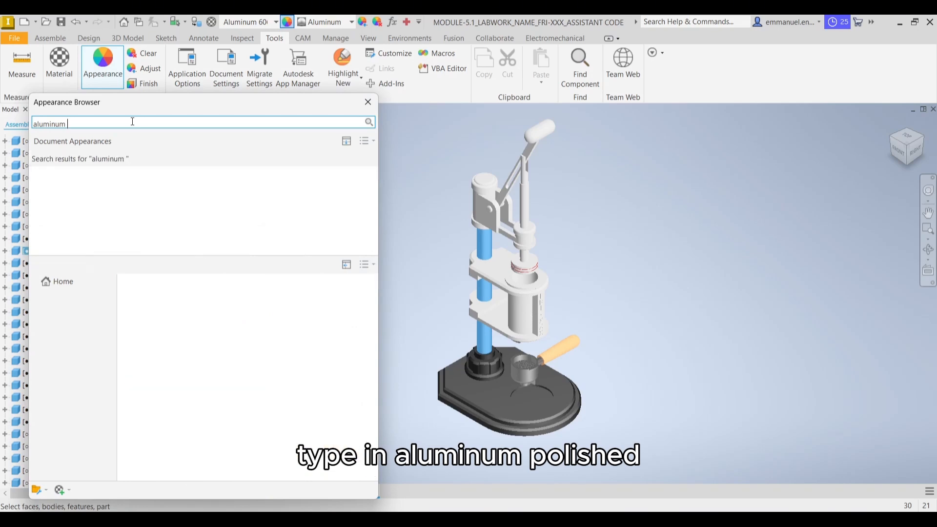
{"action": "type", "text": " polsihed"}
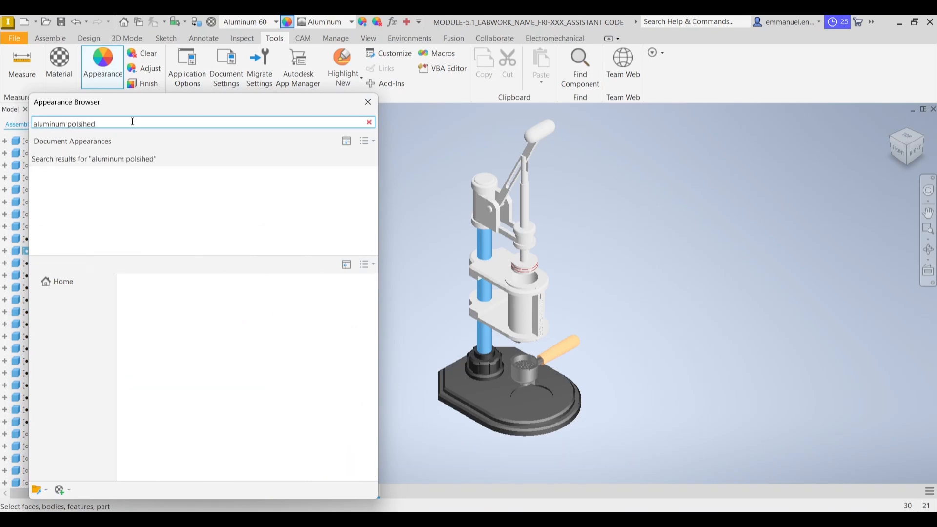
{"action": "left_click_drag", "start_coordinate": [96, 124], "coordinate": [83, 128]}
{"action": "key", "text": "BackSpace"}
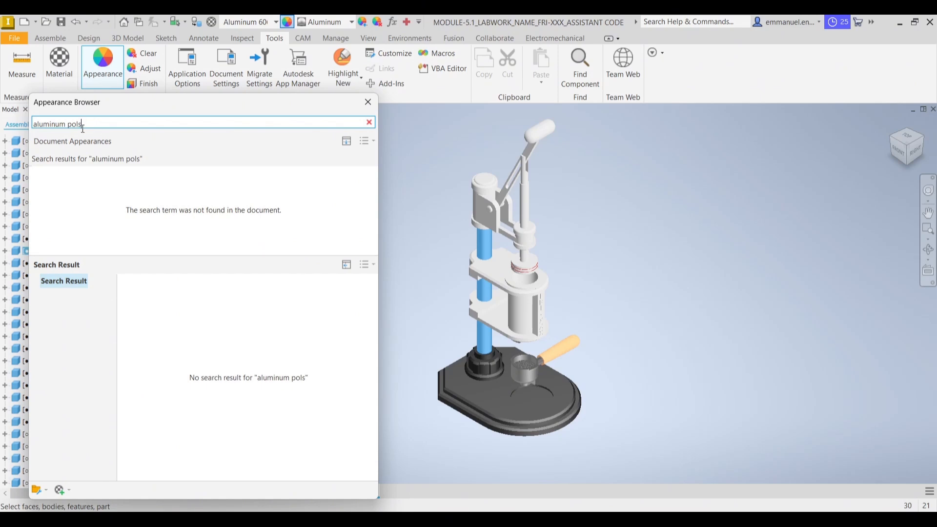
{"action": "type", "text": "ished"}
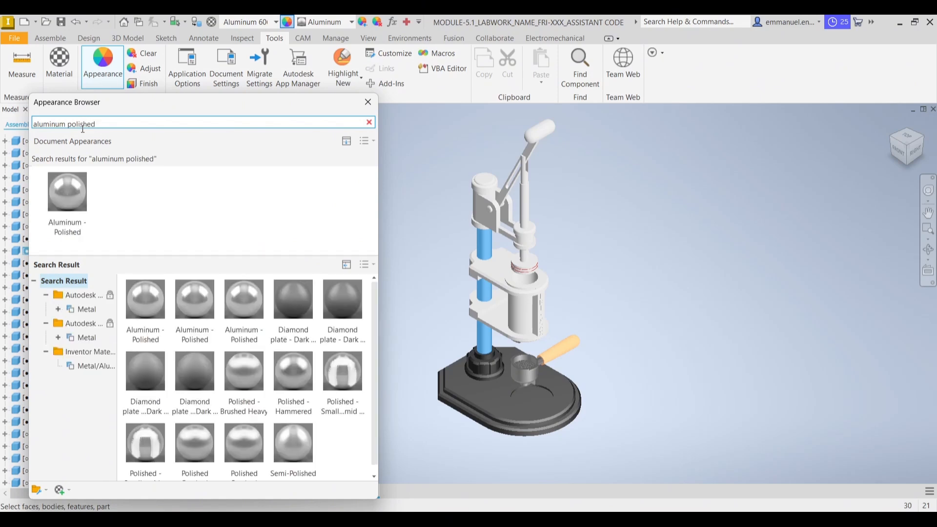
{"action": "left_click", "coordinate": [141, 338]}
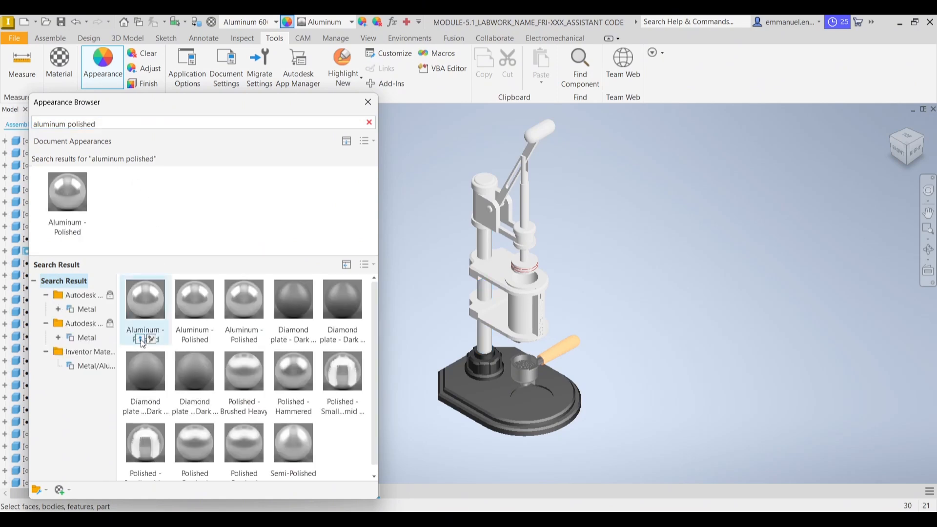
{"action": "left_click", "coordinate": [368, 102]}
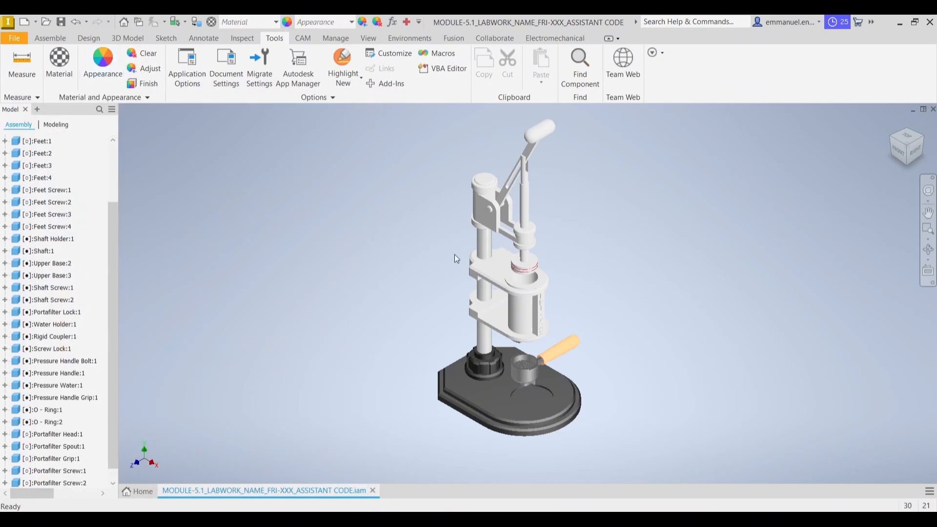
Assign the Aluminum 6061 material from the Inventor Material Library to both upper bases on the shaft
{"action": "middle_click_drag", "start_coordinate": [415, 304], "coordinate": [401, 305]}
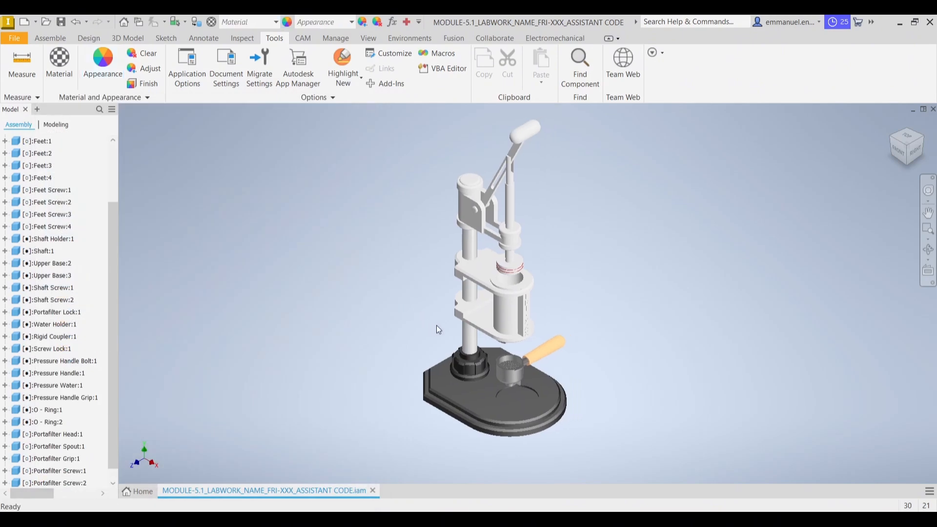
{"action": "left_click", "coordinate": [485, 322]}
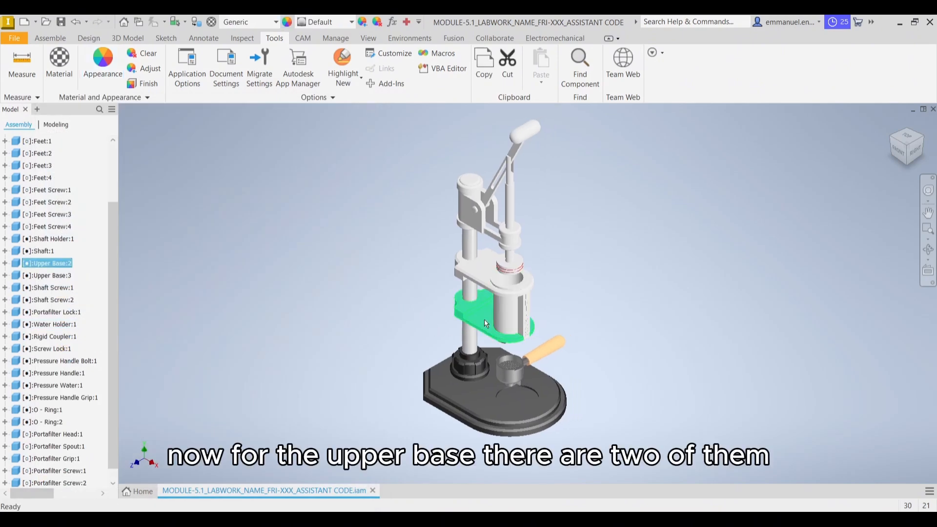
{"action": "left_click", "coordinate": [480, 273], "text": "ctrl"}
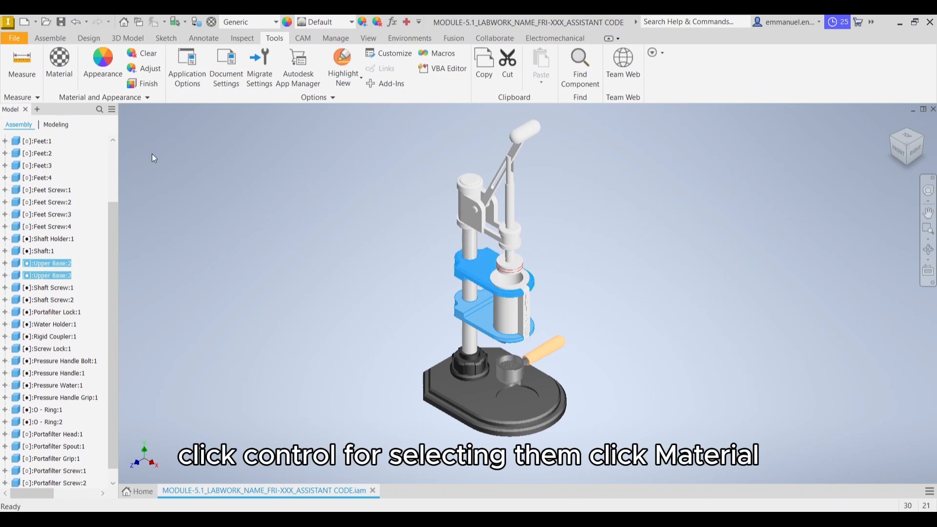
{"action": "left_click", "coordinate": [71, 73]}
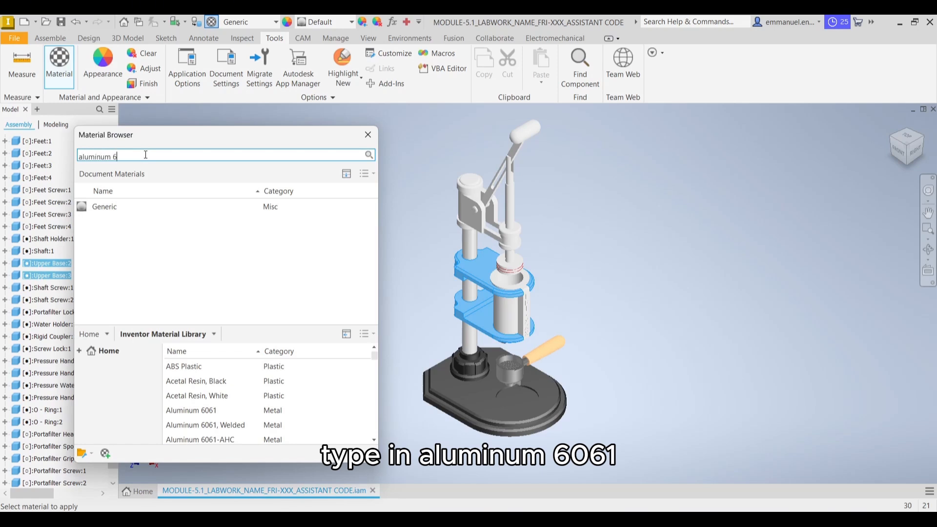
{"action": "key", "text": "Return"}
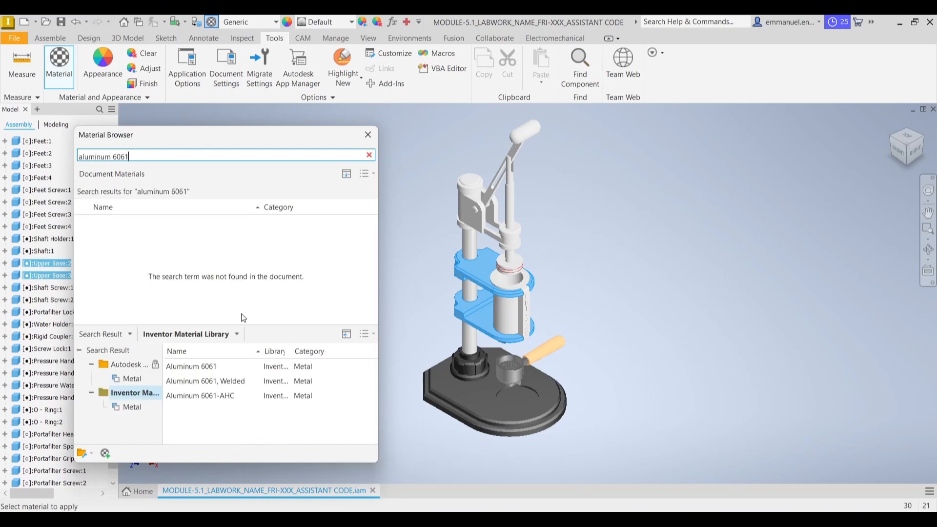
{"action": "left_click", "coordinate": [359, 367]}
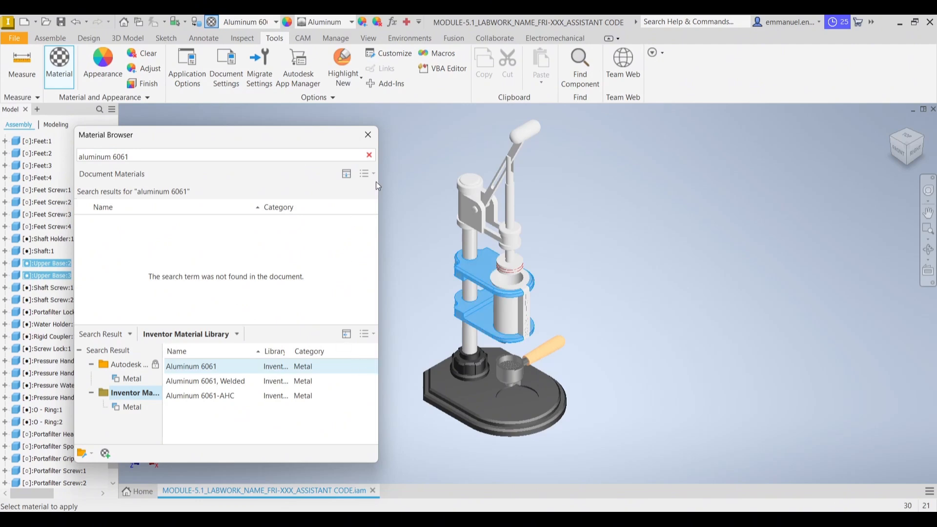
{"action": "left_click", "coordinate": [368, 135]}
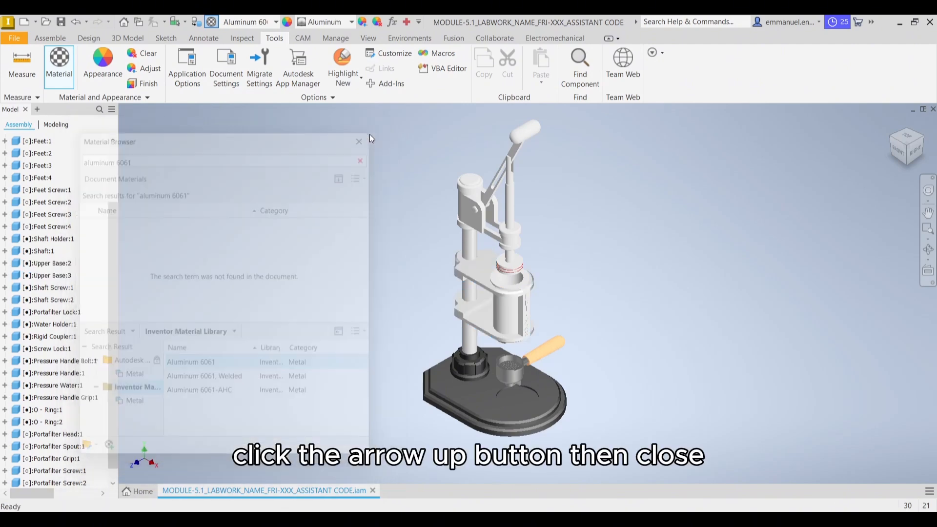
Adjust the appearance colour of both upper bases on the shaft to RGB 84, 84, 84
{"action": "left_click", "coordinate": [482, 317]}
{"action": "left_click", "coordinate": [476, 266], "text": "ctrl"}
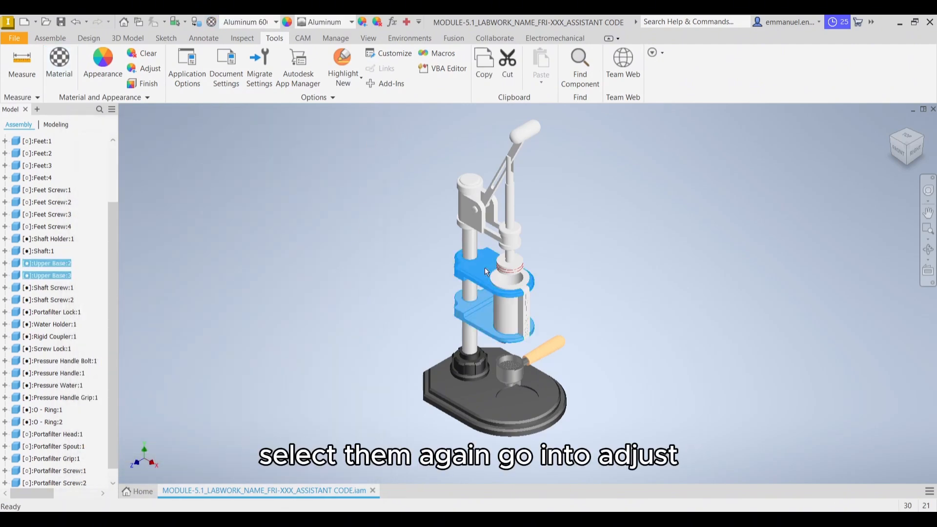
{"action": "left_click", "coordinate": [160, 73]}
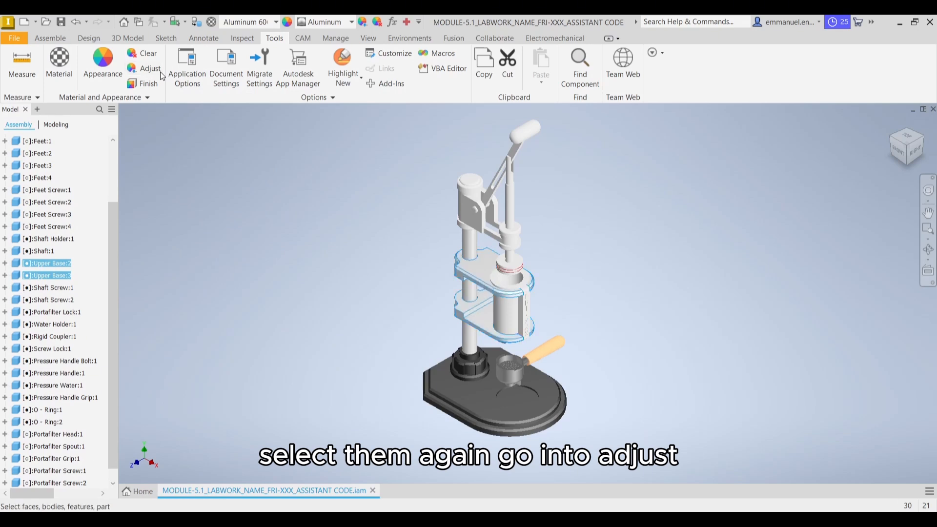
{"action": "double_click", "coordinate": [631, 142]}
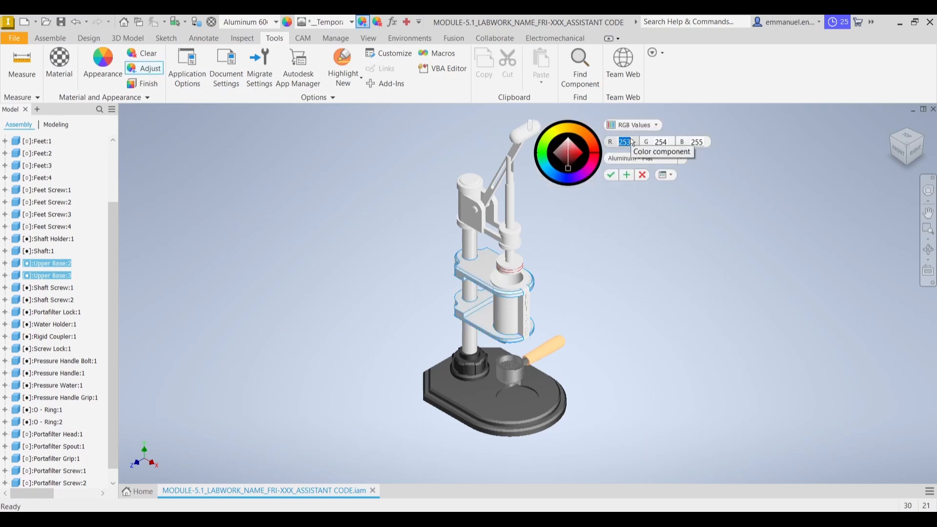
{"action": "type", "text": "84"}
{"action": "key", "text": "Tab"}
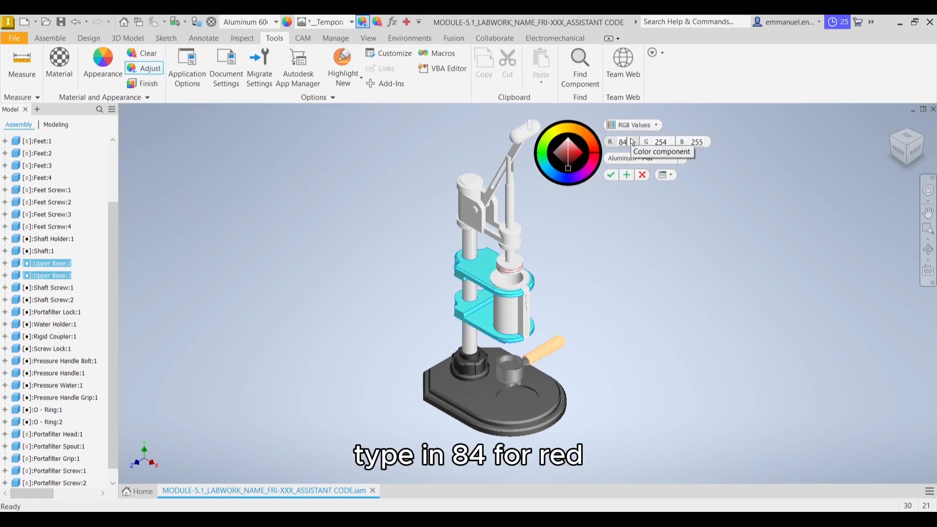
{"action": "type", "text": "84"}
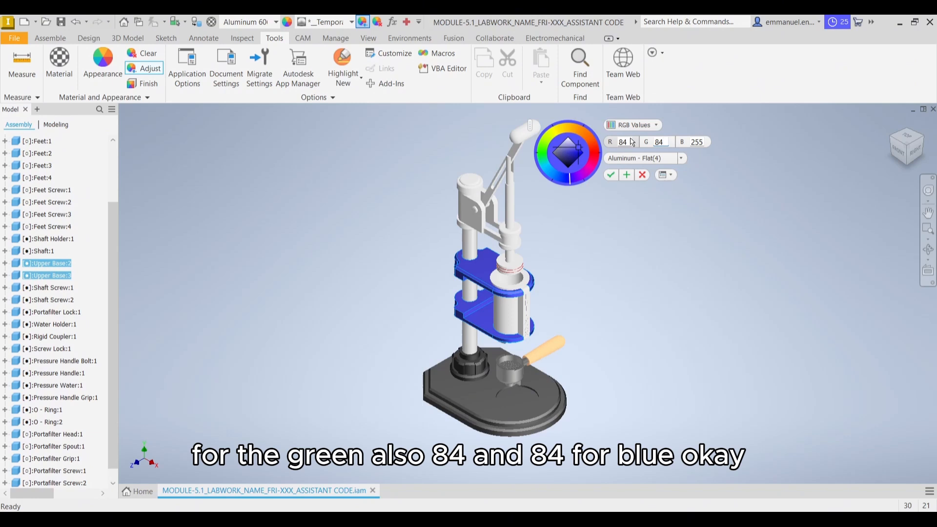
{"action": "key", "text": "Tab"}
{"action": "type", "text": "84"}
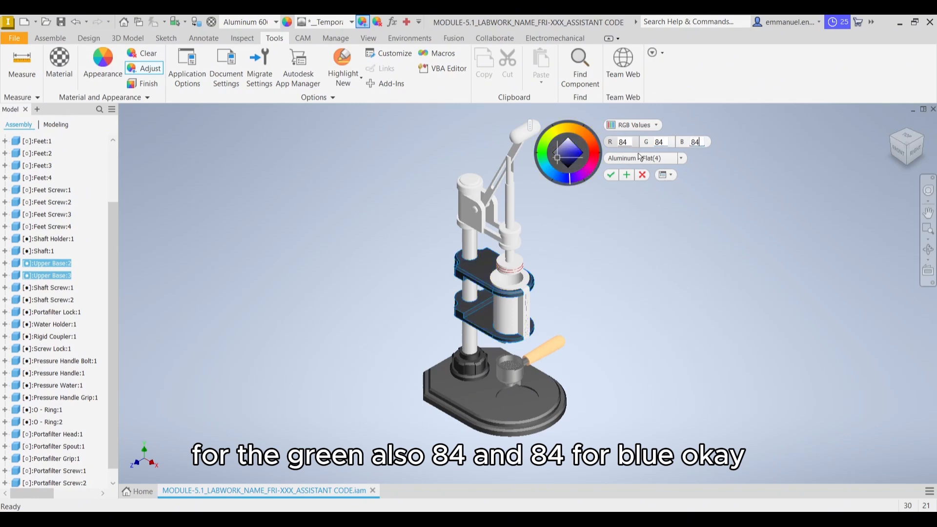
{"action": "left_click", "coordinate": [614, 175]}
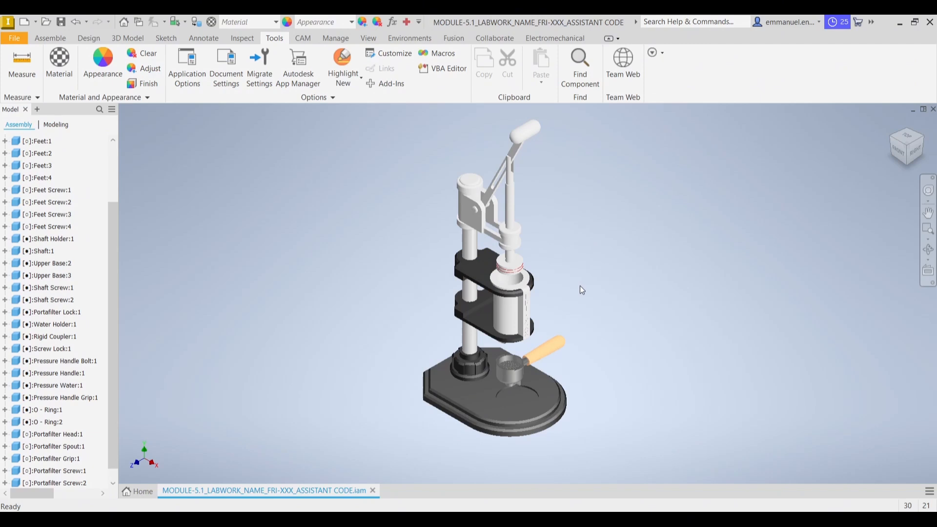
Assign the Aluminum 6061 material from the Inventor Material Library to the rigid coupler atop the shaft
{"action": "left_click", "coordinate": [463, 186]}
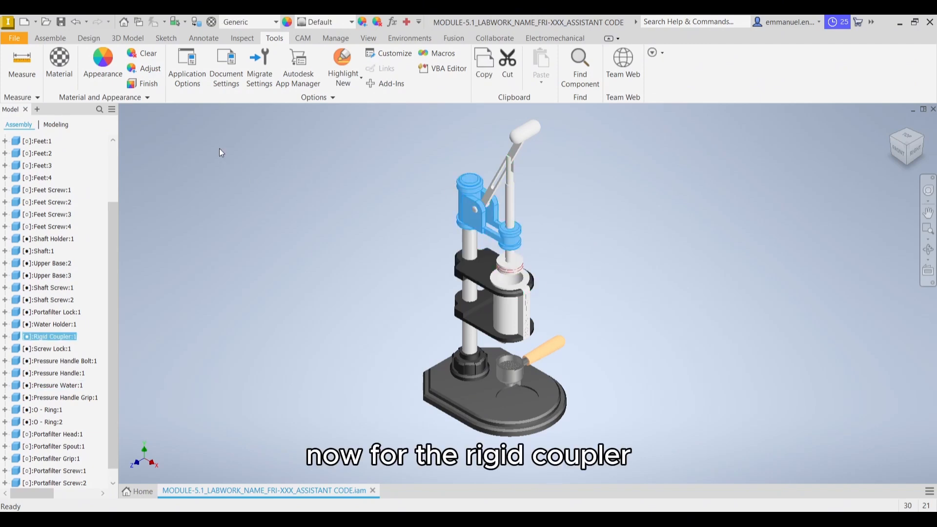
{"action": "left_click", "coordinate": [59, 63]}
{"action": "left_click", "coordinate": [163, 153]}
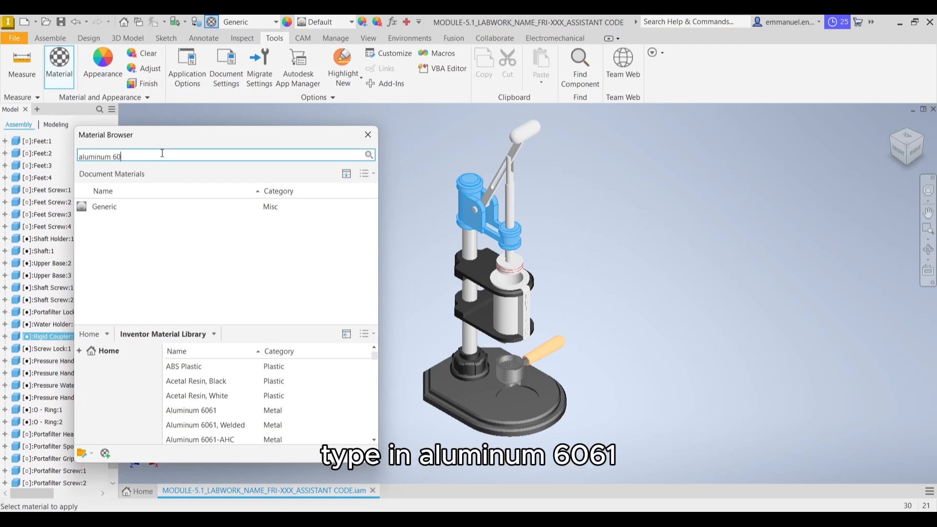
{"action": "key", "text": "Return"}
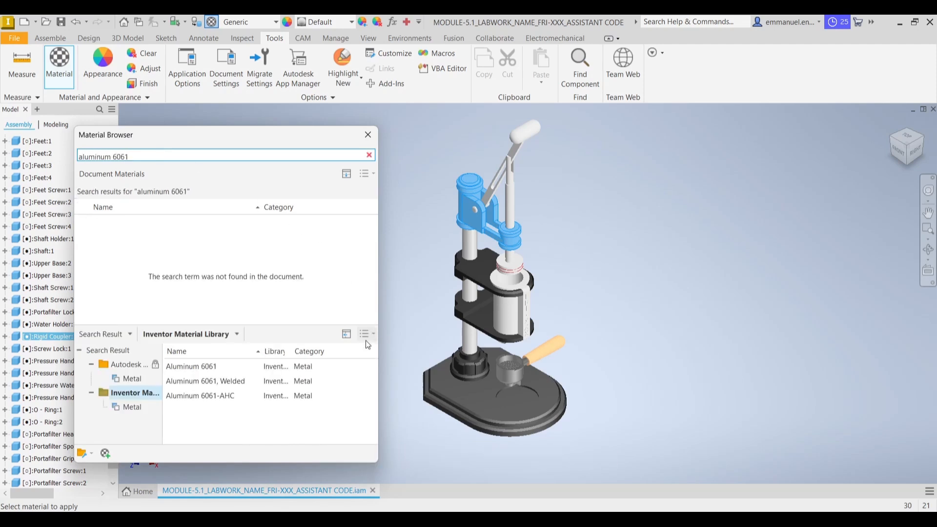
{"action": "left_click", "coordinate": [358, 366]}
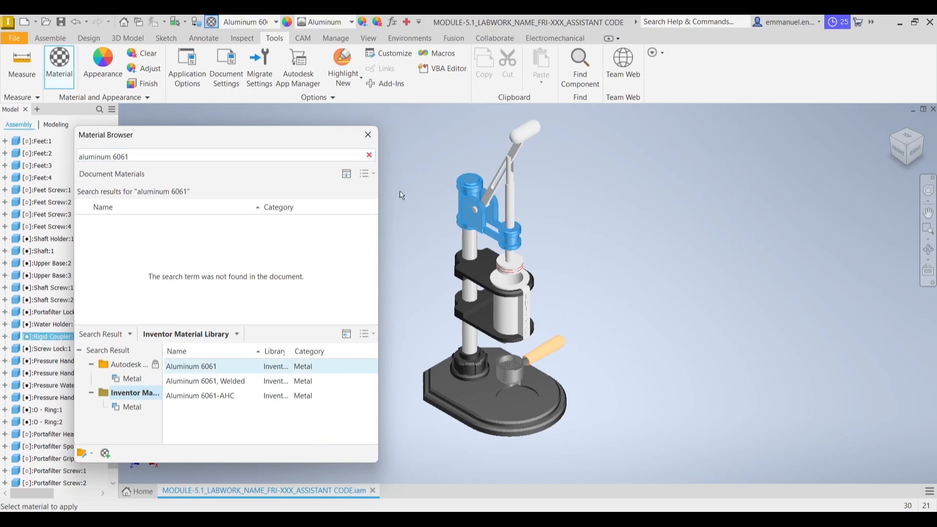
{"action": "left_click", "coordinate": [373, 135]}
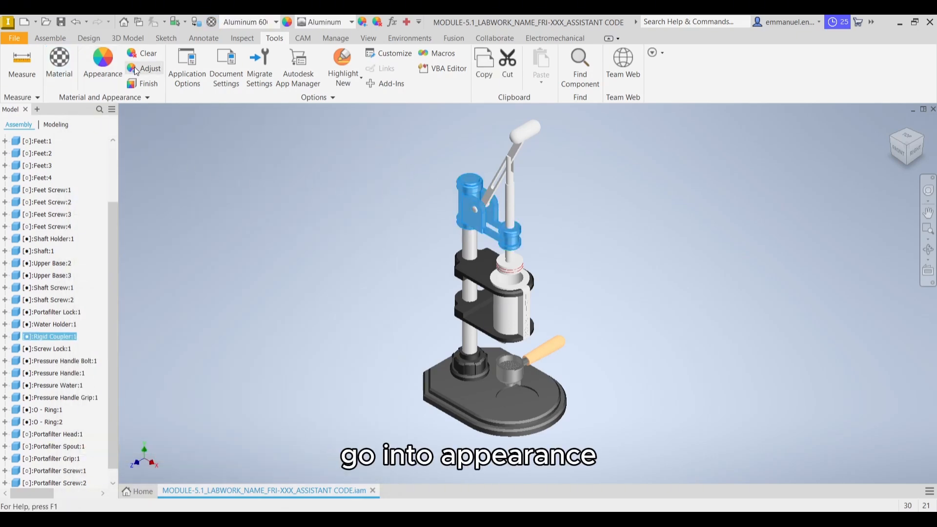
Search the appearances for "glossy" and apply Glossy - Black to the rigid coupler
{"action": "left_click", "coordinate": [112, 69]}
{"action": "left_click", "coordinate": [123, 118]}
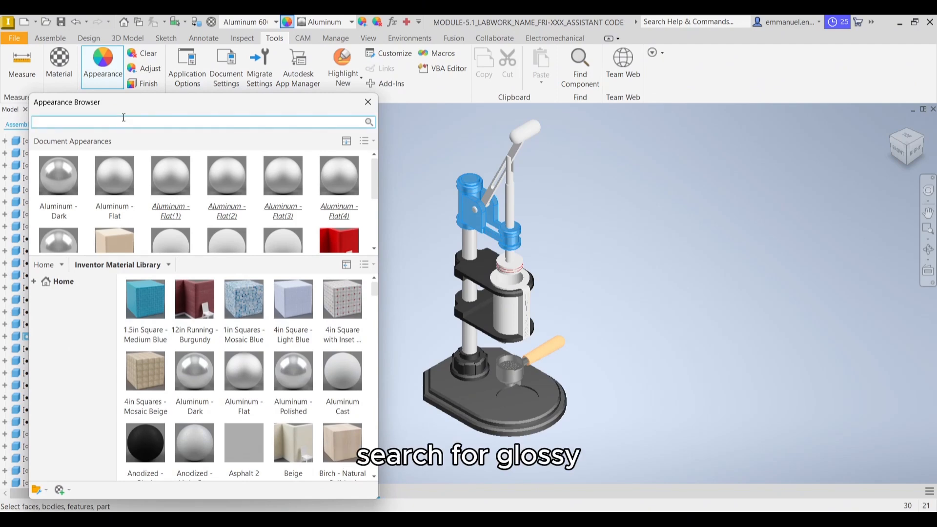
{"action": "type", "text": "glossy"}
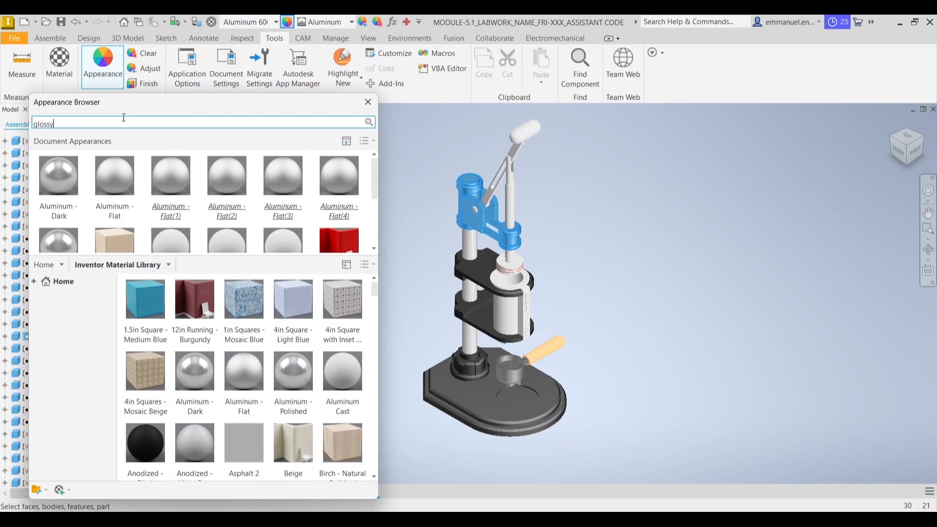
{"action": "key", "text": "Return"}
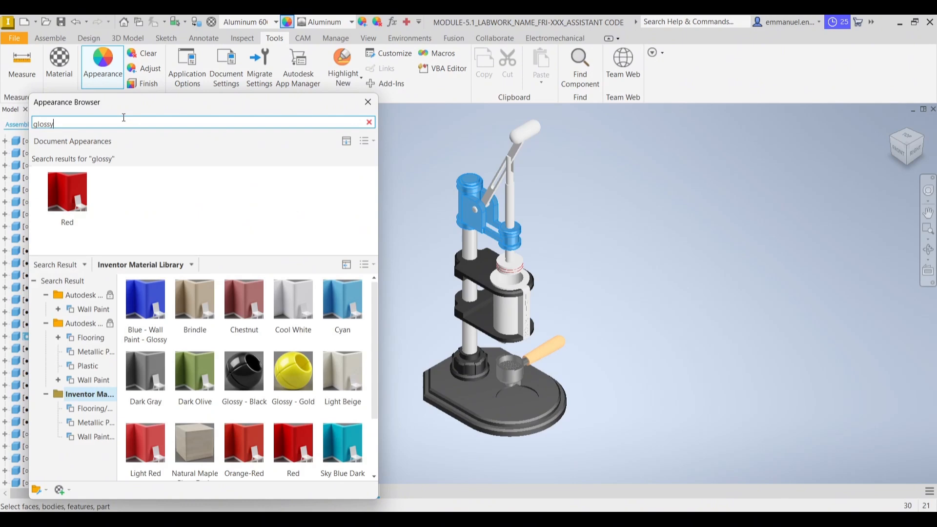
{"action": "left_click", "coordinate": [258, 377]}
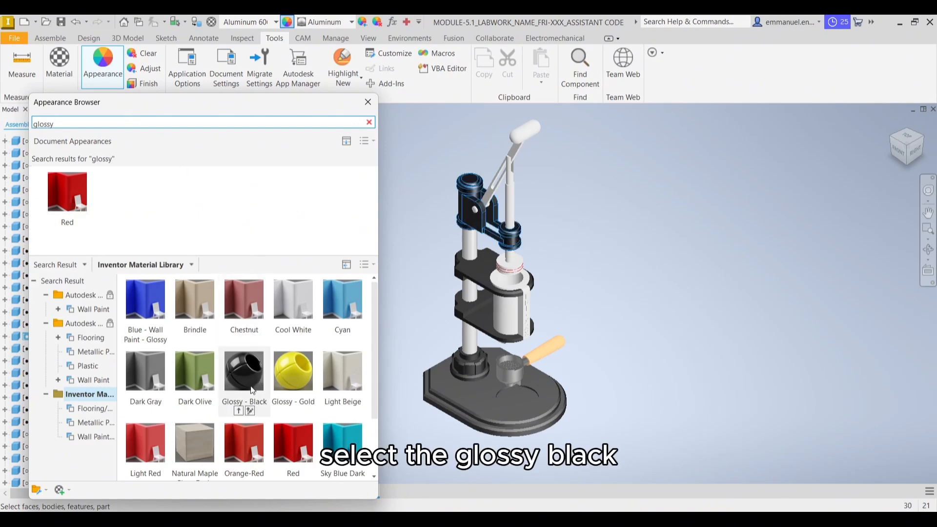
{"action": "left_click", "coordinate": [238, 410]}
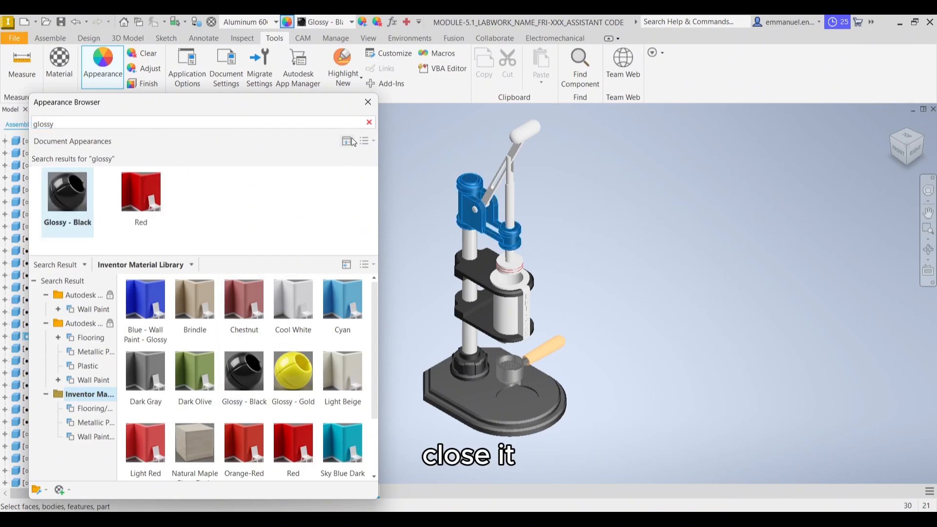
{"action": "left_click", "coordinate": [368, 102]}
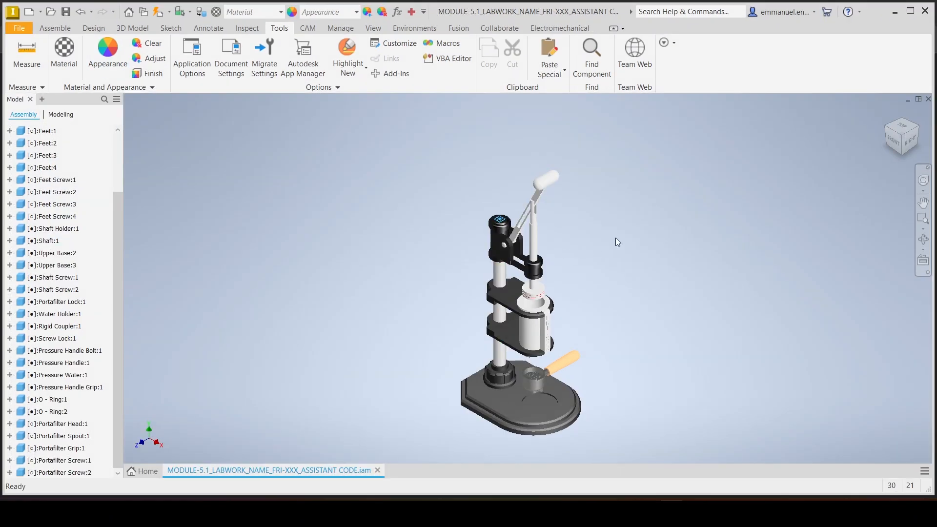
Search the materials for "Aluminum 6061" with the pressure handle selected
{"action": "left_click", "coordinate": [521, 230]}
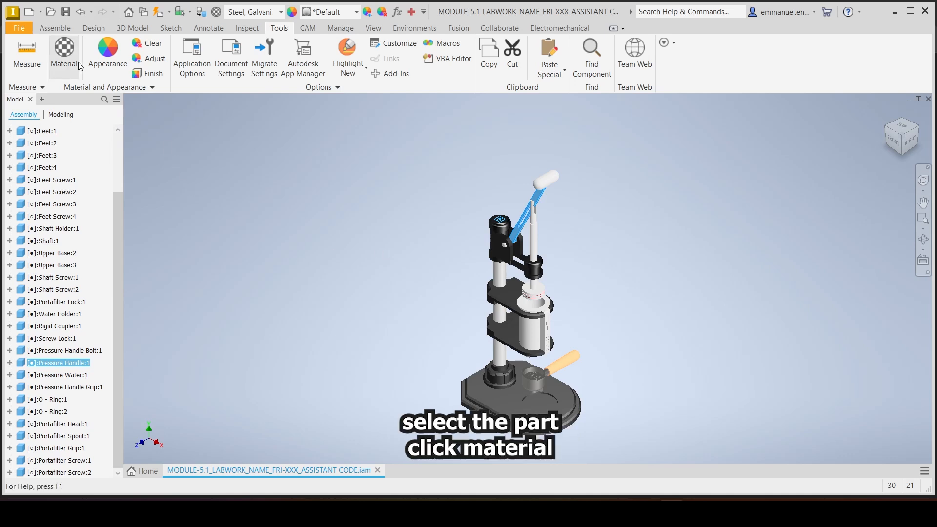
{"action": "left_click", "coordinate": [64, 54]}
{"action": "left_click", "coordinate": [190, 141]}
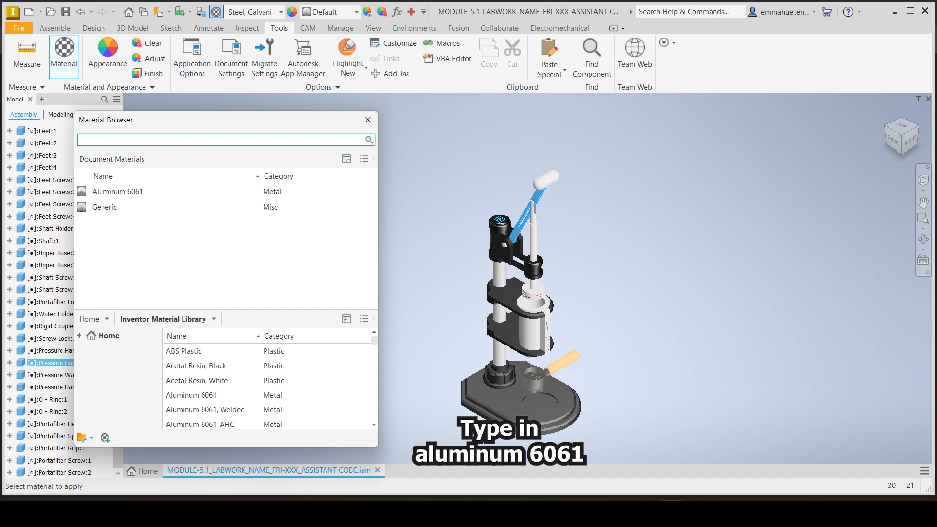
{"action": "type", "text": "Aluminu"}
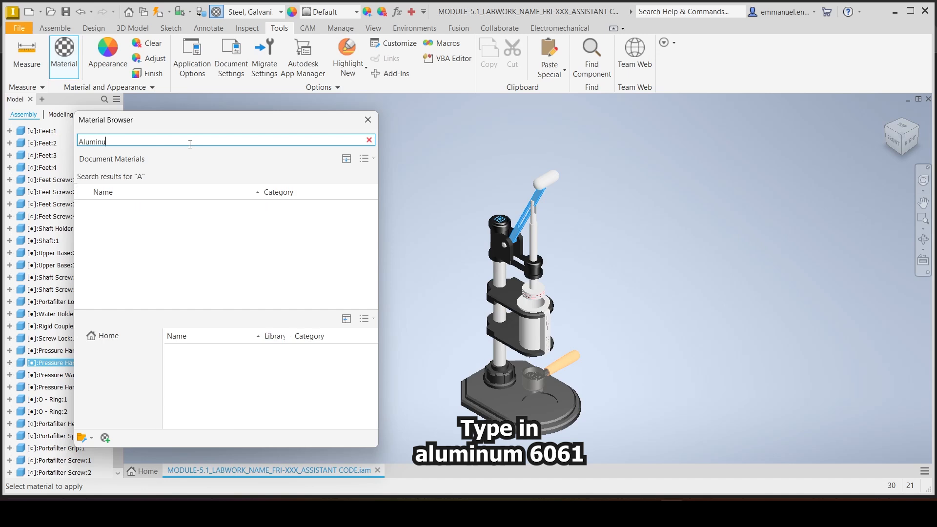
{"action": "type", "text": "m 6061"}
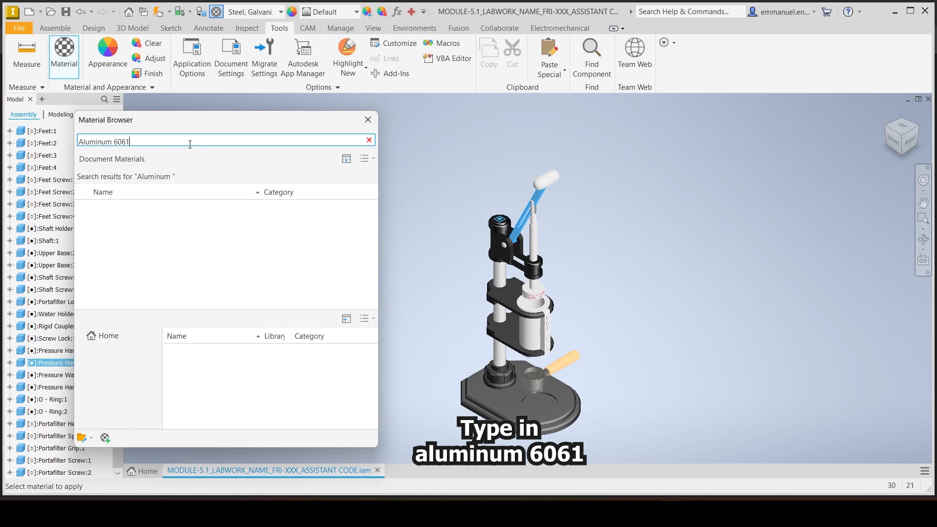
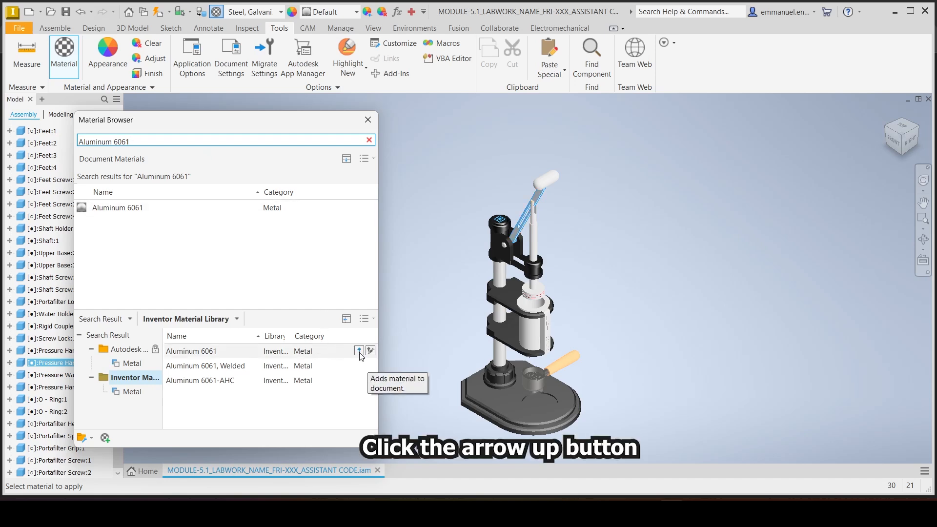
Assign Aluminum 6061 from the Inventor Material Library to the pressure handle, accepting the document's local copy
{"action": "left_click", "coordinate": [359, 351]}
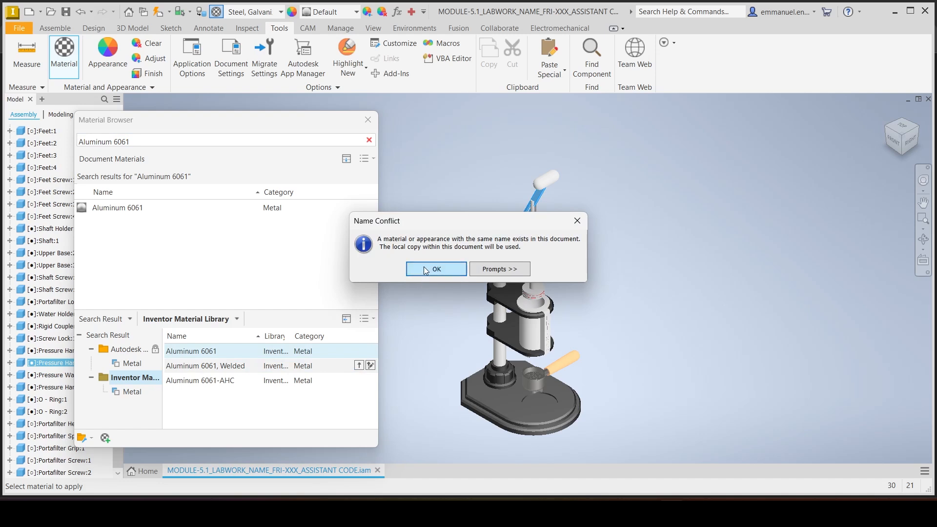
{"action": "left_click", "coordinate": [430, 272]}
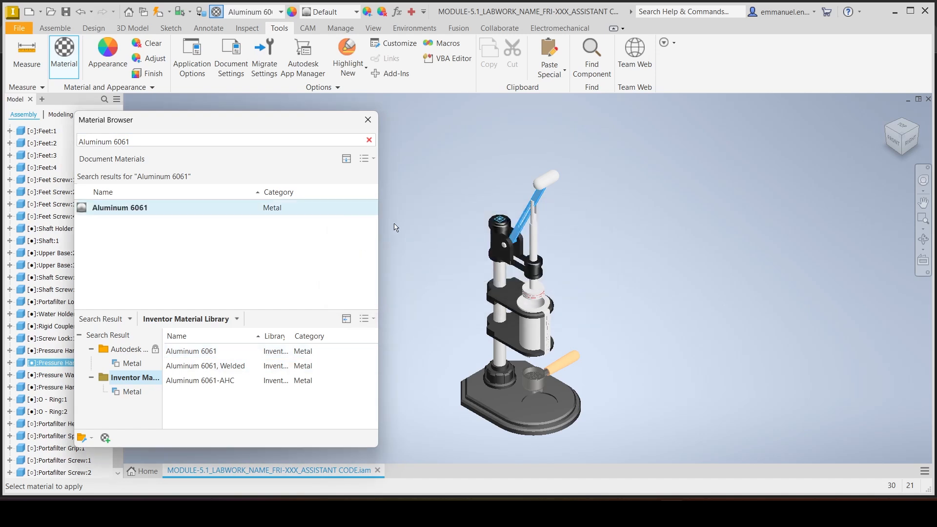
{"action": "left_click", "coordinate": [368, 120]}
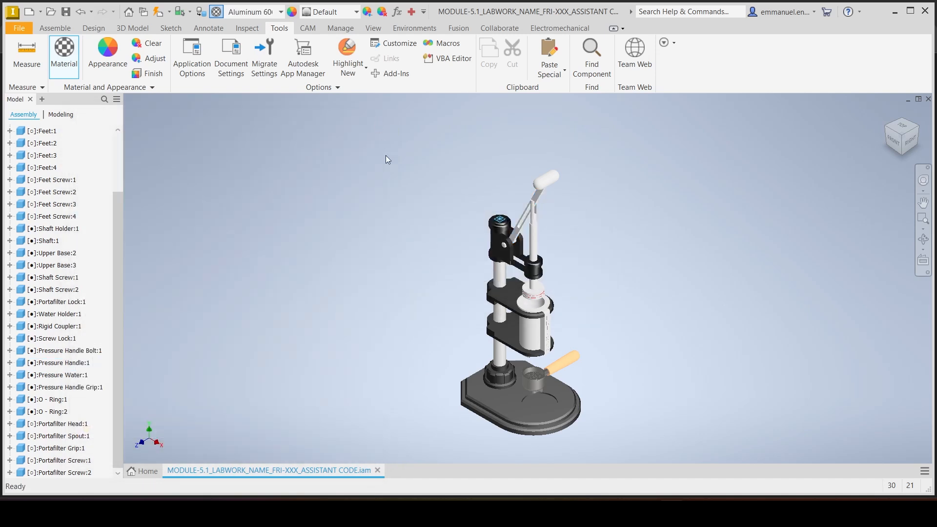
Search the appearances for "aluminum flat" and apply Aluminum - Flat from the Inventor Material Library to the pressure handle
{"action": "left_click", "coordinate": [523, 227]}
{"action": "left_click", "coordinate": [118, 70]}
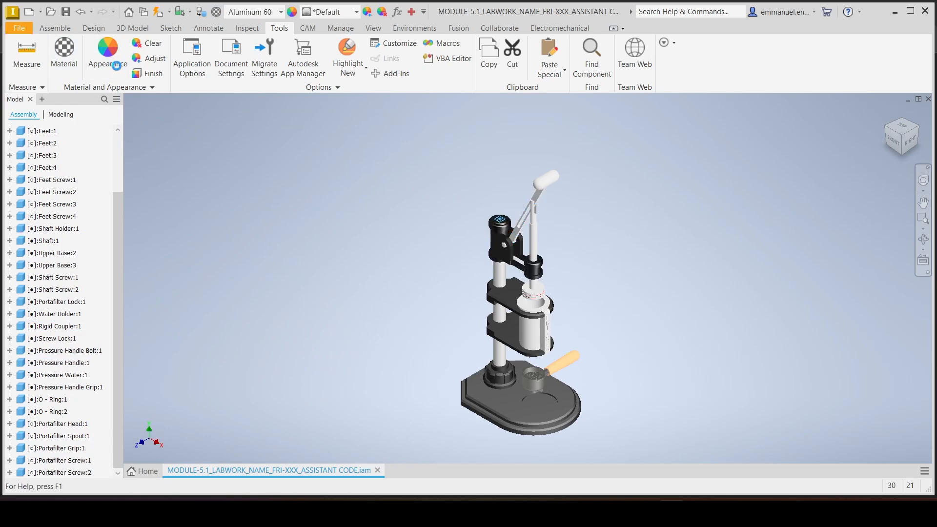
{"action": "left_click", "coordinate": [121, 87]}
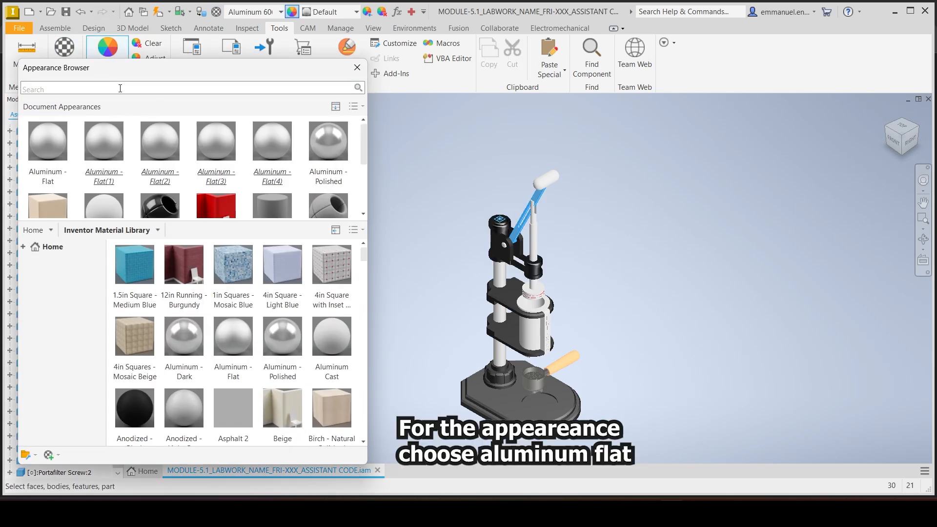
{"action": "type", "text": "alumniu"}
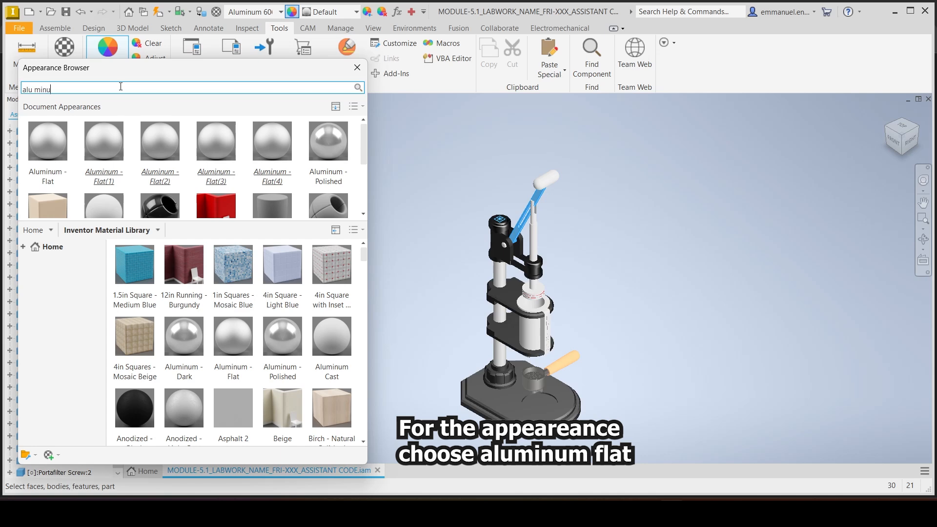
{"action": "key", "text": "BackSpace"}
{"action": "key", "text": "BackSpace"}
{"action": "key", "text": "BackSpace"}
{"action": "key", "text": "BackSpace"}
{"action": "type", "text": "minu"}
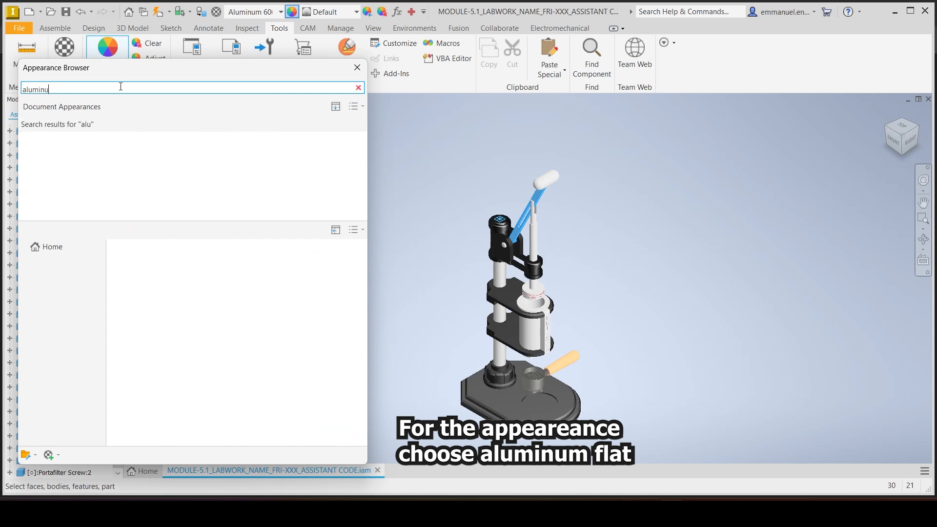
{"action": "type", "text": "m flat"}
{"action": "left_click", "coordinate": [144, 272]}
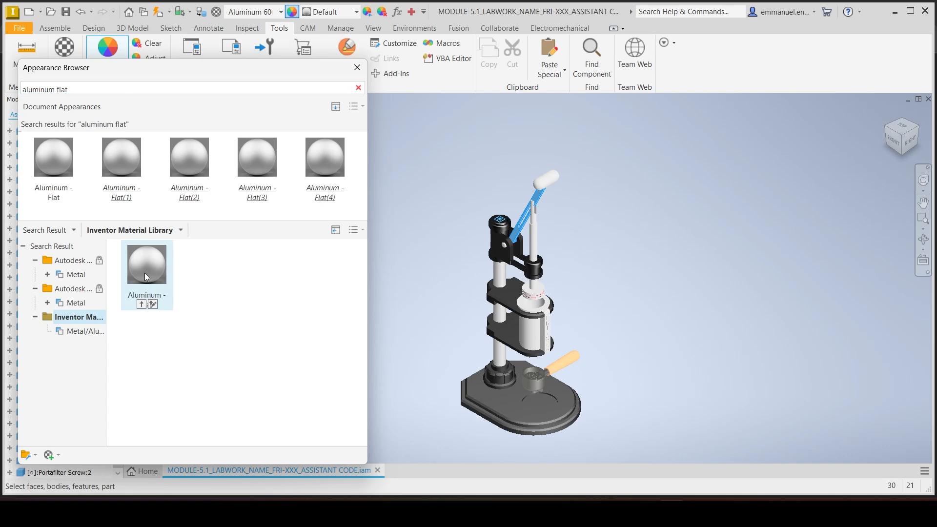
{"action": "left_click", "coordinate": [141, 304]}
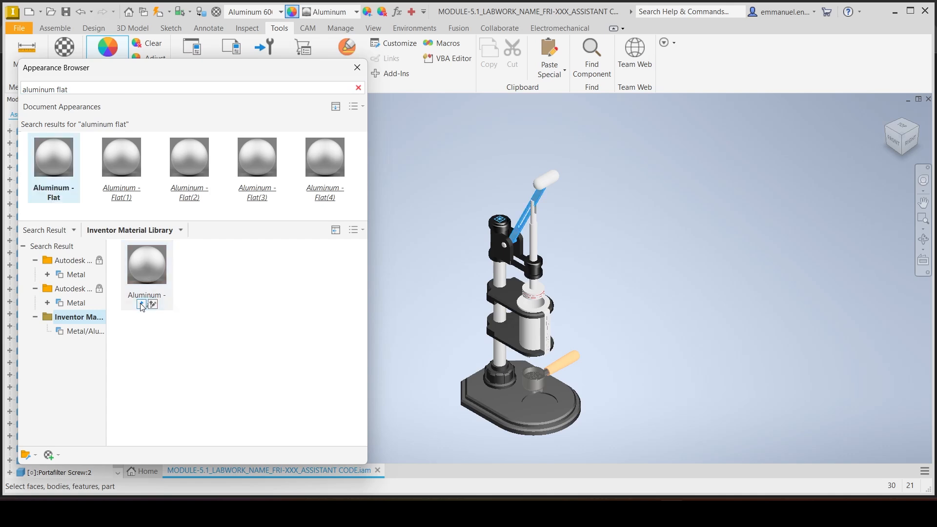
{"action": "left_click", "coordinate": [356, 68]}
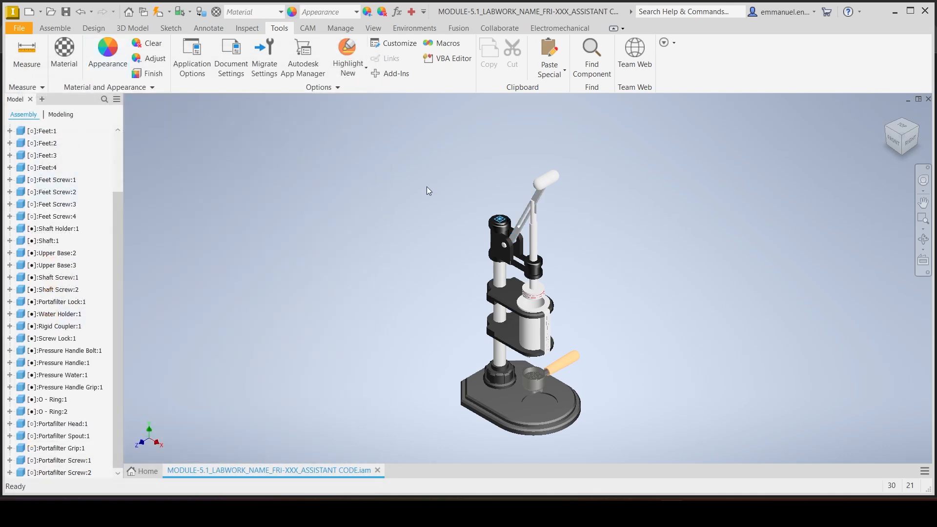
Adjust the pressure handle's appearance colour to RGB 255, 255, 255
{"action": "left_click", "coordinate": [518, 224]}
{"action": "left_click", "coordinate": [148, 60]}
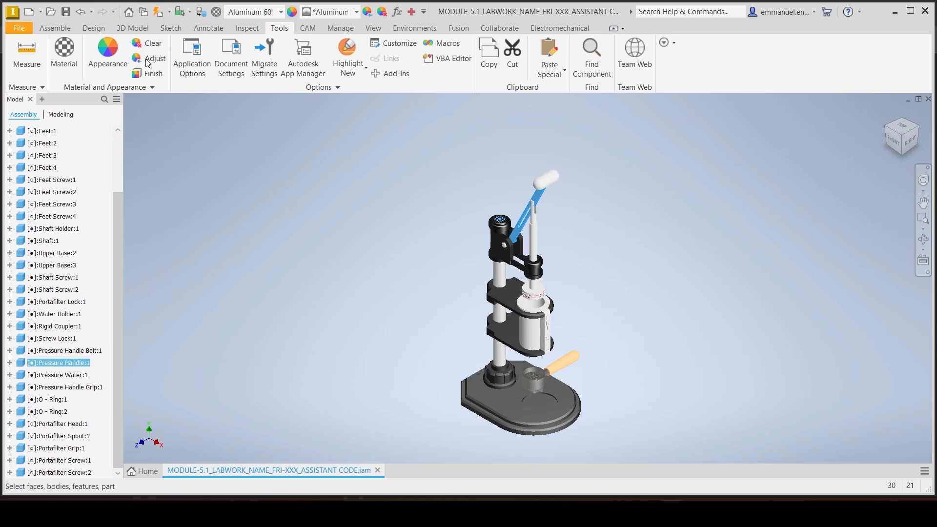
{"action": "double_click", "coordinate": [626, 133]}
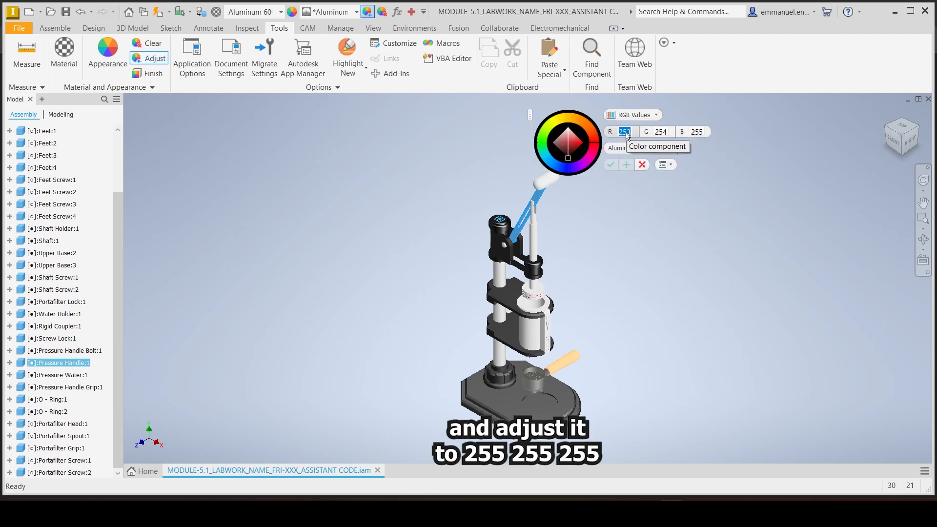
{"action": "type", "text": "255"}
{"action": "key", "text": "Tab"}
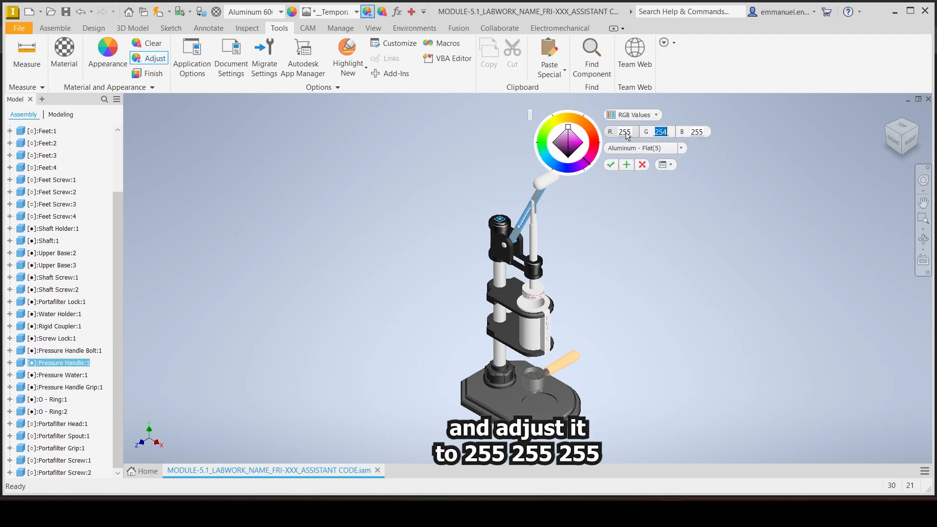
{"action": "type", "text": "25"}
{"action": "key", "text": "Tab"}
{"action": "type", "text": "25"}
{"action": "left_click", "coordinate": [611, 165]}
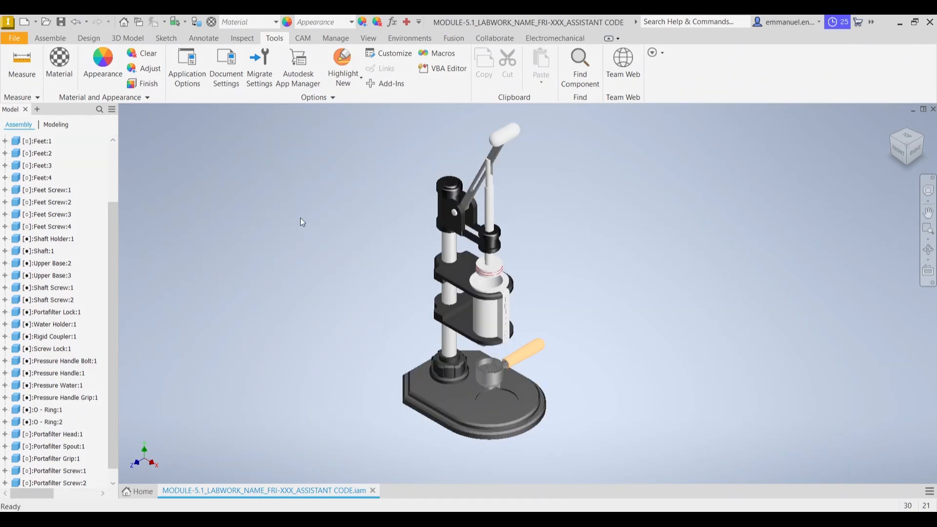
Search the materials for "wood" and assign Wood (Oak) from the Inventor Material Library to the pressure handle grip
{"action": "left_click", "coordinate": [505, 134]}
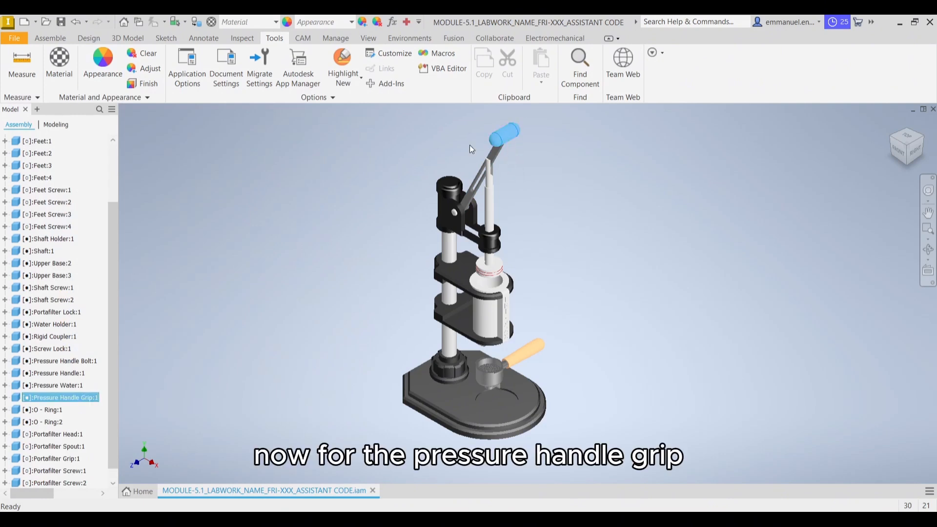
{"action": "left_click", "coordinate": [56, 78]}
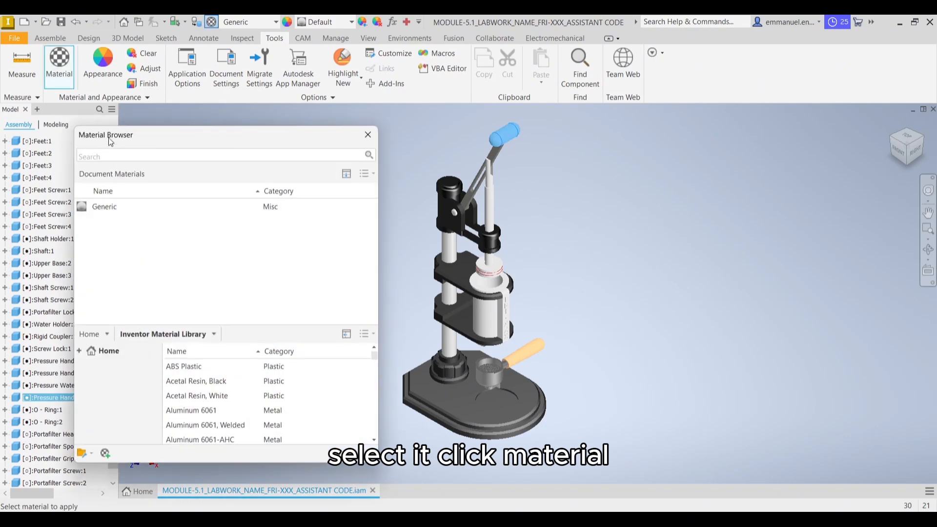
{"action": "type", "text": "wood"}
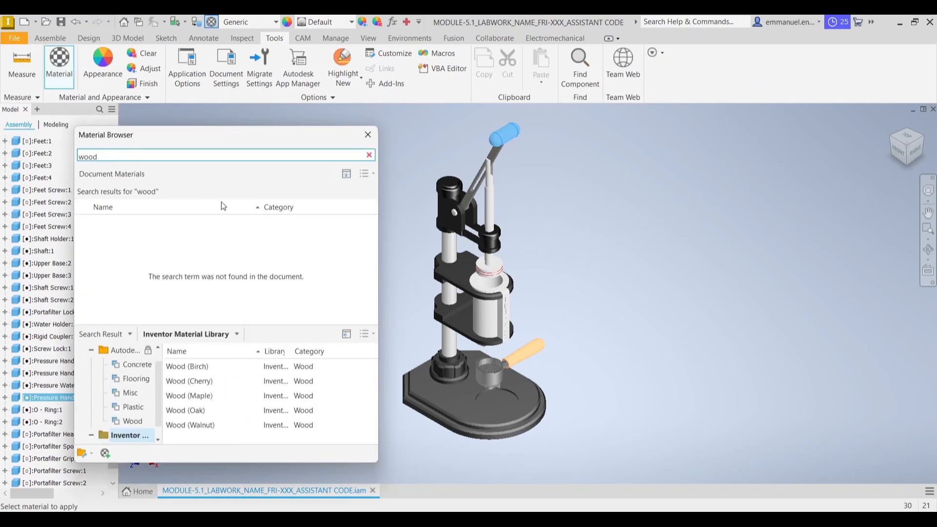
{"action": "left_click", "coordinate": [358, 410]}
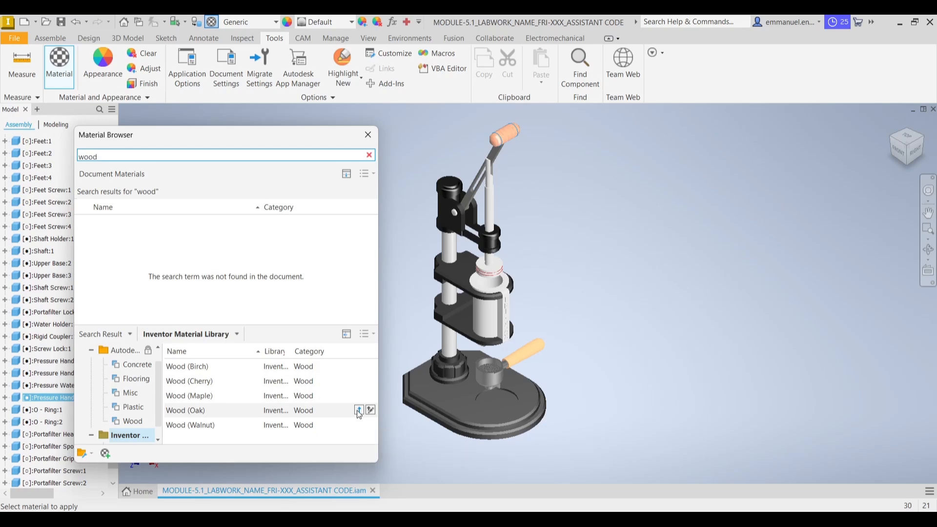
{"action": "left_click", "coordinate": [368, 134]}
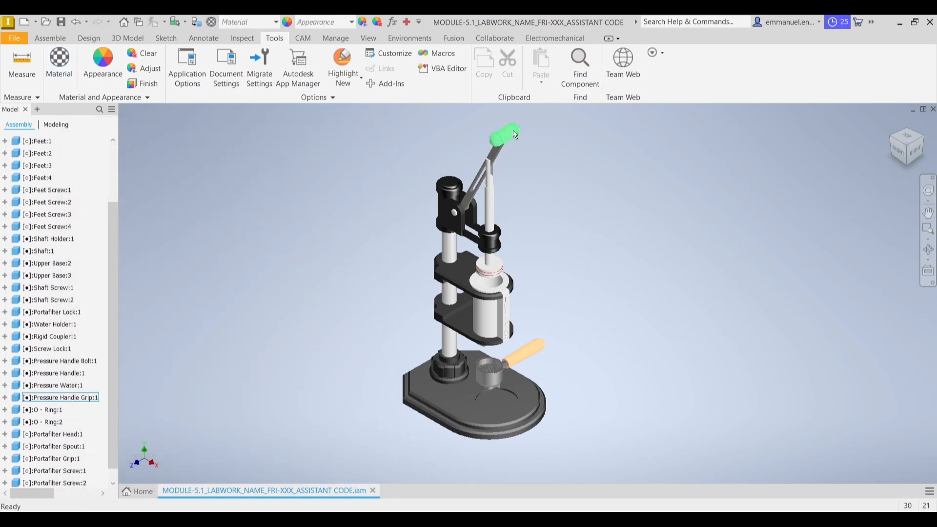
Search the appearances for "cherry natural" and apply the Cherry - Natural Low finish from the Inventor Material Library to the pressure handle grip
{"action": "left_click", "coordinate": [516, 138]}
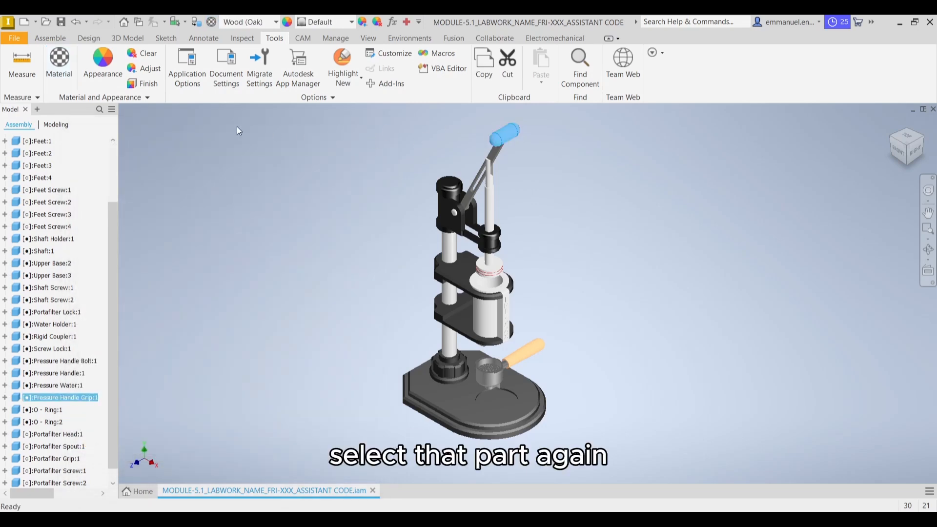
{"action": "left_click", "coordinate": [112, 73]}
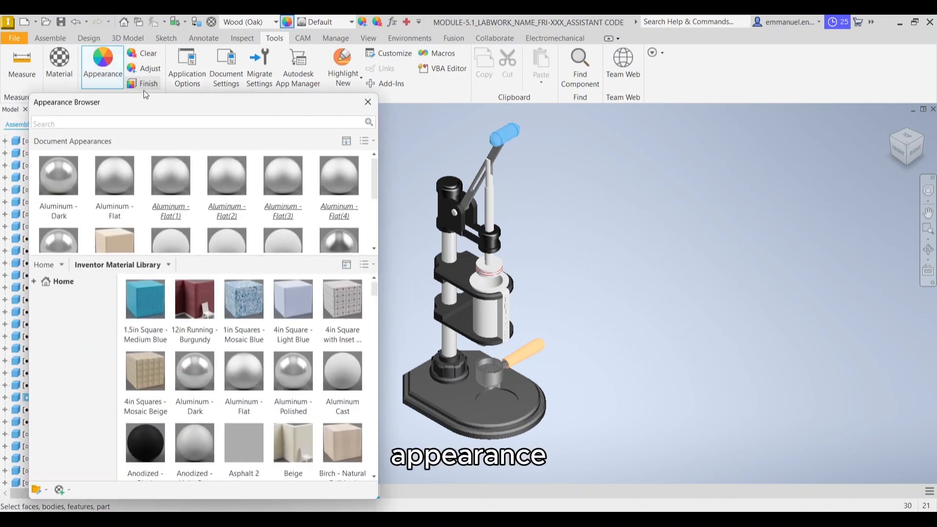
{"action": "left_click", "coordinate": [146, 124]}
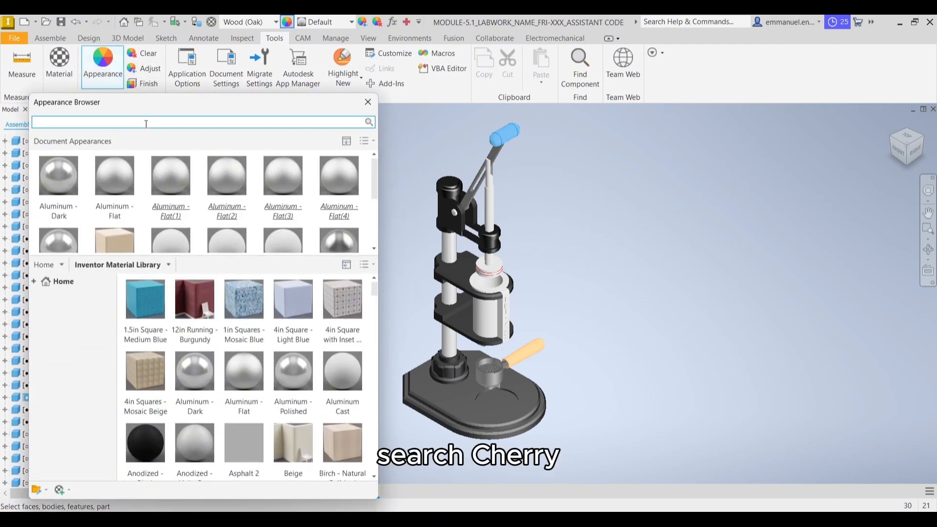
{"action": "type", "text": "cher"}
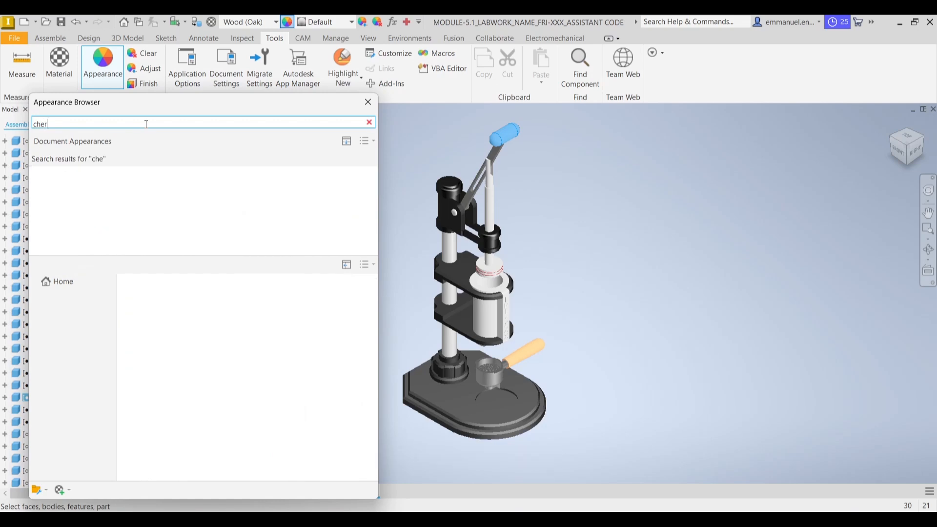
{"action": "type", "text": "ry natural"}
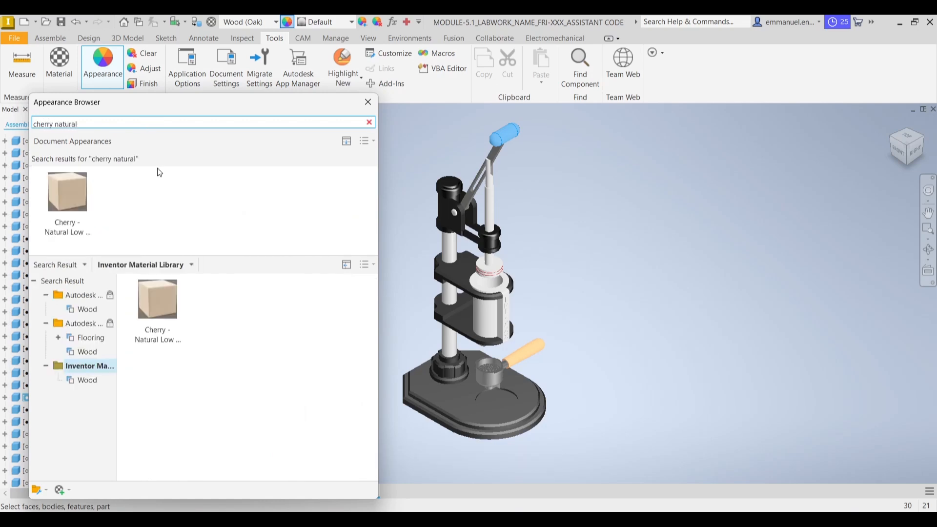
{"action": "mouse_move", "coordinate": [169, 332]}
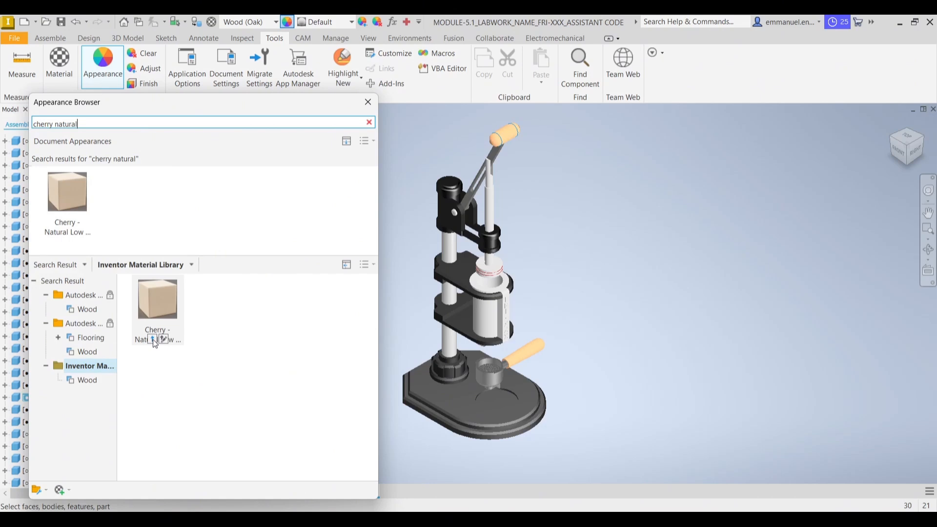
{"action": "left_click", "coordinate": [153, 339]}
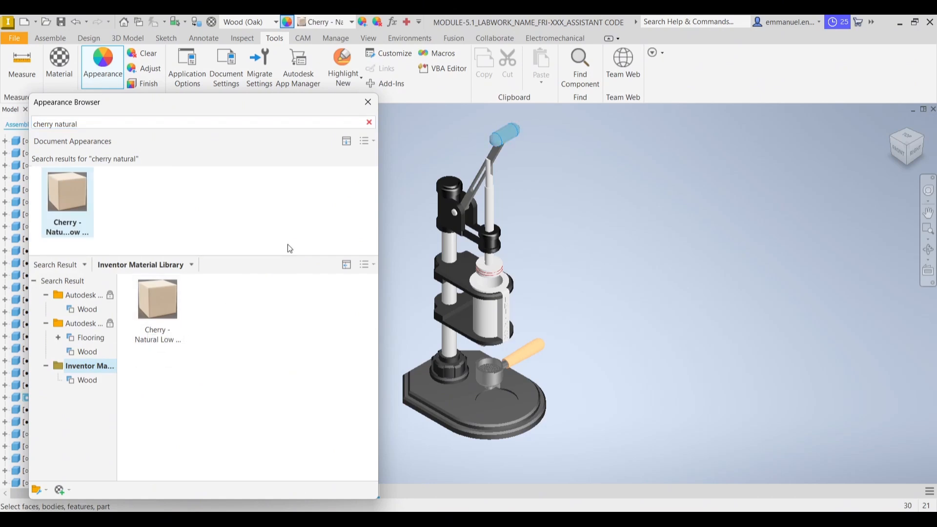
{"action": "left_click", "coordinate": [369, 108]}
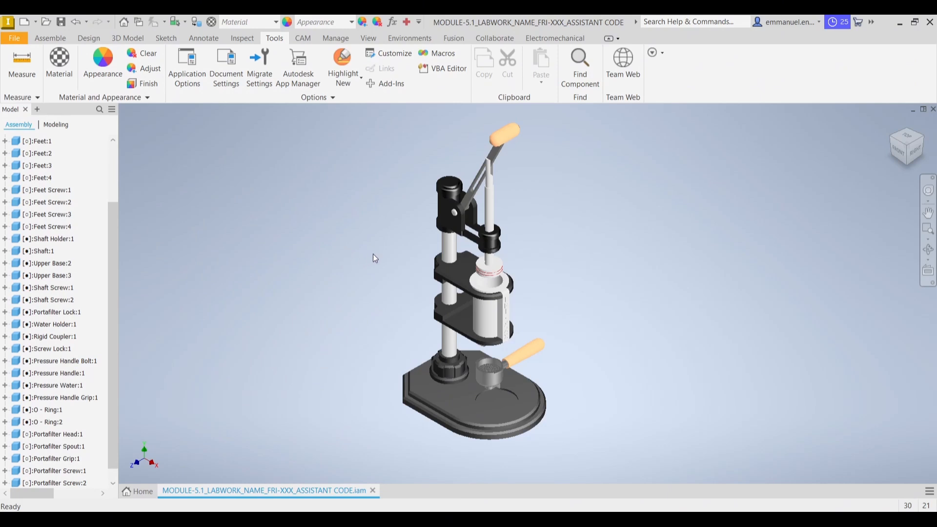
Search the materials for "stainless steel" and assign Stainless Steel from the Inventor Material Library to the Pressure Water plunger
{"action": "left_click", "coordinate": [491, 209]}
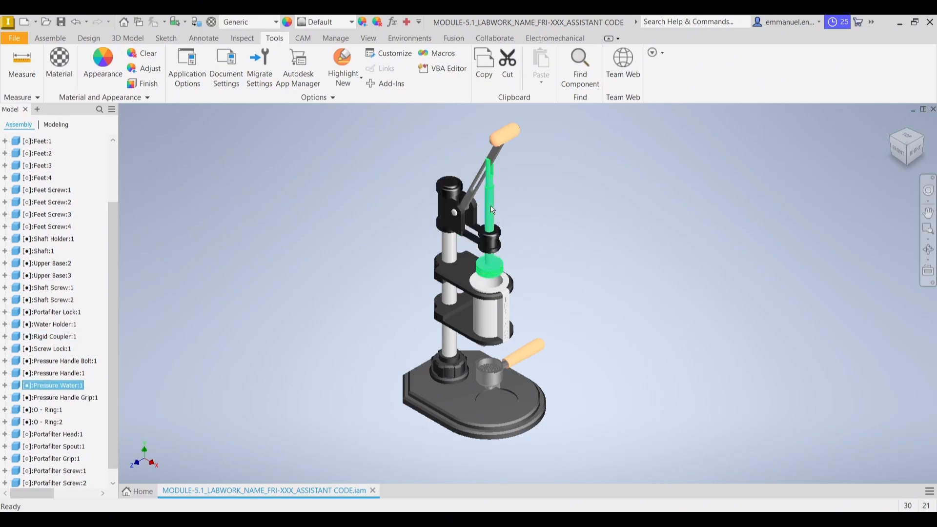
{"action": "left_click", "coordinate": [72, 72]}
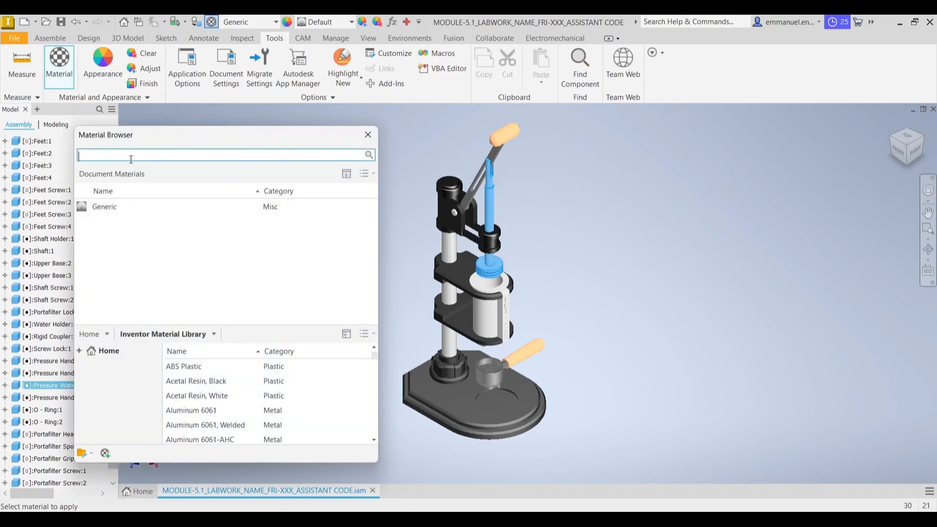
{"action": "type", "text": "sta"}
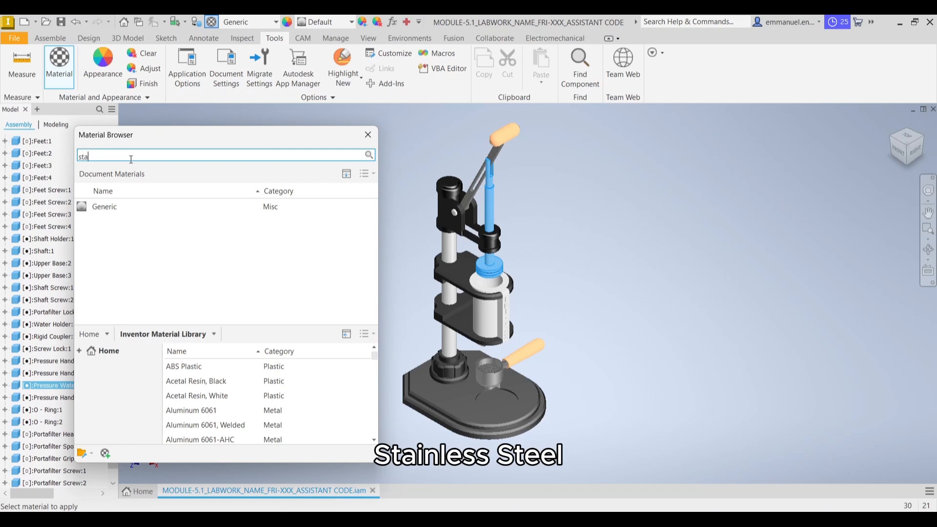
{"action": "type", "text": "inless s"}
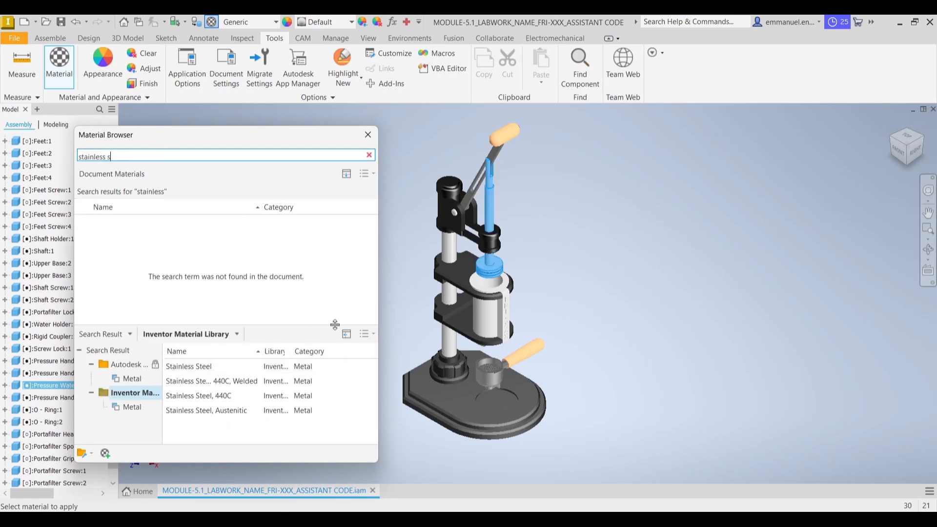
{"action": "type", "text": "teel"}
{"action": "mouse_move", "coordinate": [361, 367]}
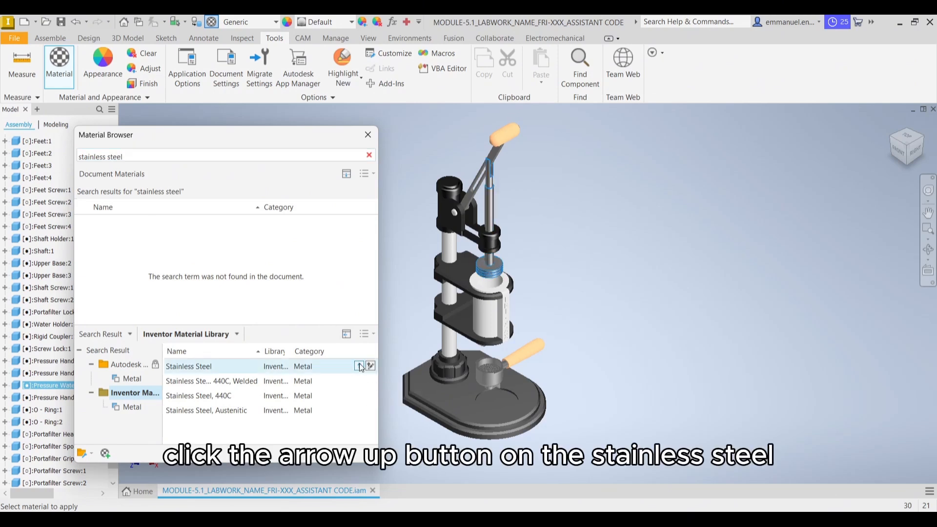
{"action": "left_click", "coordinate": [359, 366]}
{"action": "left_click", "coordinate": [367, 135]}
{"action": "left_click", "coordinate": [349, 154]}
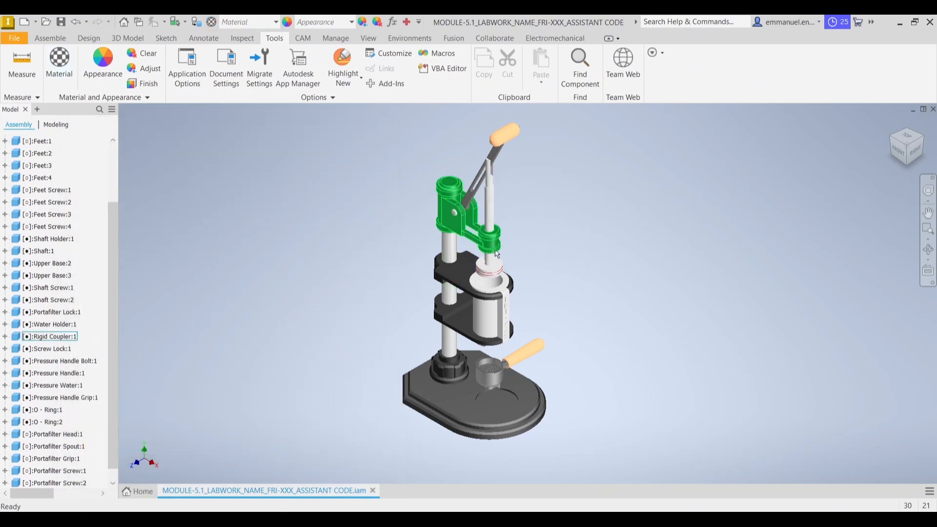
Search the appearances for "aluminum polished" and apply Aluminum - Polished from the Inventor Material Library to the Pressure Water plunger
{"action": "left_click", "coordinate": [494, 215]}
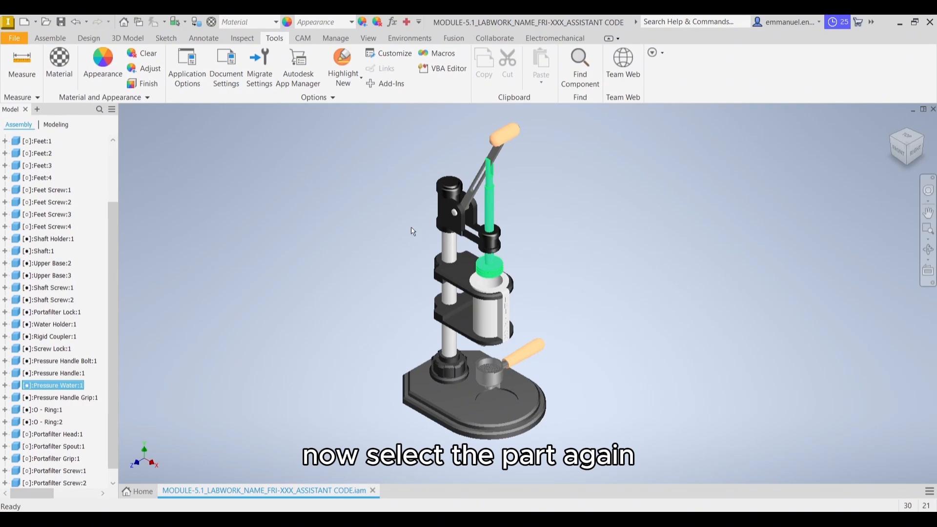
{"action": "left_click", "coordinate": [101, 73]}
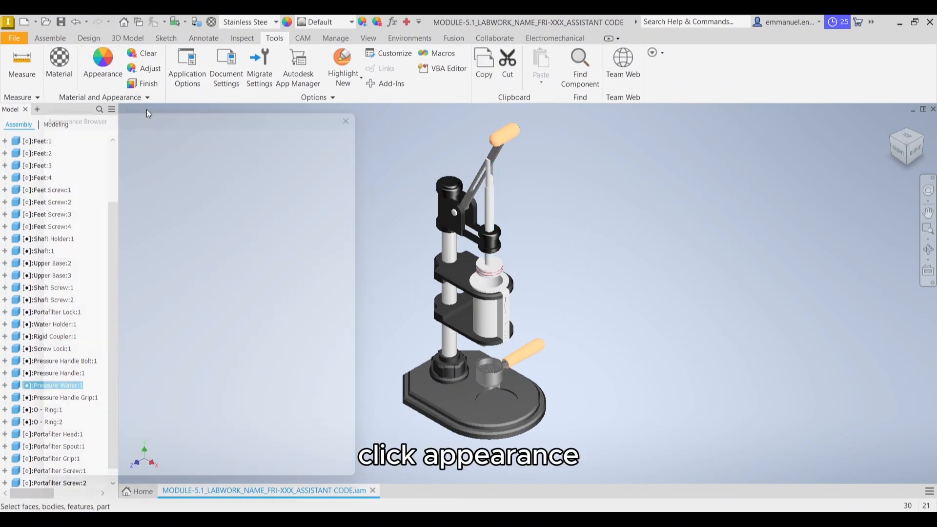
{"action": "left_click", "coordinate": [138, 122]}
{"action": "type", "text": "alu"}
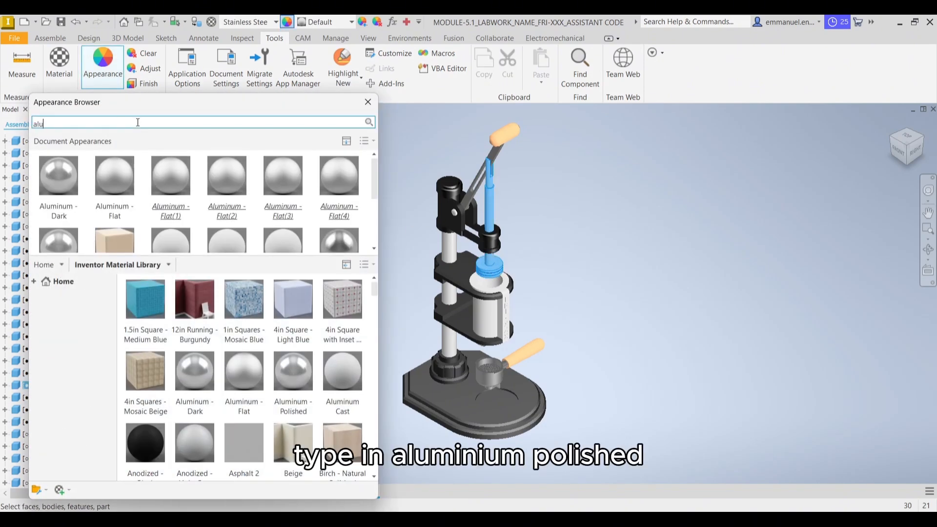
{"action": "type", "text": "minum polished"}
{"action": "key", "text": "Return"}
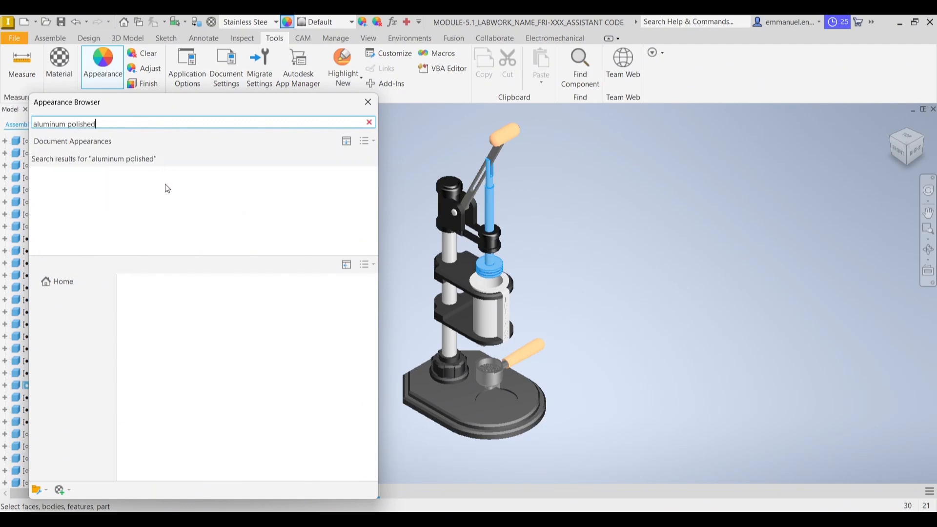
{"action": "left_click", "coordinate": [140, 338]}
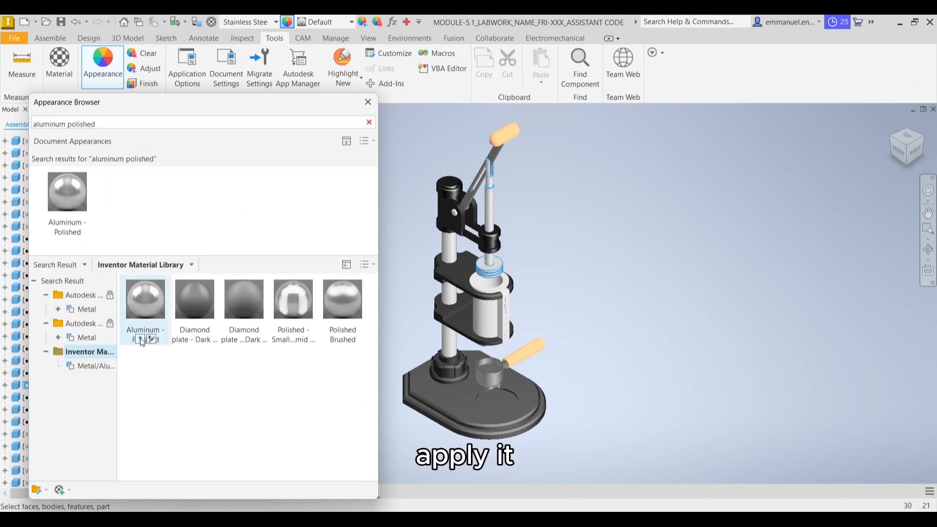
{"action": "left_click", "coordinate": [368, 102]}
{"action": "left_click", "coordinate": [324, 297]}
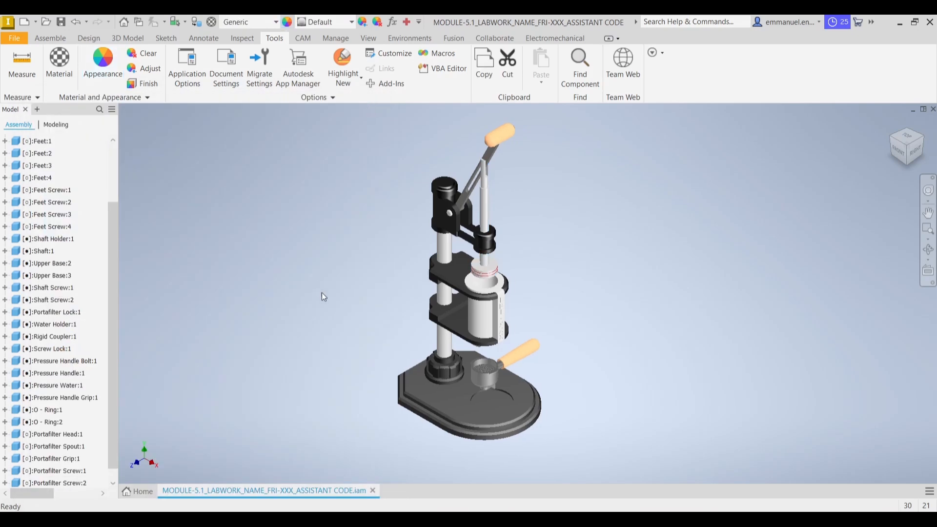
Search the materials for "aluminum 6061" and assign Aluminum 6061 from the Inventor Material Library to the water holder
{"action": "left_click", "coordinate": [507, 317]}
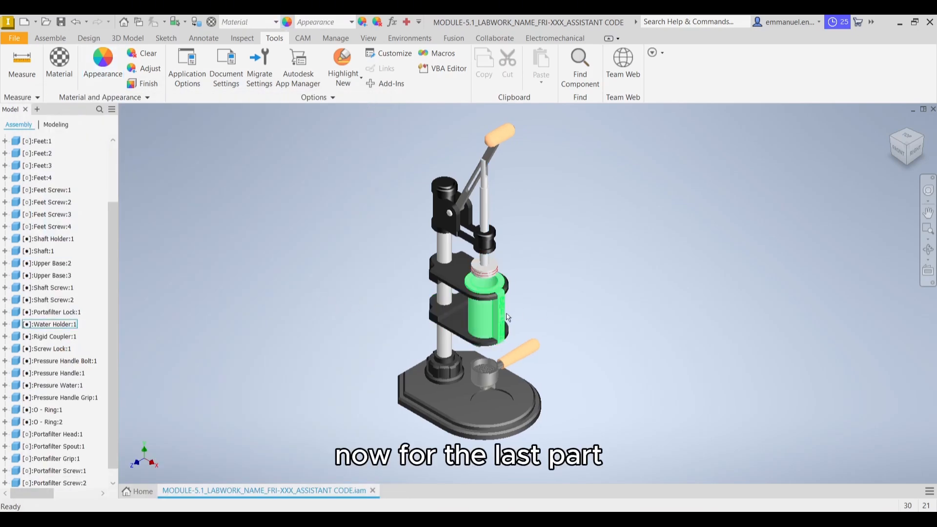
{"action": "left_click", "coordinate": [490, 317]}
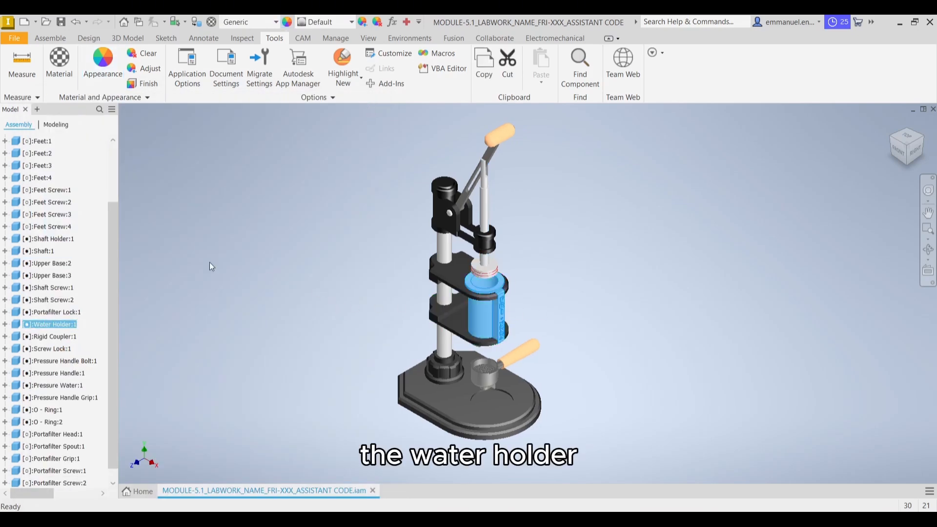
{"action": "left_click", "coordinate": [65, 74]}
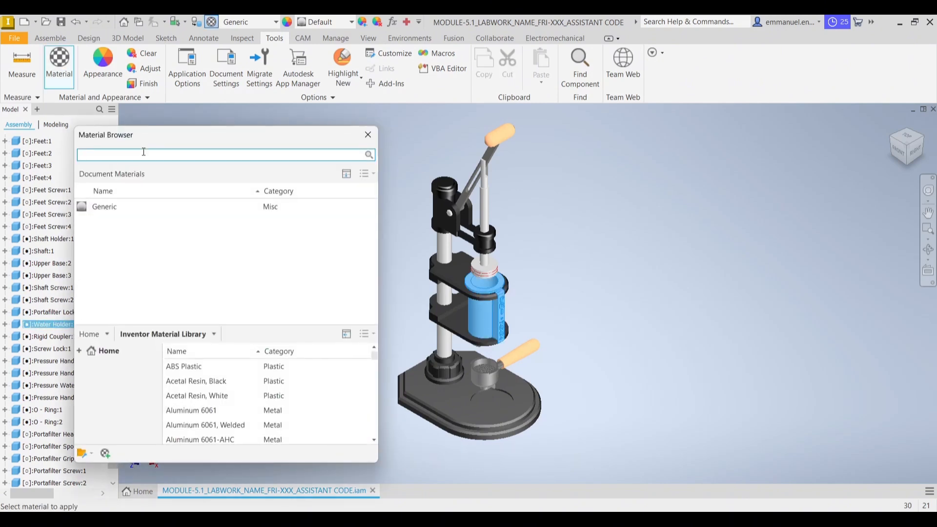
{"action": "type", "text": "aluminum"}
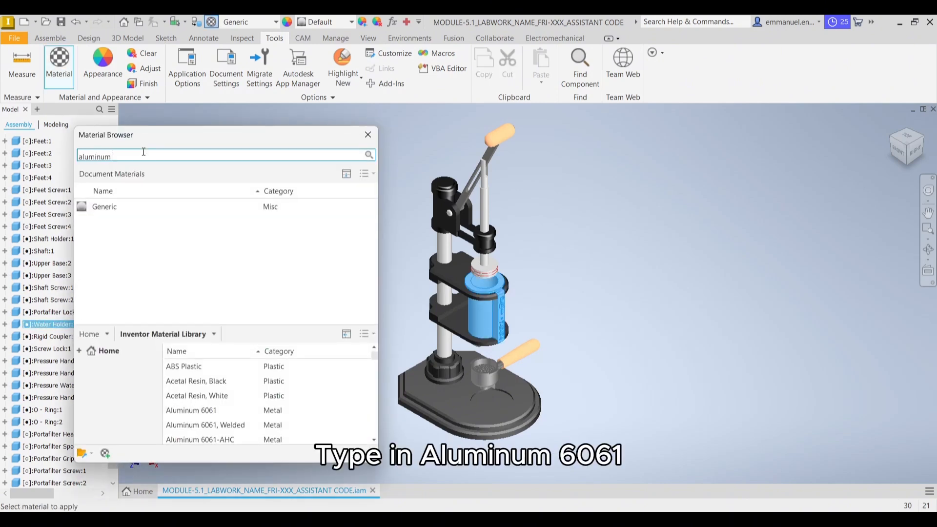
{"action": "type", "text": " 6061"}
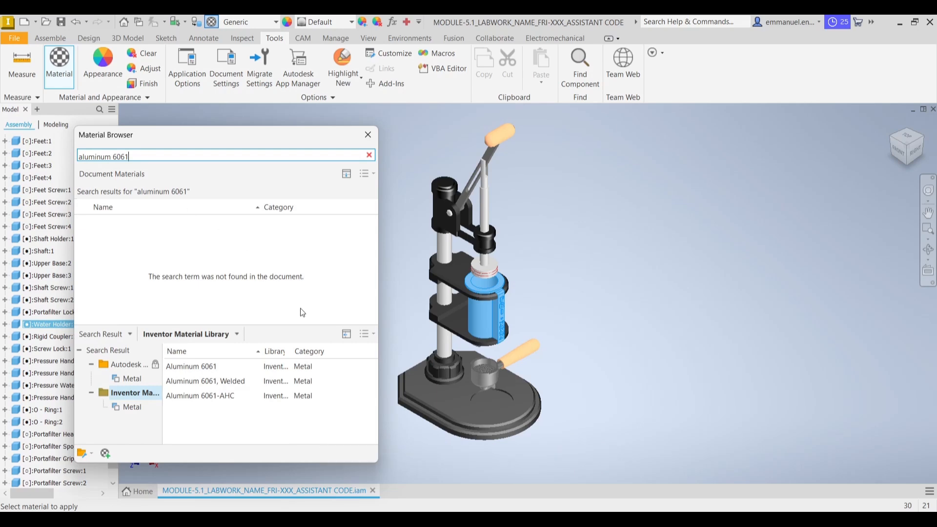
{"action": "mouse_move", "coordinate": [347, 369]}
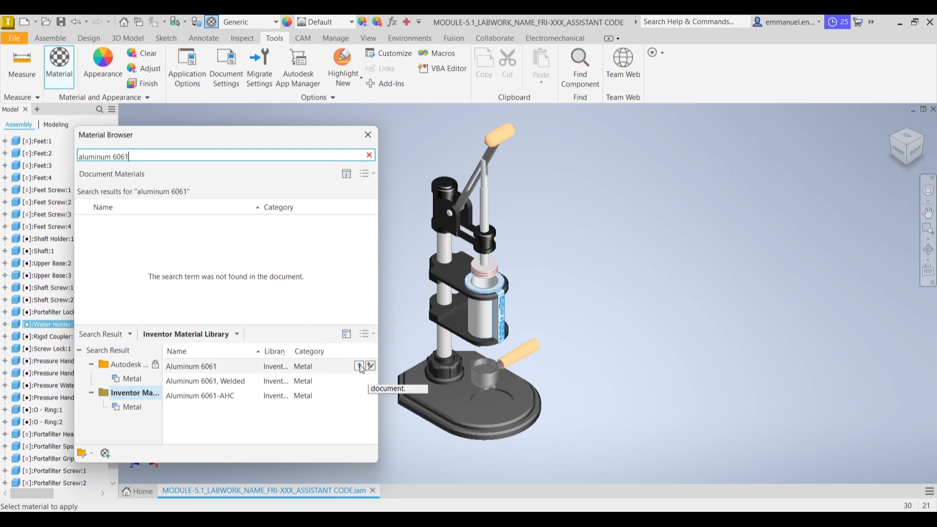
{"action": "left_click", "coordinate": [361, 369]}
{"action": "left_click", "coordinate": [368, 134]}
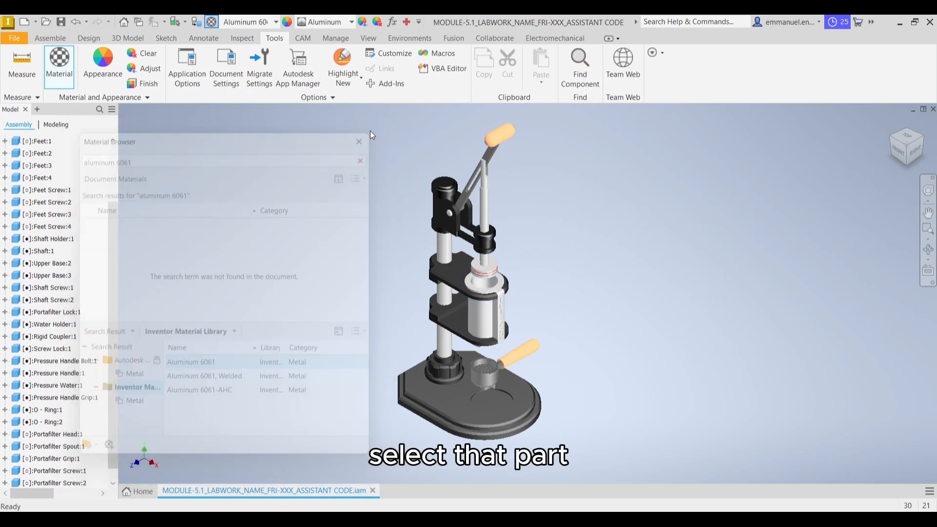
Adjust the water holder's appearance colour to RGB 190, 190, 190
{"action": "left_click", "coordinate": [490, 323]}
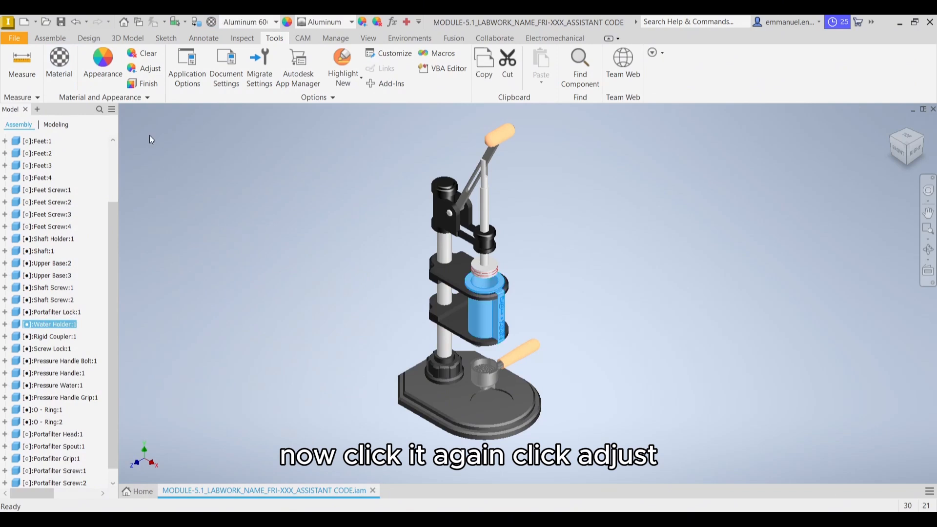
{"action": "left_click", "coordinate": [144, 70]}
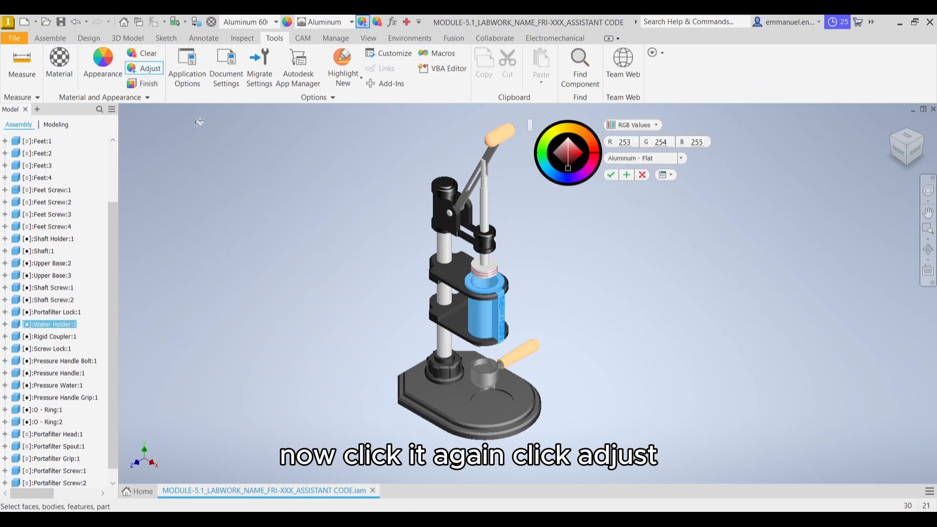
{"action": "double_click", "coordinate": [625, 142]}
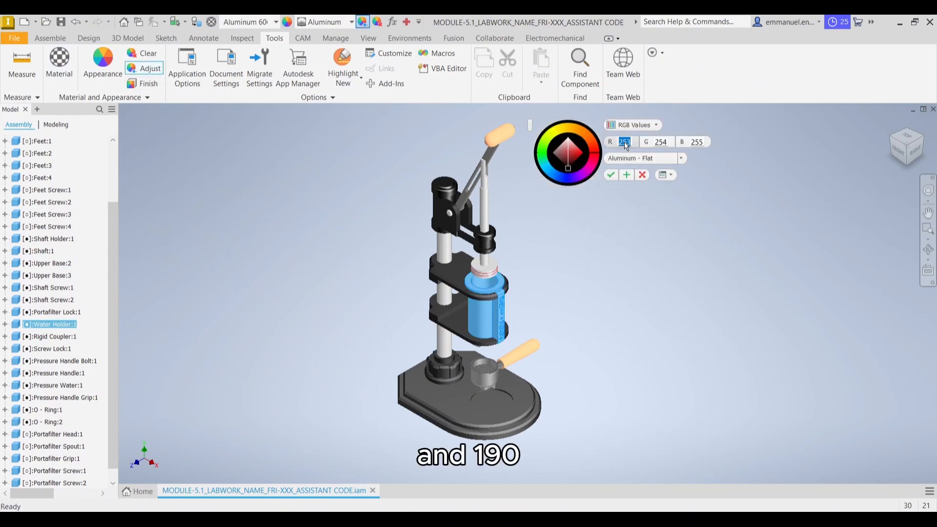
{"action": "type", "text": "190"}
{"action": "key", "text": "Tab"}
{"action": "type", "text": "190"}
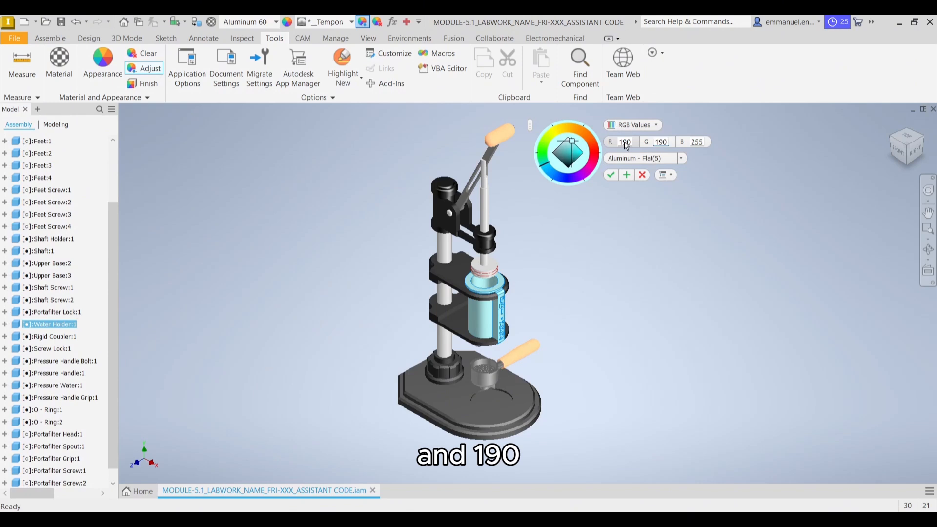
{"action": "key", "text": "Tab"}
{"action": "type", "text": "190"}
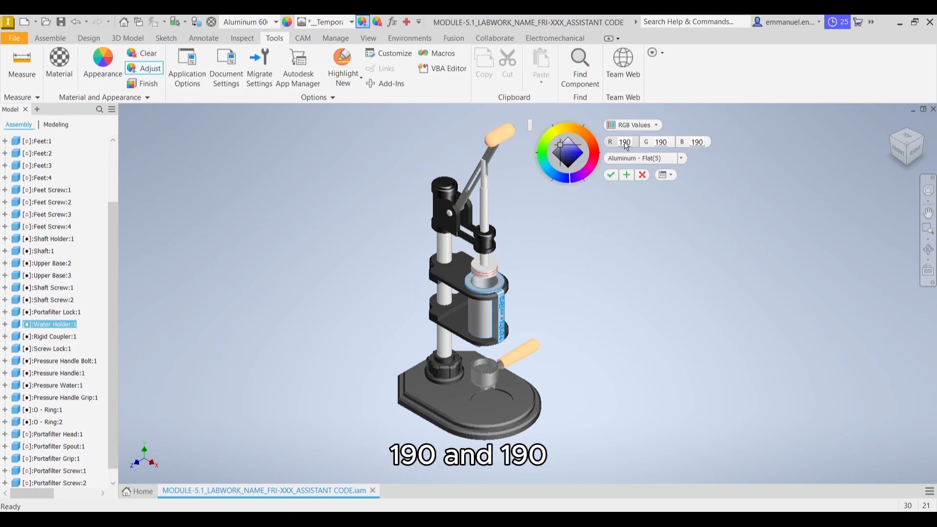
{"action": "left_click", "coordinate": [609, 175]}
Change the assembly's visual style to Realistic and turn on all shadows
{"action": "middle_click_drag", "start_coordinate": [590, 196], "coordinate": [607, 217]}
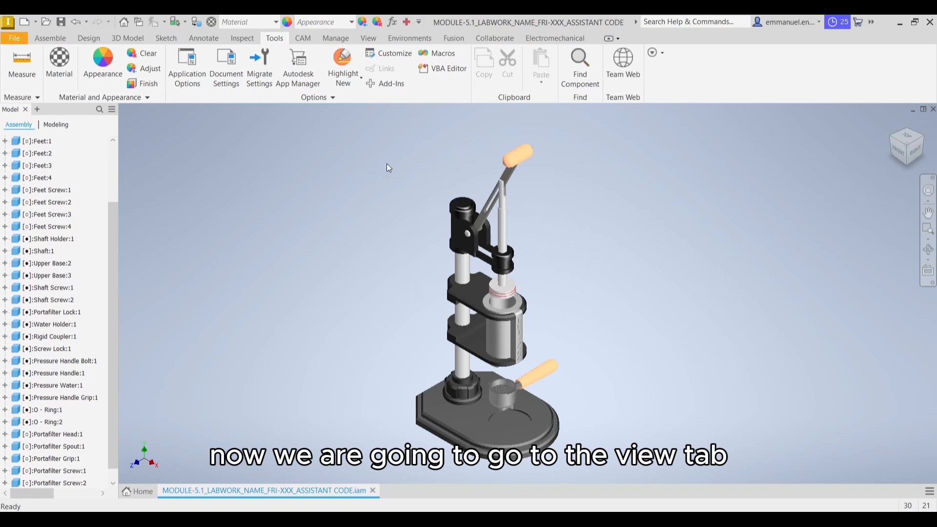
{"action": "left_click", "coordinate": [371, 39]}
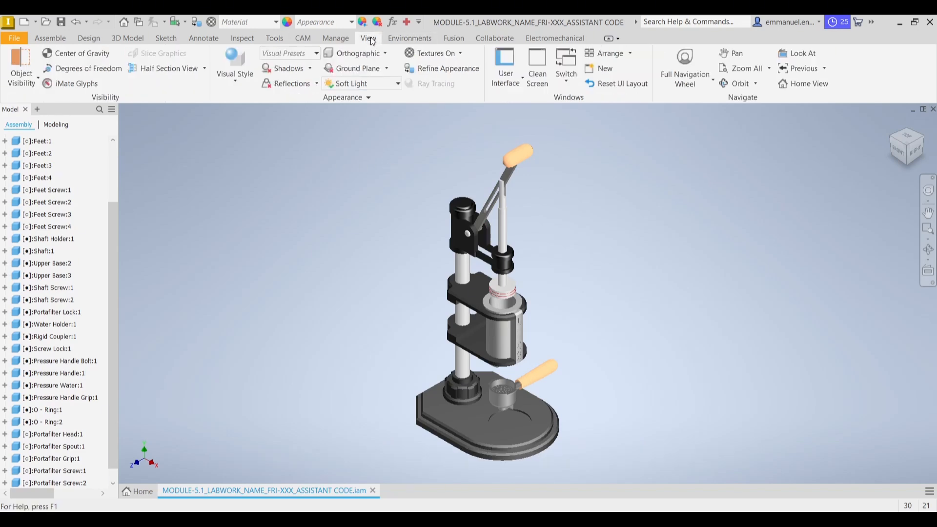
{"action": "left_click", "coordinate": [245, 81]}
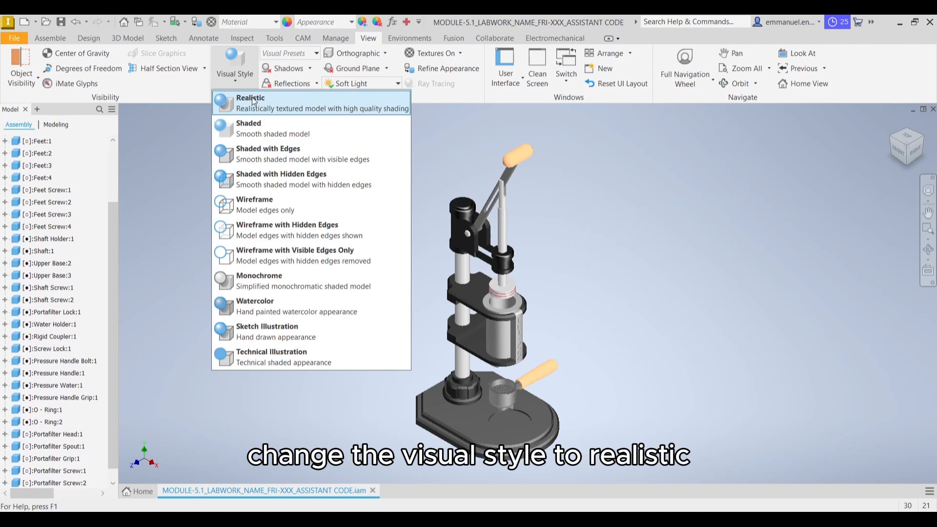
{"action": "left_click", "coordinate": [252, 98]}
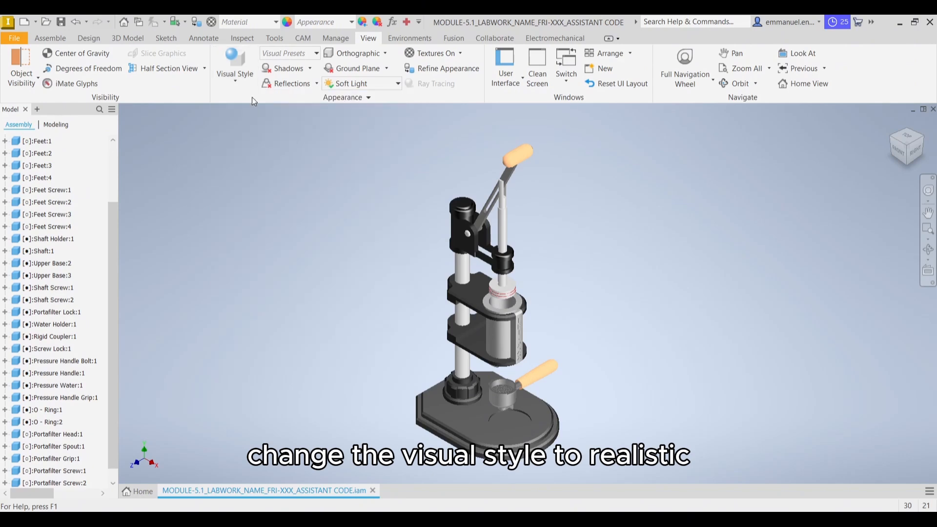
{"action": "left_click", "coordinate": [310, 69]}
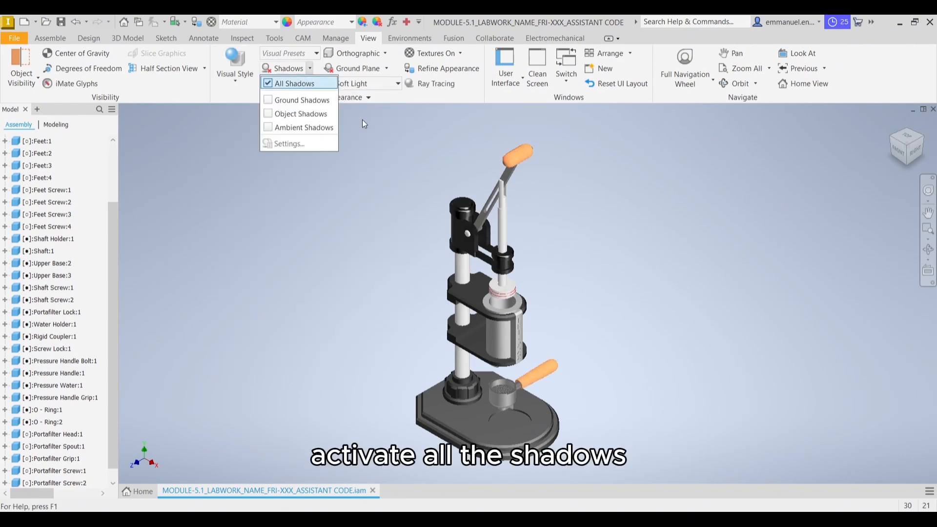
{"action": "left_click", "coordinate": [377, 123]}
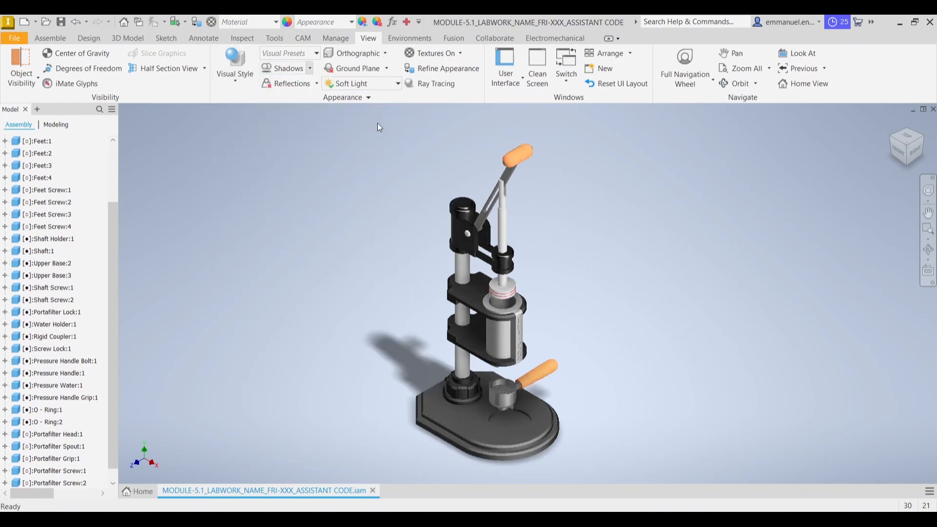
Turn on reflections and switch the view projection to Perspective
{"action": "left_click", "coordinate": [328, 85]}
{"action": "left_click", "coordinate": [315, 84]}
{"action": "left_click", "coordinate": [316, 84]}
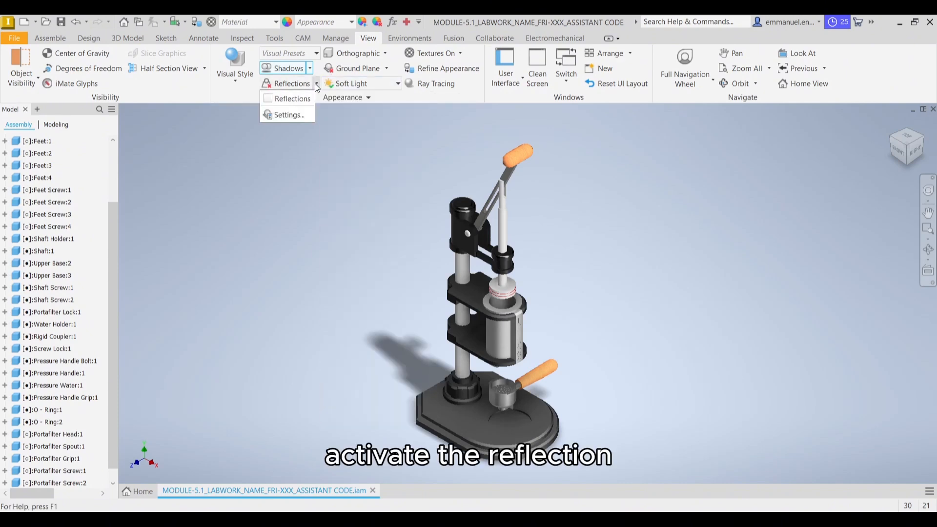
{"action": "left_click", "coordinate": [302, 99]}
{"action": "left_click", "coordinate": [384, 53]}
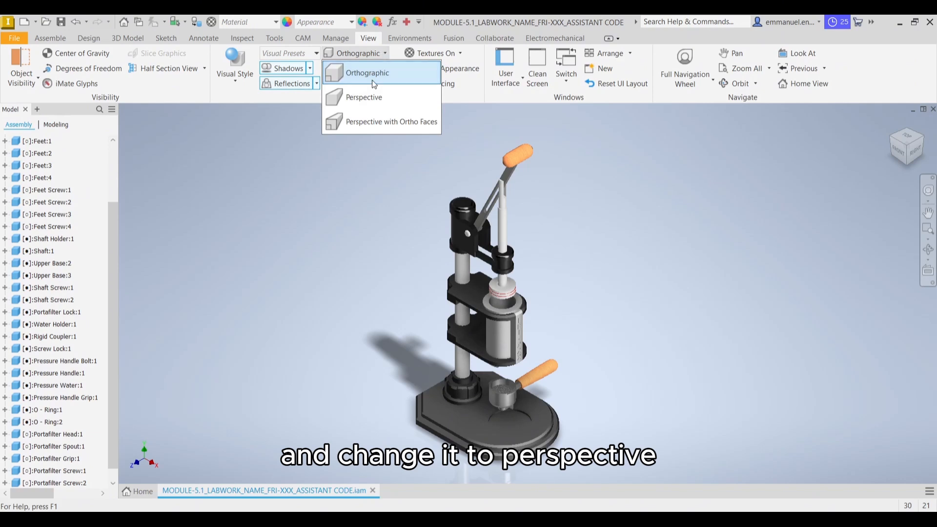
{"action": "left_click", "coordinate": [371, 94]}
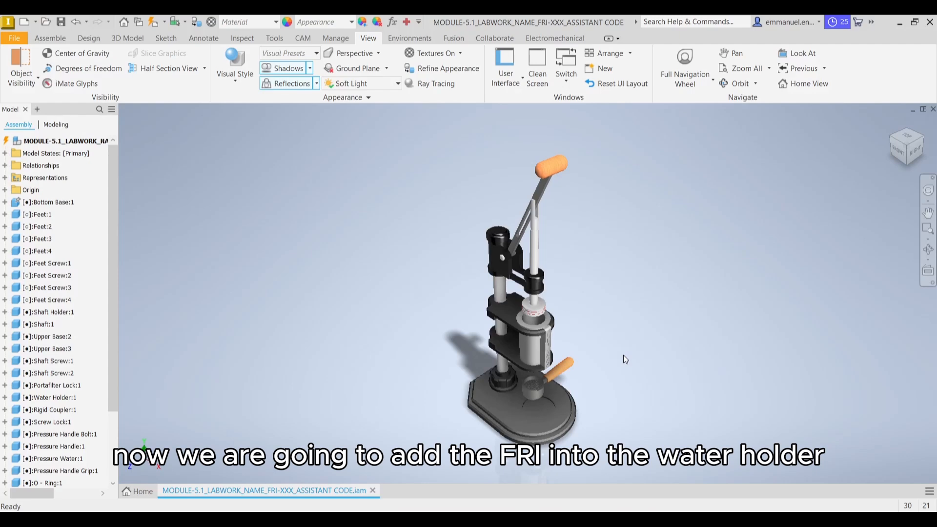
Open the water holder part from the assembly in its own document
{"action": "scroll", "coordinate": [612, 349], "scroll_direction": "up", "scroll_amount": 10}
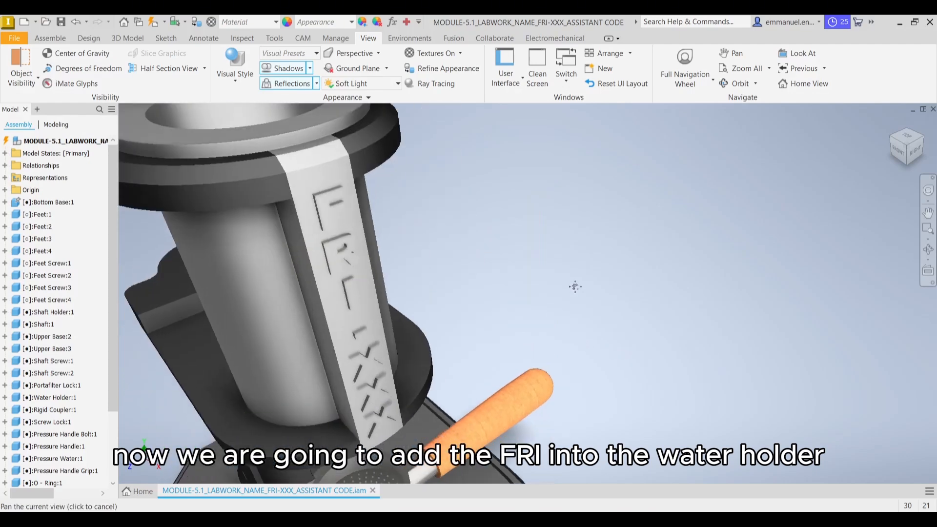
{"action": "middle_click_drag", "start_coordinate": [706, 264], "coordinate": [620, 262]}
{"action": "scroll", "coordinate": [693, 262], "scroll_direction": "down", "scroll_amount": 5}
{"action": "left_click", "coordinate": [527, 271]}
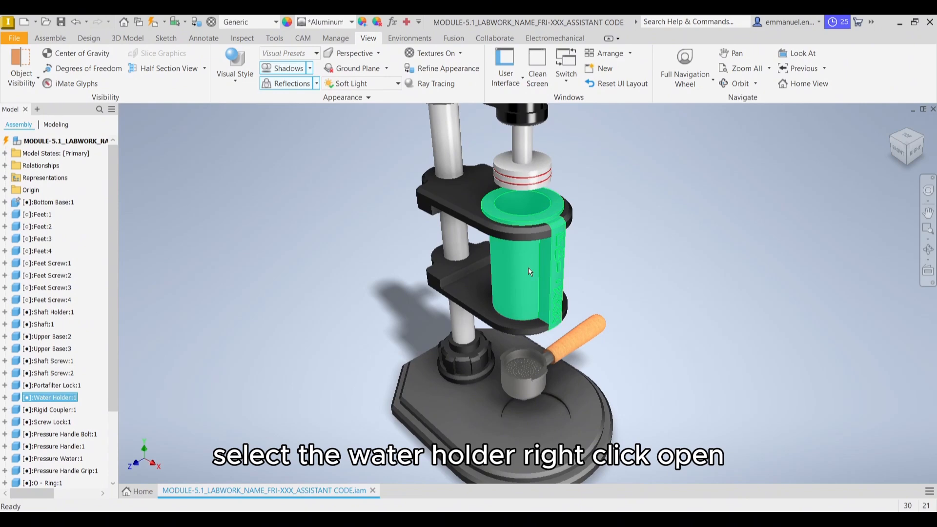
{"action": "right_click", "coordinate": [527, 270]}
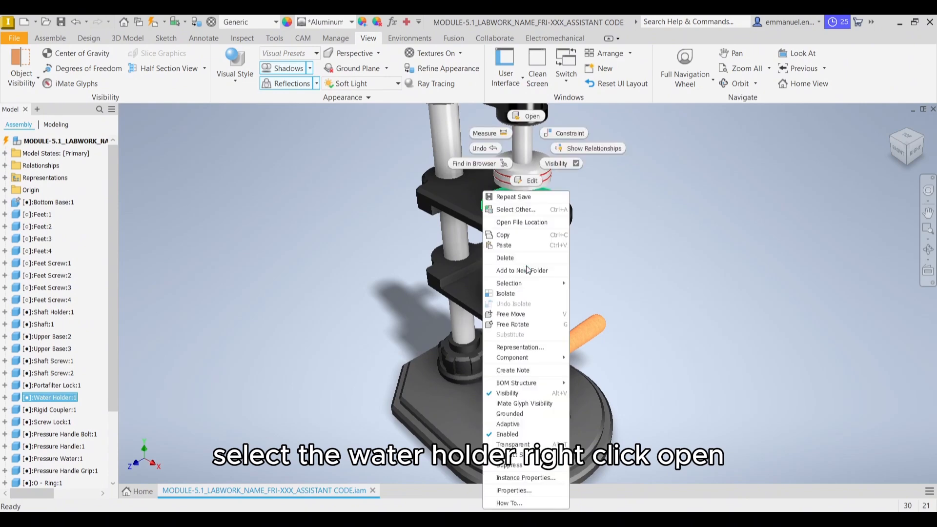
{"action": "left_click", "coordinate": [533, 115]}
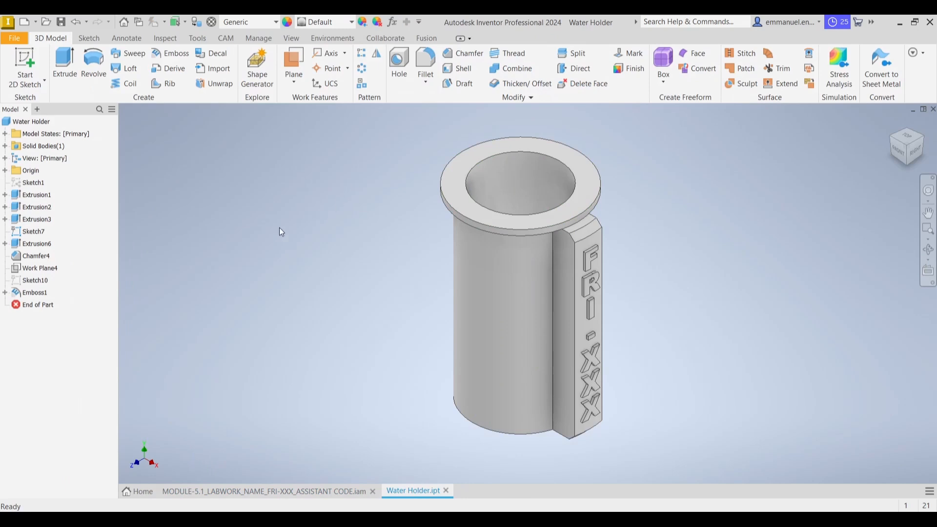
Edit the sketch text of the water holder's emboss feature to read FRI-000 instead of FRI-XXX, and finish the sketch
{"action": "right_click", "coordinate": [45, 294]}
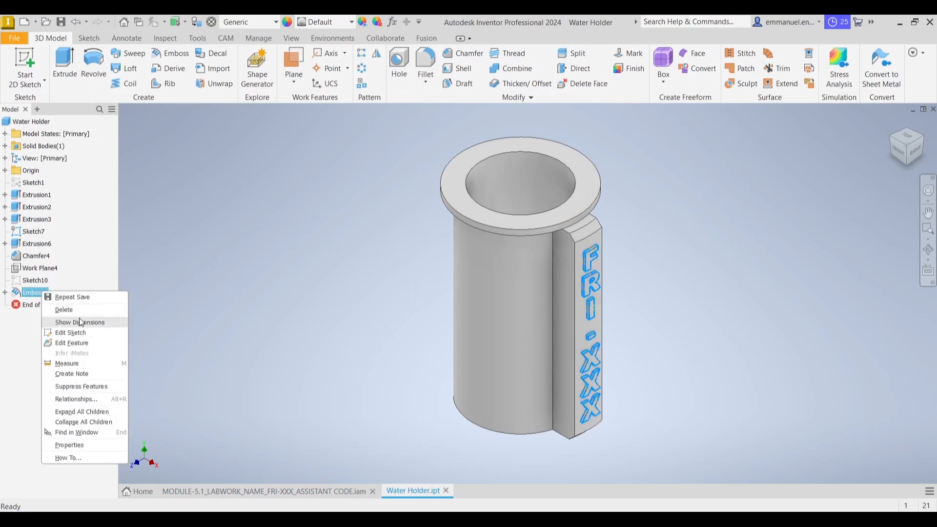
{"action": "left_click", "coordinate": [87, 332]}
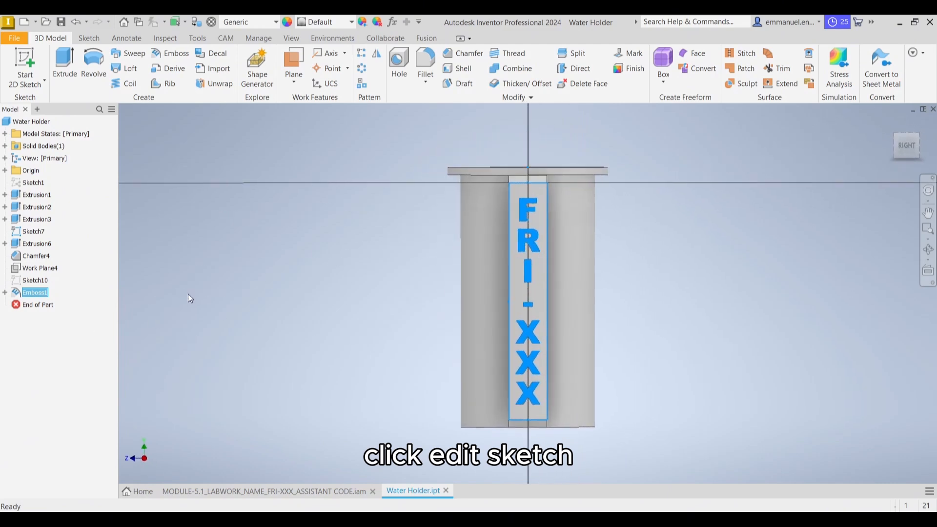
{"action": "double_click", "coordinate": [534, 245]}
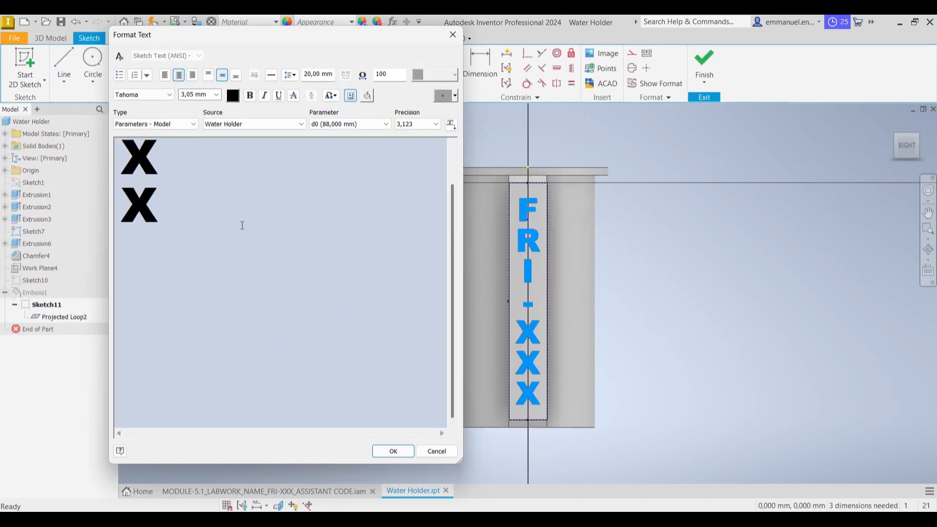
{"action": "scroll", "coordinate": [229, 244], "scroll_direction": "up", "scroll_amount": 3}
{"action": "scroll", "coordinate": [233, 276], "scroll_direction": "down", "scroll_amount": 1}
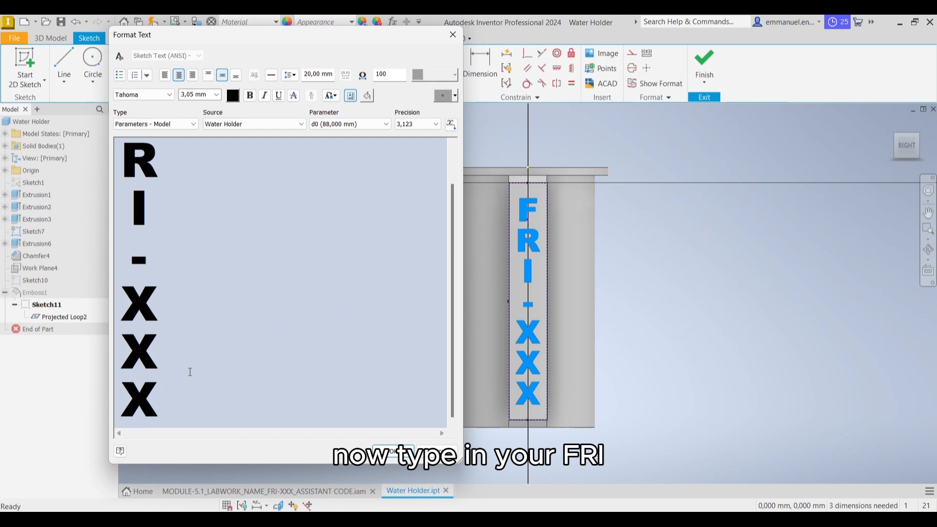
{"action": "key", "text": "BackSpace"}
{"action": "type", "text": "0"}
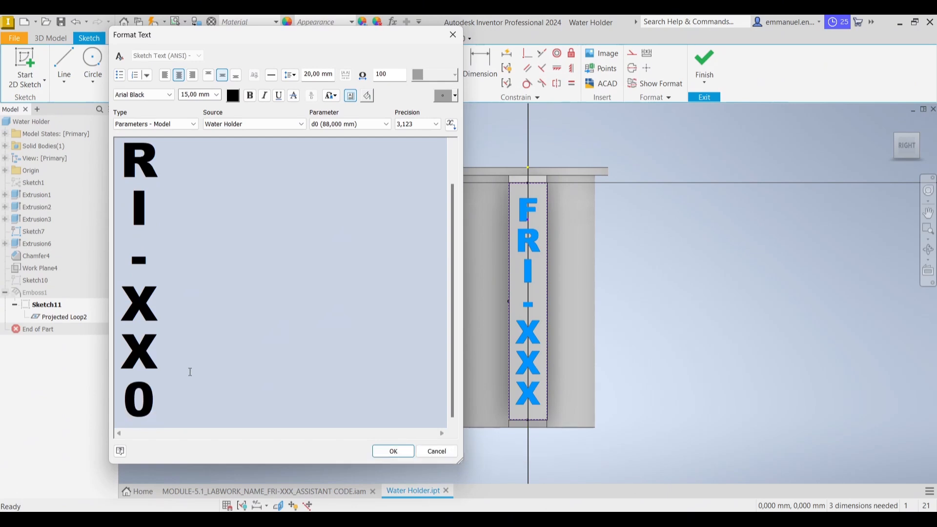
{"action": "left_click", "coordinate": [190, 372]}
{"action": "key", "text": "BackSpace"}
{"action": "type", "text": "0"}
{"action": "key", "text": "Up"}
{"action": "key", "text": "BackSpace"}
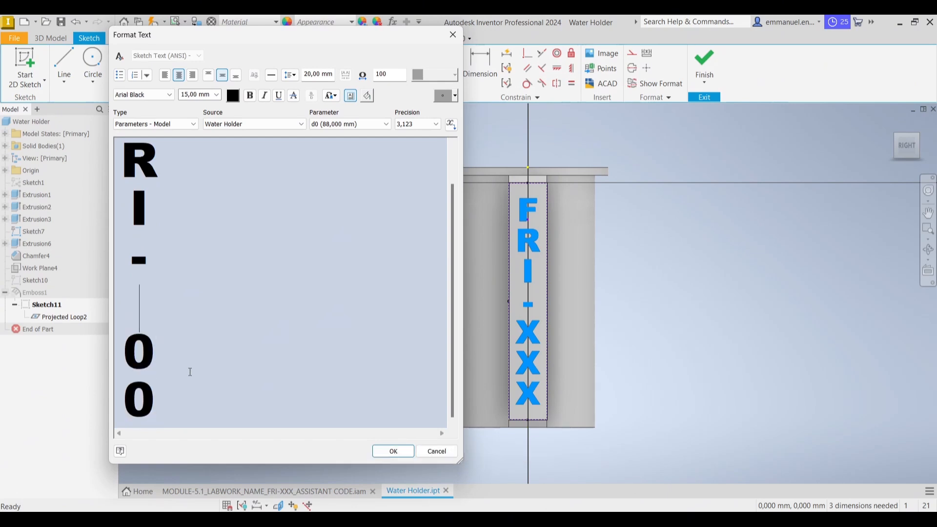
{"action": "type", "text": "0"}
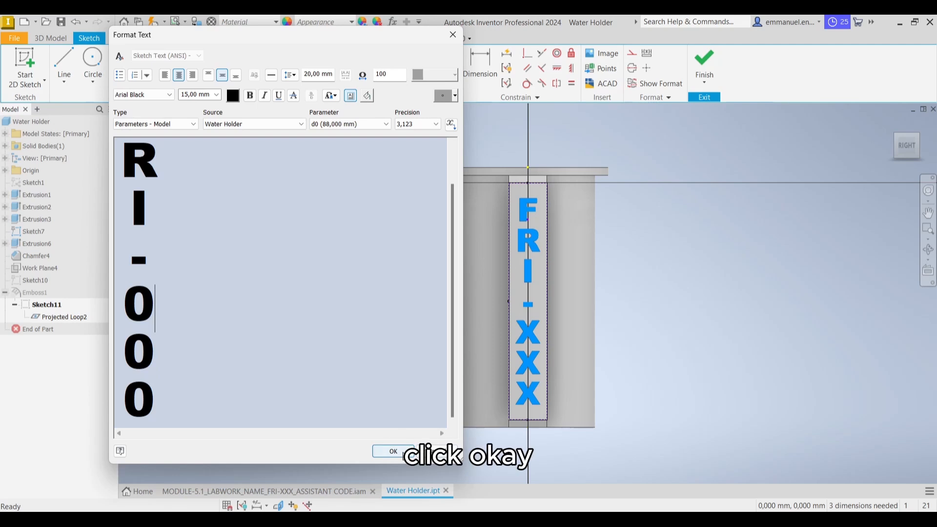
{"action": "left_click", "coordinate": [390, 451]}
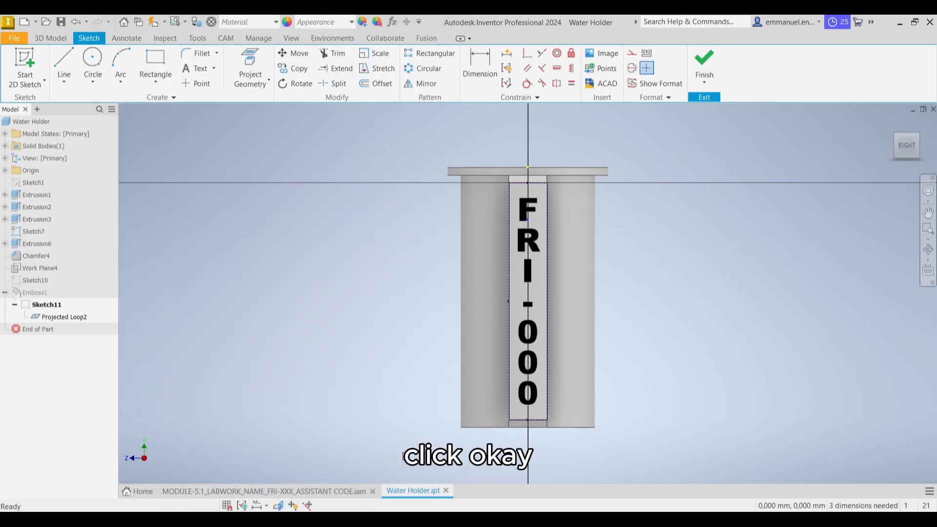
{"action": "left_click", "coordinate": [712, 64]}
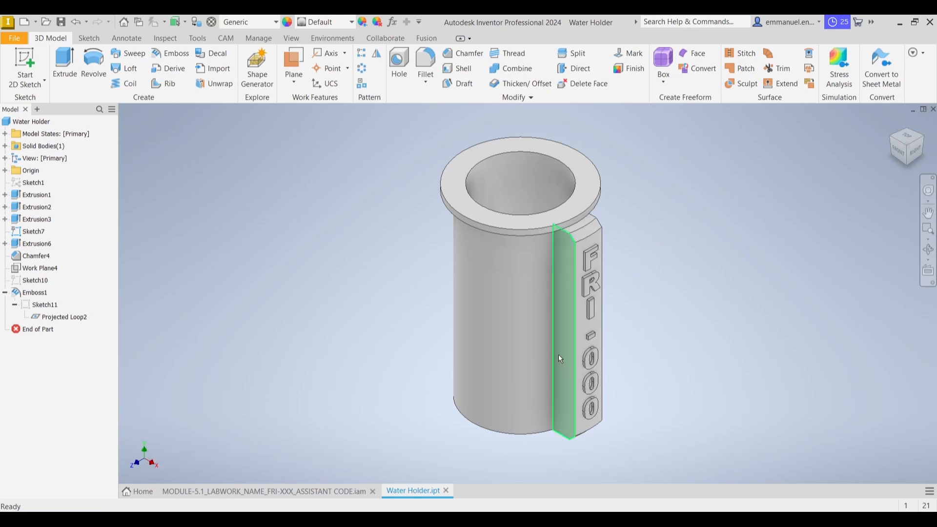
Close the water holder part and examine its embossed lettering up close in the assembly
{"action": "left_click", "coordinate": [447, 490]}
{"action": "scroll", "coordinate": [566, 326], "scroll_direction": "up", "scroll_amount": 4}
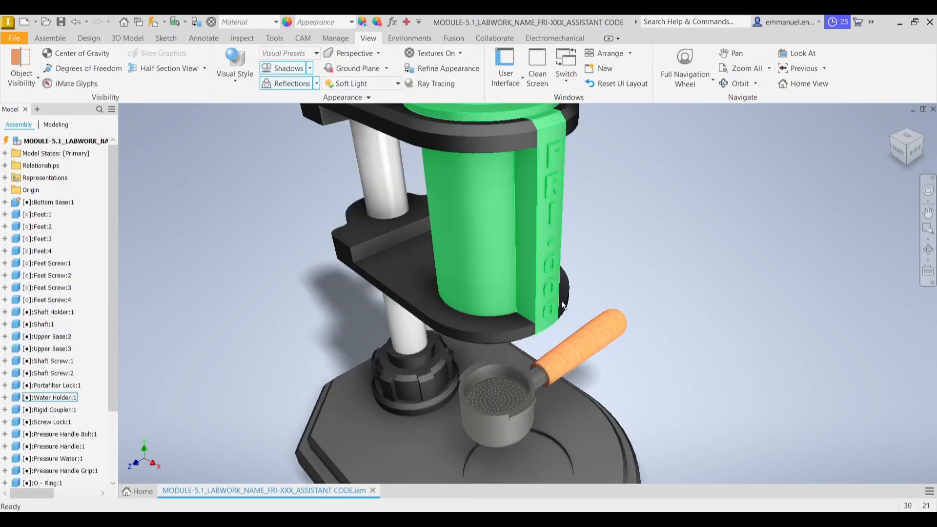
{"action": "middle_click_drag", "start_coordinate": [563, 306], "coordinate": [570, 257], "text": "shift"}
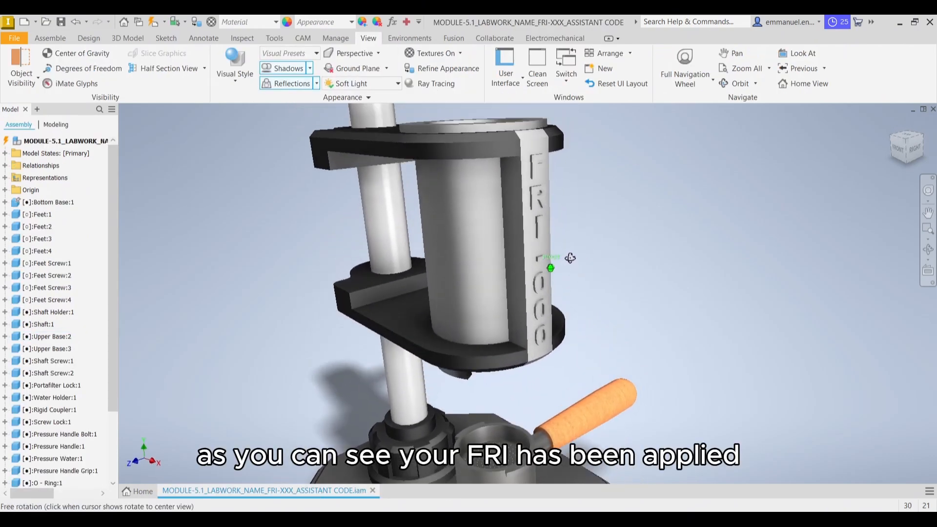
{"action": "middle_click_drag", "start_coordinate": [593, 201], "coordinate": [601, 248]}
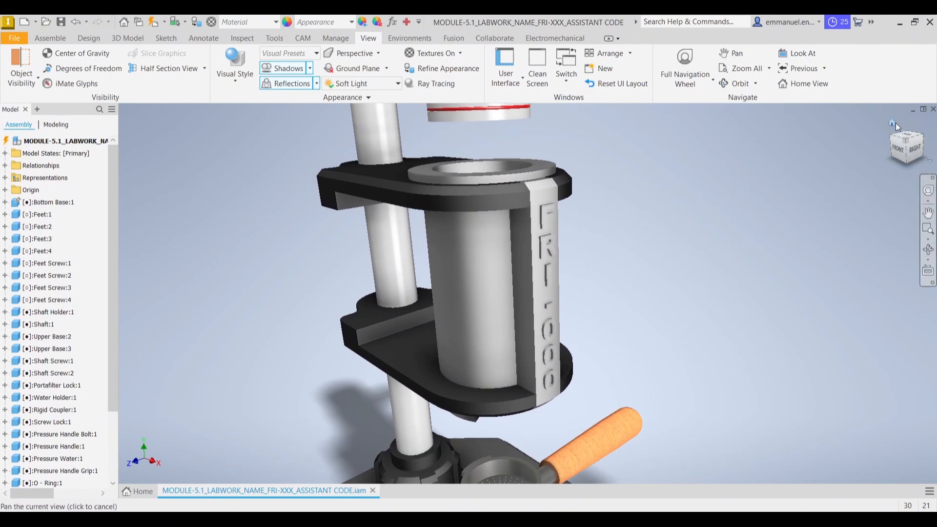
Open the Rigid Coupler part from the assembly in its own document
{"action": "left_click", "coordinate": [895, 124]}
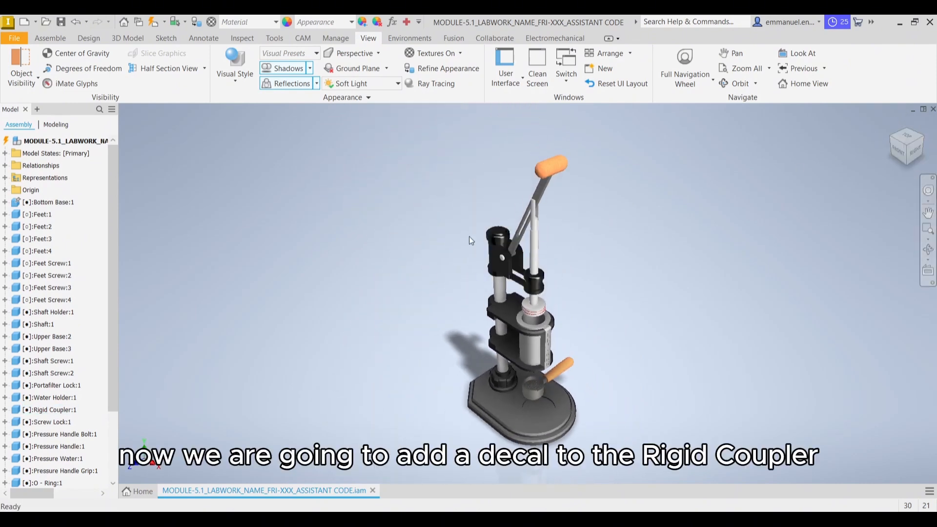
{"action": "scroll", "coordinate": [496, 227], "scroll_direction": "up", "scroll_amount": 4}
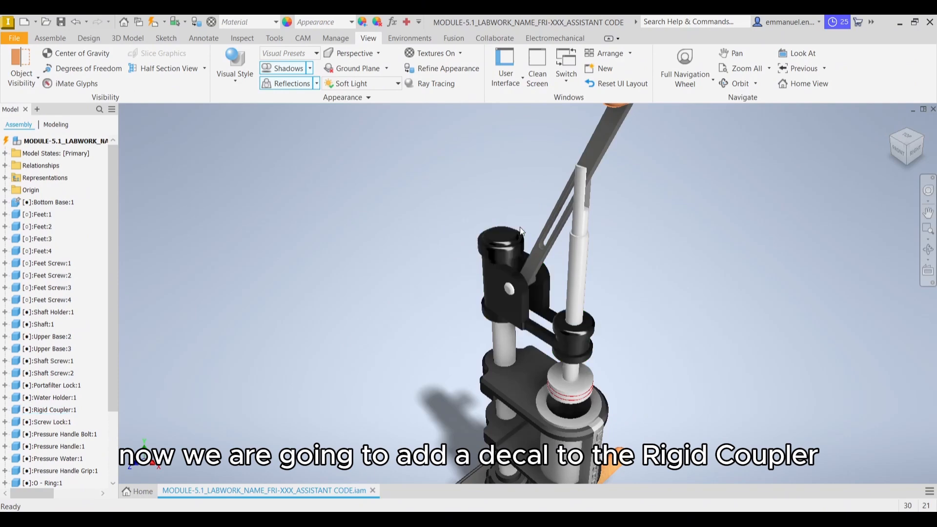
{"action": "right_click", "coordinate": [504, 245]}
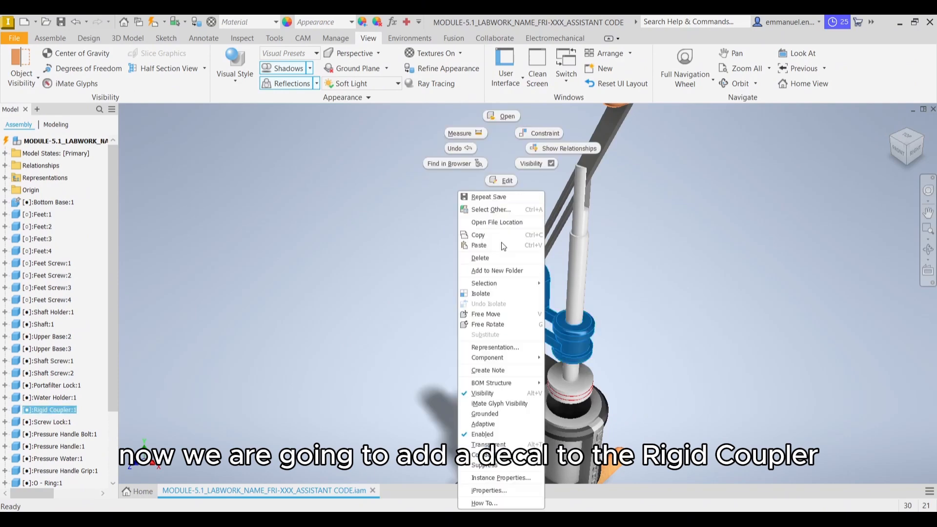
{"action": "left_click", "coordinate": [392, 252]}
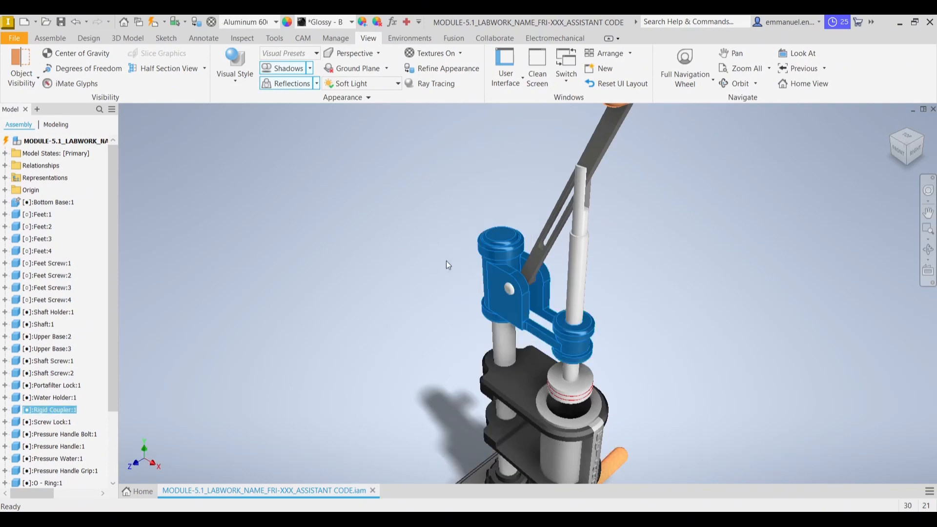
{"action": "left_click", "coordinate": [500, 247]}
{"action": "right_click", "coordinate": [508, 247]}
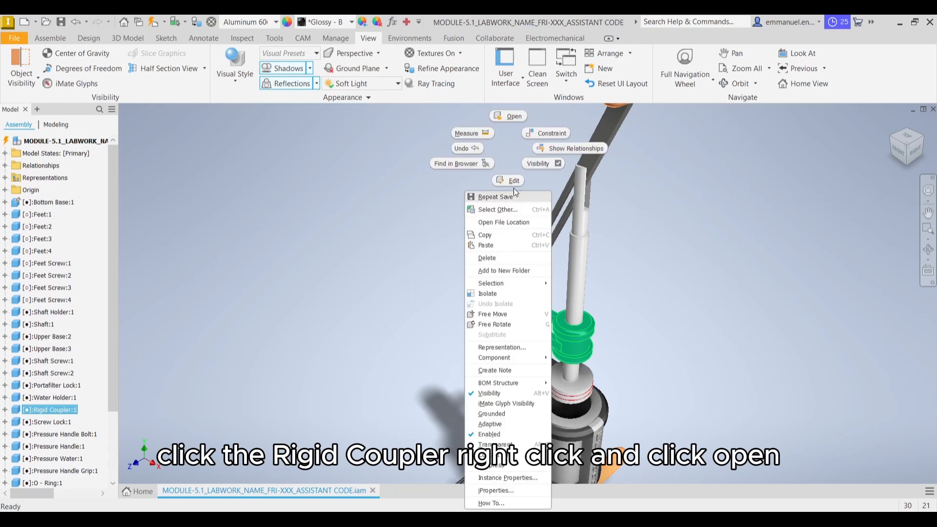
{"action": "left_click", "coordinate": [511, 116]}
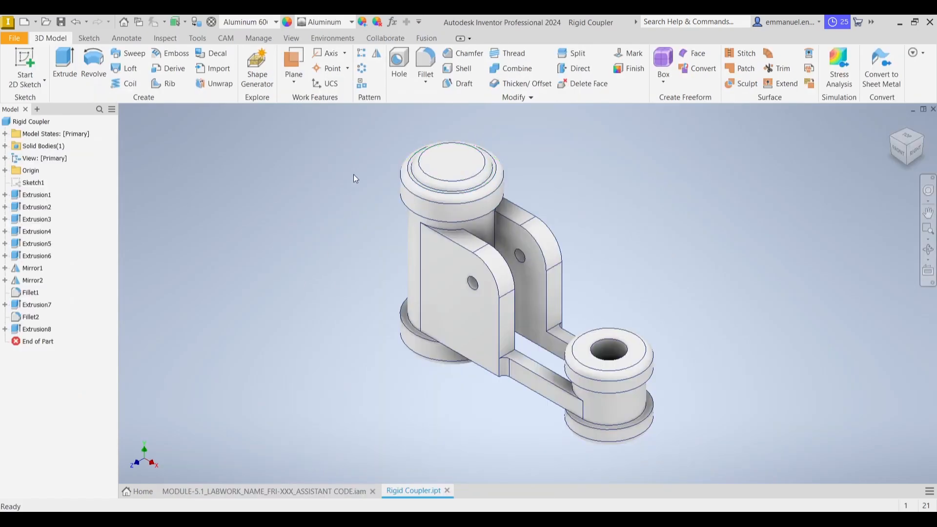
Create a sketch on the top circular face of the coupler's taller cylinder and insert the GTX Logo image beside the part
{"action": "left_click", "coordinate": [452, 163]}
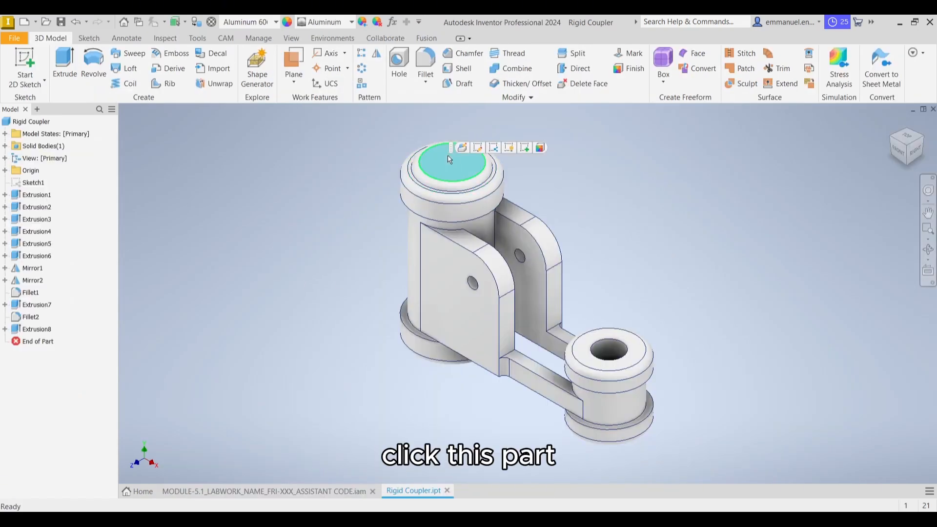
{"action": "left_click", "coordinate": [525, 148]}
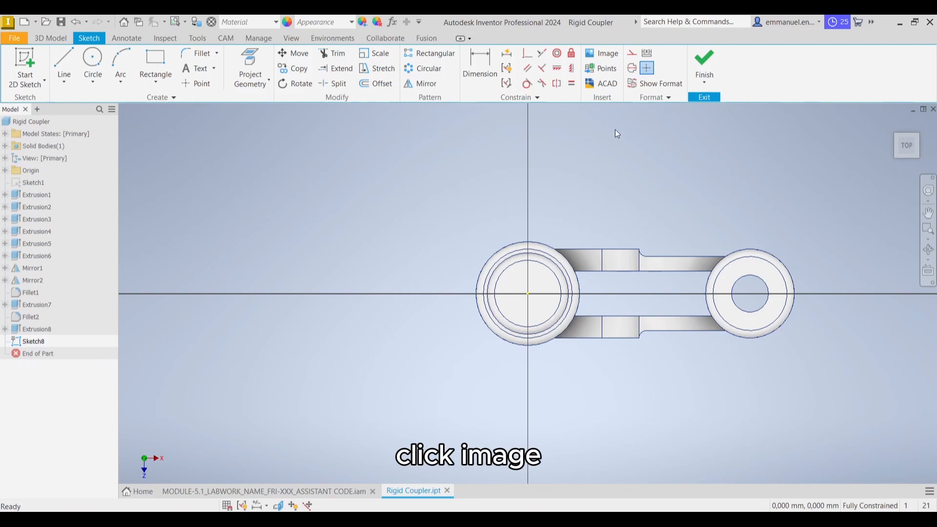
{"action": "left_click", "coordinate": [610, 54]}
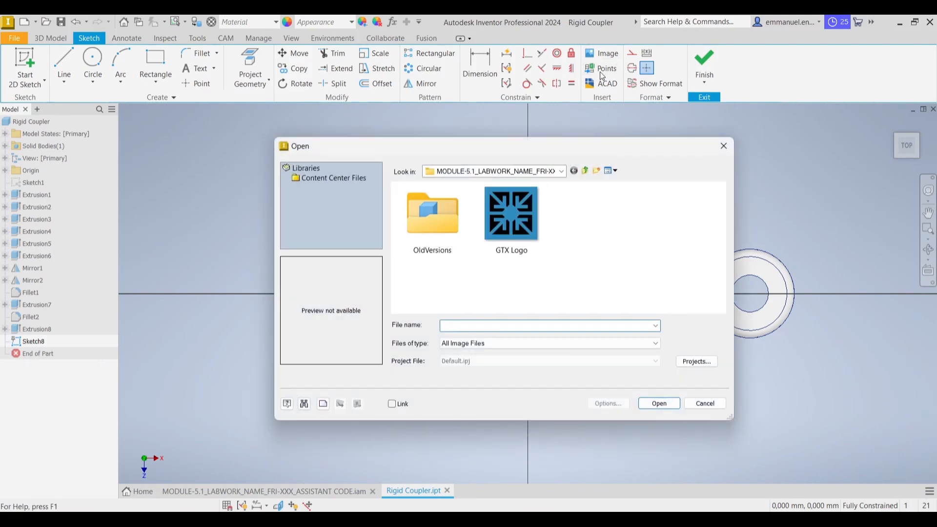
{"action": "left_click", "coordinate": [526, 223]}
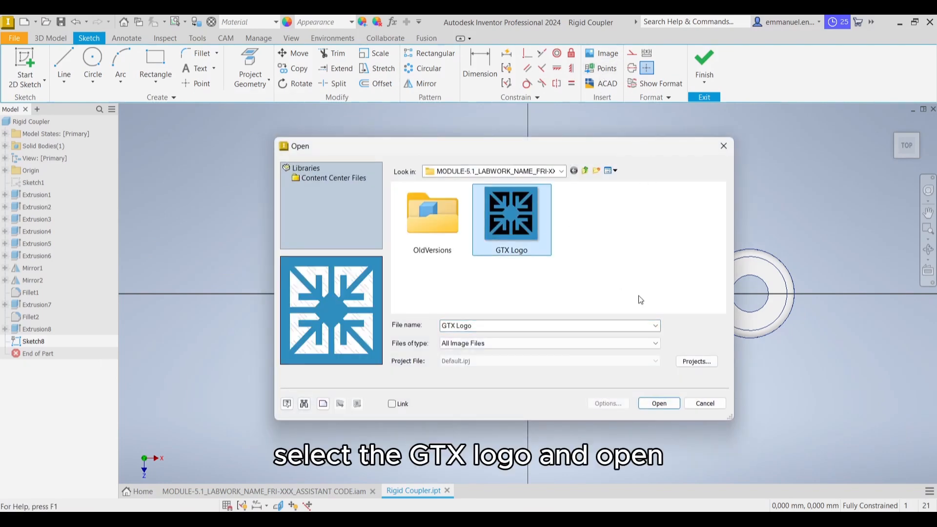
{"action": "left_click", "coordinate": [668, 403]}
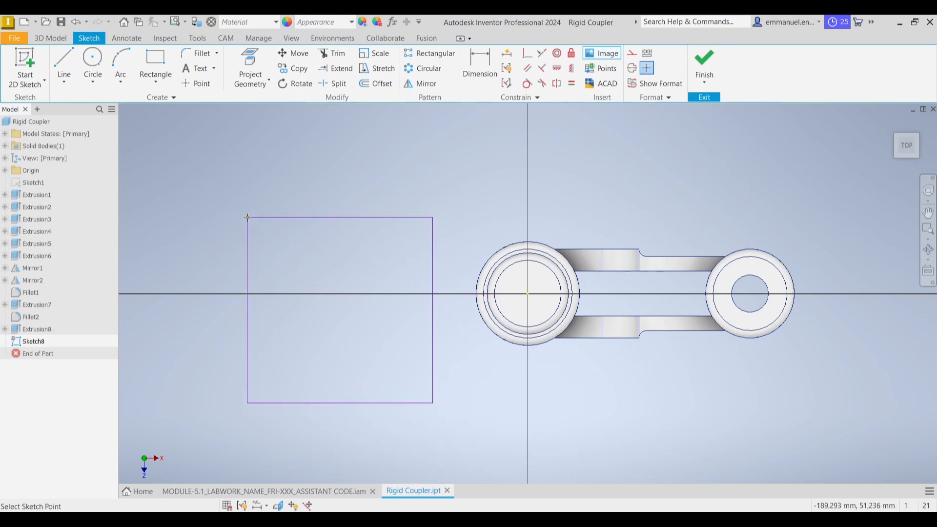
{"action": "left_click", "coordinate": [252, 218]}
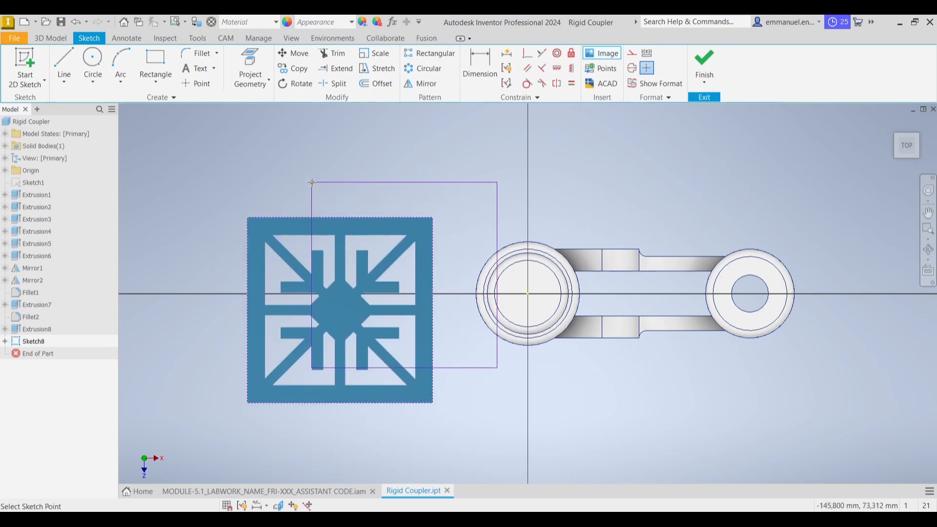
{"action": "right_click", "coordinate": [278, 165]}
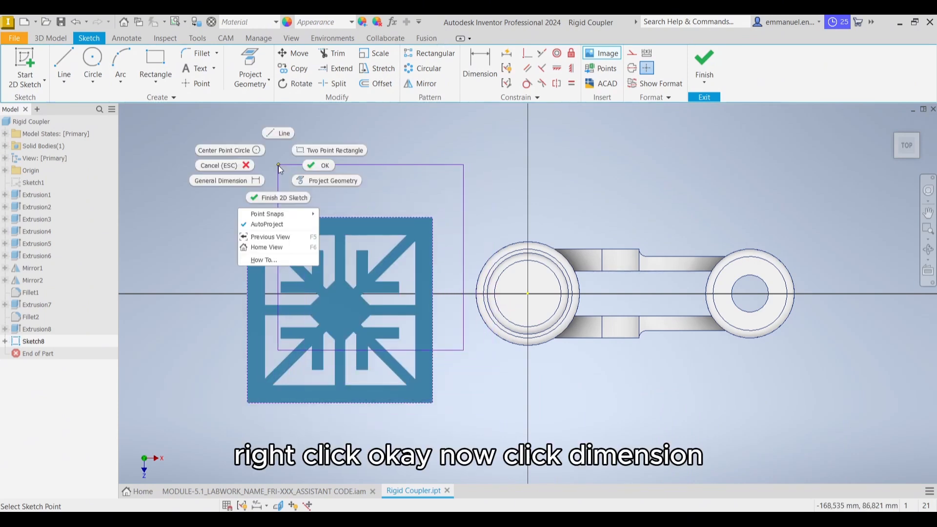
{"action": "left_click", "coordinate": [317, 172]}
Dimension the logo image's width to 27 mm and move it roughly onto the centre of the taller cylinder's circular face
{"action": "left_click", "coordinate": [480, 62]}
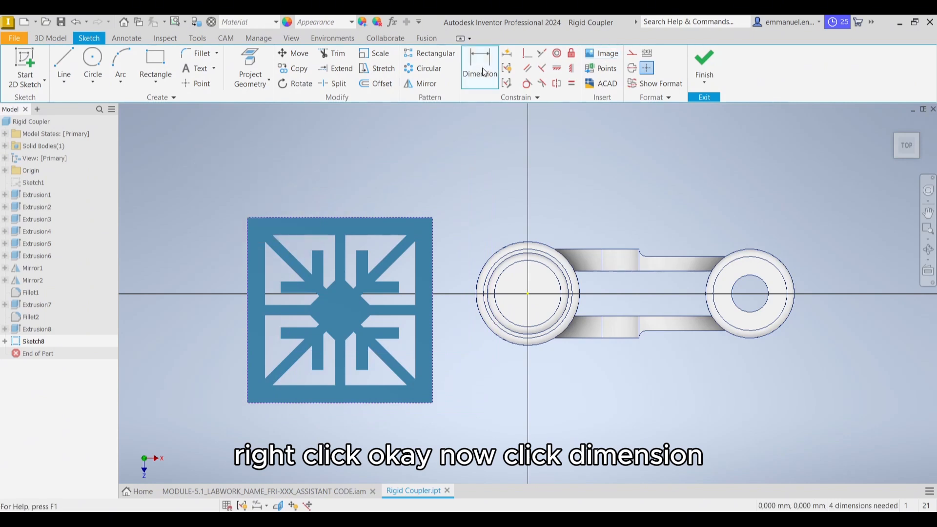
{"action": "left_click", "coordinate": [350, 220]}
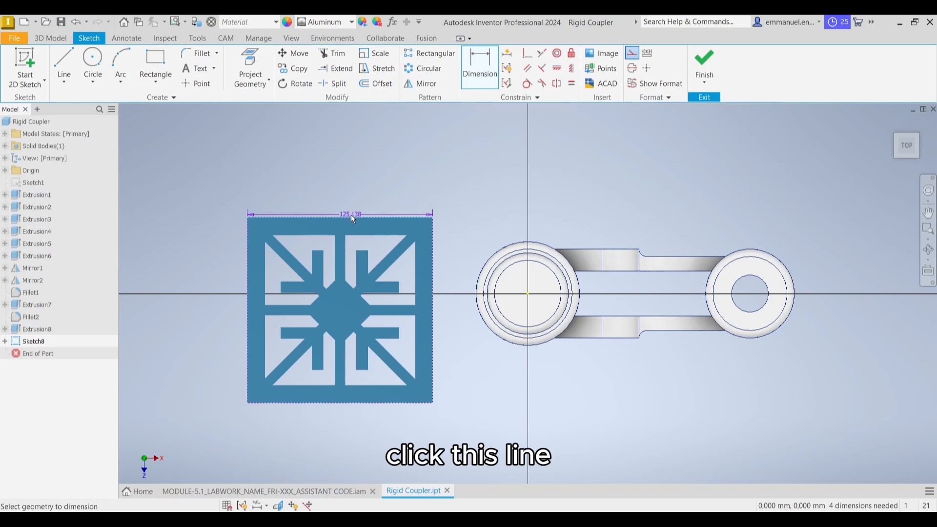
{"action": "left_click", "coordinate": [353, 188]}
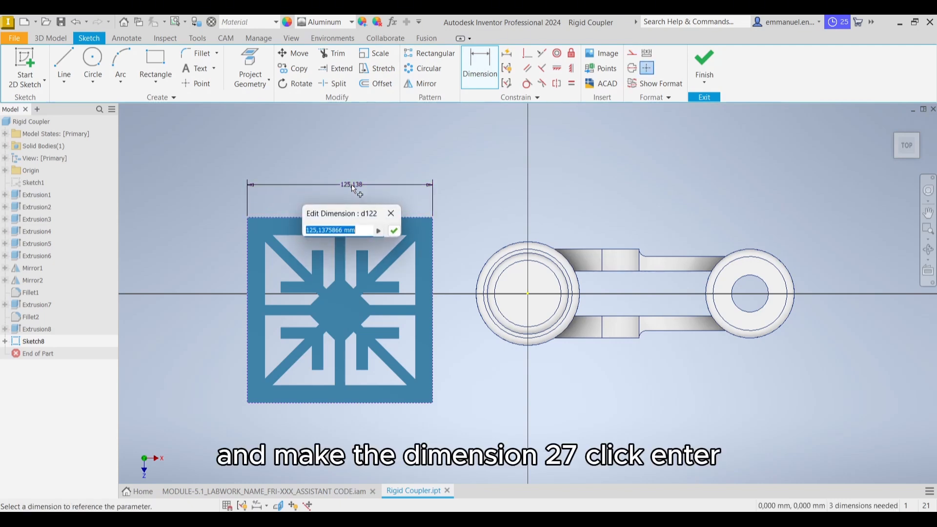
{"action": "type", "text": "27"}
{"action": "key", "text": "Return"}
{"action": "scroll", "coordinate": [558, 237], "scroll_direction": "up", "scroll_amount": 3}
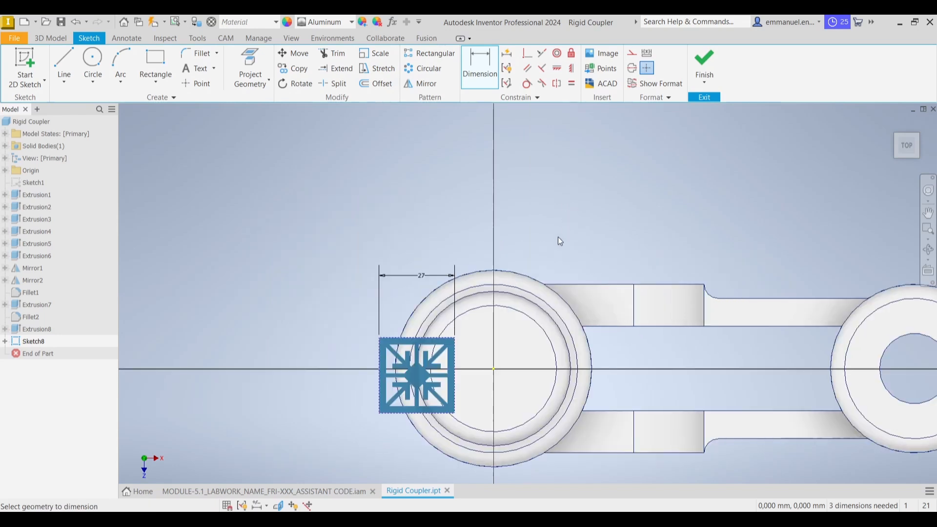
{"action": "middle_click_drag", "start_coordinate": [506, 287], "coordinate": [495, 236]}
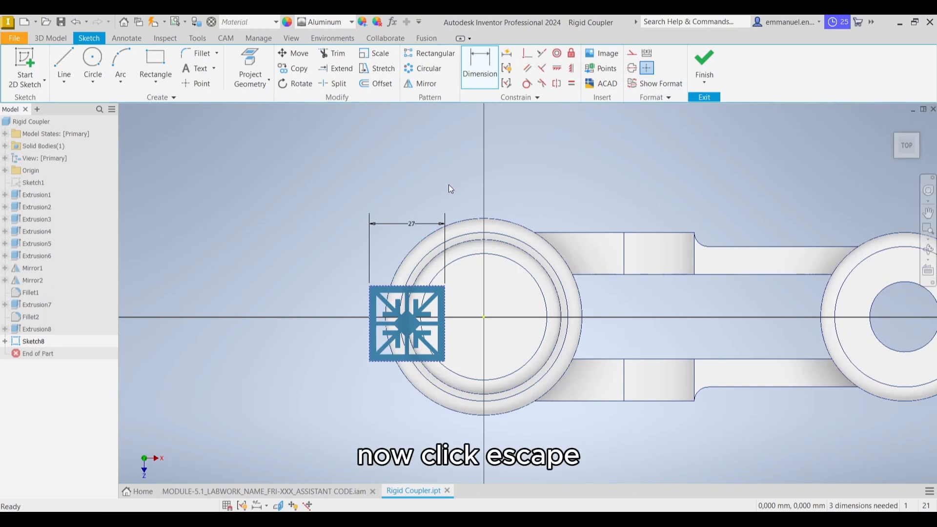
{"action": "key", "text": "Escape"}
{"action": "left_click_drag", "start_coordinate": [401, 296], "coordinate": [477, 291]}
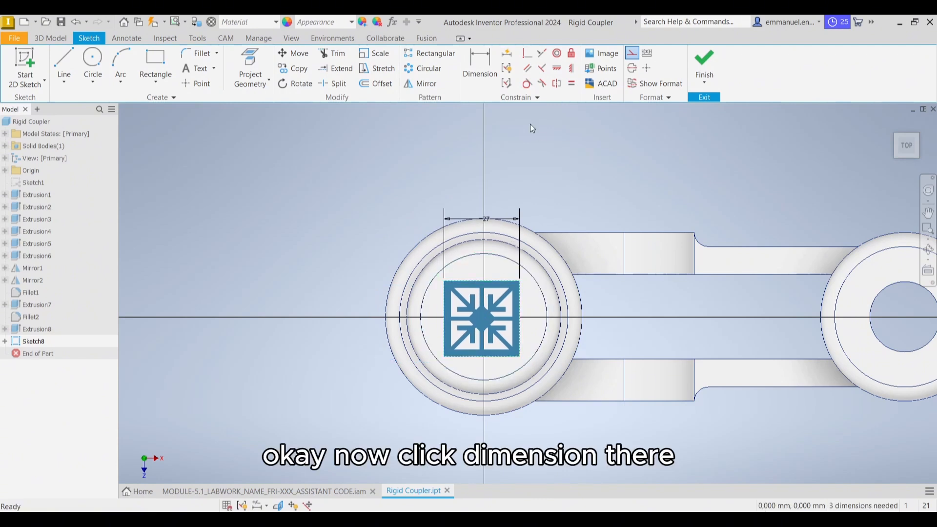
Dimension the horizontal distance between the logo image's left edge and the centre of the coupler's circular face to 13.5 mm
{"action": "left_click", "coordinate": [488, 74]}
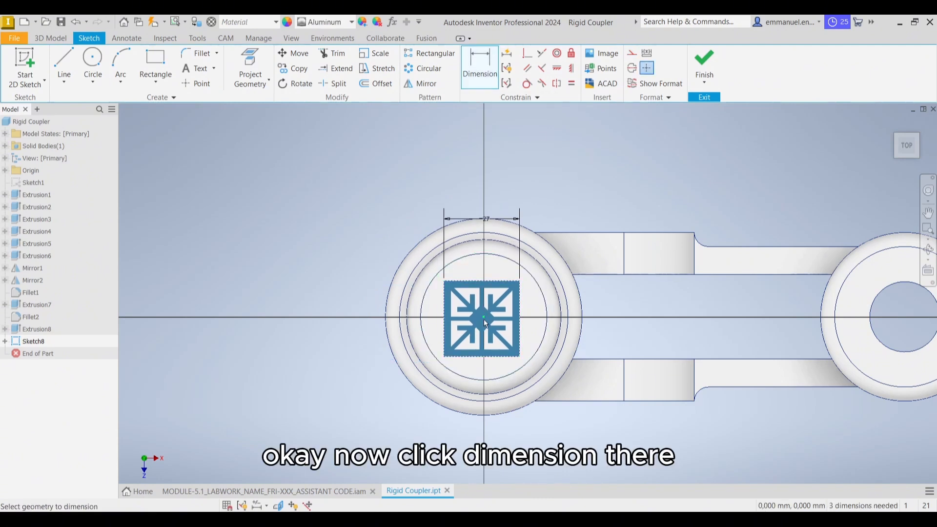
{"action": "scroll", "coordinate": [492, 344], "scroll_direction": "up", "scroll_amount": 3}
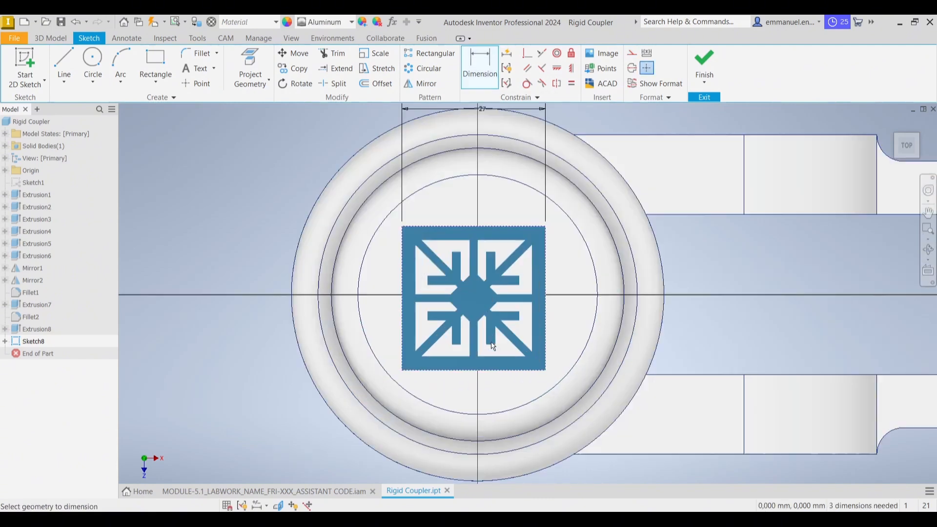
{"action": "left_click", "coordinate": [403, 275]}
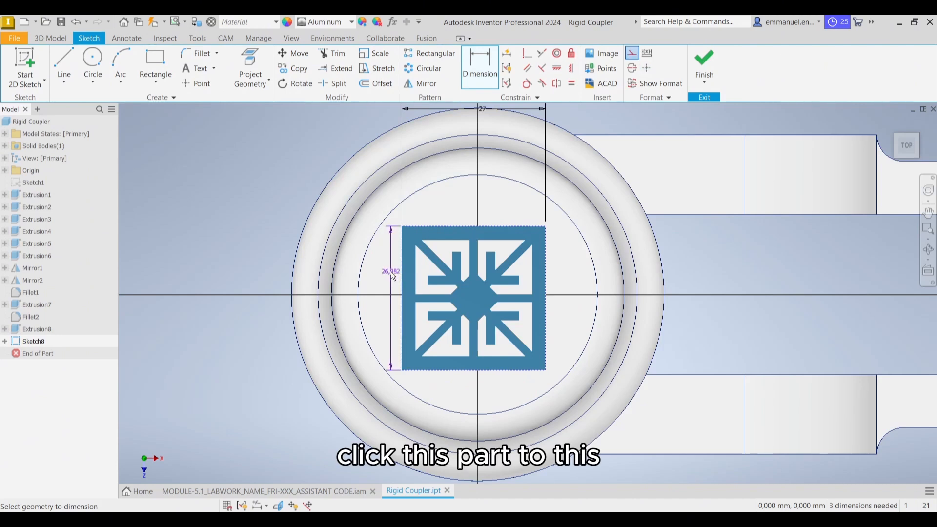
{"action": "left_click", "coordinate": [363, 276]}
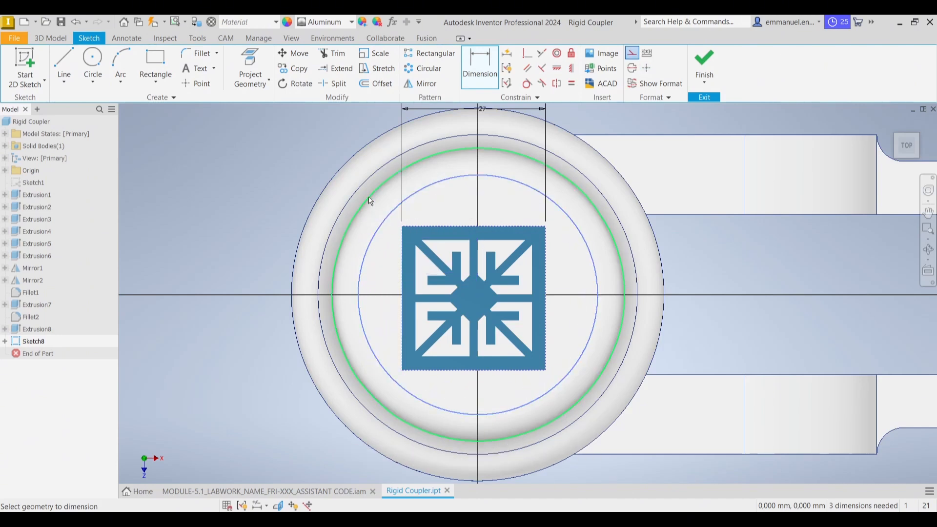
{"action": "left_click", "coordinate": [386, 208]}
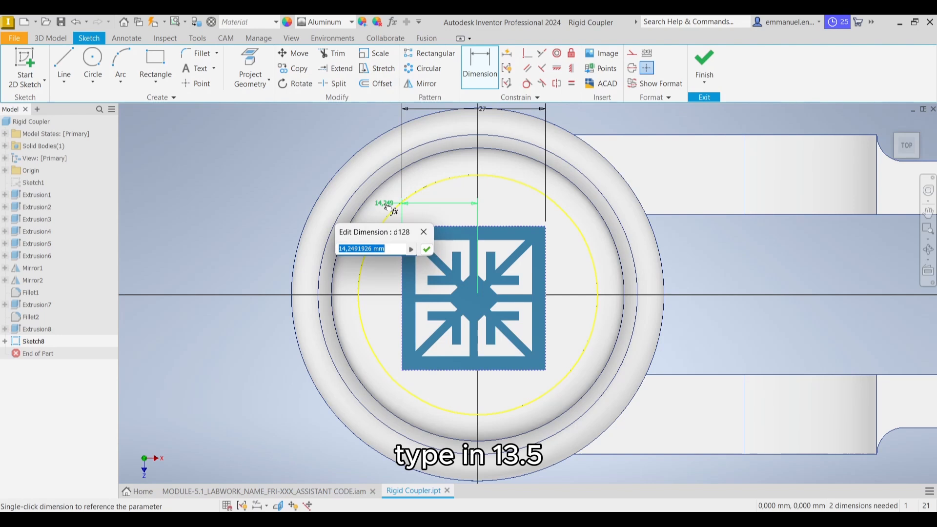
{"action": "type", "text": "13.5"}
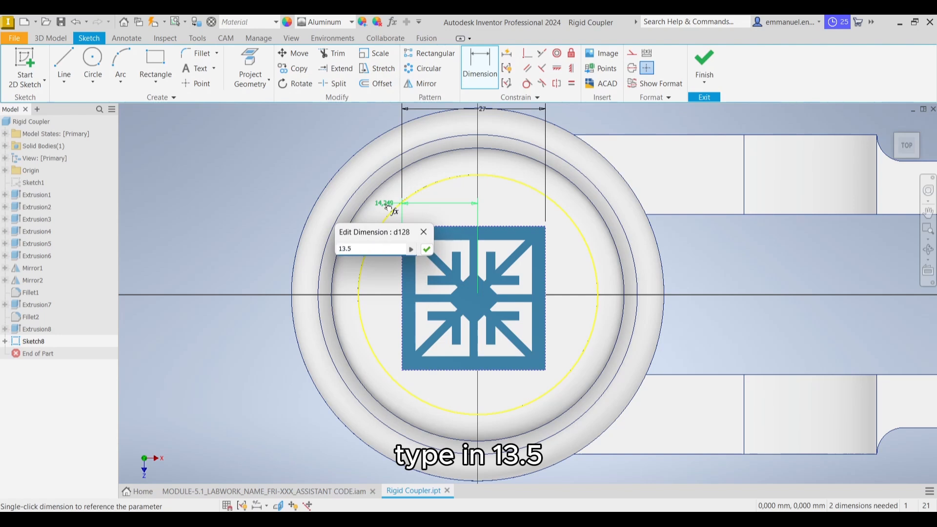
{"action": "left_click", "coordinate": [427, 250]}
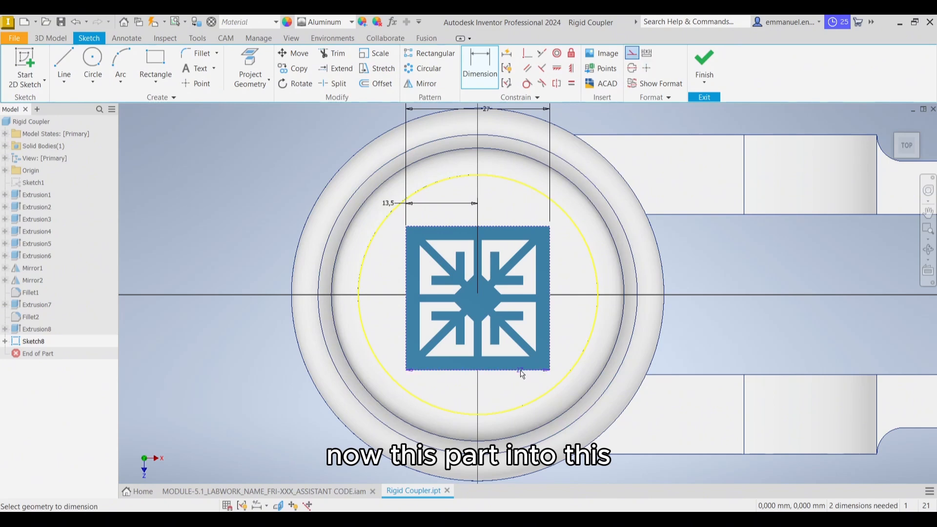
Dimension the vertical distance from the logo image's bottom edge to the circular face's centre to 13.5 mm and finish the sketch
{"action": "left_click", "coordinate": [525, 413]}
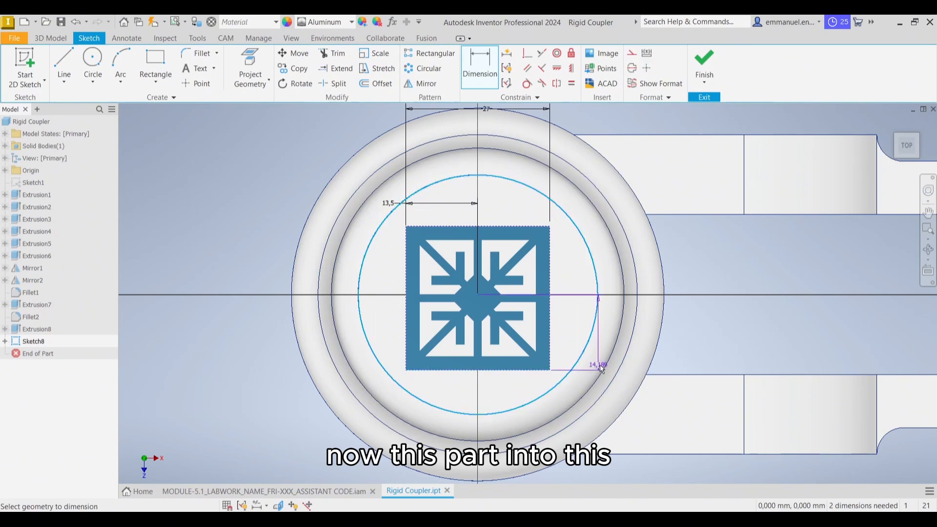
{"action": "left_click", "coordinate": [602, 369]}
{"action": "type", "text": "1"}
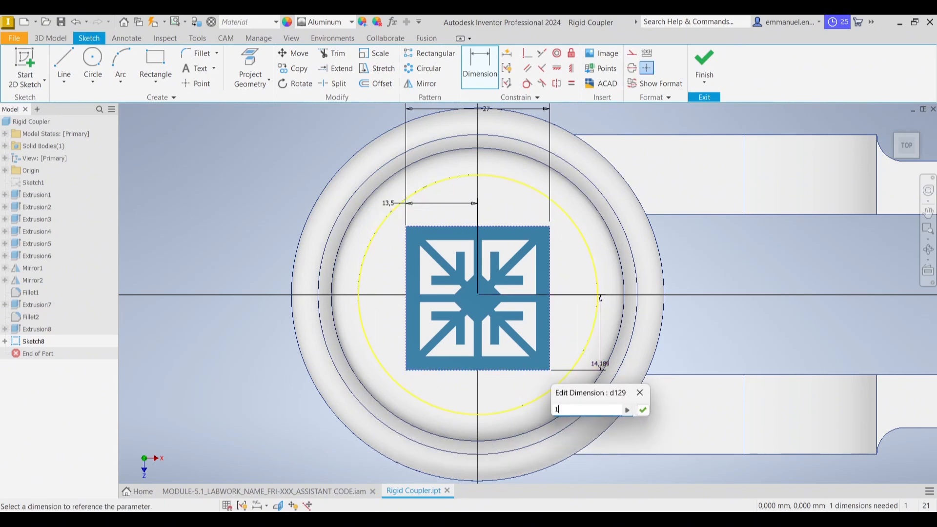
{"action": "type", "text": "3.5"}
{"action": "key", "text": "Return"}
{"action": "left_click", "coordinate": [704, 66]}
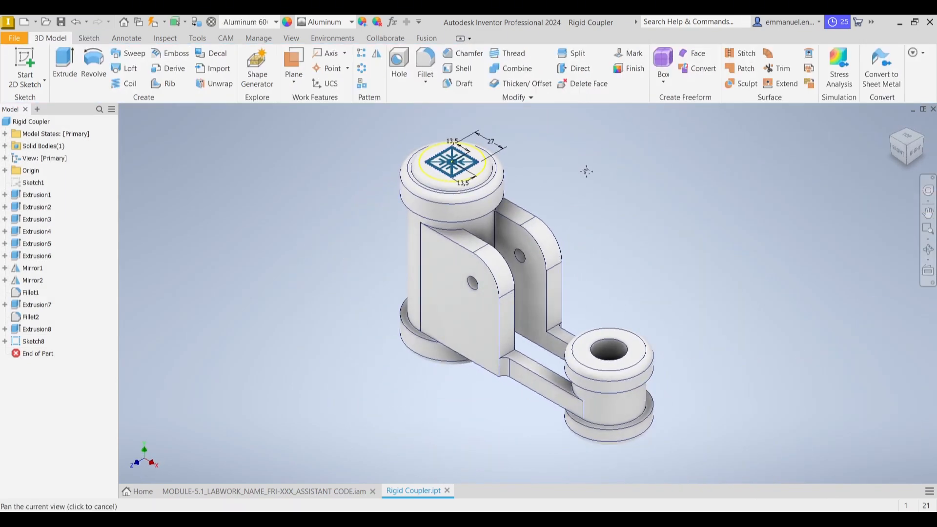
Apply the logo image as a decal on the circular top face of the taller cylinder, with Wrap to Face enabled
{"action": "left_click", "coordinate": [212, 53]}
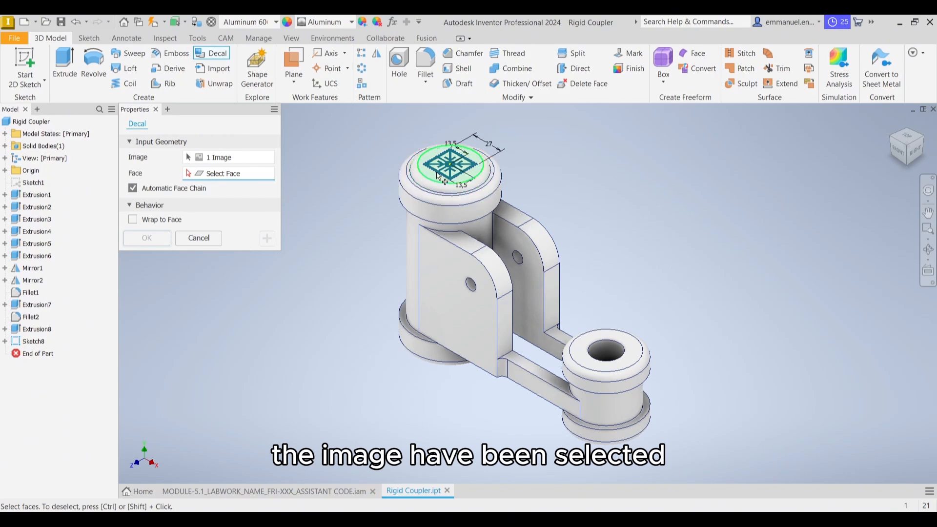
{"action": "left_click", "coordinate": [444, 181]}
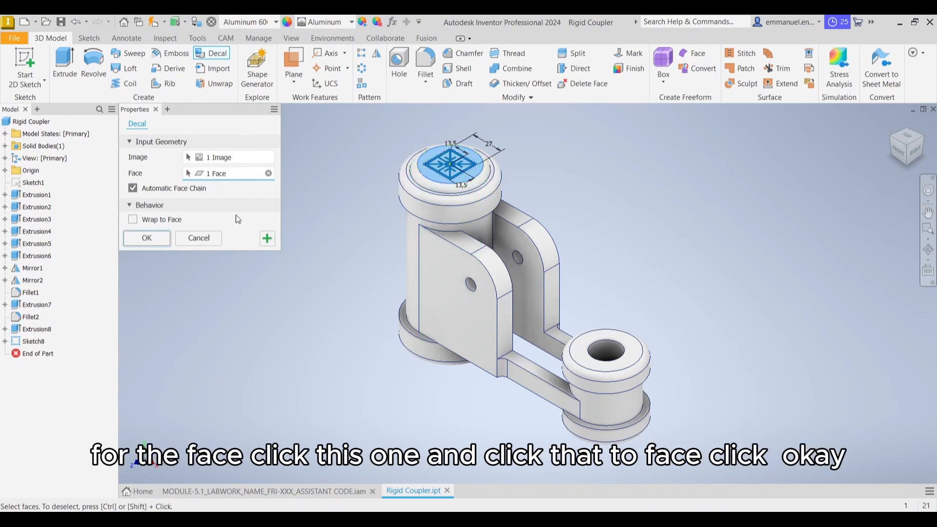
{"action": "left_click", "coordinate": [133, 220]}
{"action": "left_click", "coordinate": [150, 241]}
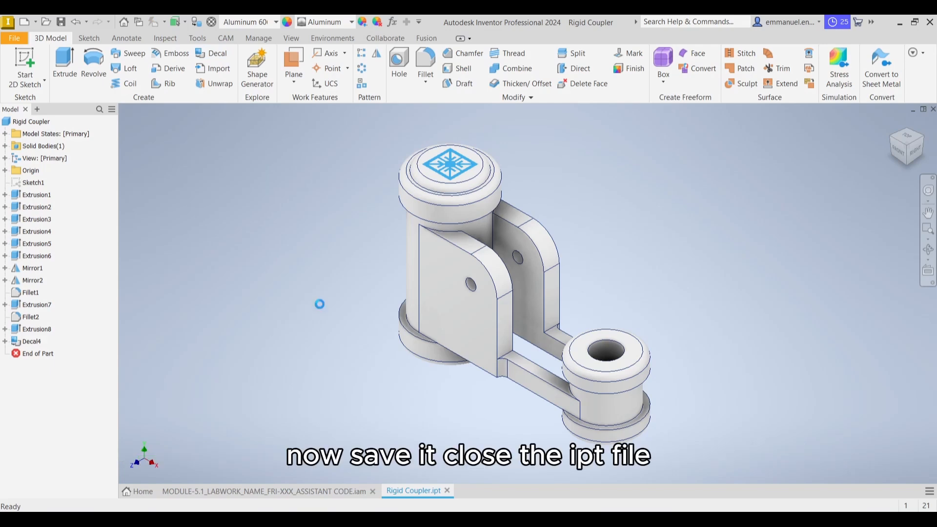
Save and close the Rigid Coupler part and examine the logo decal on it in the assembly
{"action": "left_click", "coordinate": [447, 490]}
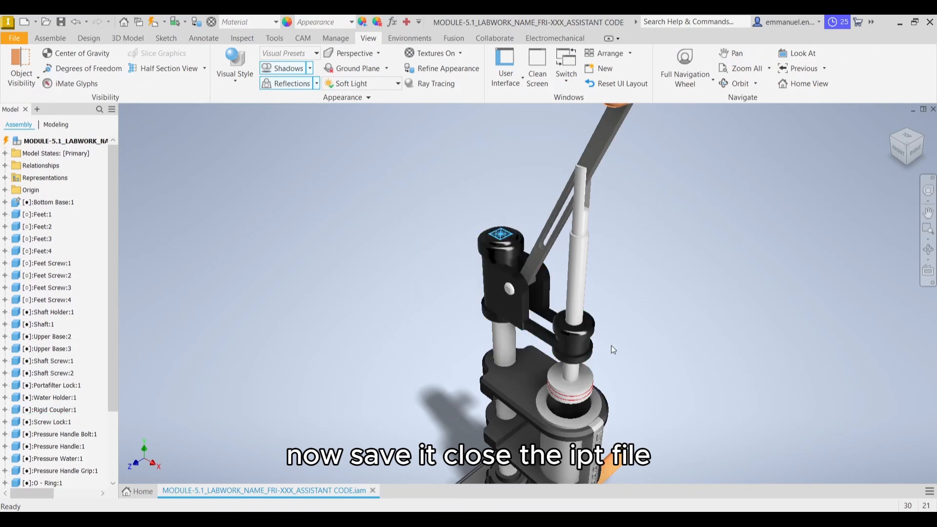
{"action": "middle_click_drag", "start_coordinate": [611, 251], "coordinate": [615, 291]}
{"action": "scroll", "coordinate": [561, 289], "scroll_direction": "down", "scroll_amount": 4}
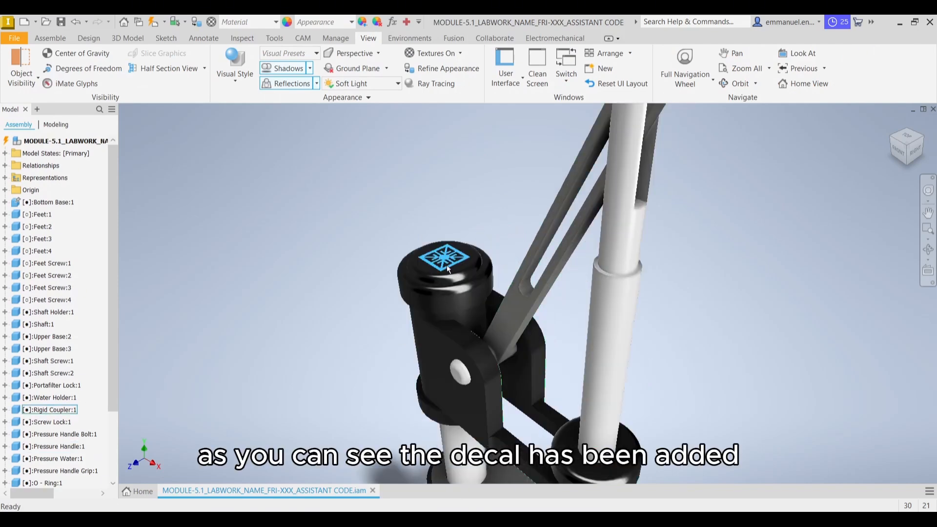
{"action": "scroll", "coordinate": [466, 257], "scroll_direction": "up", "scroll_amount": 5}
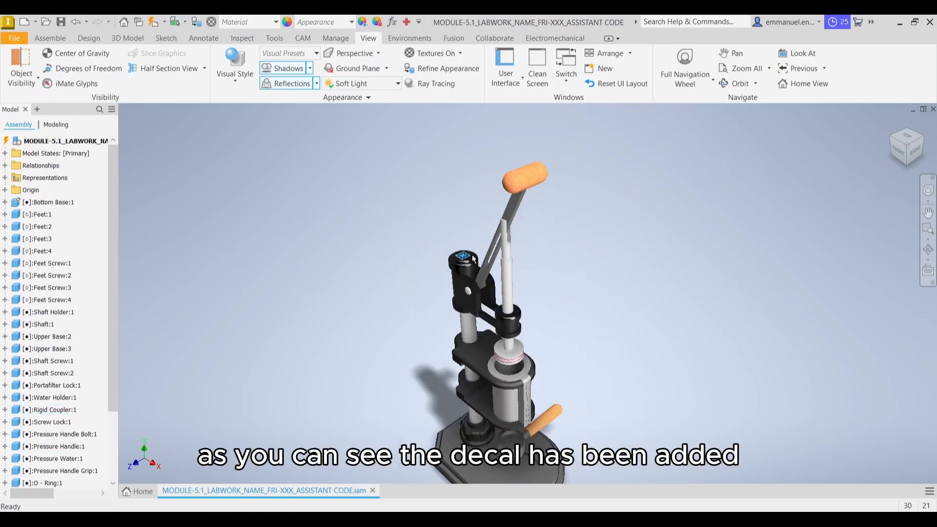
{"action": "middle_click_drag", "start_coordinate": [534, 268], "coordinate": [579, 232], "text": "shift"}
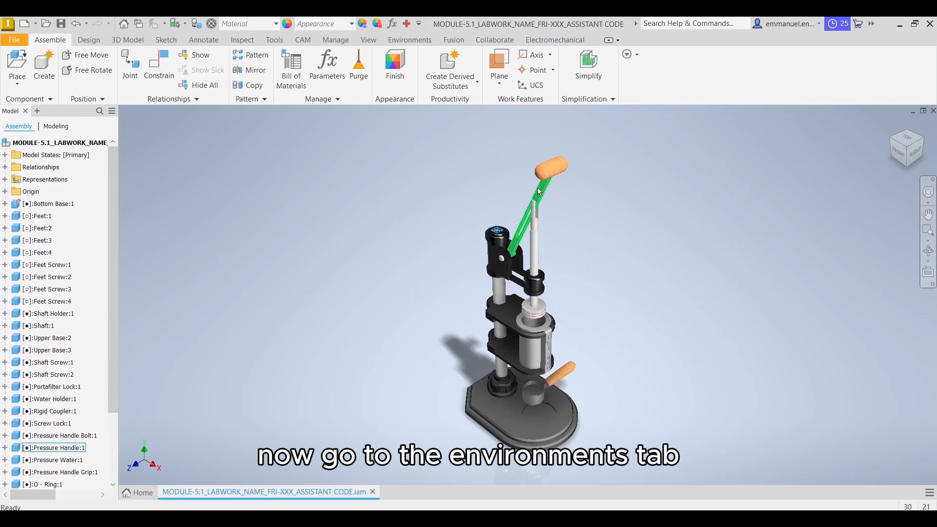
Enter the Inventor Studio environment for the assembly and make the global Empty Lab studio lighting style active
{"action": "left_click", "coordinate": [419, 41]}
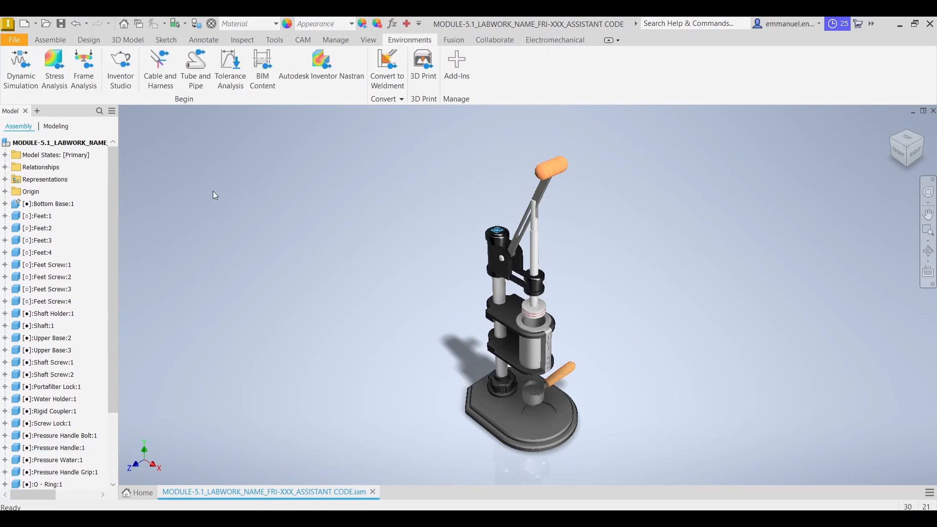
{"action": "left_click", "coordinate": [129, 83]}
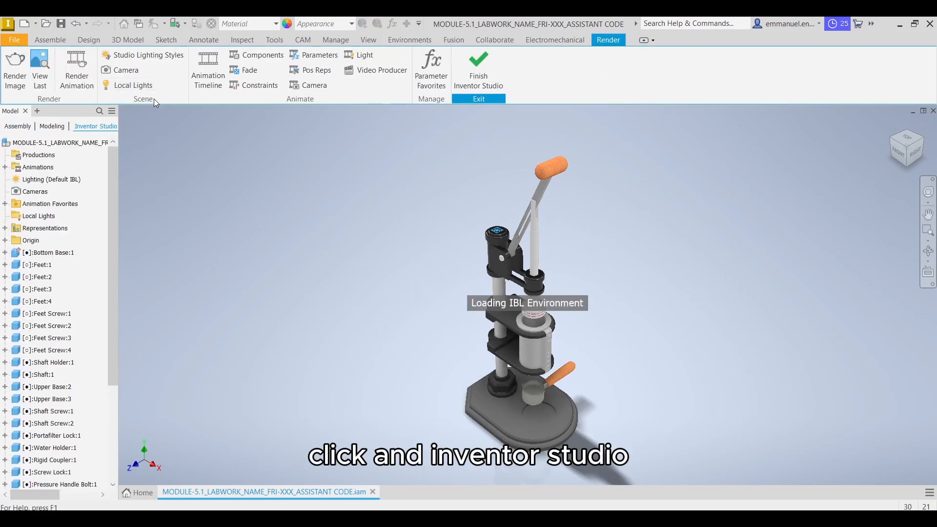
{"action": "left_click", "coordinate": [165, 57]}
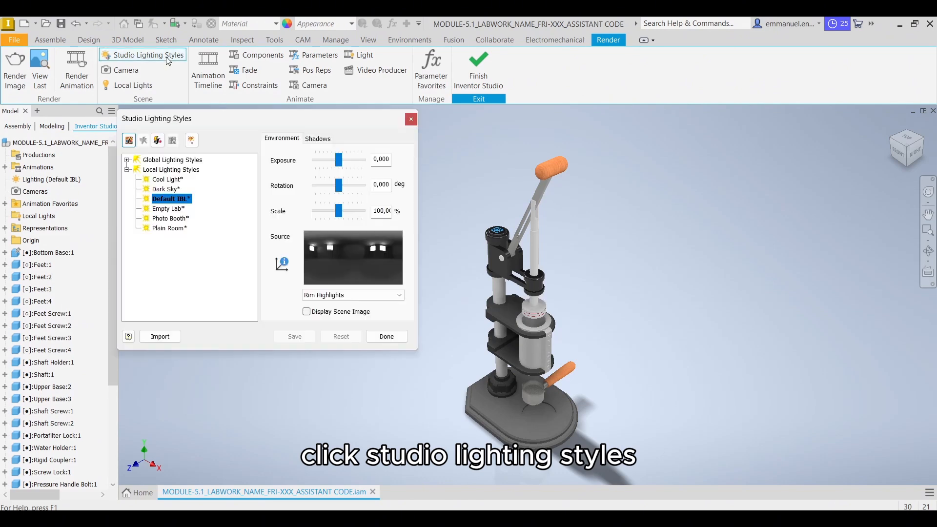
{"action": "left_click", "coordinate": [127, 161]}
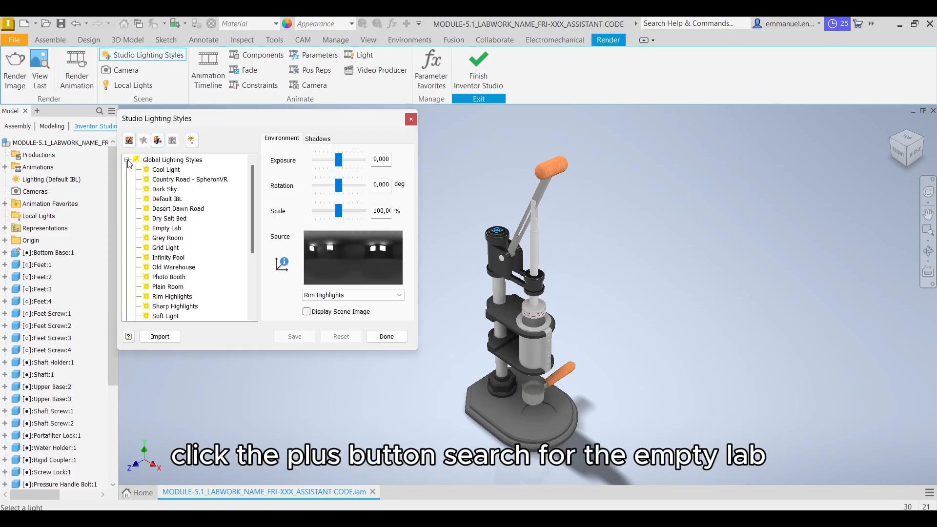
{"action": "left_click", "coordinate": [173, 229]}
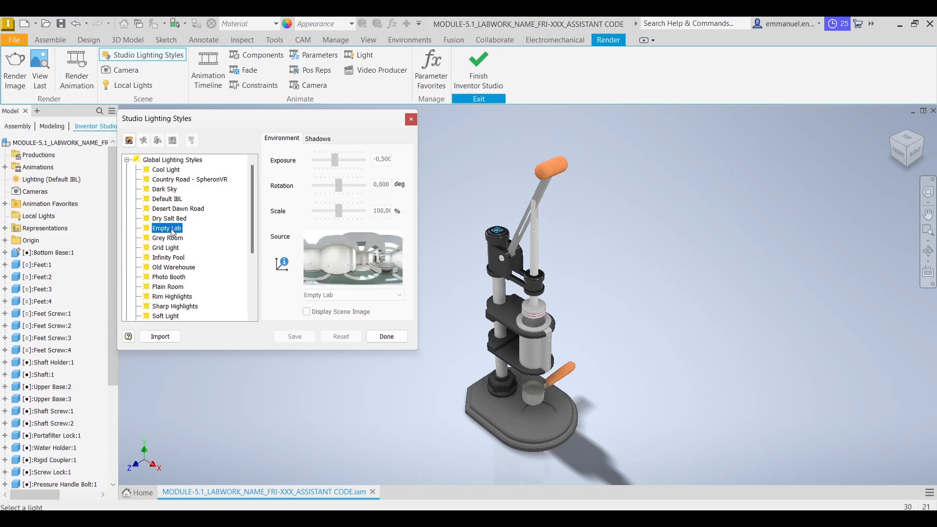
{"action": "right_click", "coordinate": [173, 232]}
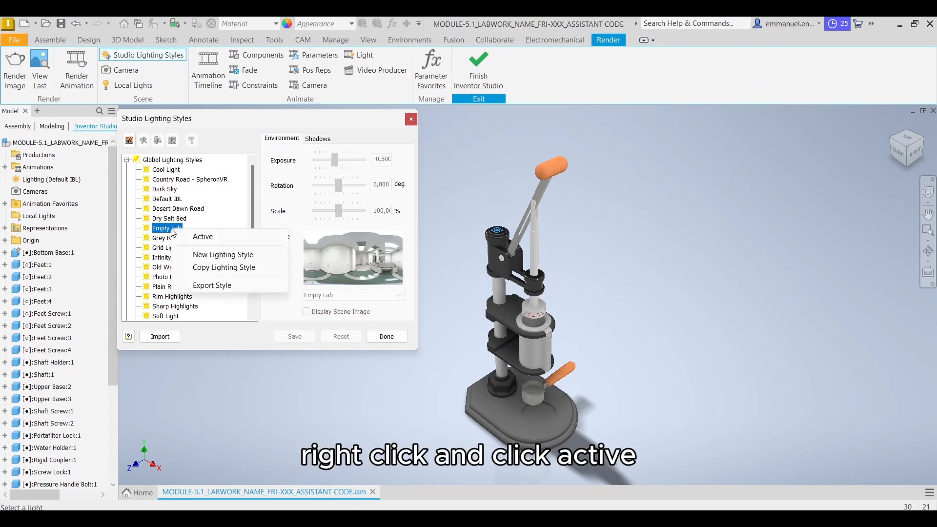
{"action": "left_click", "coordinate": [195, 236]}
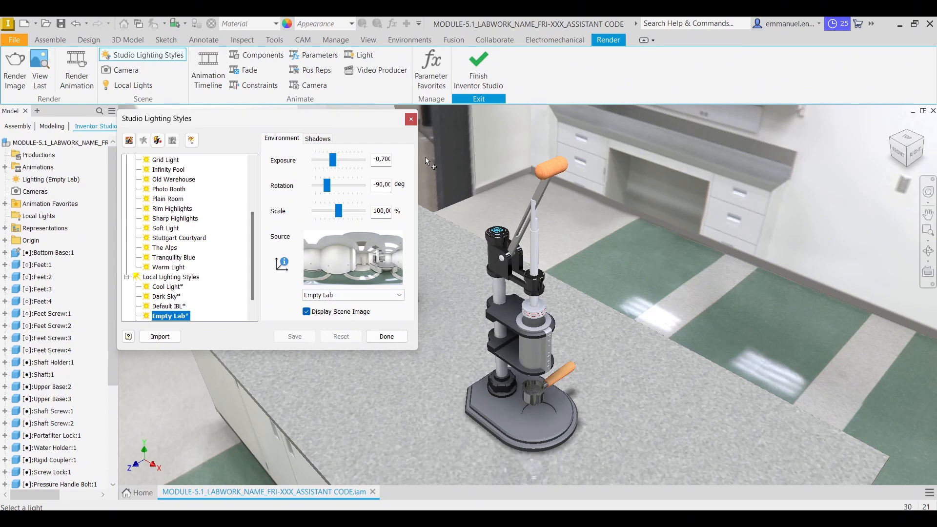
{"action": "left_click", "coordinate": [387, 336]}
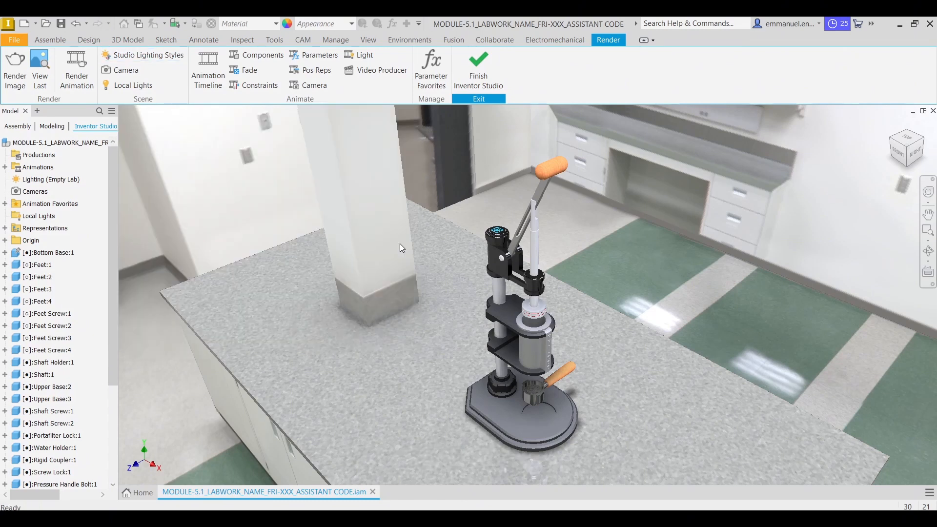
Start a new camera targeted on the press's shaft and place its position out beyond the front corner of the lab table
{"action": "left_click", "coordinate": [119, 69]}
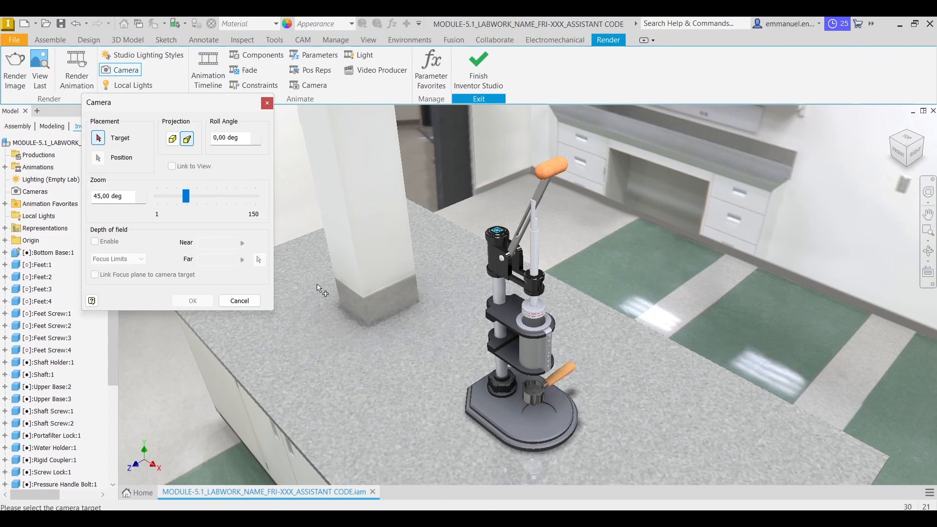
{"action": "middle_click_drag", "start_coordinate": [381, 297], "coordinate": [387, 271]}
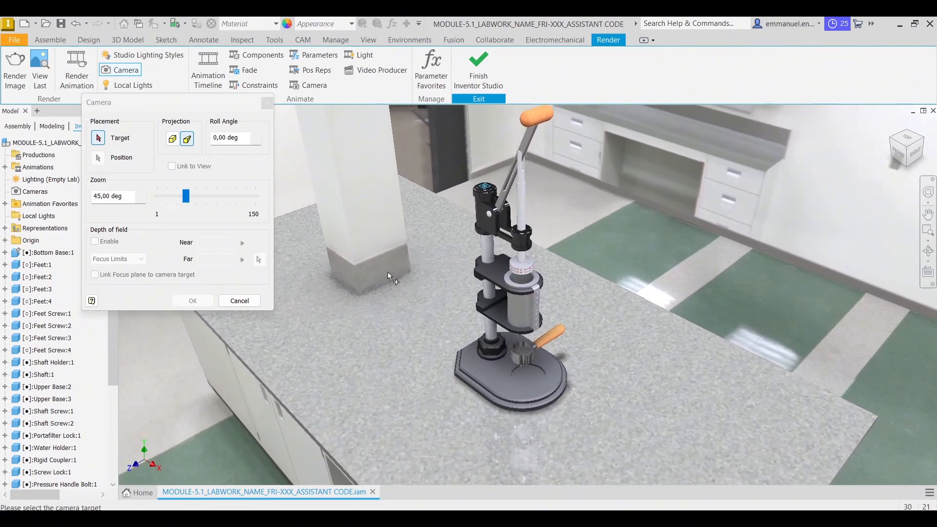
{"action": "left_click", "coordinate": [492, 293]}
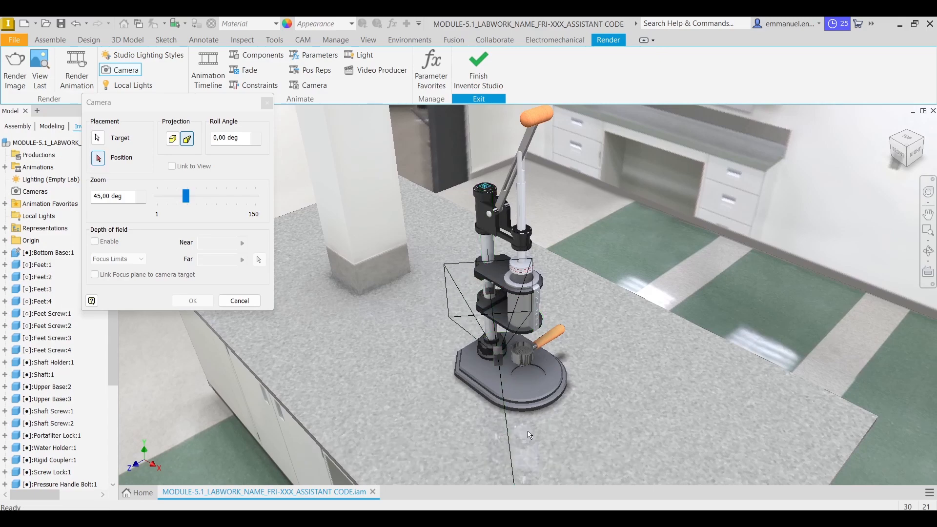
{"action": "scroll", "coordinate": [485, 363], "scroll_direction": "down", "scroll_amount": 5}
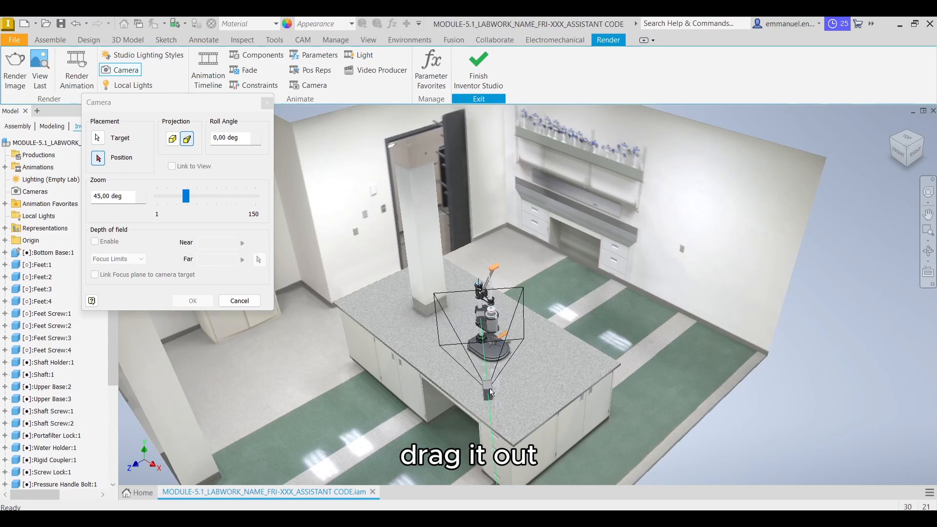
{"action": "middle_click_drag", "start_coordinate": [492, 408], "coordinate": [493, 332]}
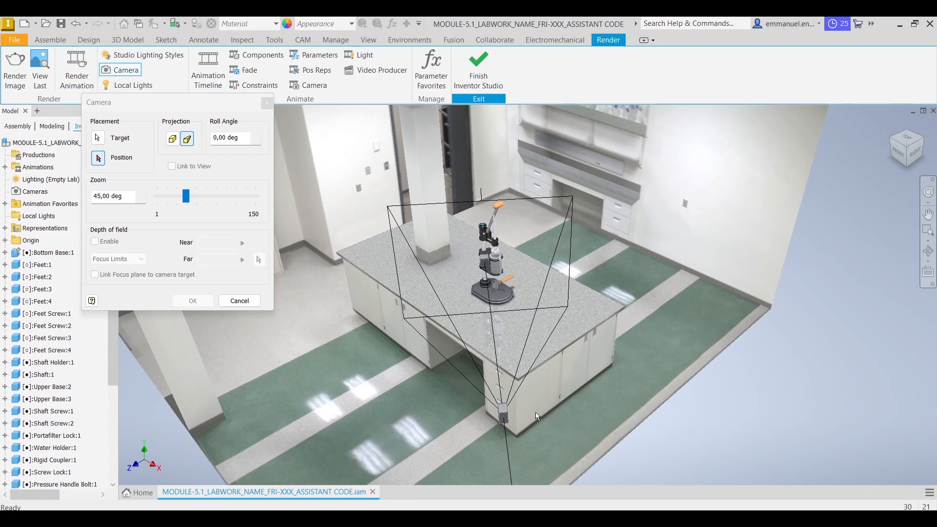
{"action": "left_click", "coordinate": [506, 419]}
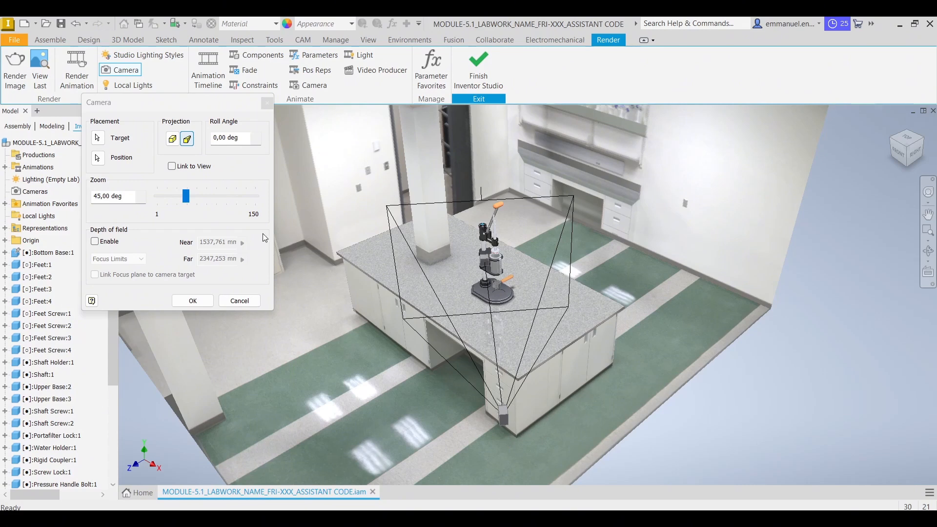
Link the camera to an isometric view of the press, enable depth of field with the focus plane linked to the camera target, and create it
{"action": "left_click", "coordinate": [181, 169]}
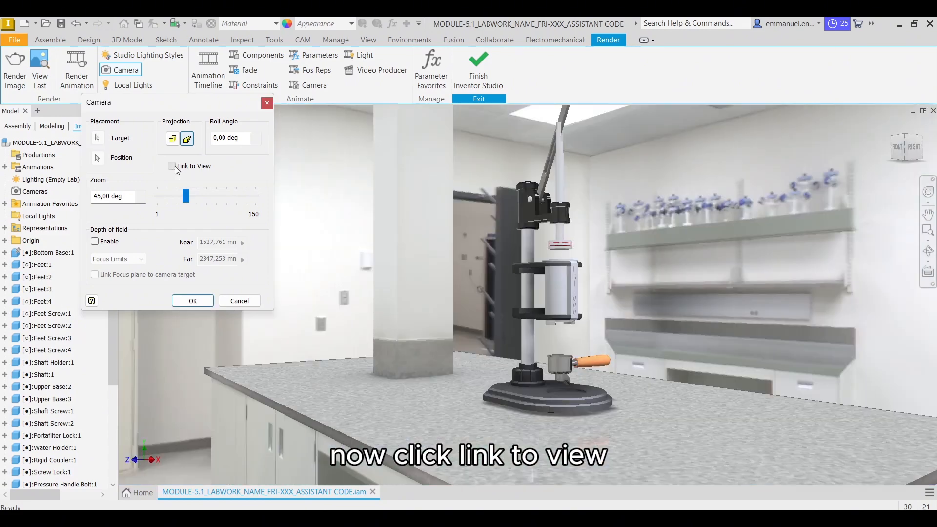
{"action": "left_click", "coordinate": [904, 136]}
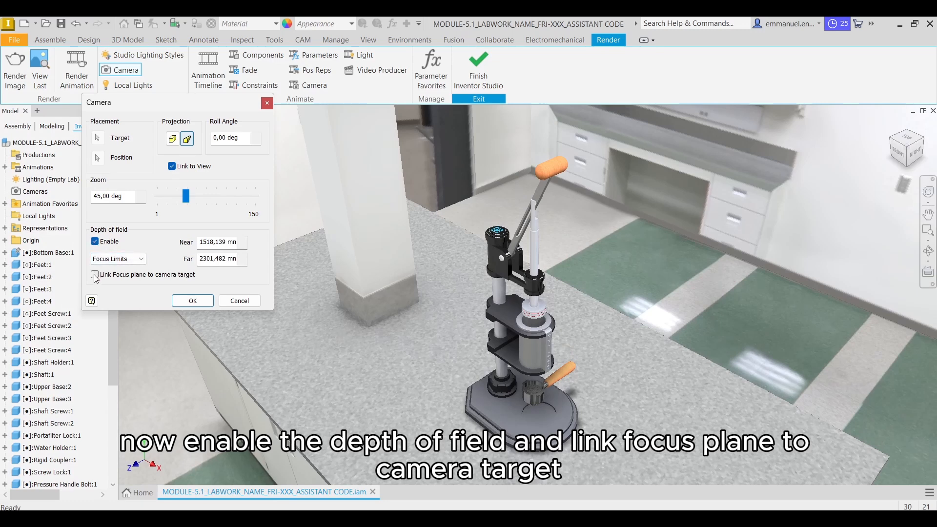
{"action": "left_click", "coordinate": [94, 274]}
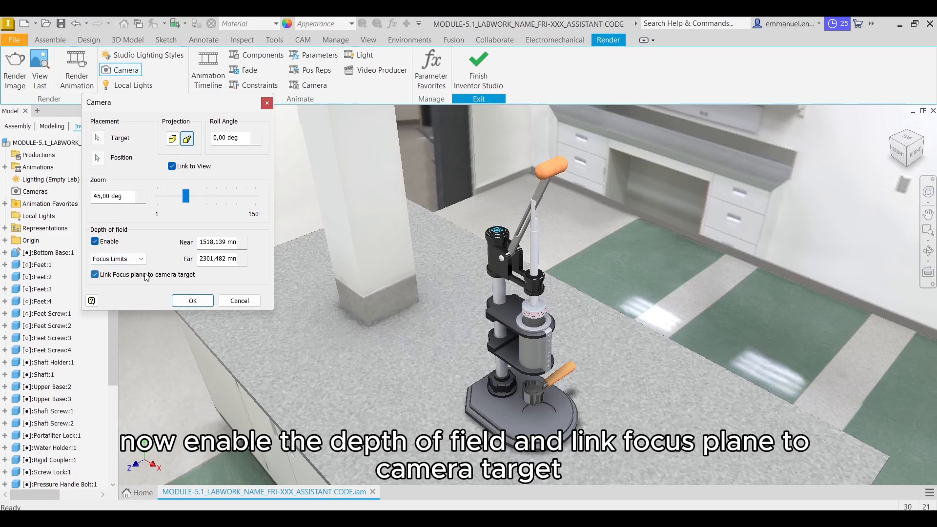
{"action": "left_click", "coordinate": [193, 299]}
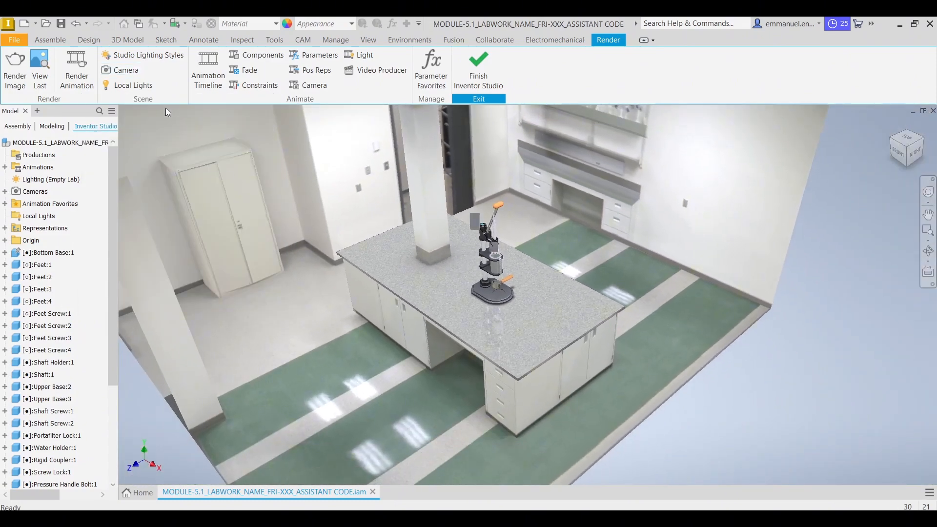
Start a local spot light targeted on the press's shaft and place its position out in front, at about 914, 331, 964 mm
{"action": "left_click", "coordinate": [127, 85]}
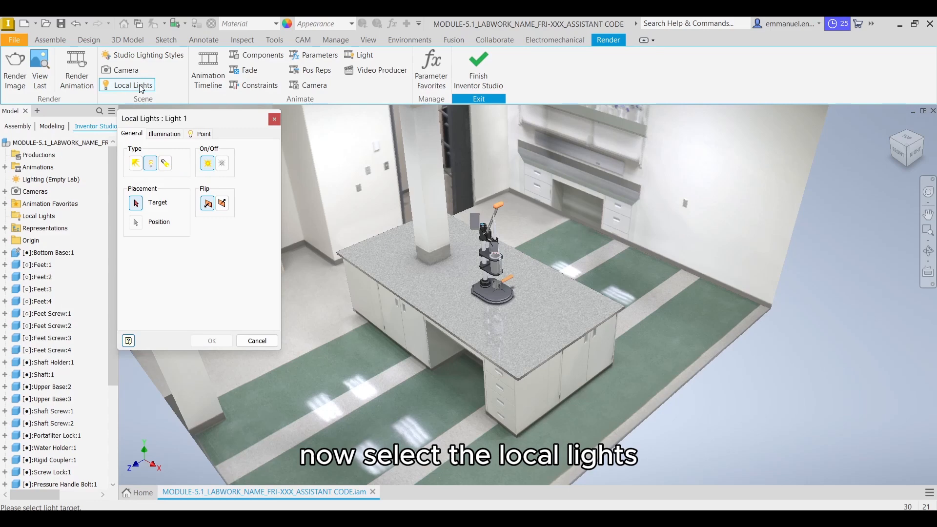
{"action": "left_click", "coordinate": [165, 163]}
{"action": "scroll", "coordinate": [500, 255], "scroll_direction": "up", "scroll_amount": 3}
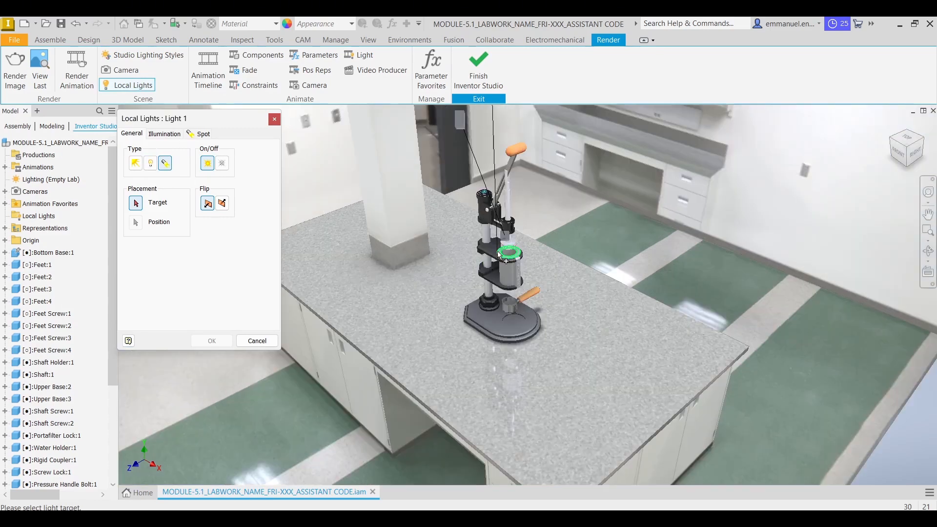
{"action": "scroll", "coordinate": [493, 258], "scroll_direction": "up", "scroll_amount": 2}
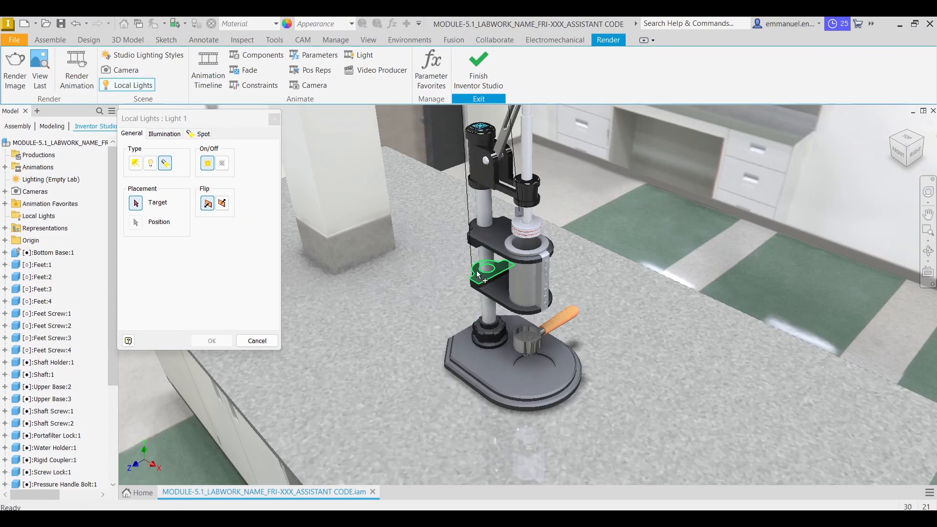
{"action": "left_click", "coordinate": [486, 256]}
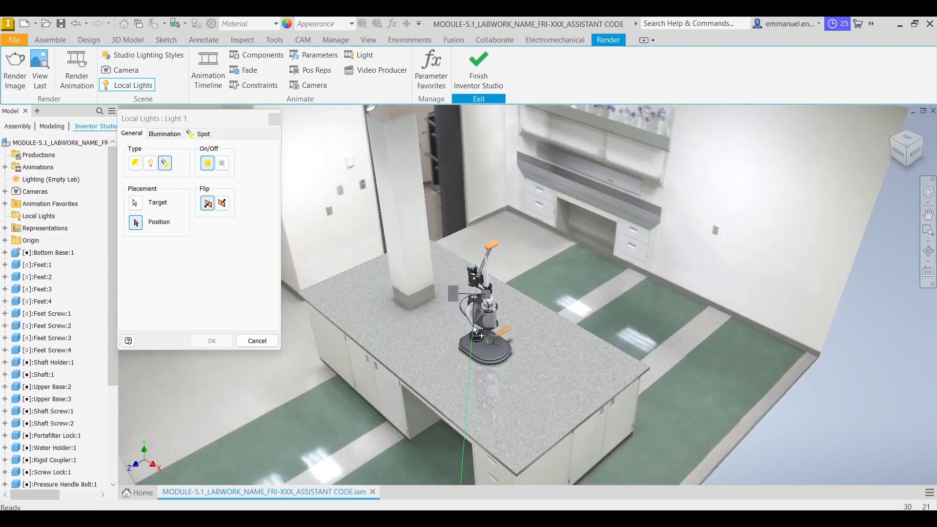
{"action": "left_click_drag", "start_coordinate": [472, 292], "coordinate": [467, 412]}
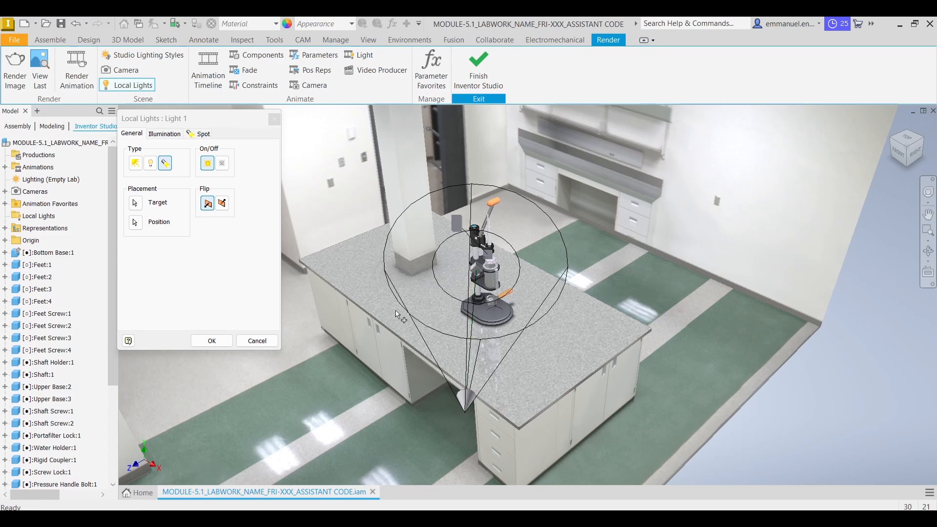
Set the spot light's position coordinates to X 200, Y 600 and Z 900 mm
{"action": "left_click", "coordinate": [197, 134]}
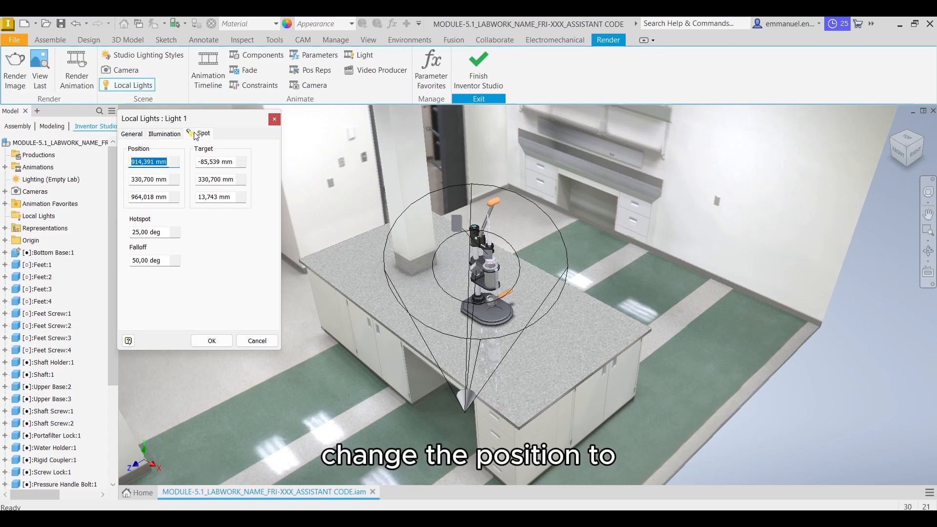
{"action": "type", "text": "200"}
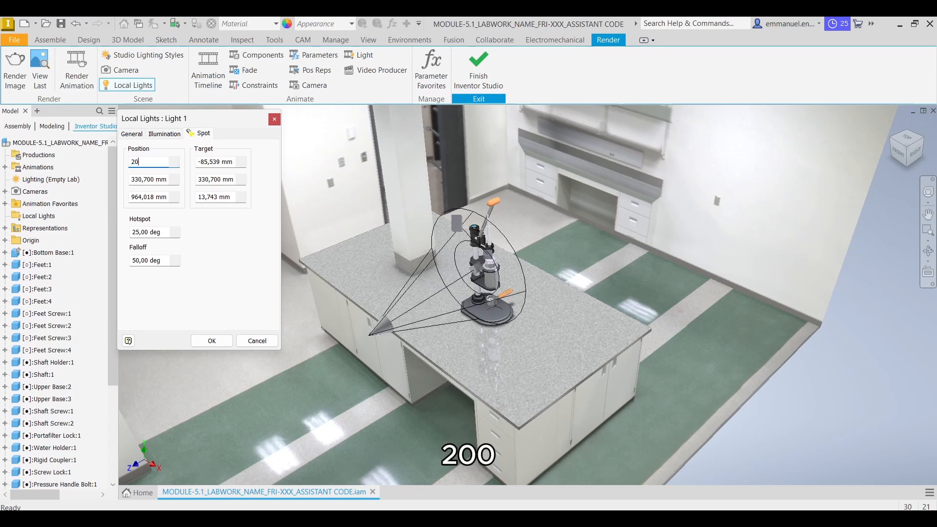
{"action": "double_click", "coordinate": [147, 179]}
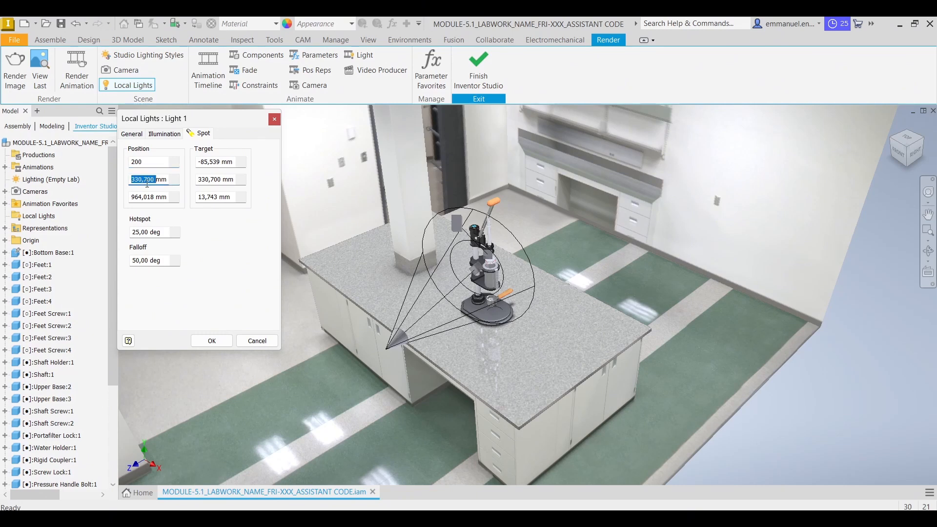
{"action": "type", "text": "600"}
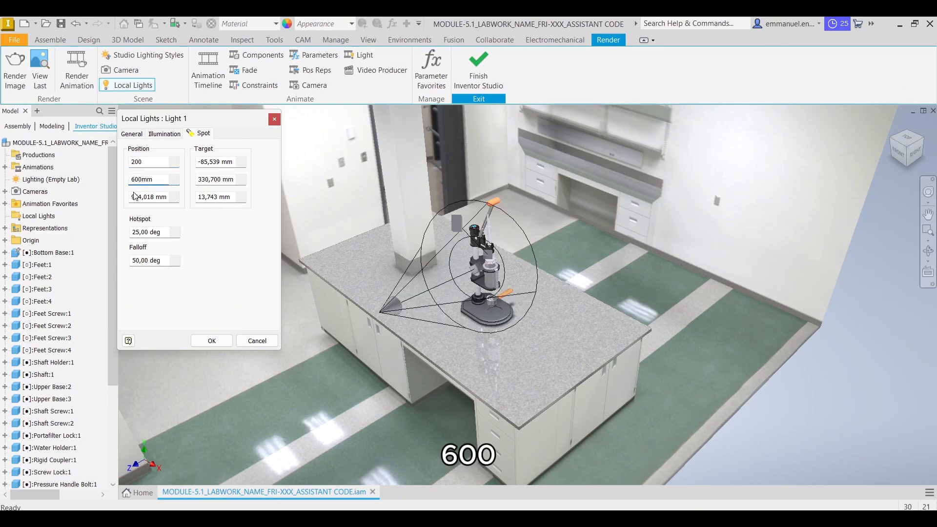
{"action": "double_click", "coordinate": [139, 198]}
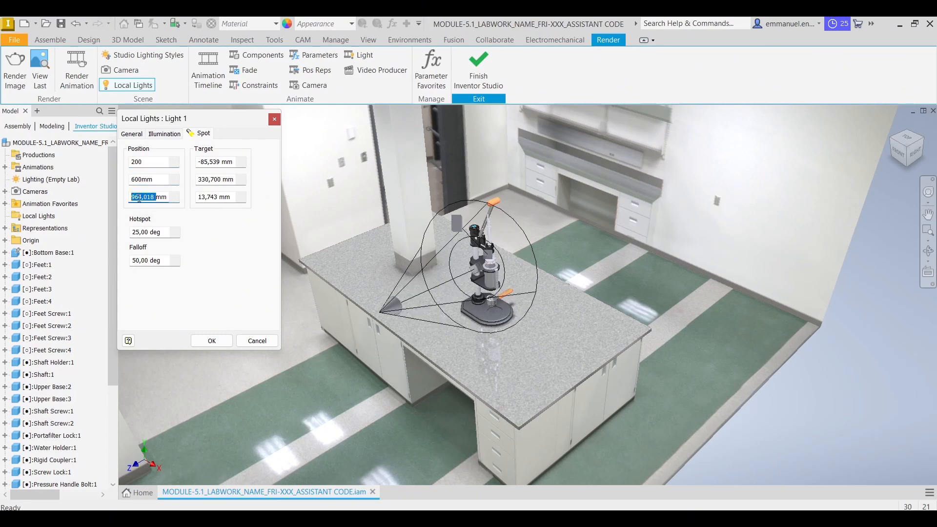
{"action": "type", "text": "900"}
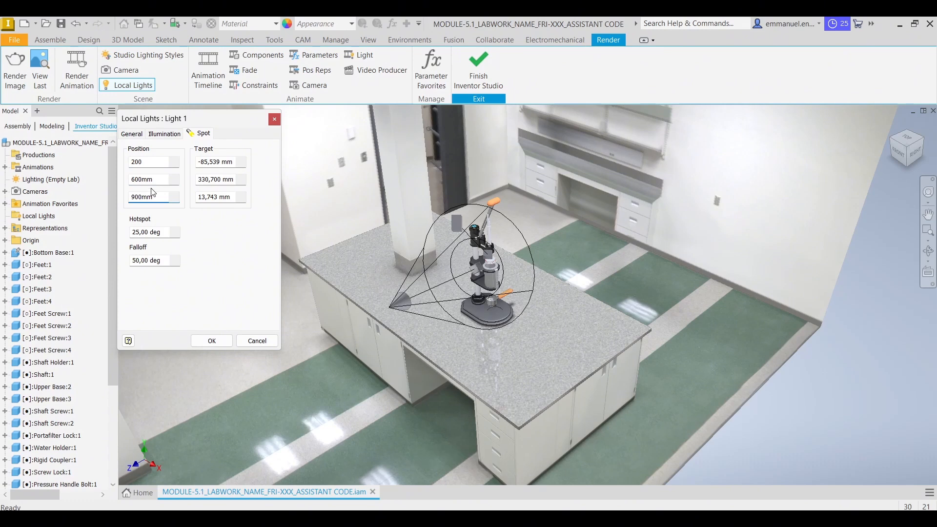
Set the spot light's target coordinates to X -400, Y 300 and Z -100 mm and create the light
{"action": "double_click", "coordinate": [205, 162]}
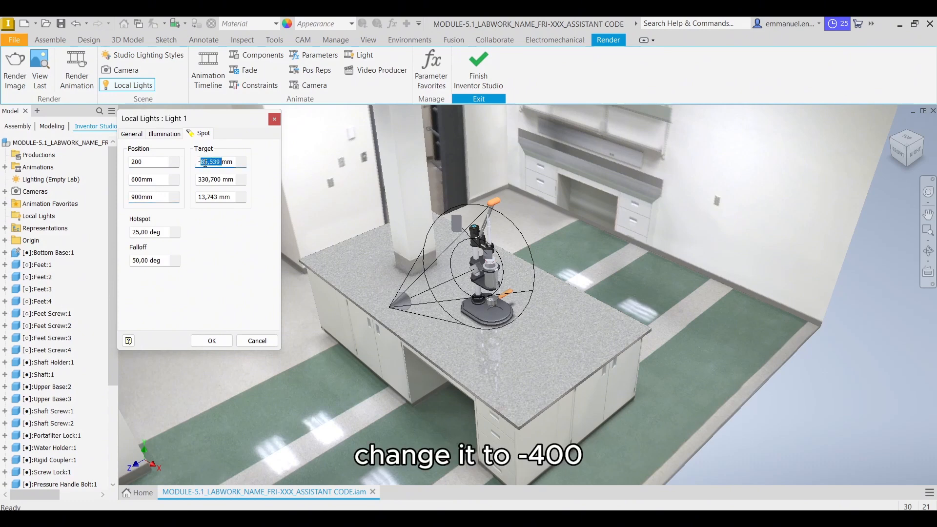
{"action": "type", "text": "-400"}
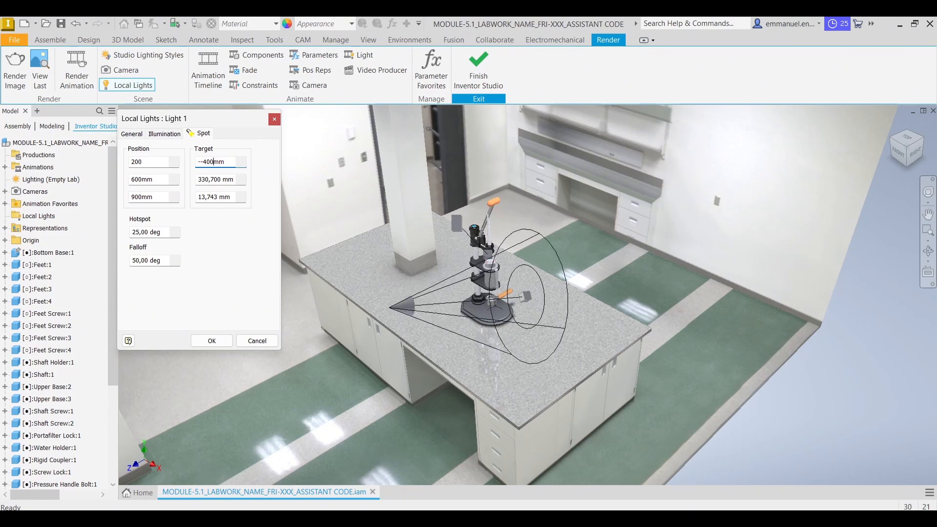
{"action": "left_click", "coordinate": [203, 161]}
{"action": "key", "text": "BackSpace"}
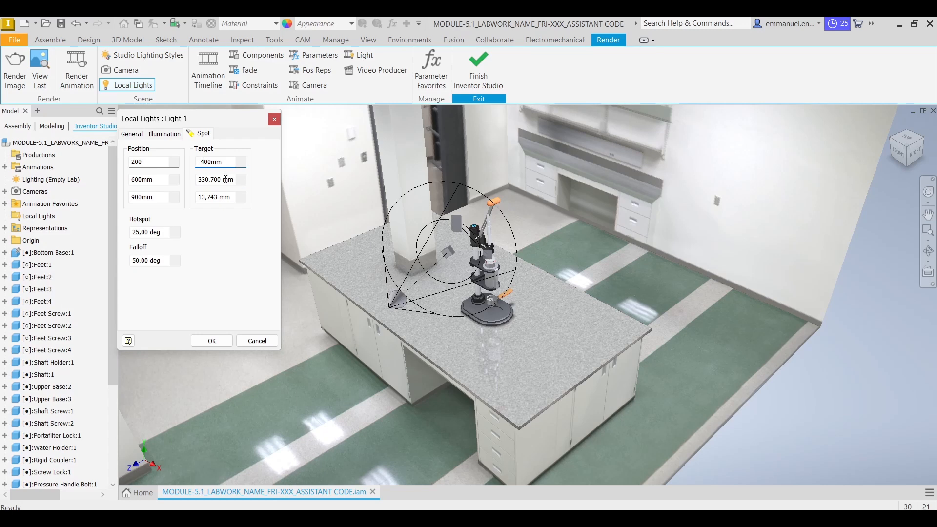
{"action": "double_click", "coordinate": [224, 179]}
{"action": "type", "text": "300"}
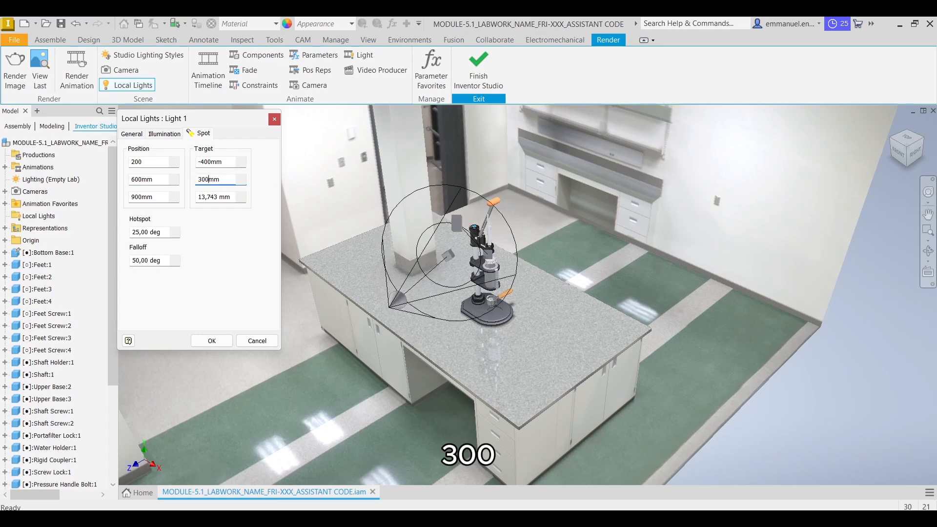
{"action": "double_click", "coordinate": [215, 200]}
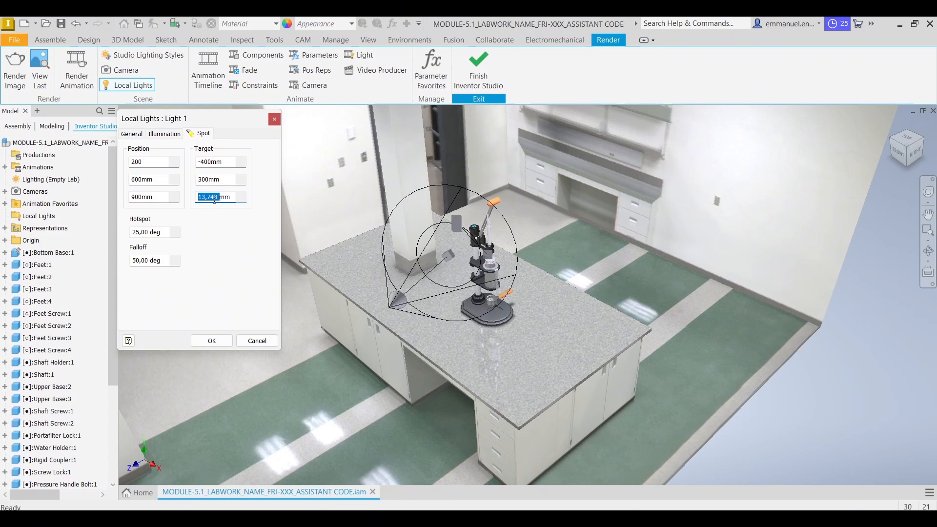
{"action": "type", "text": "-"}
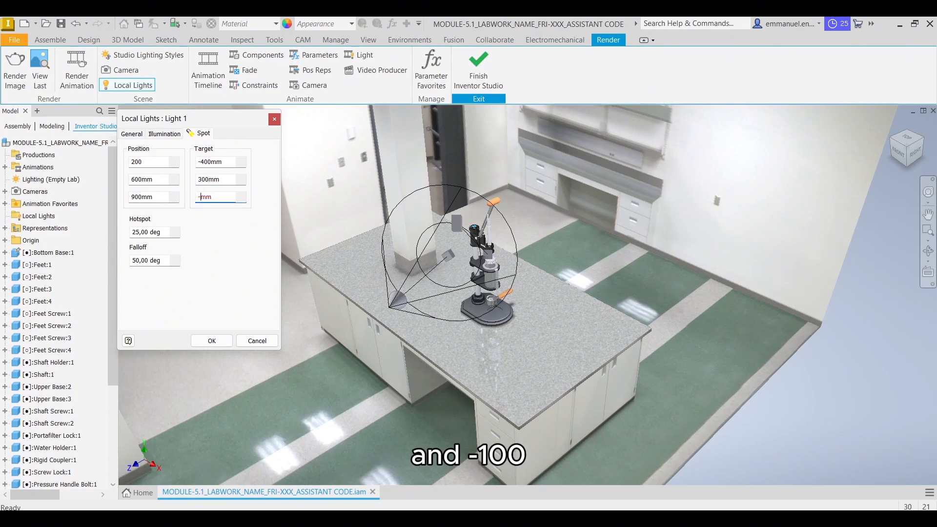
{"action": "type", "text": "100"}
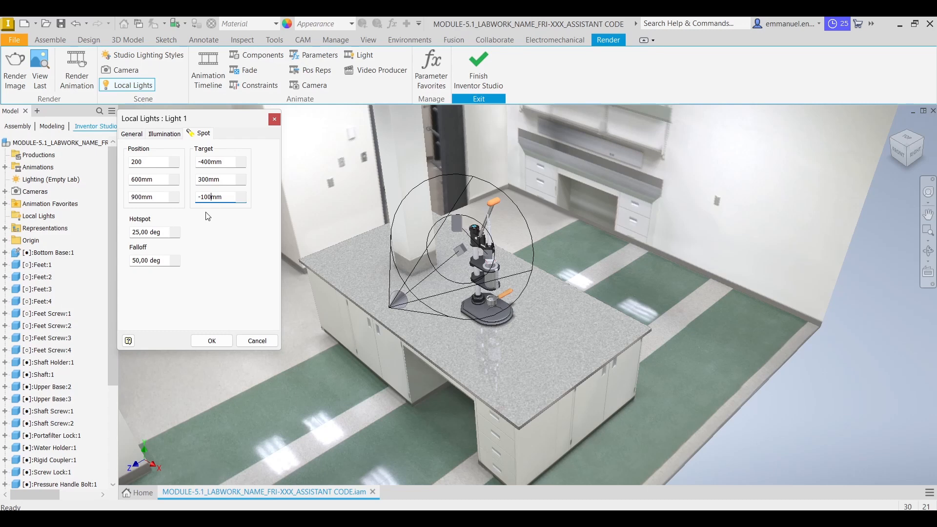
{"action": "left_click", "coordinate": [222, 341]}
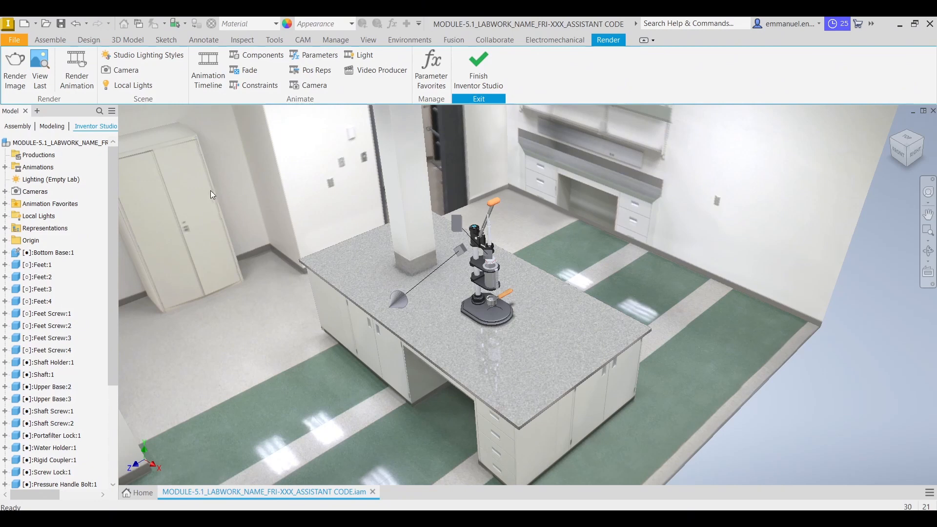
Render an 800 by 600 image of the press assembly from Camera1 with the Empty Lab lighting style
{"action": "left_click", "coordinate": [18, 74]}
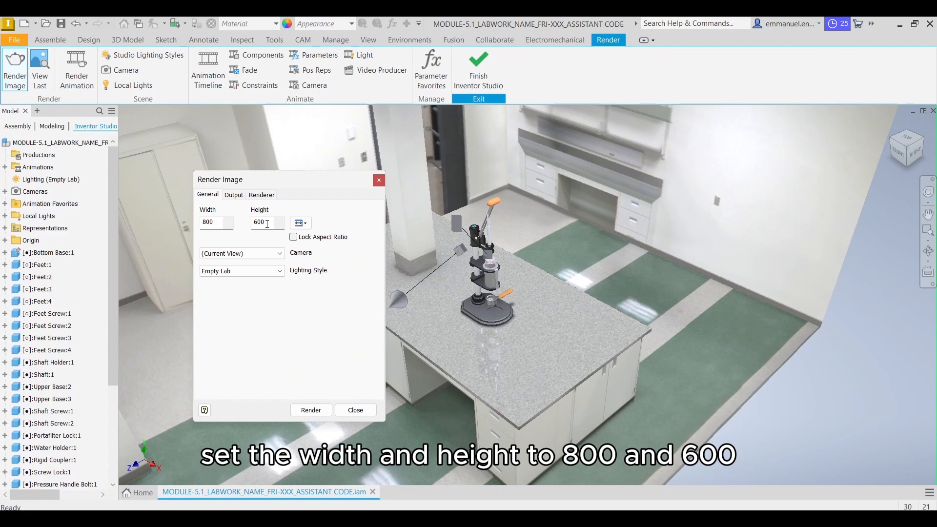
{"action": "left_click", "coordinate": [273, 253]}
{"action": "left_click", "coordinate": [269, 271]}
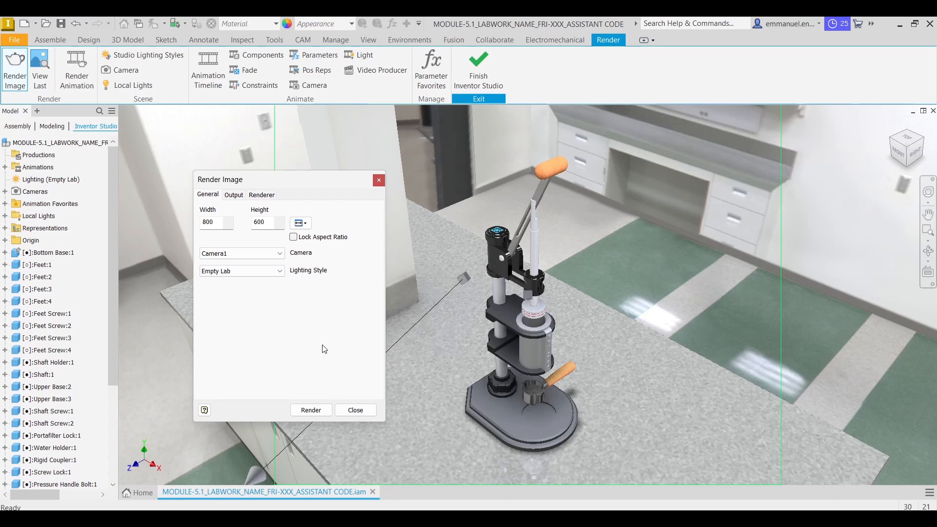
{"action": "left_click", "coordinate": [311, 410]}
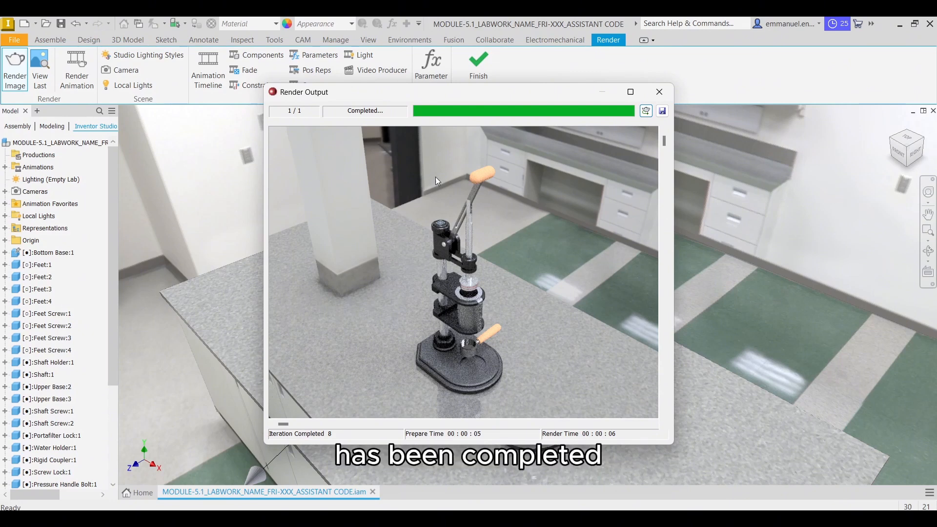
Save the rendered image as a JPEG file named MODULE-5.1_LABWORK_NAME_FRI-XXX_ASSISTANT CODE in the module's folder
{"action": "left_click", "coordinate": [662, 111]}
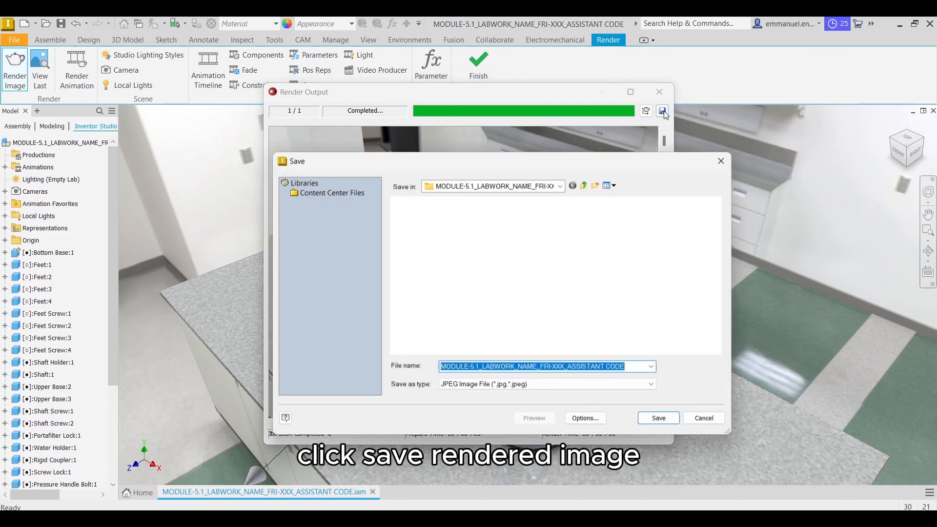
{"action": "left_click", "coordinate": [542, 385]}
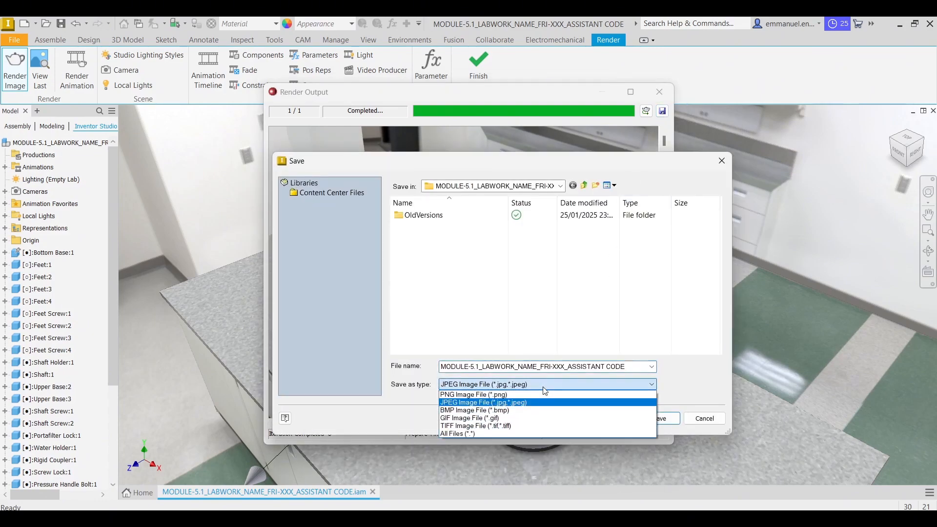
{"action": "left_click", "coordinate": [507, 403]}
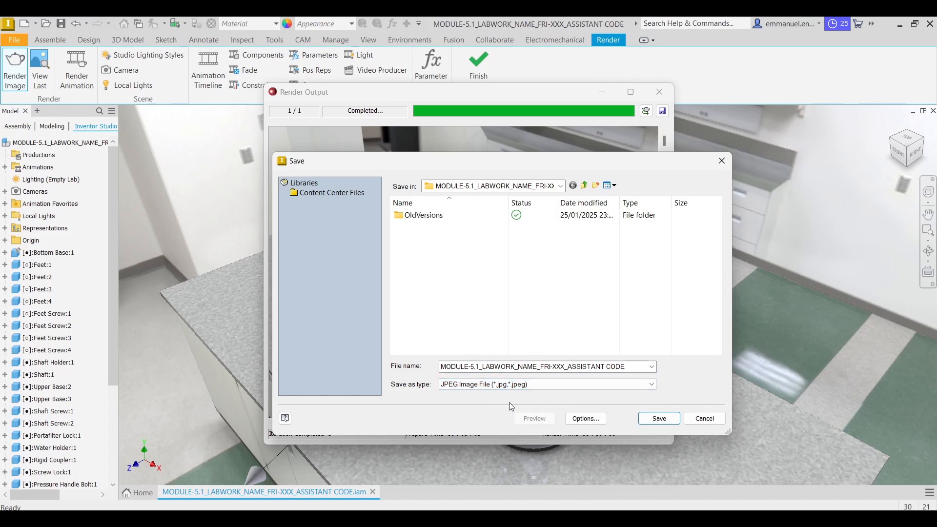
{"action": "triple_click", "coordinate": [536, 366]}
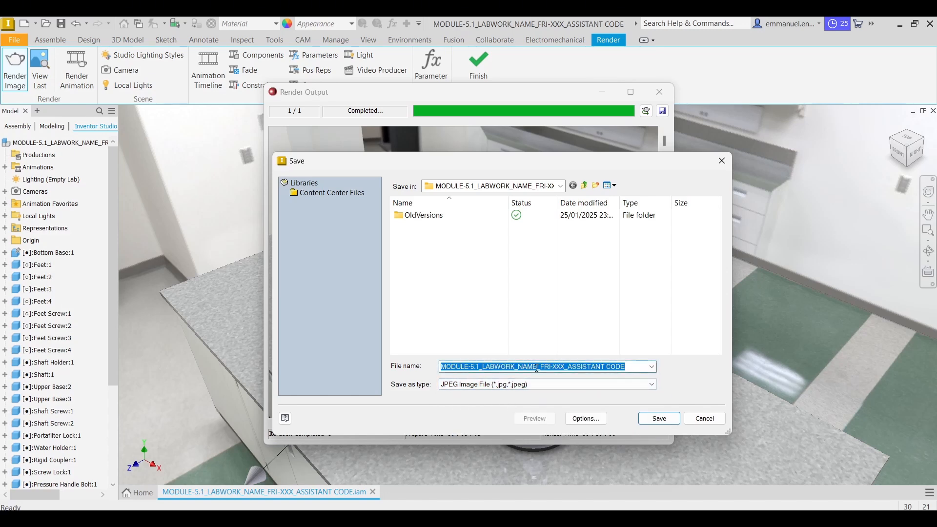
{"action": "left_click", "coordinate": [551, 342]}
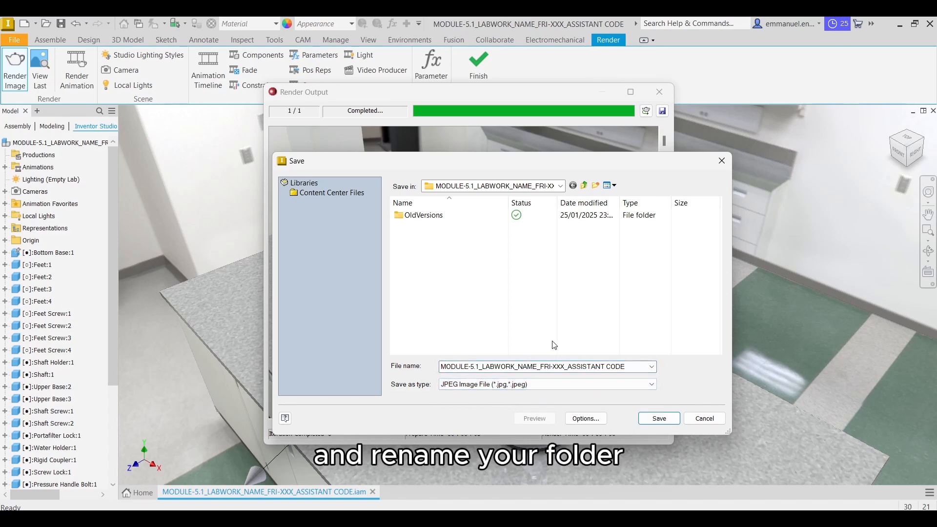
{"action": "left_click", "coordinate": [660, 419]}
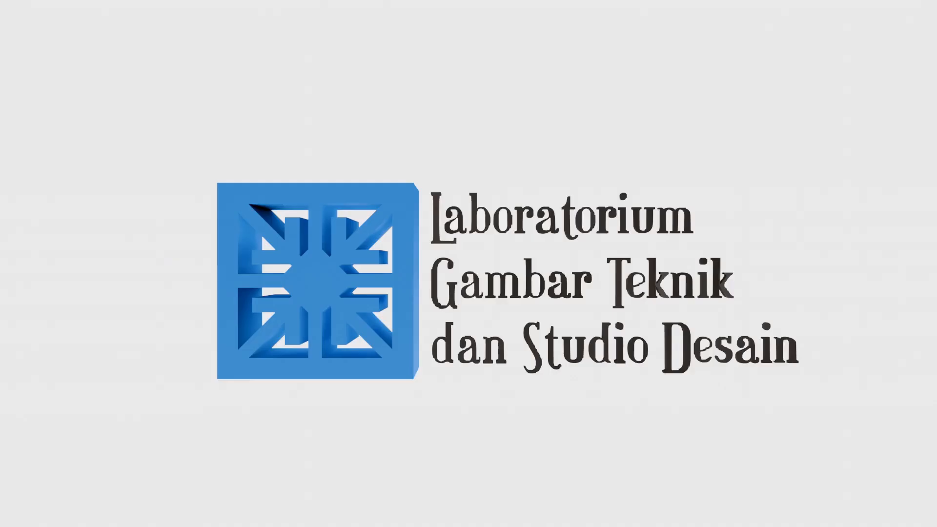